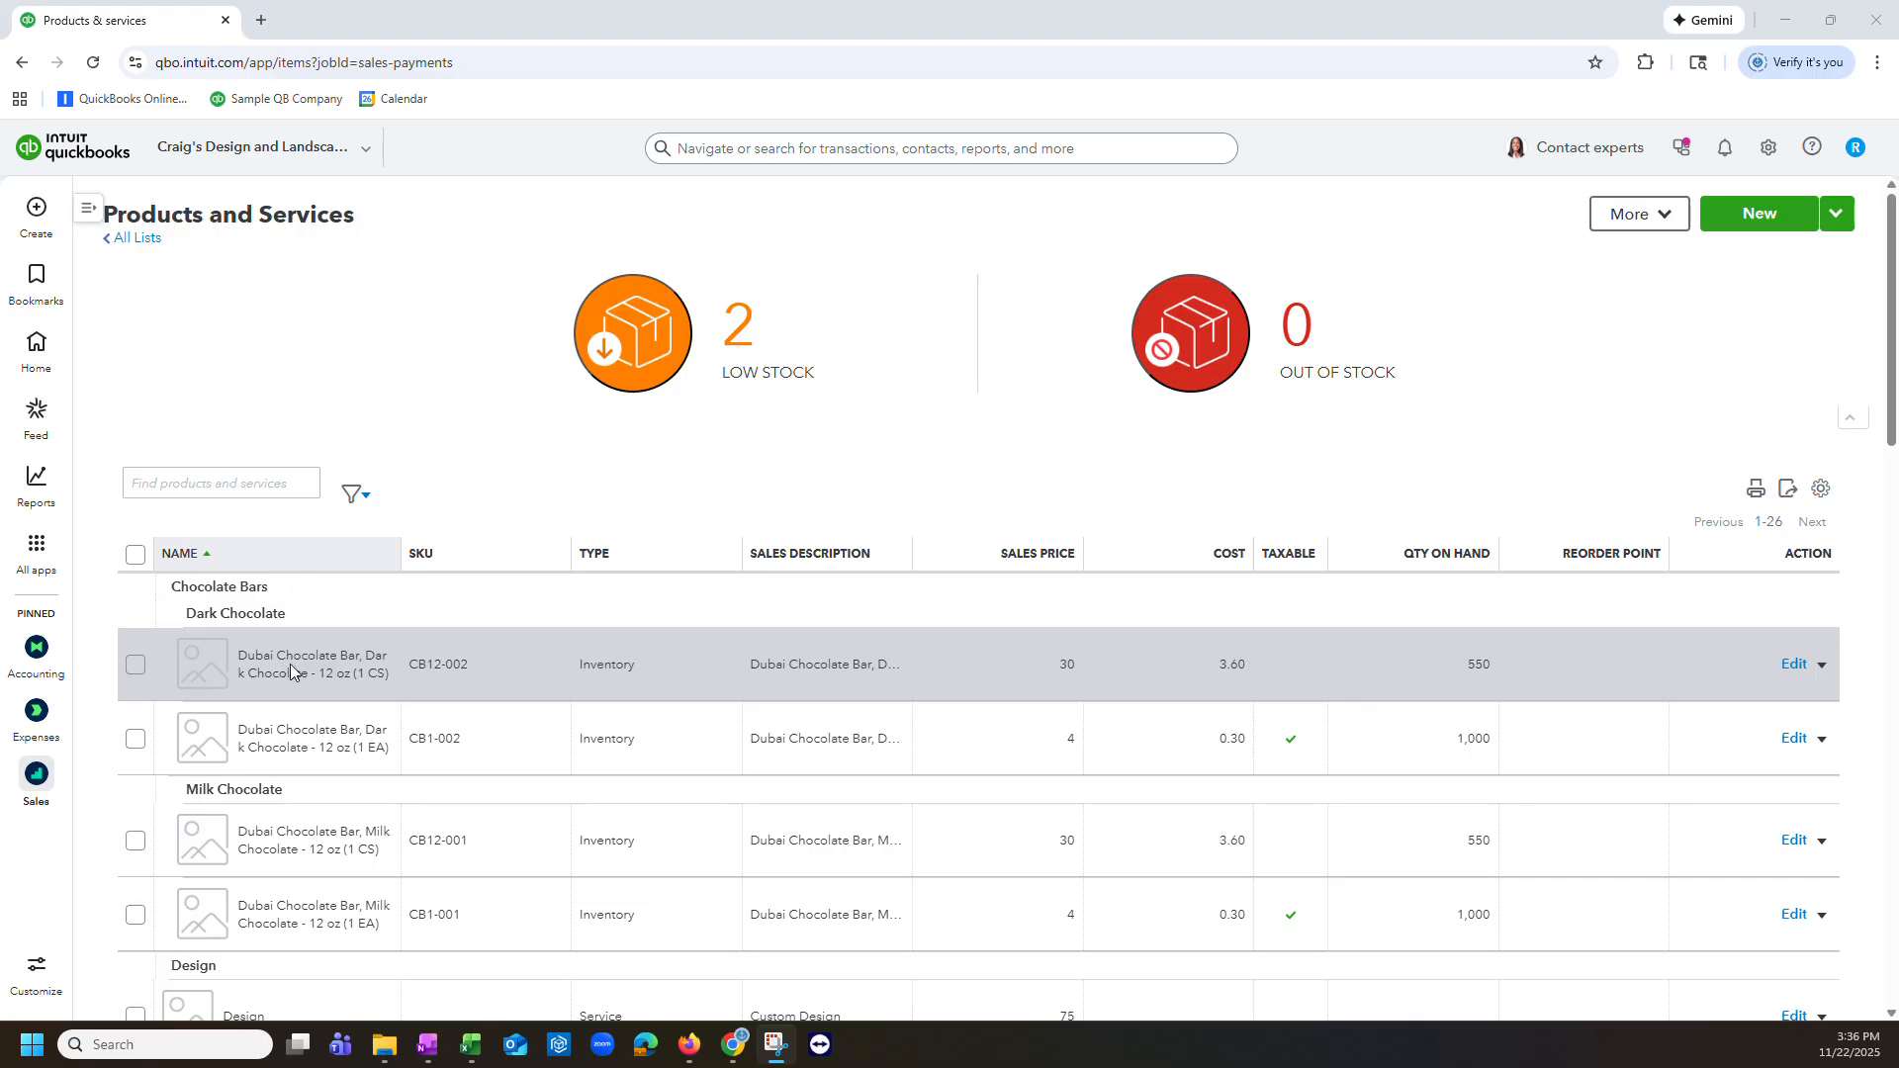
Step: Adjust the quantity of Dubai Chocolate Bar, Dark Chocolate - 12 oz (1 CS) with a change of -1
click(1822, 668)
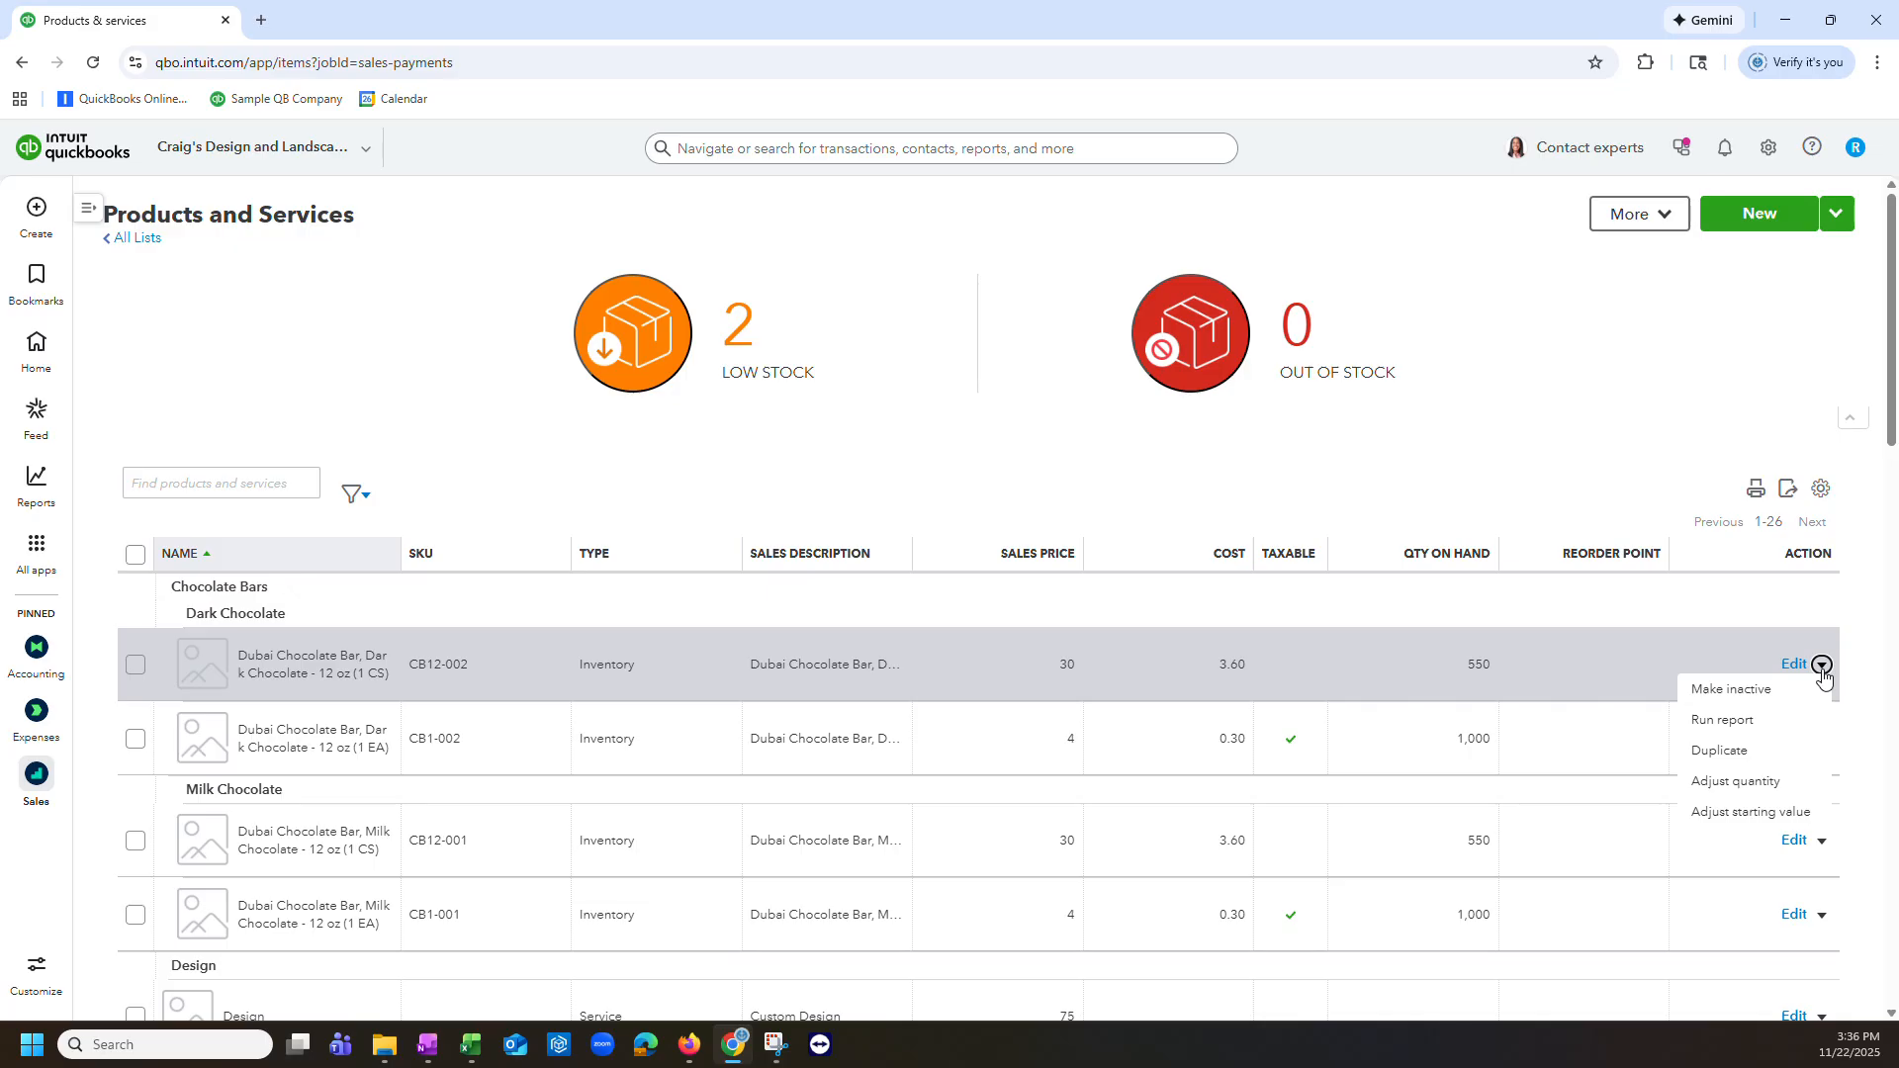
click(1824, 670)
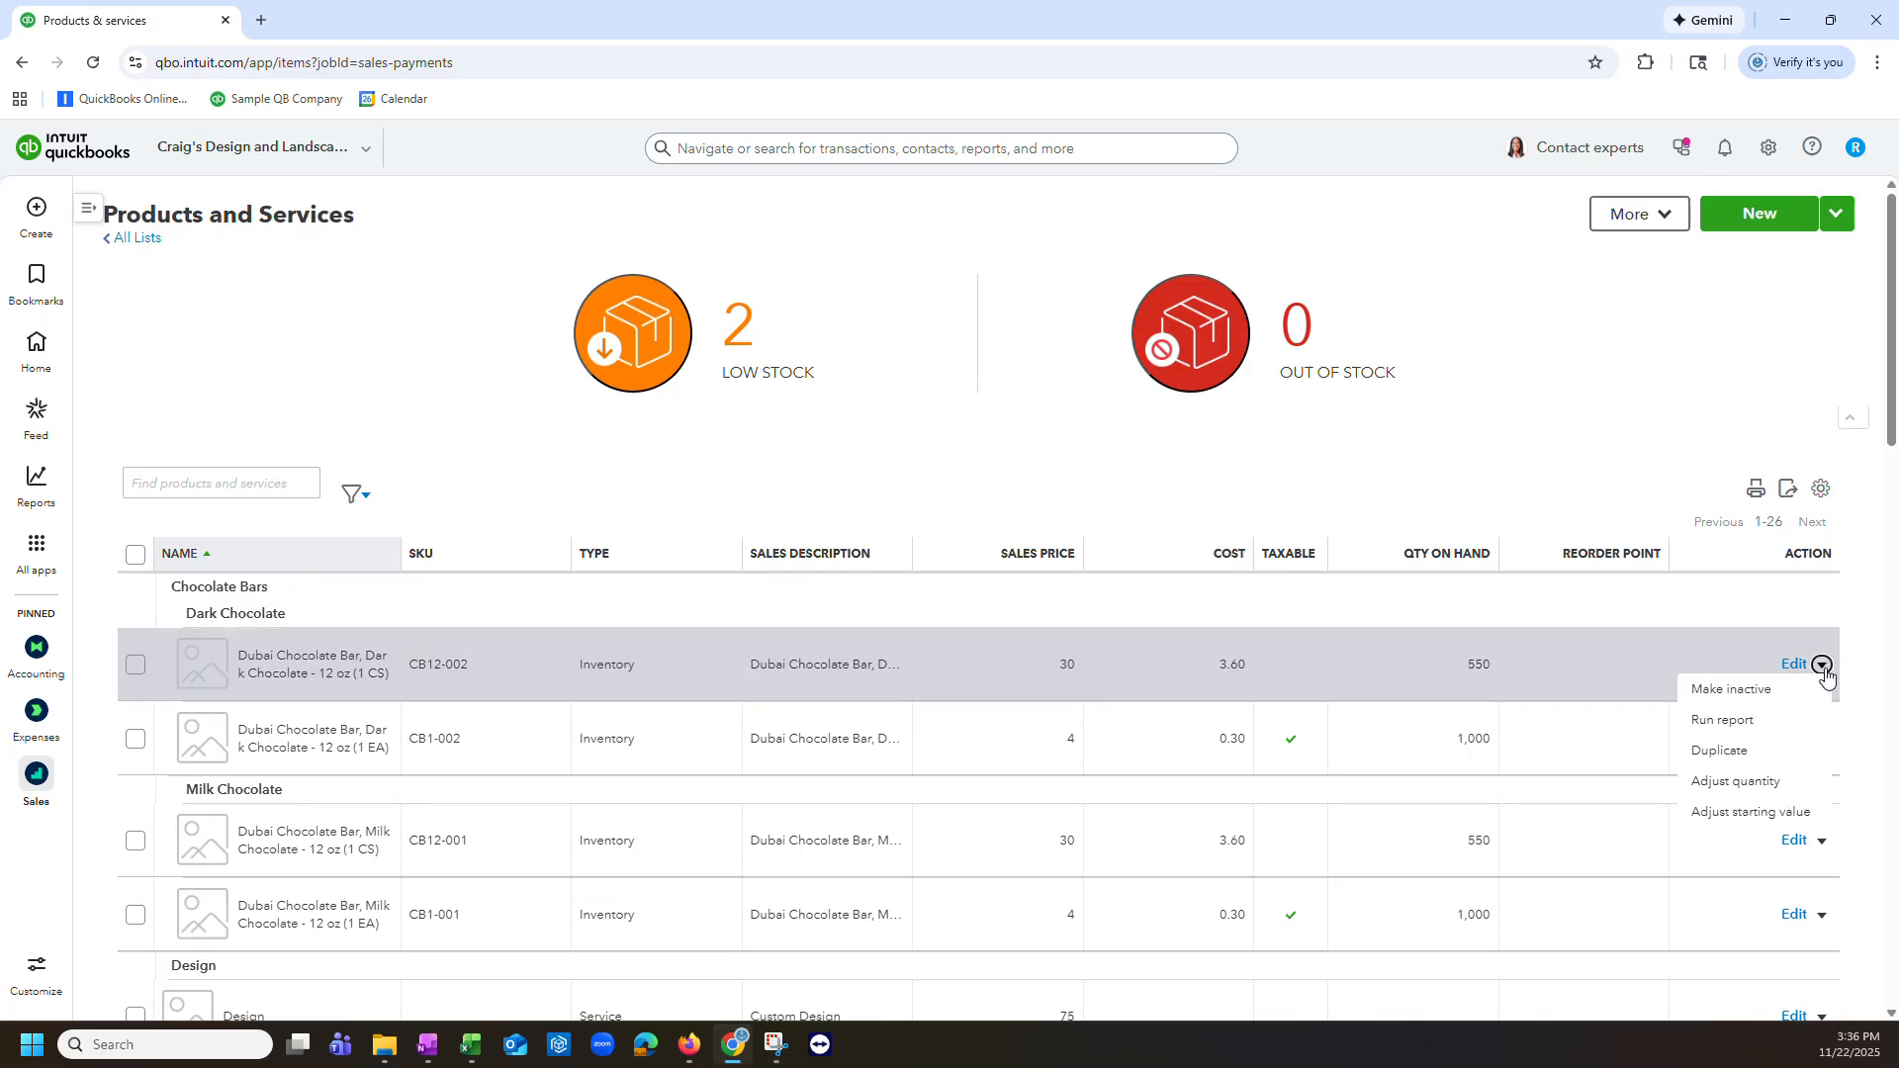
click(1746, 786)
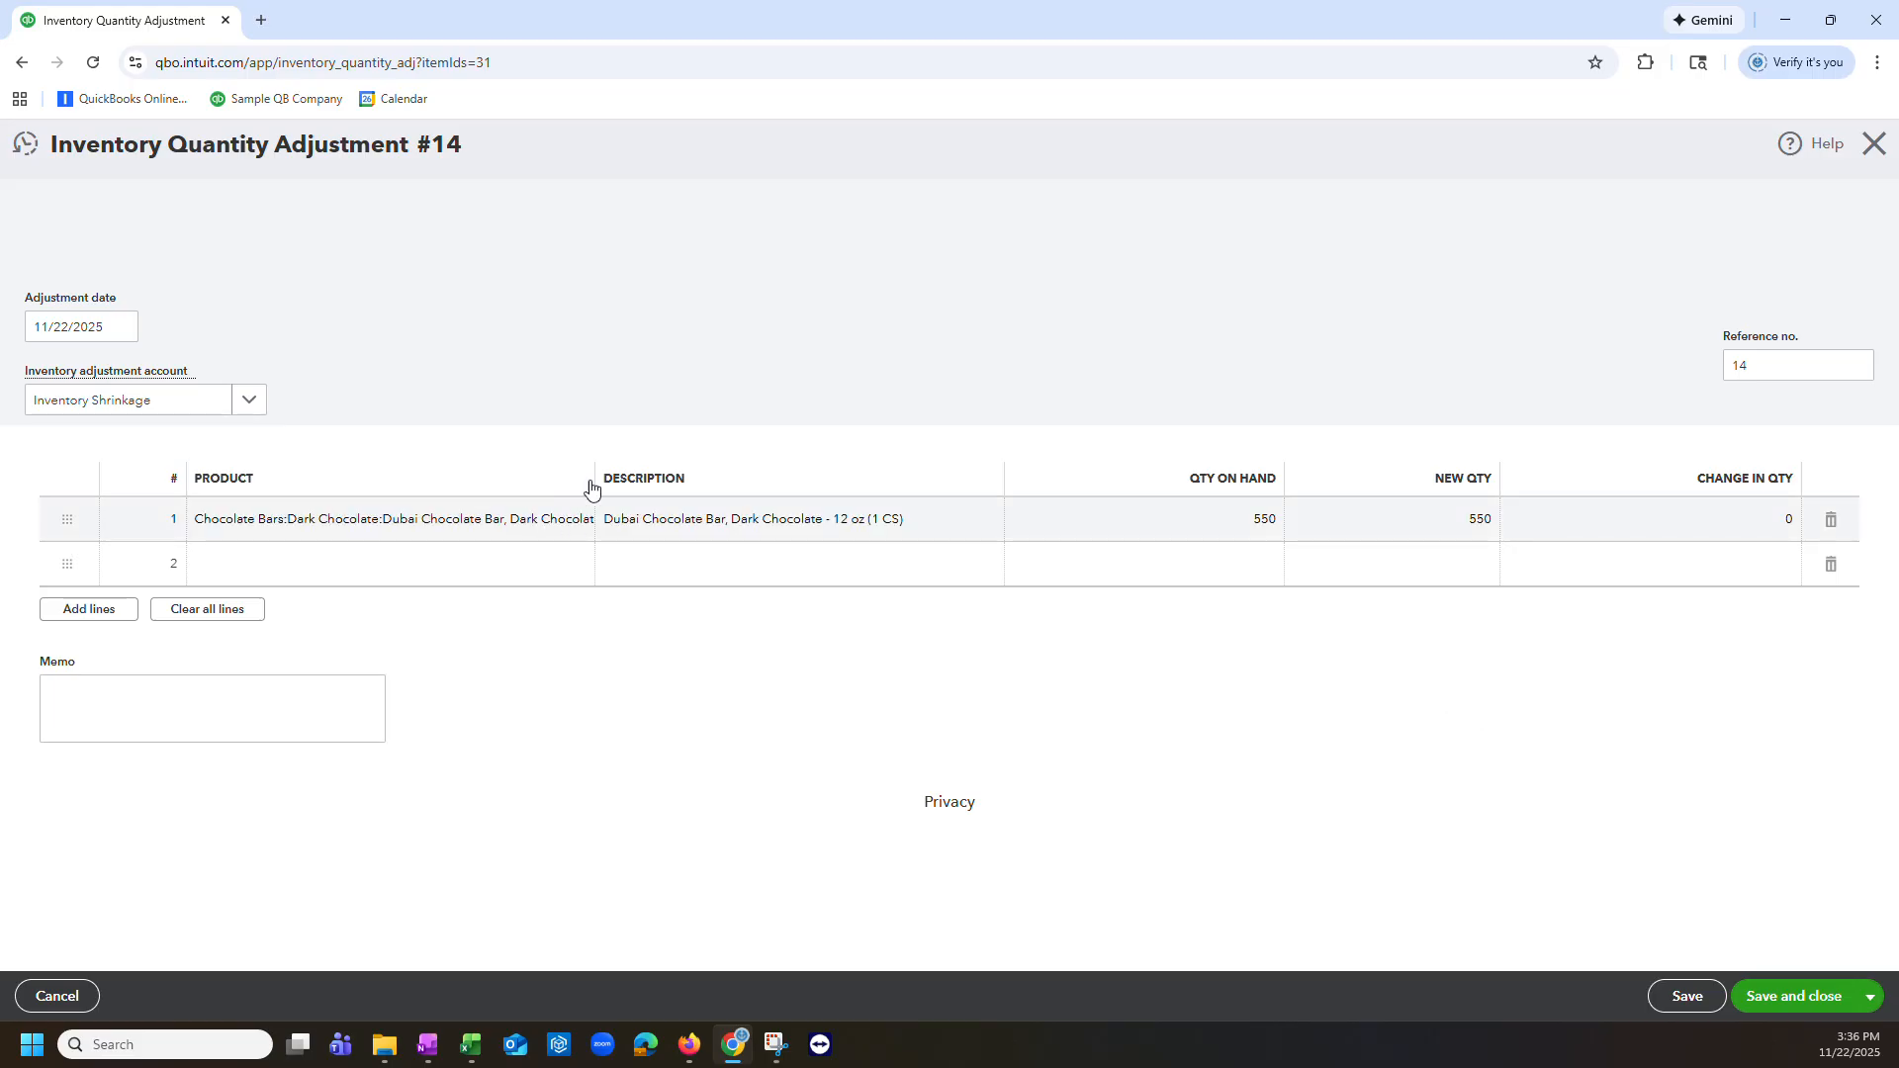
drag(596, 482, 687, 475)
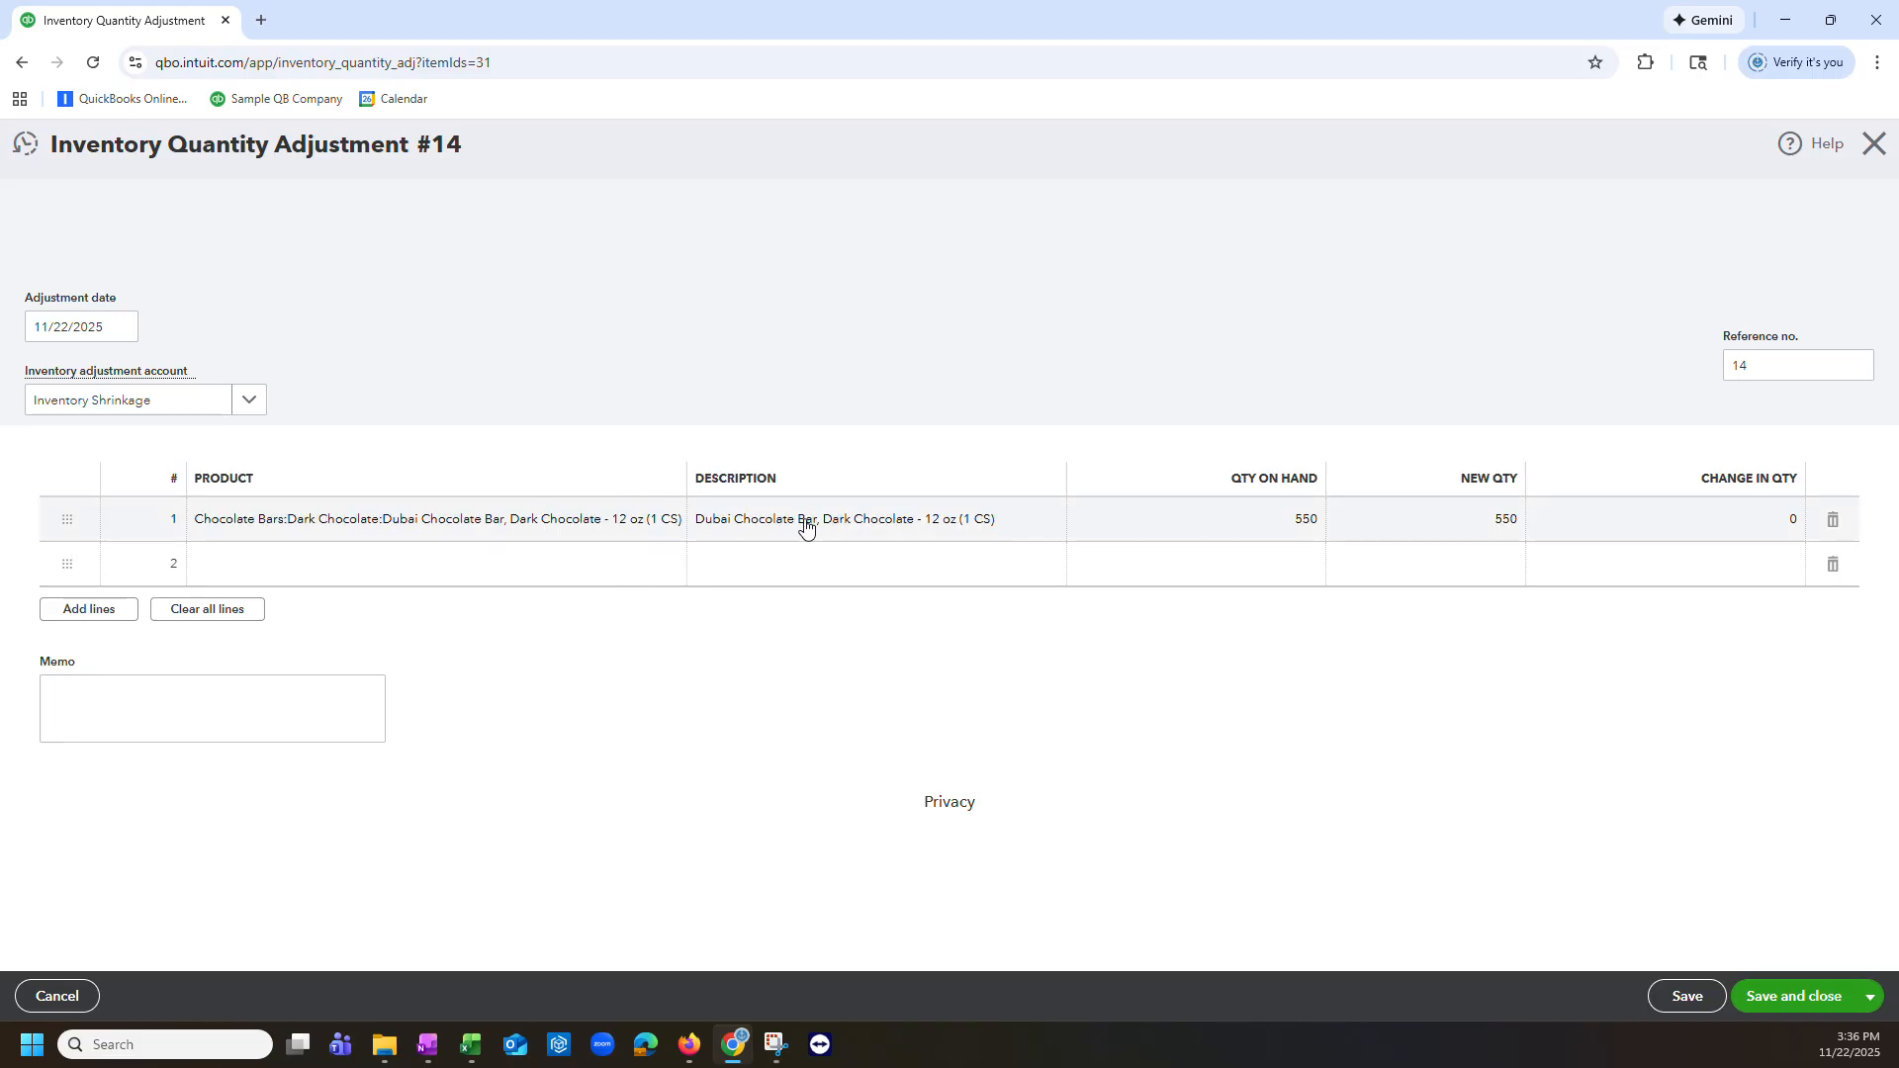
click(1719, 531)
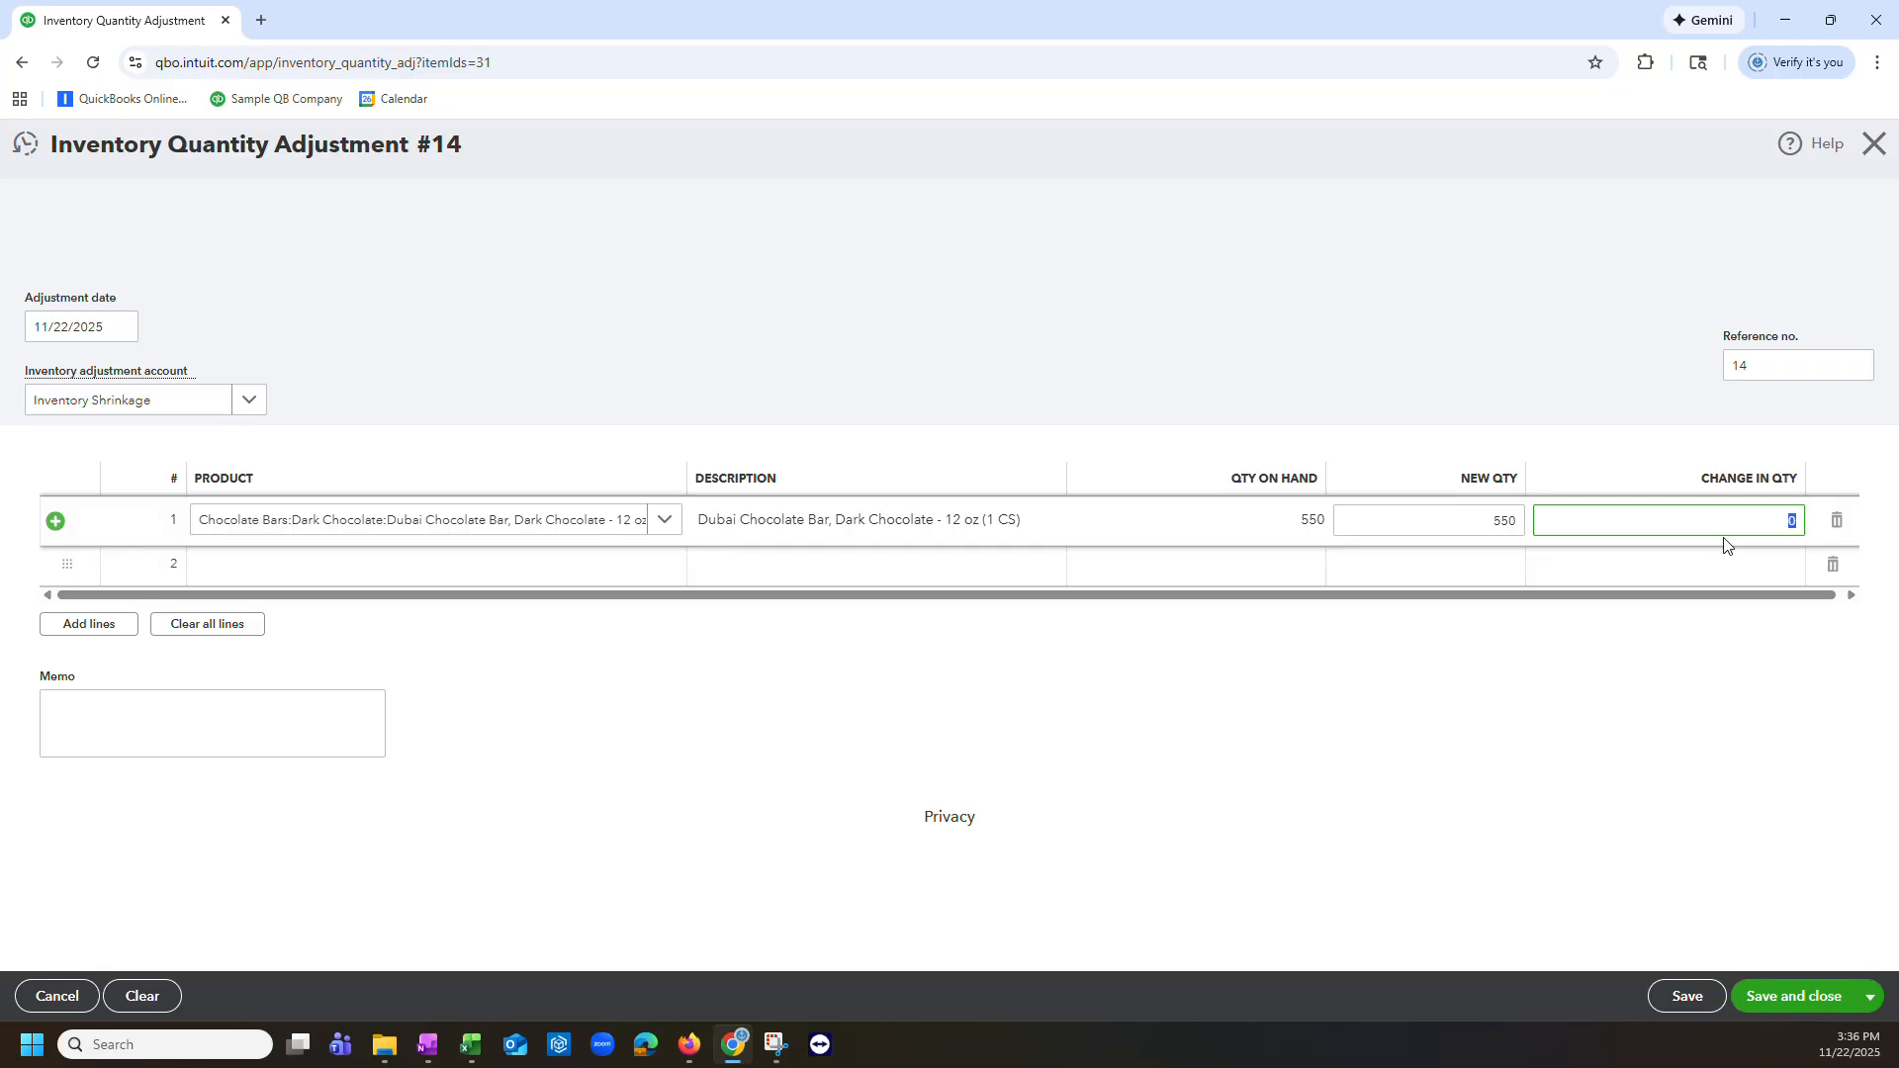
text(-1)
click(1719, 700)
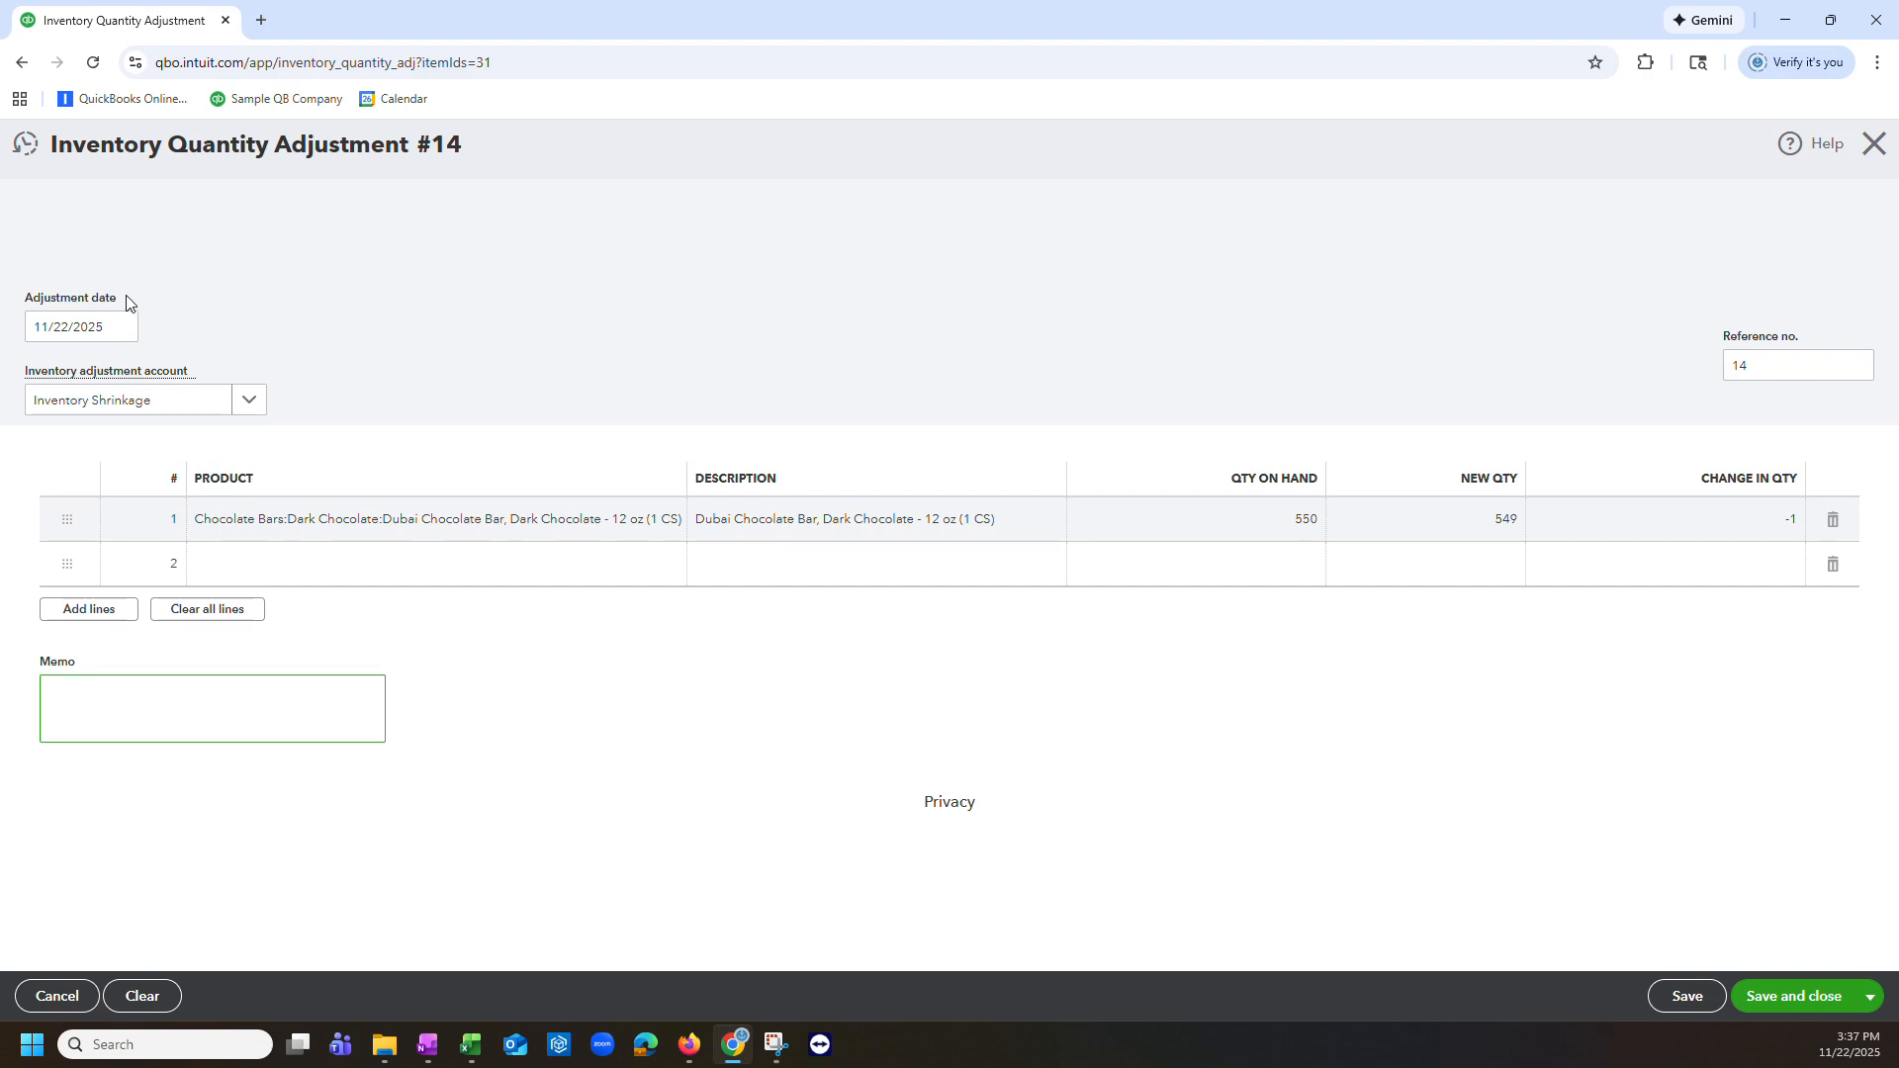
Step: Examine the adjustment date calendar and the inventory adjustment account options
drag(128, 302, 2, 311)
click(254, 280)
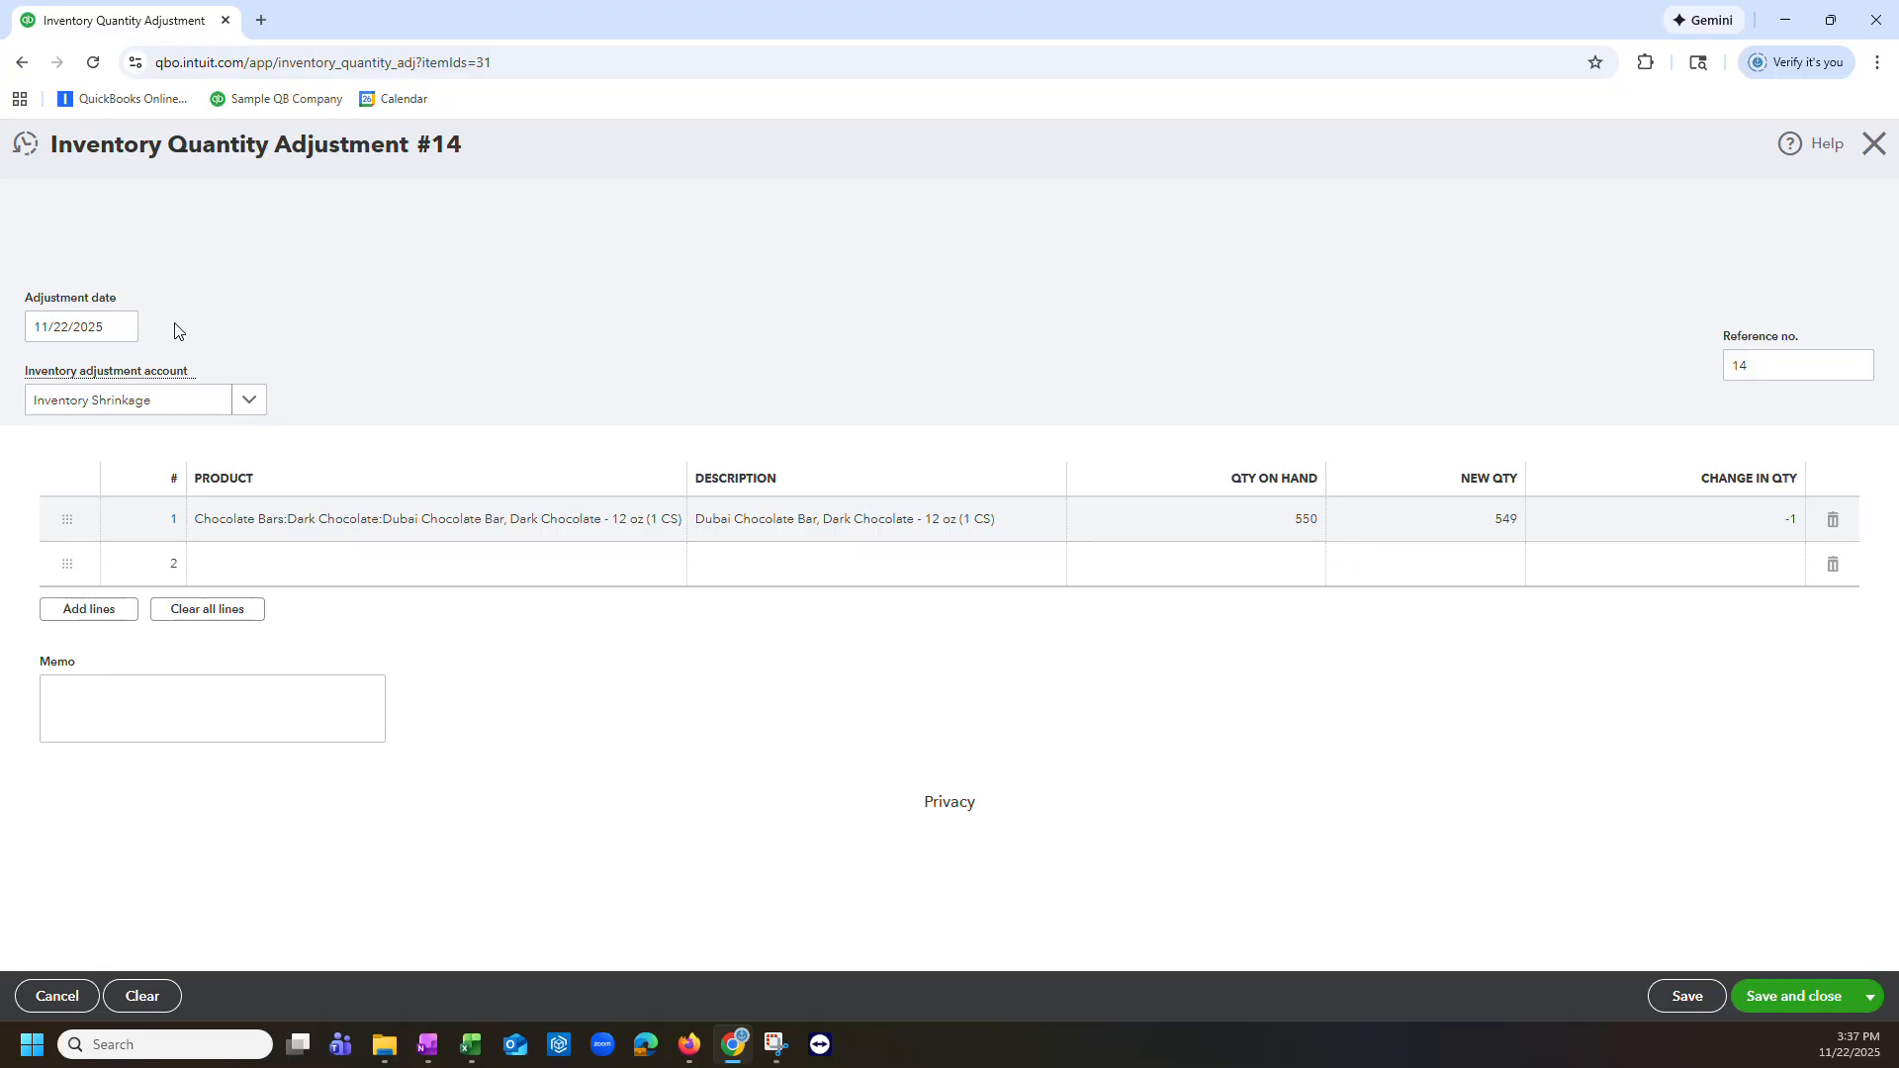
click(122, 326)
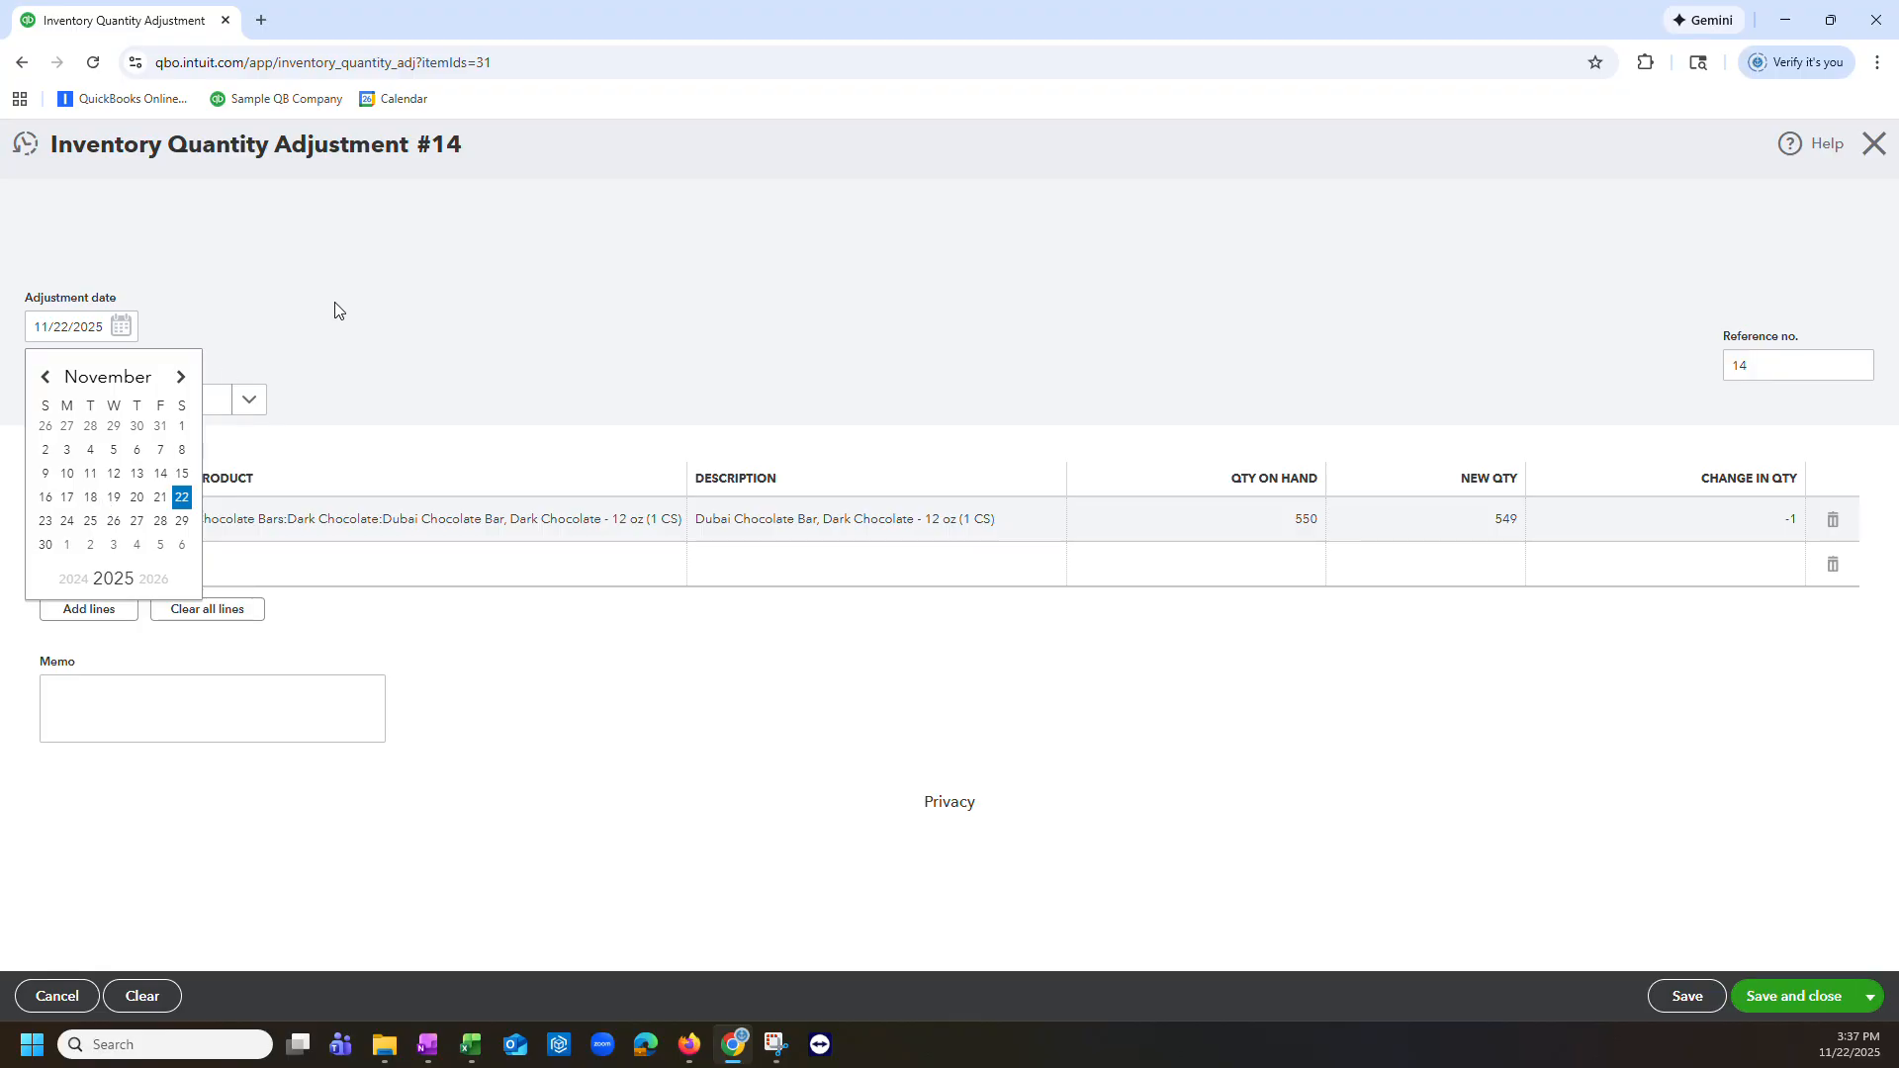
click(369, 249)
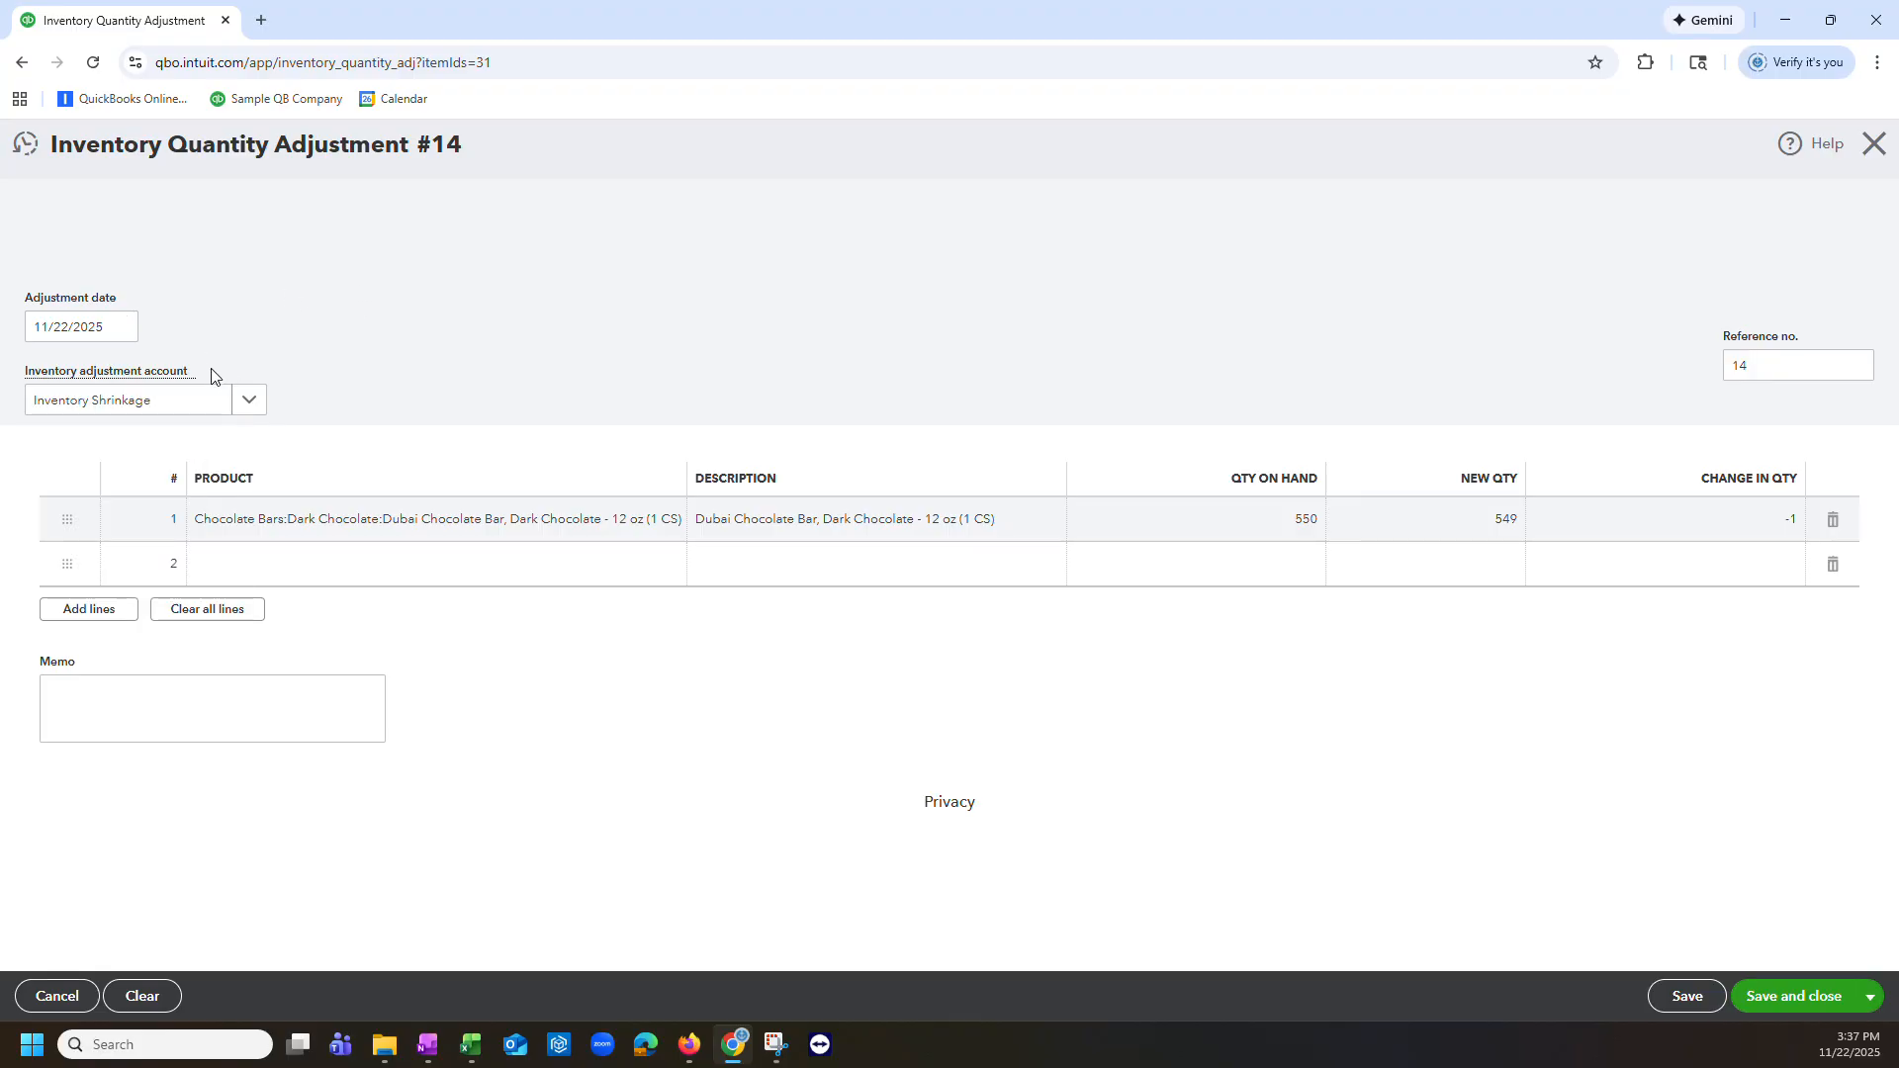
mouse_move(212, 373)
mouse_down()
mouse_move(10, 376)
mouse_move(212, 363)
mouse_up()
click(293, 277)
click(289, 342)
click(246, 403)
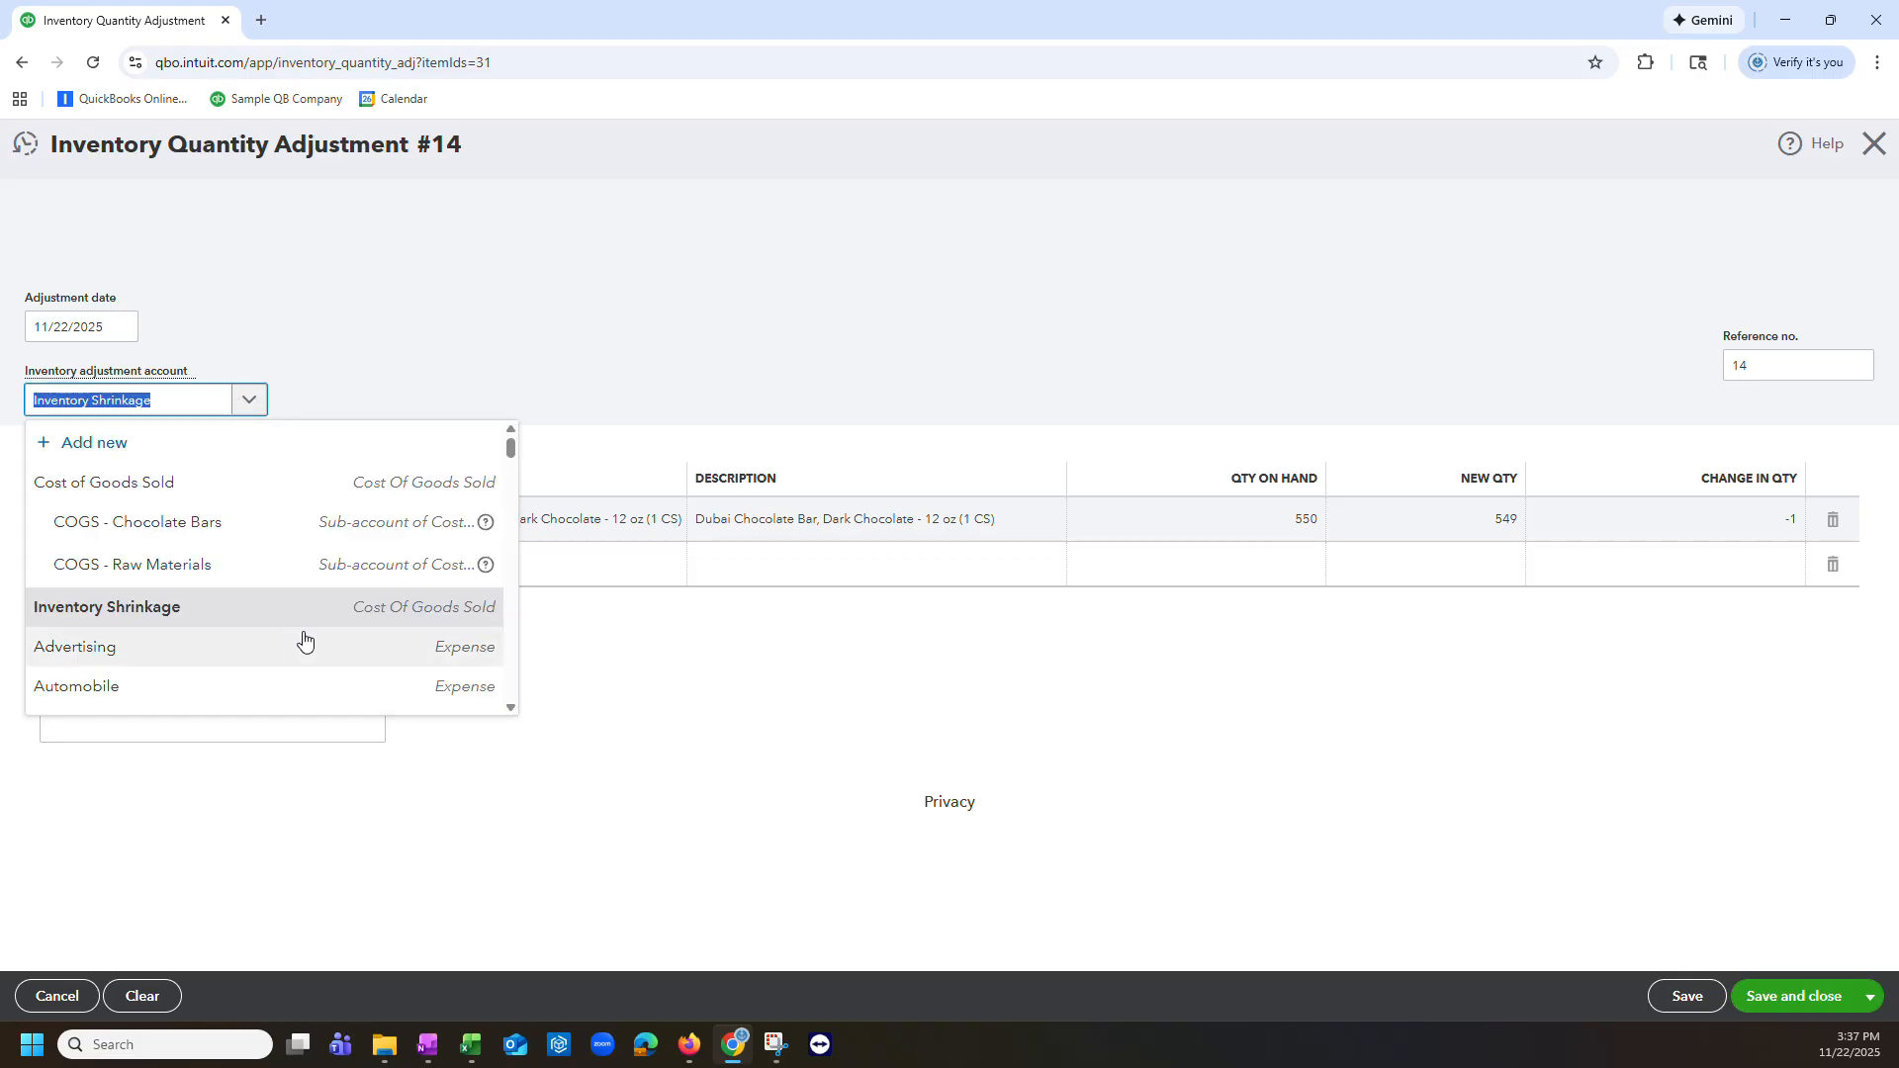
click(391, 615)
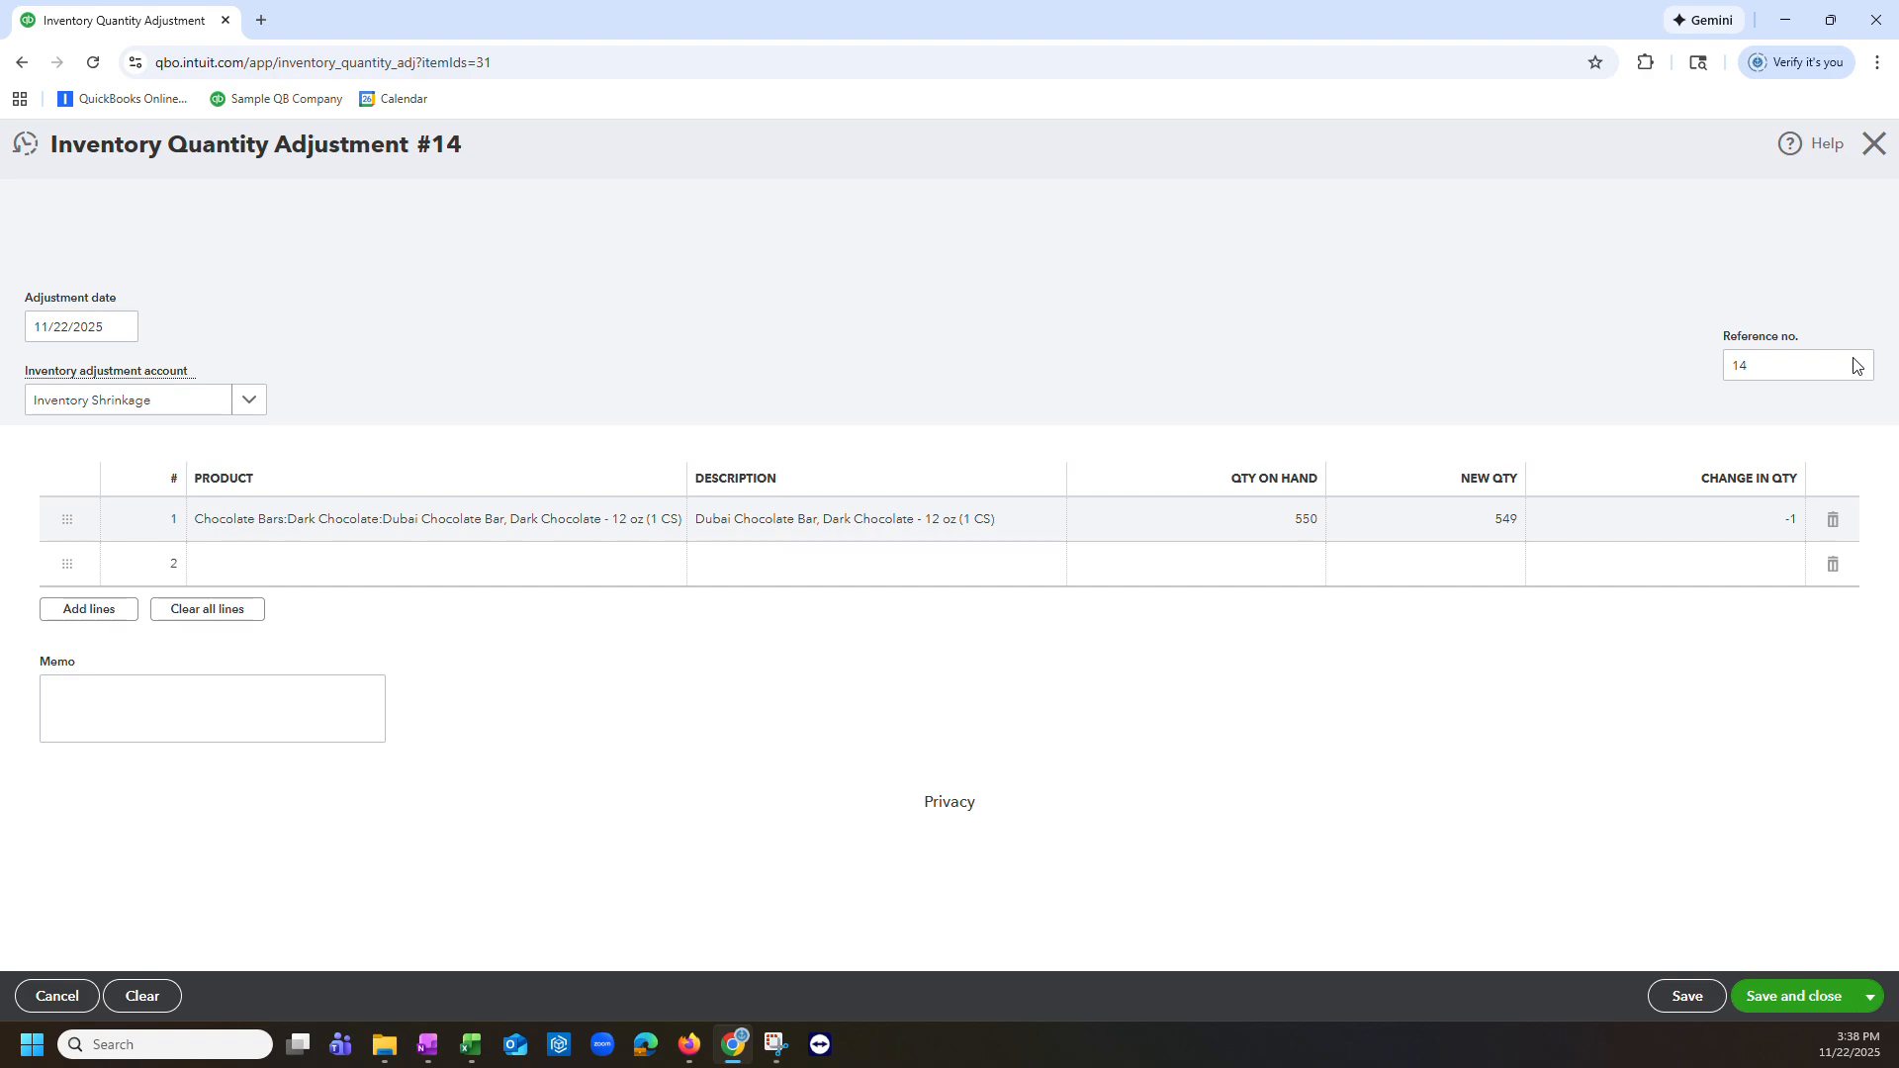
click(247, 406)
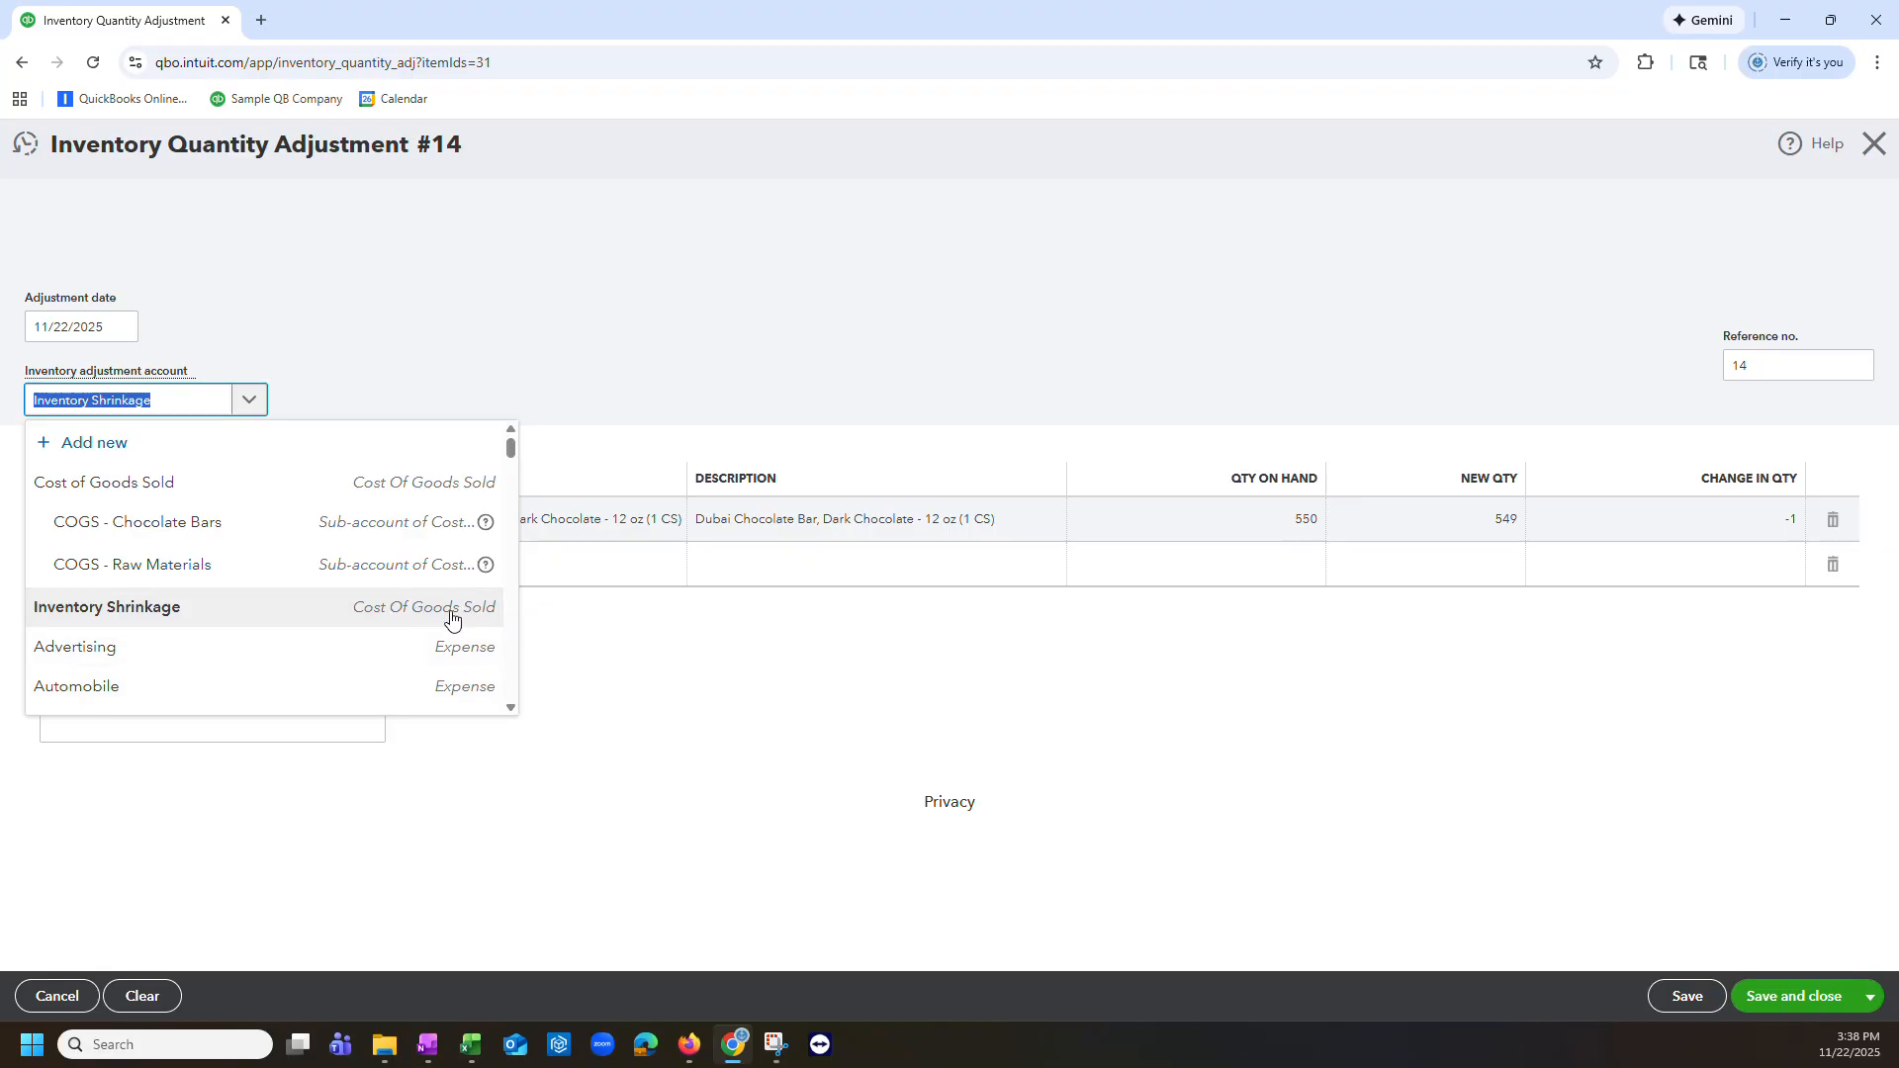
click(1108, 289)
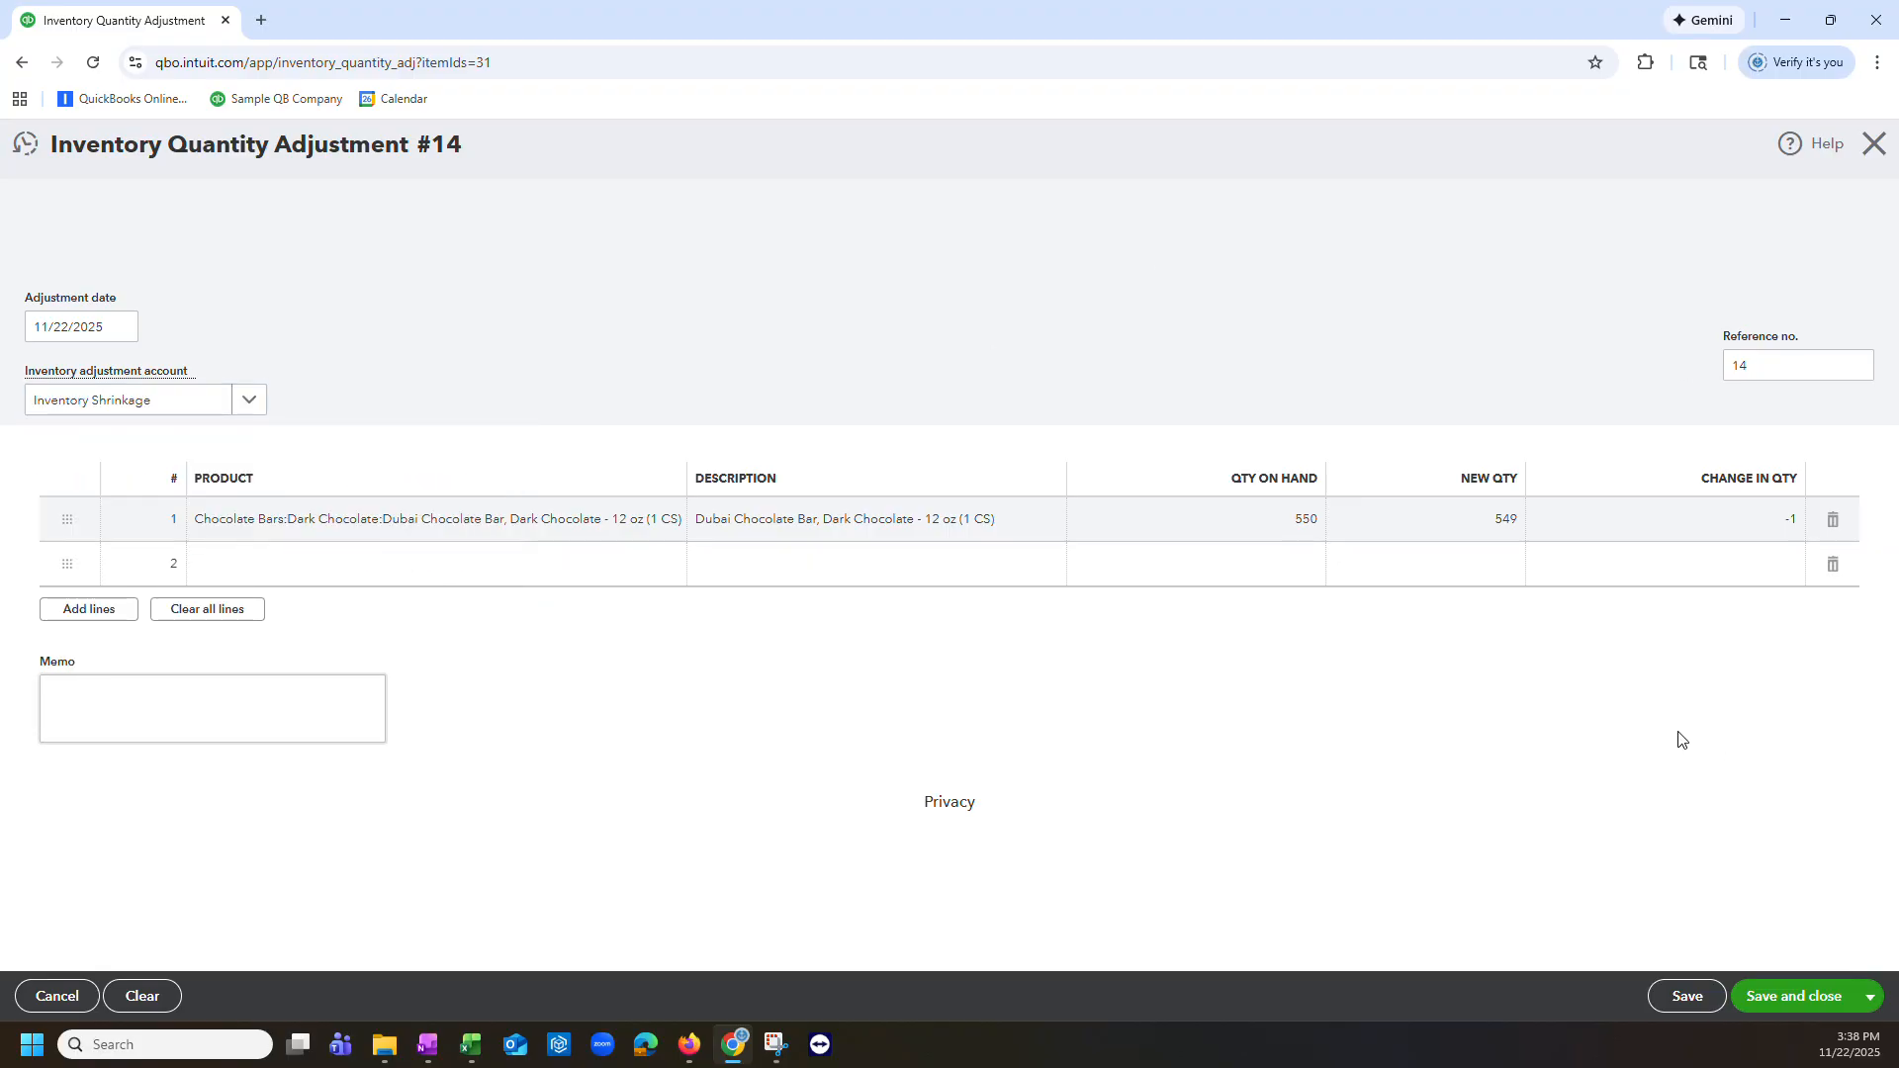
Step: Save and close the inventory quantity adjustment
key(Tab)
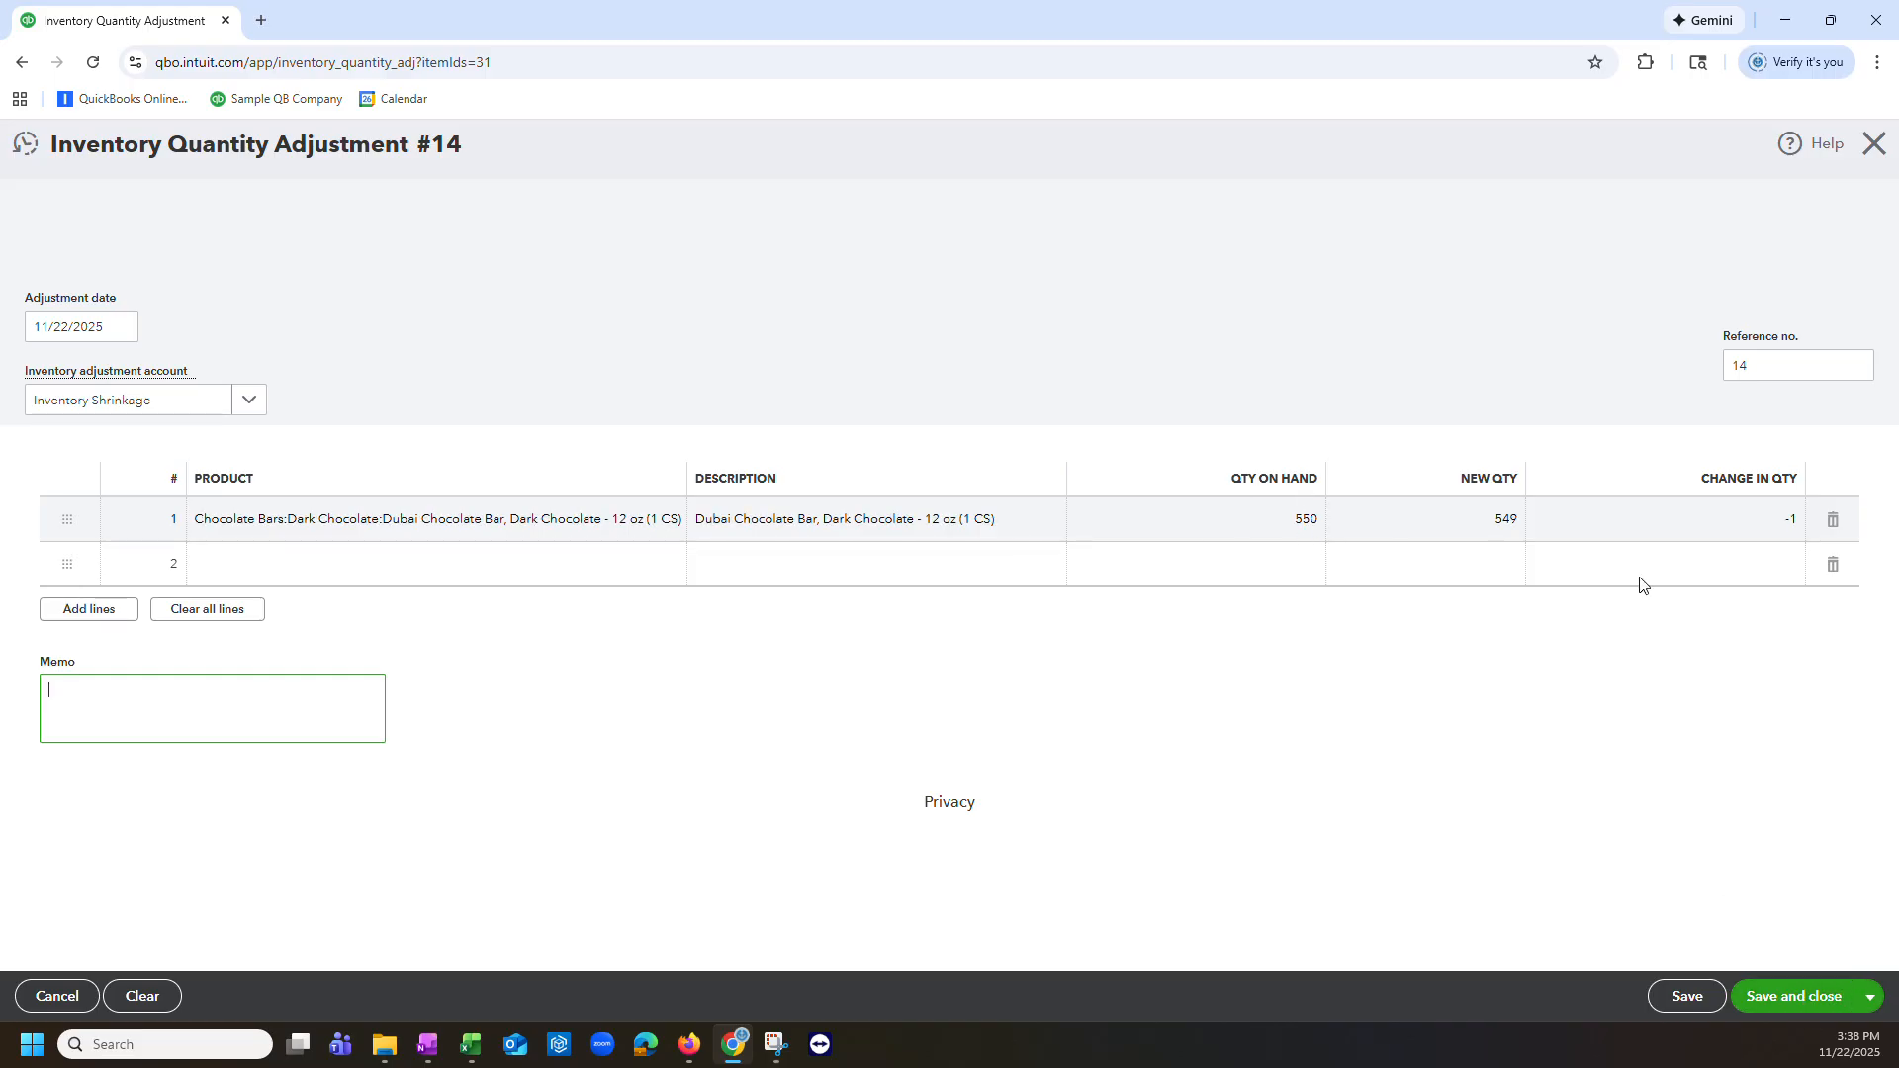
click(1798, 999)
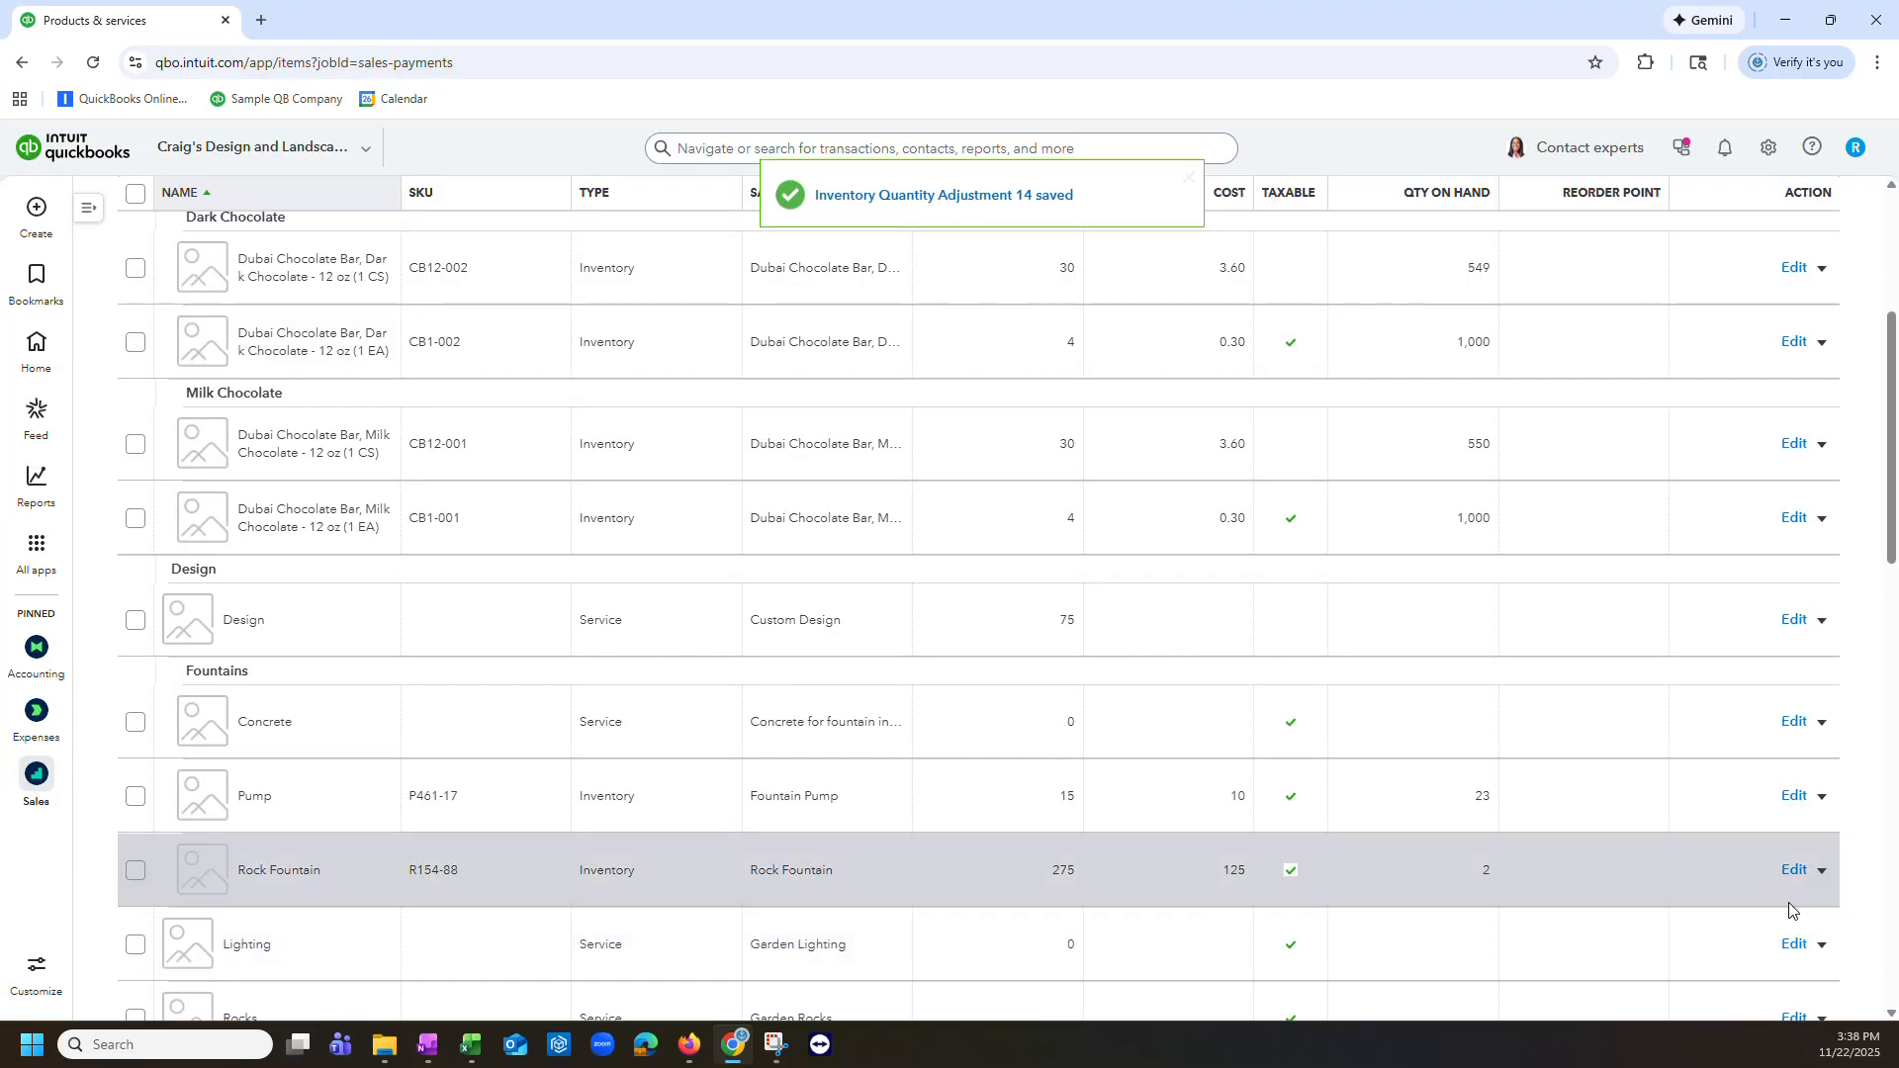
scroll(1730, 822, up, 5)
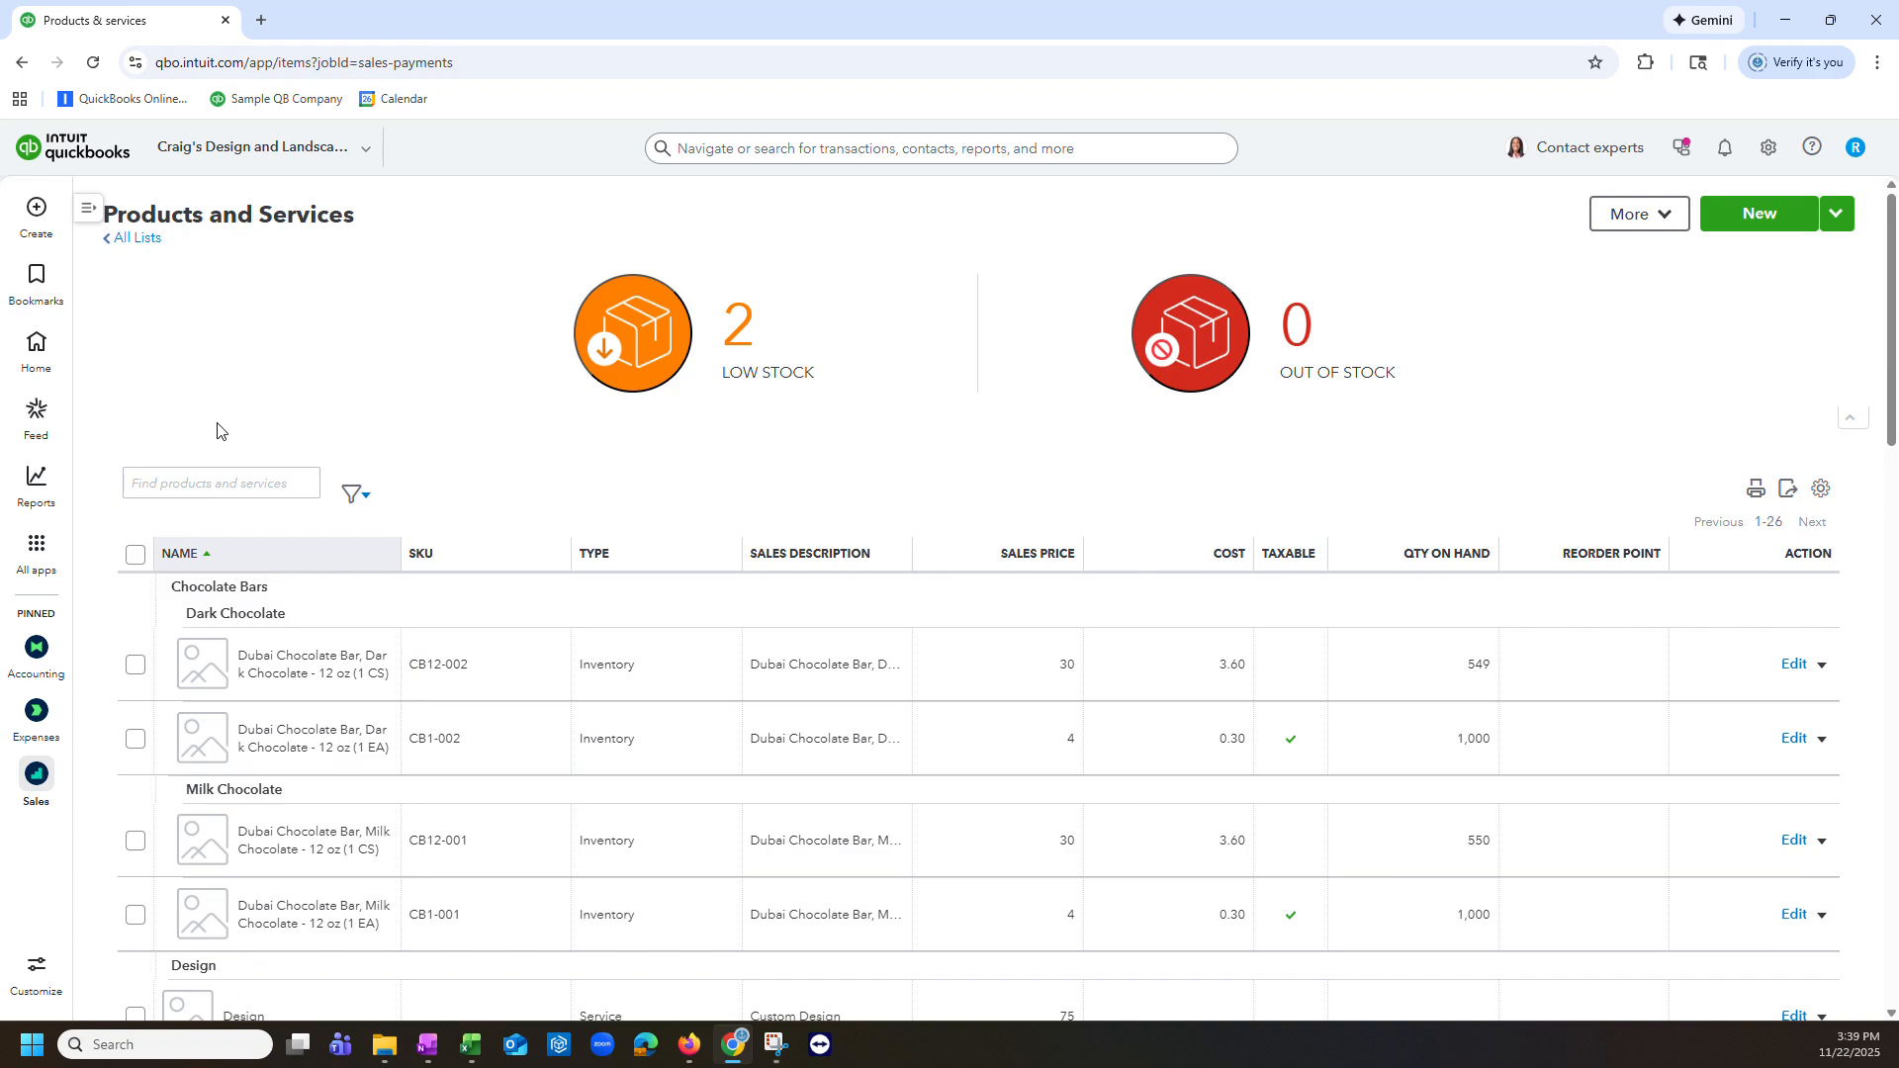
Step: Create a new inventory quantity adjustment with lines for the Dark Chocolate and Milk Chocolate 12 oz (1 CS) products
mouse_move(57, 241)
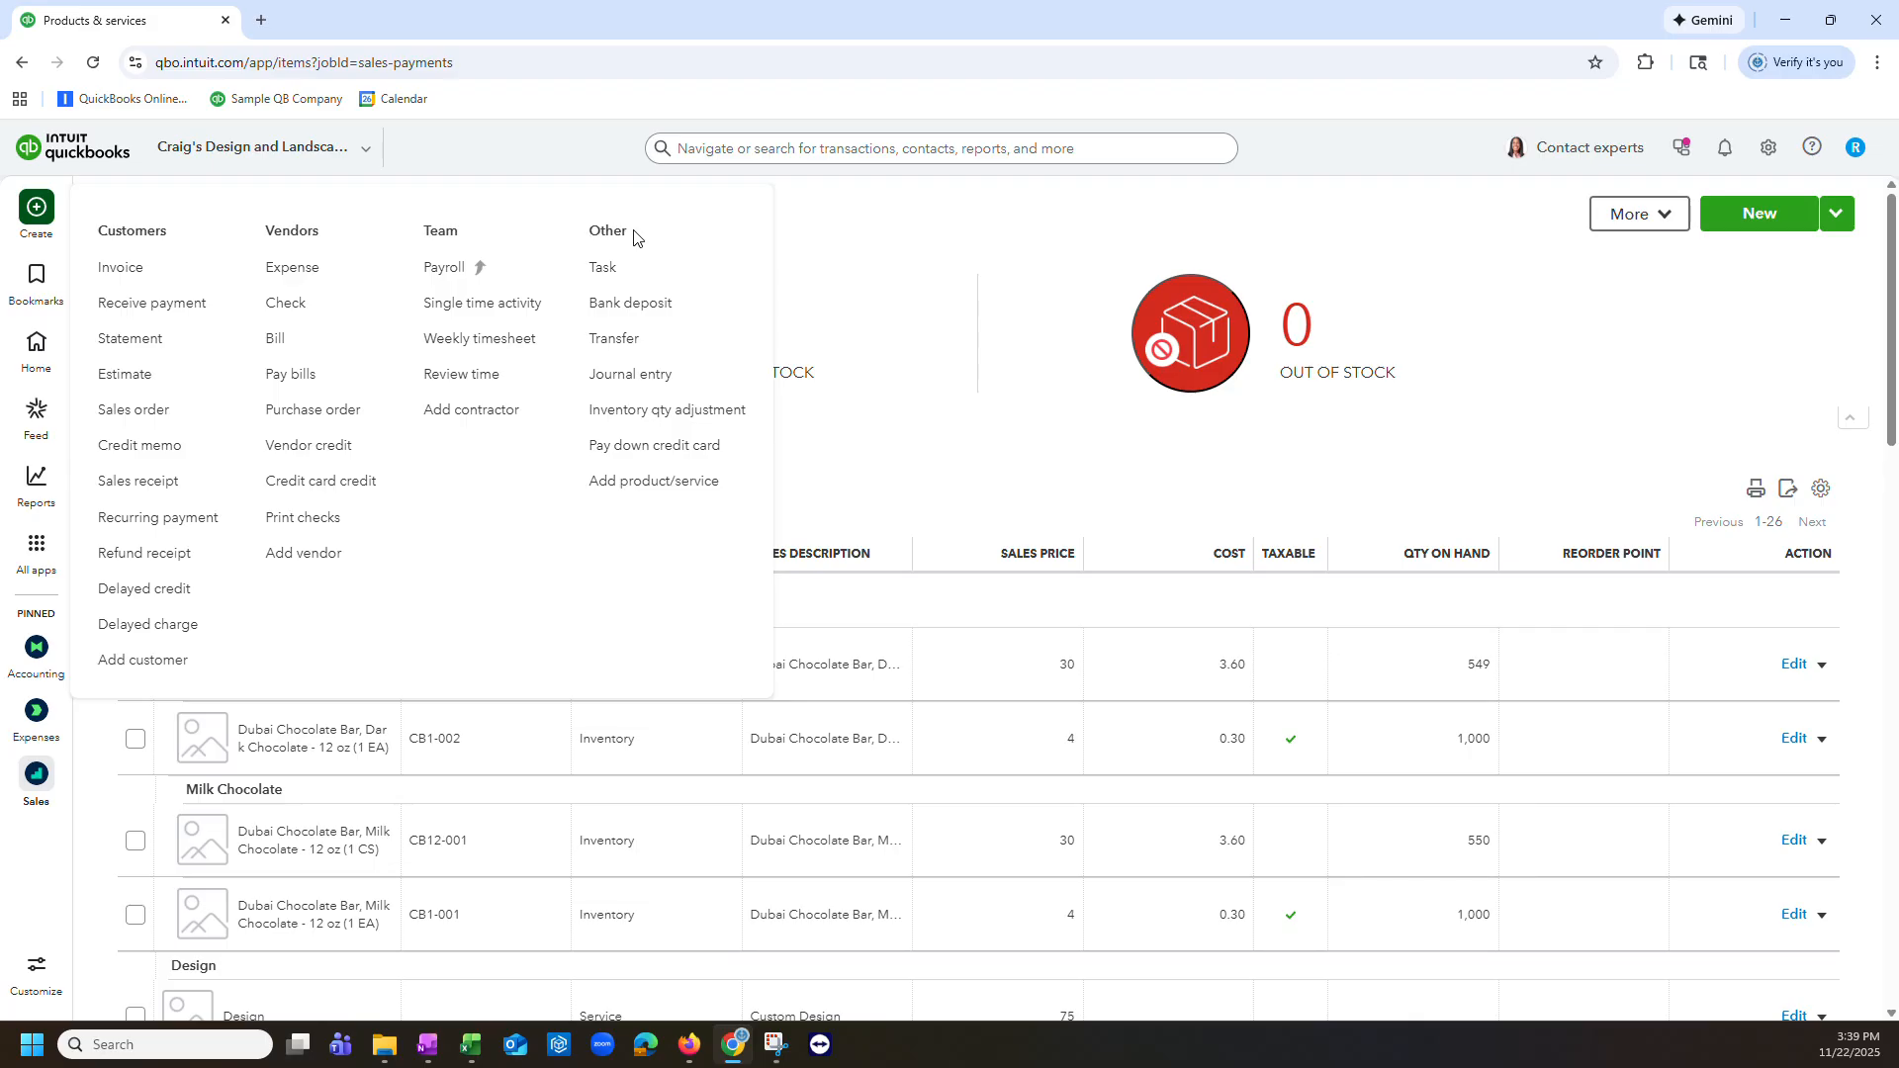
click(658, 411)
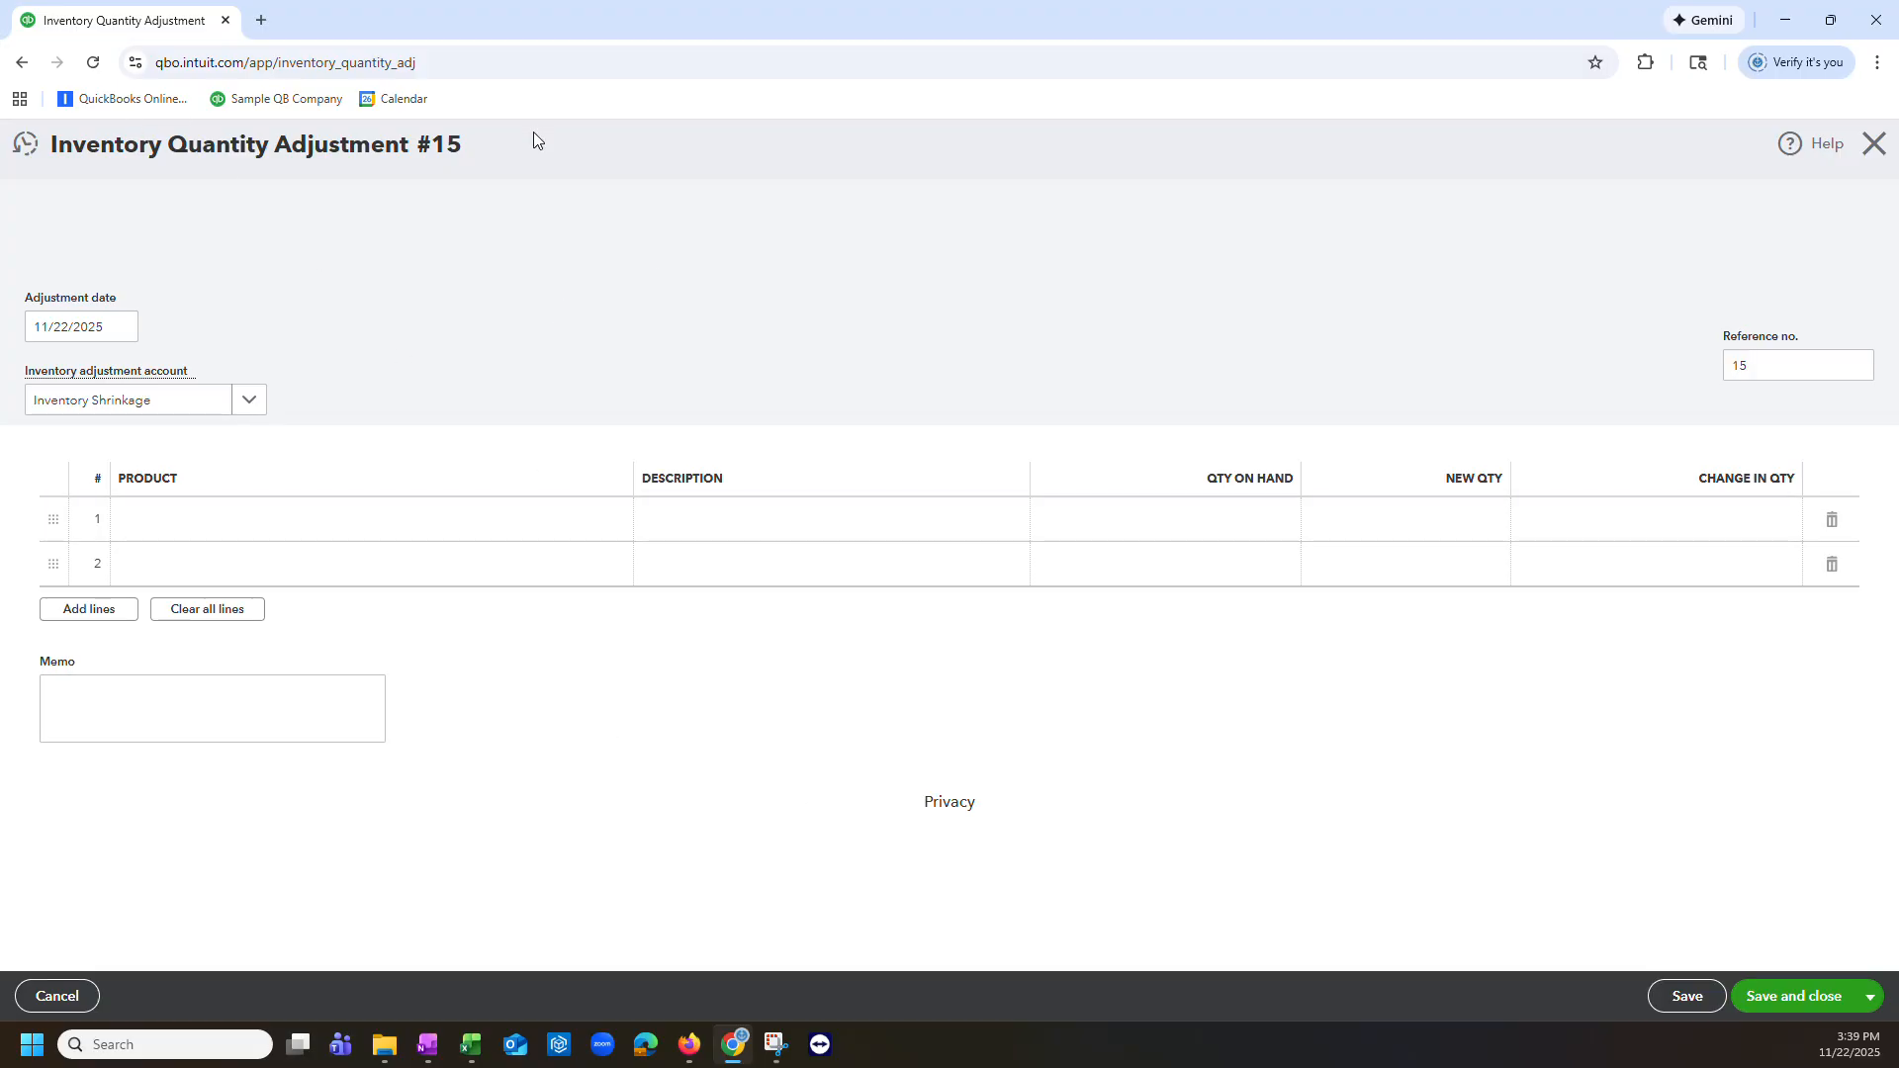
click(578, 531)
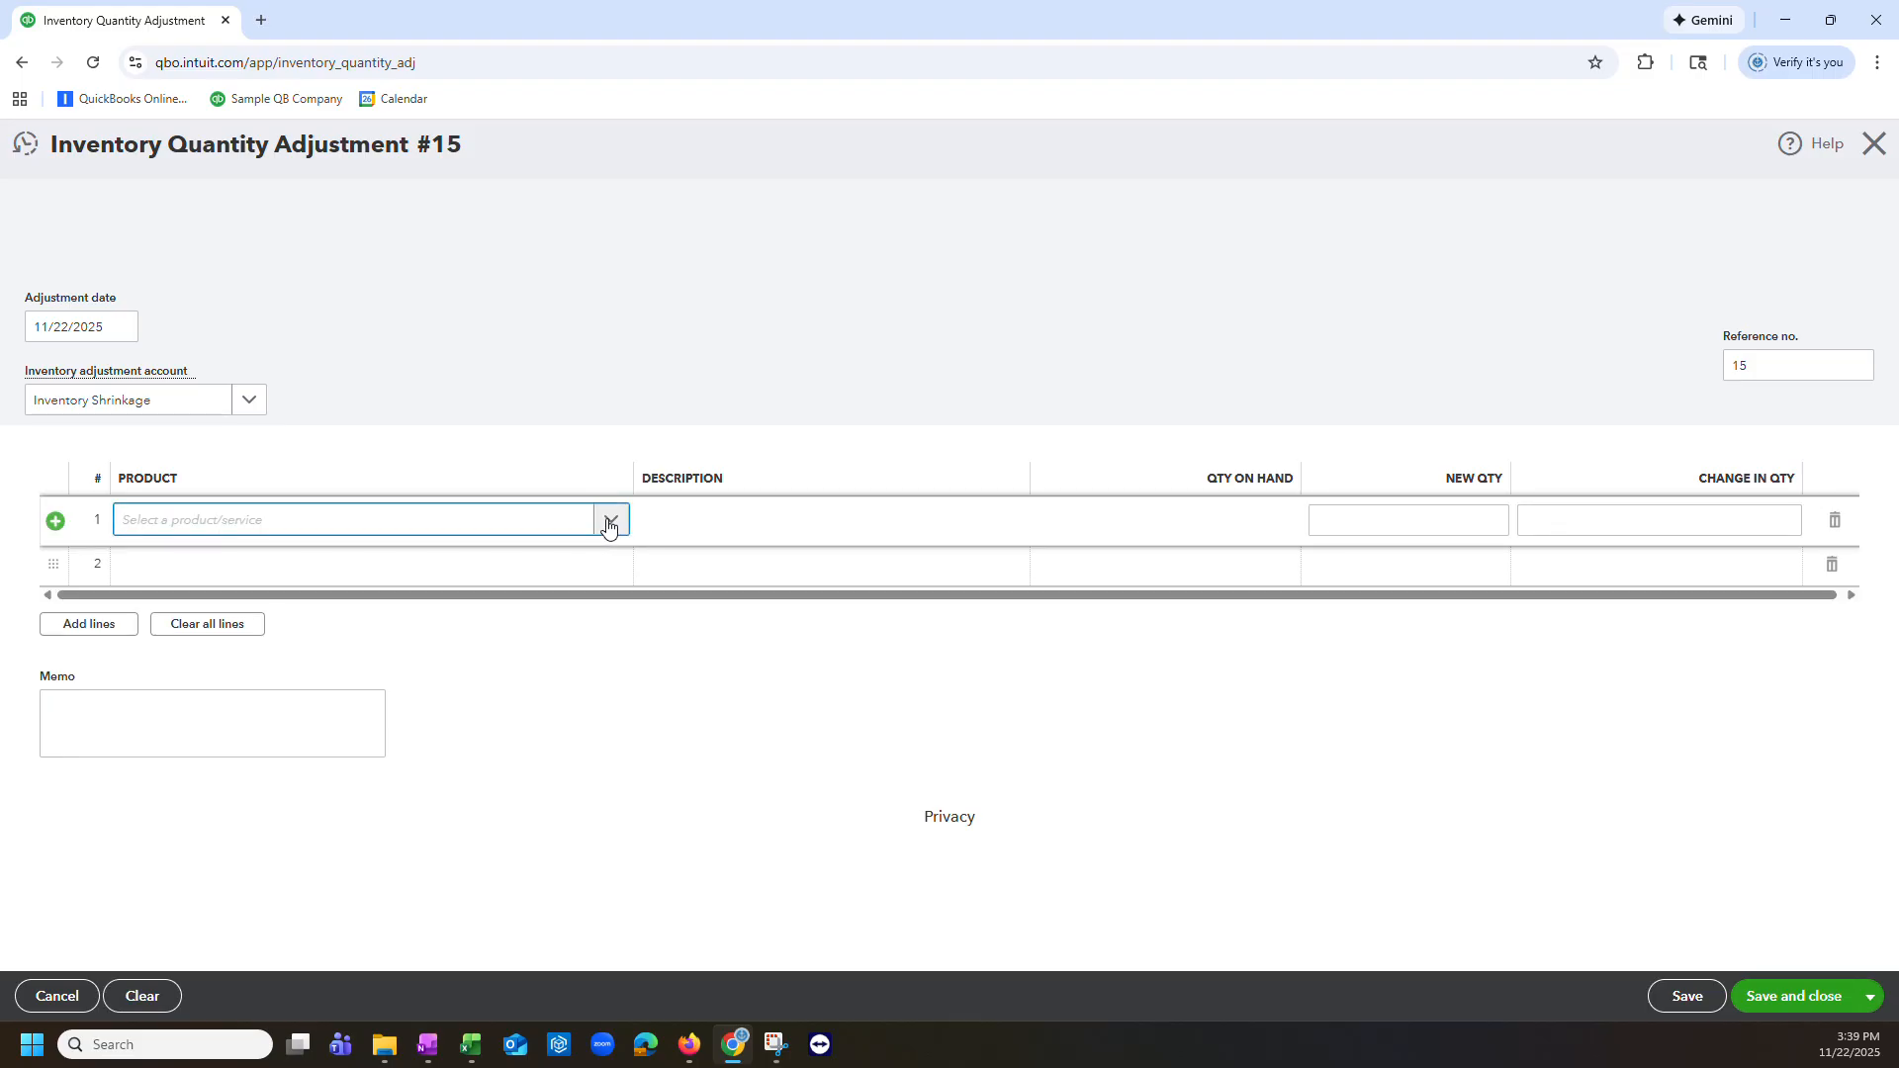
click(607, 525)
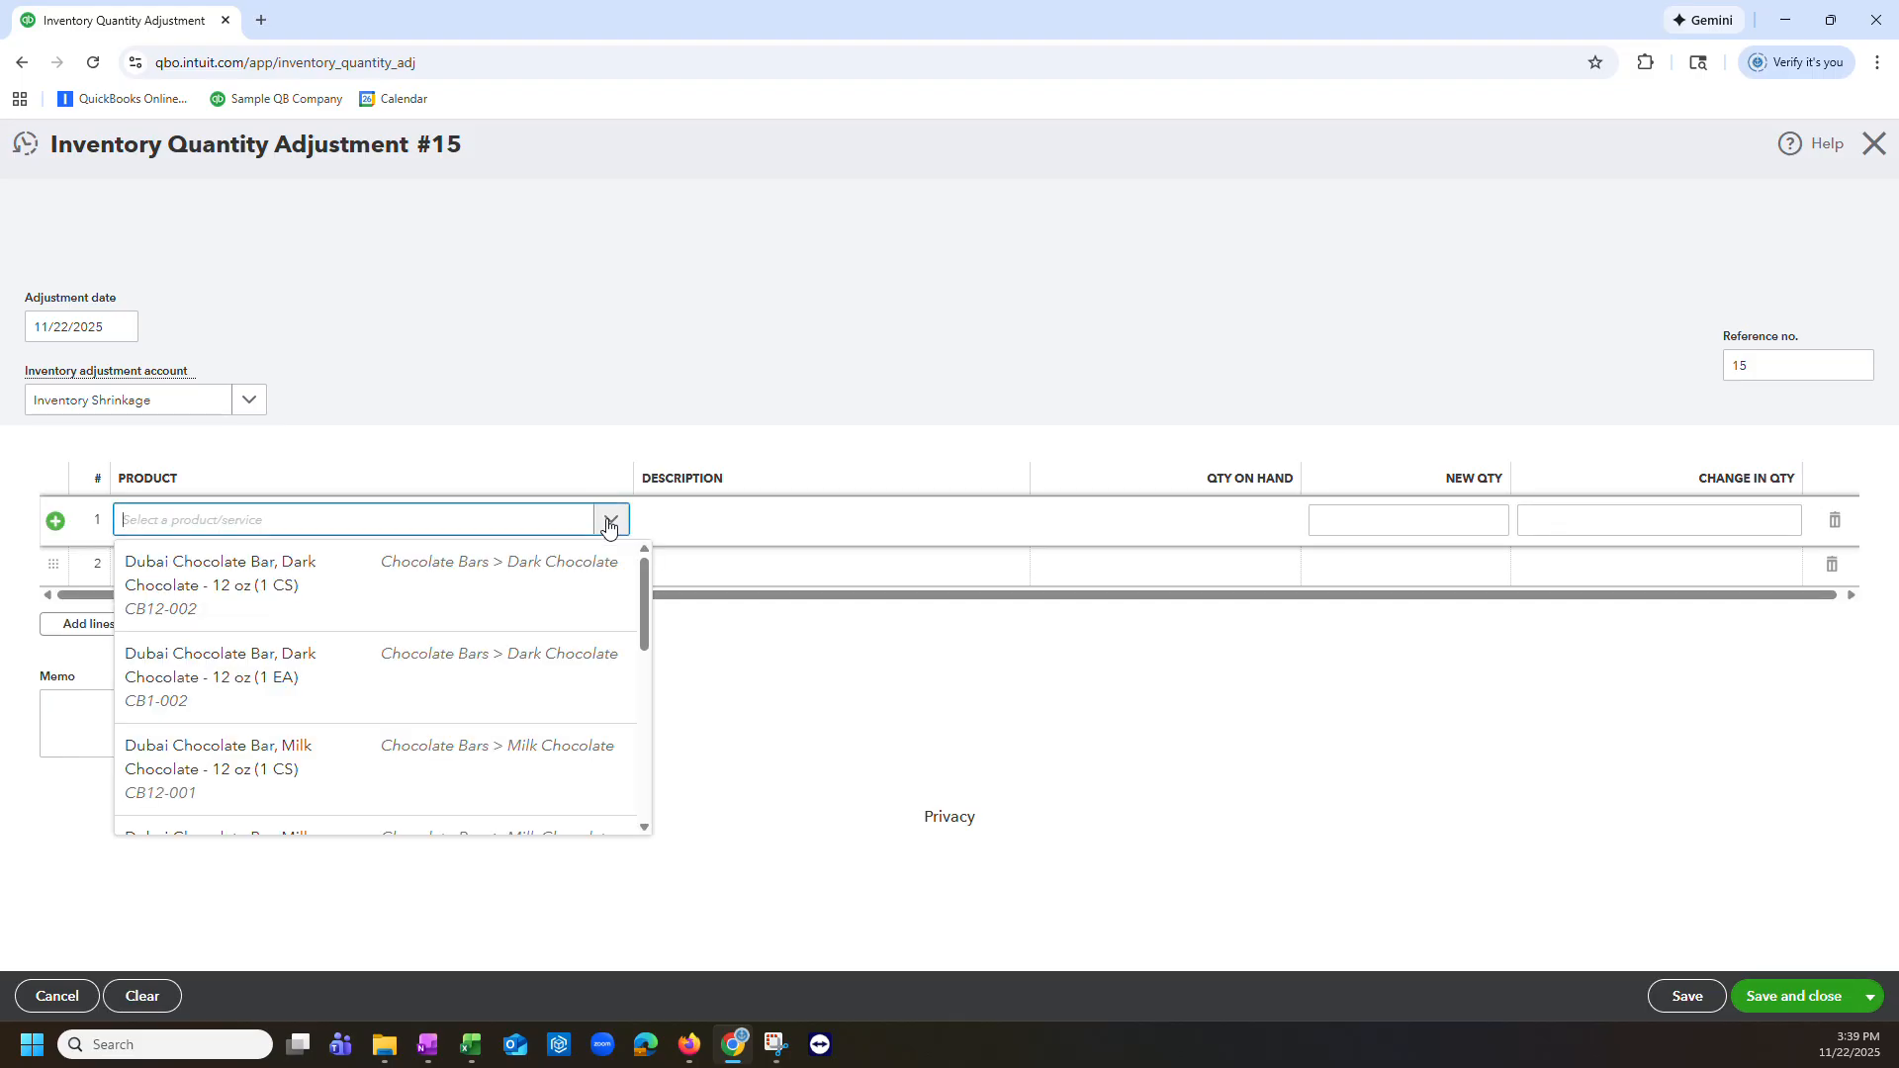
click(556, 592)
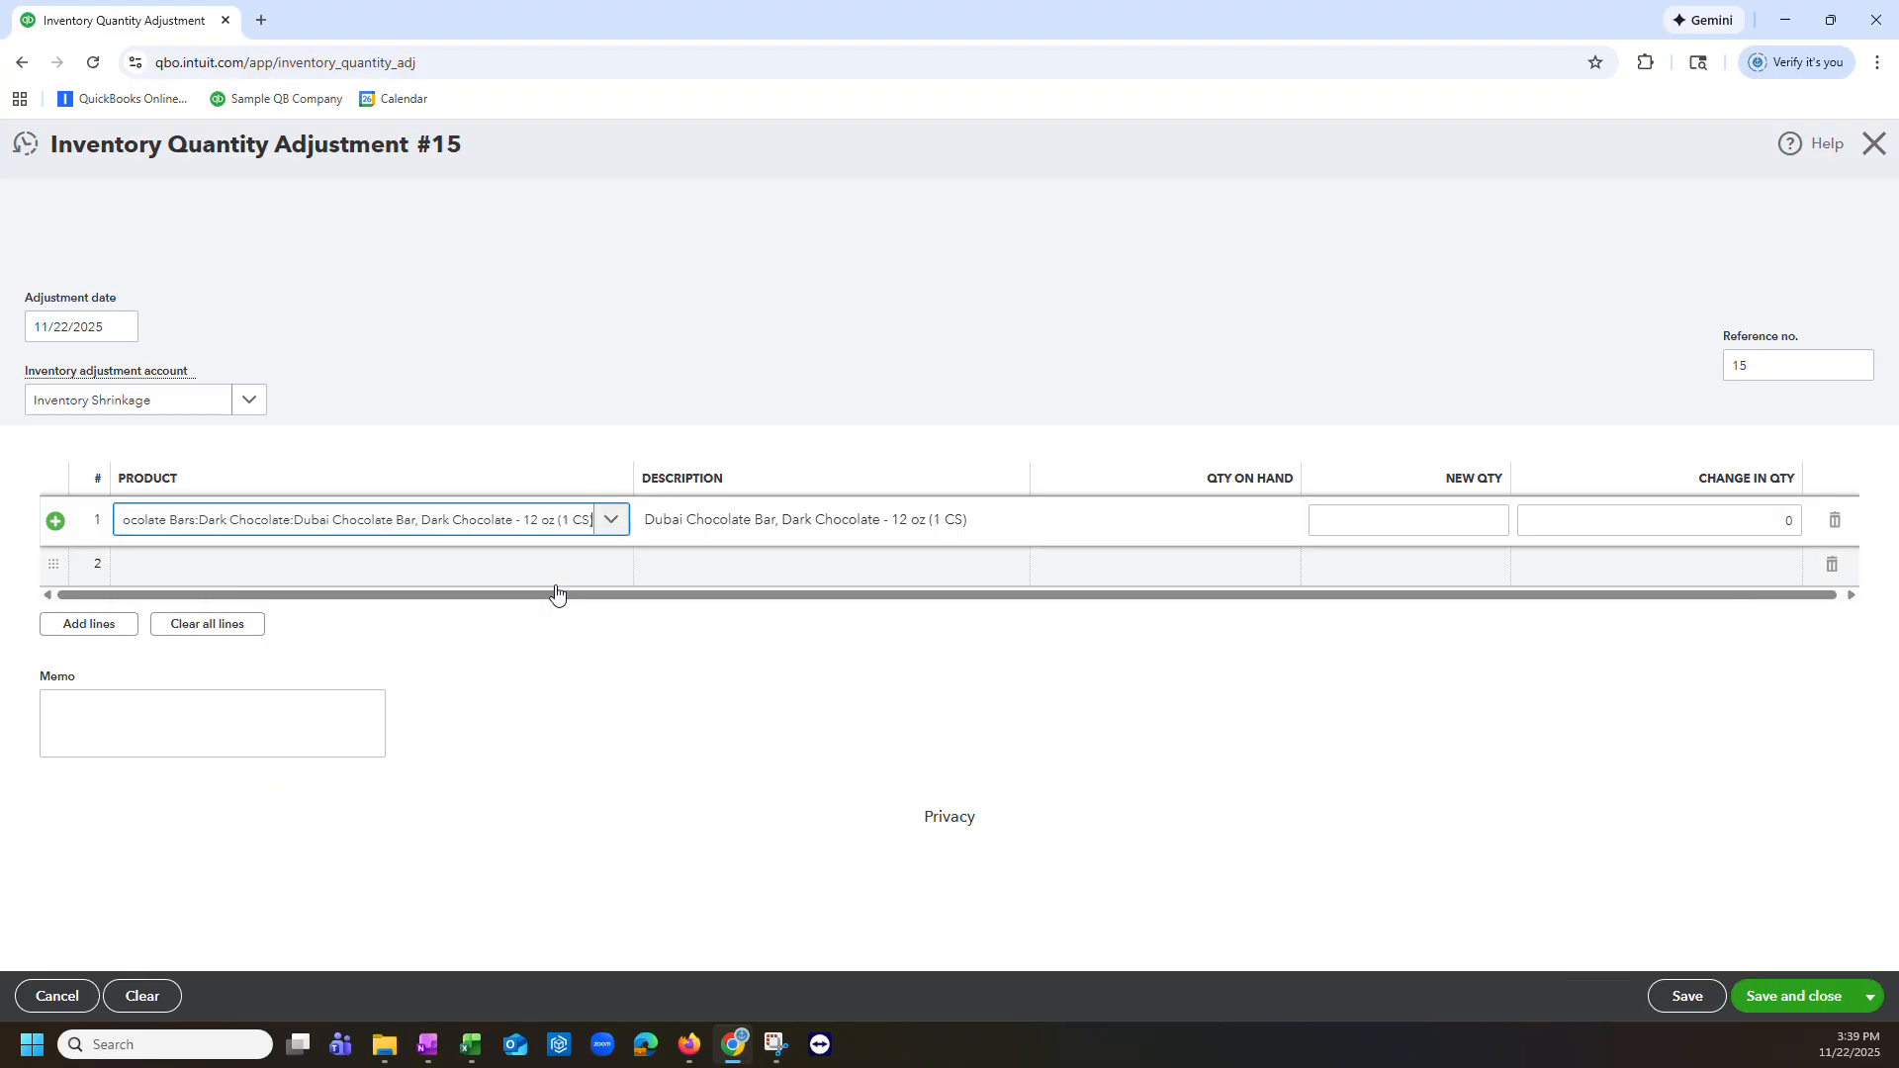
click(560, 568)
click(610, 565)
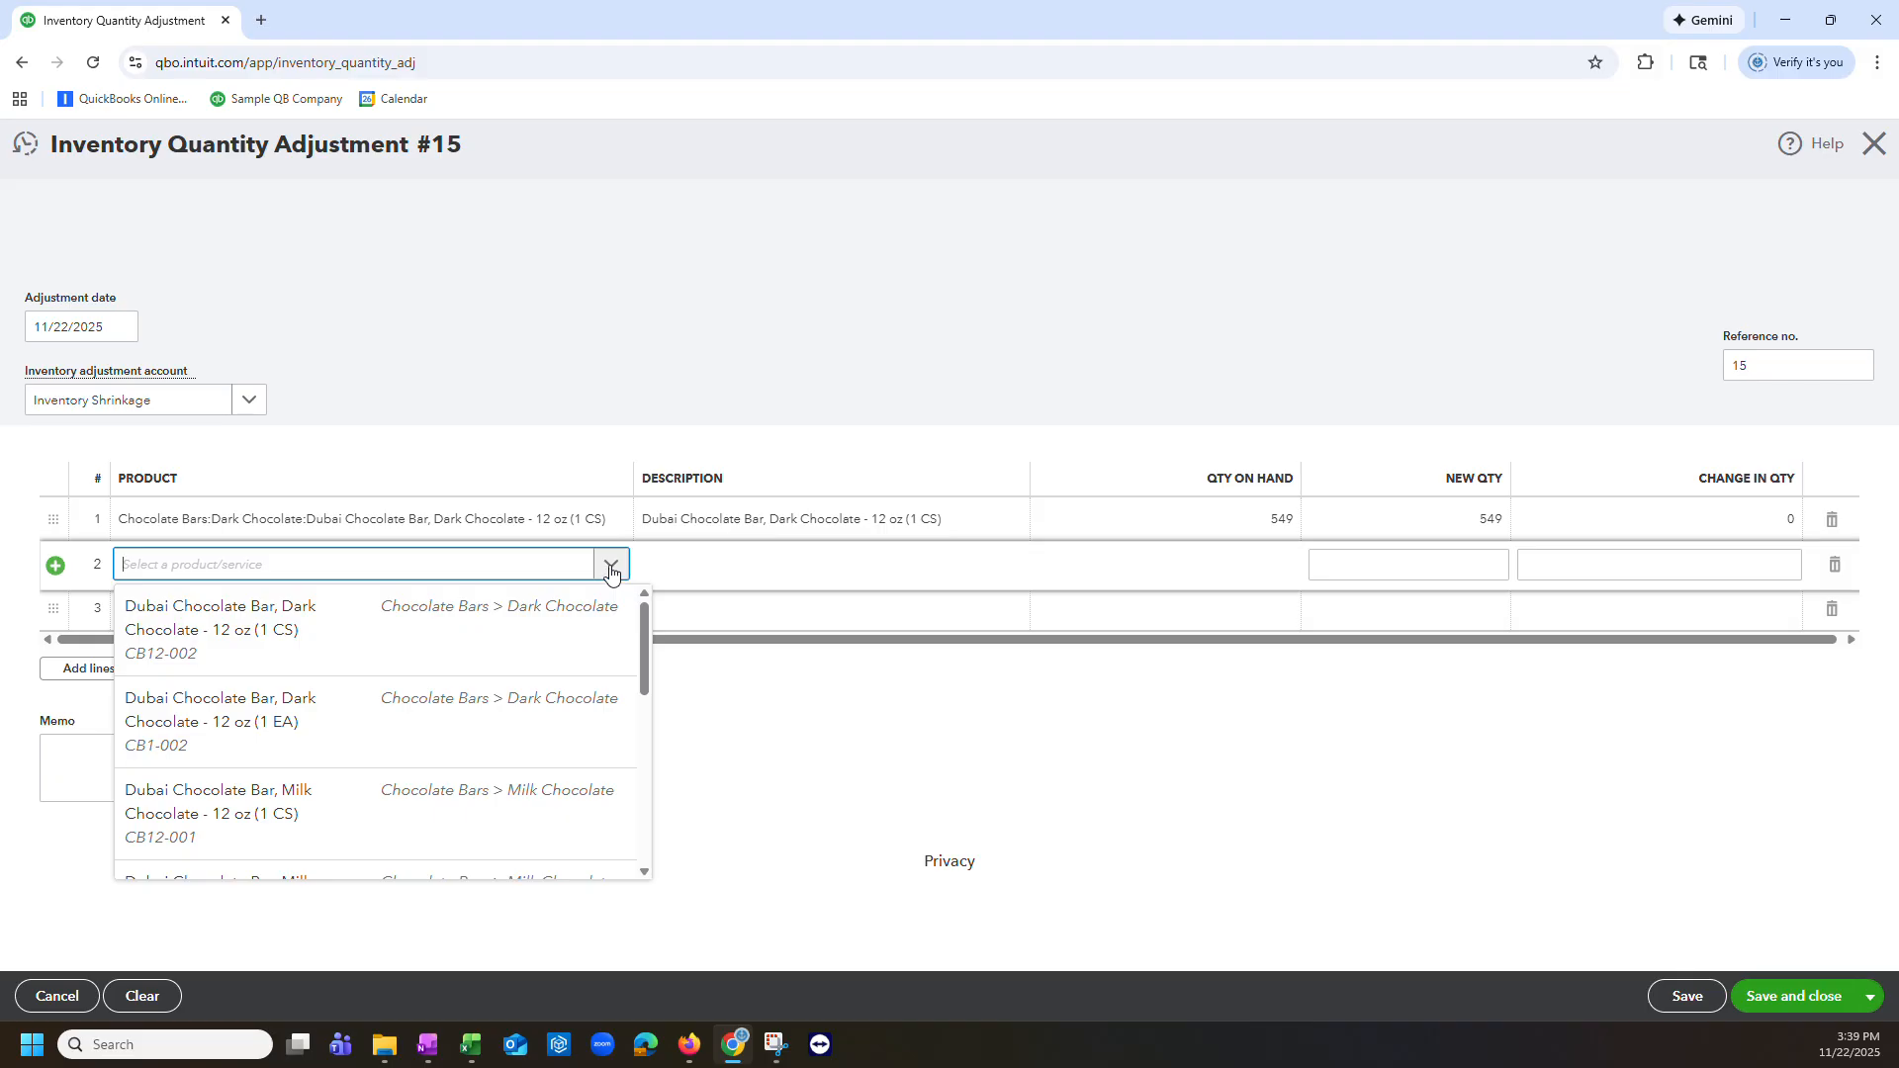
click(382, 815)
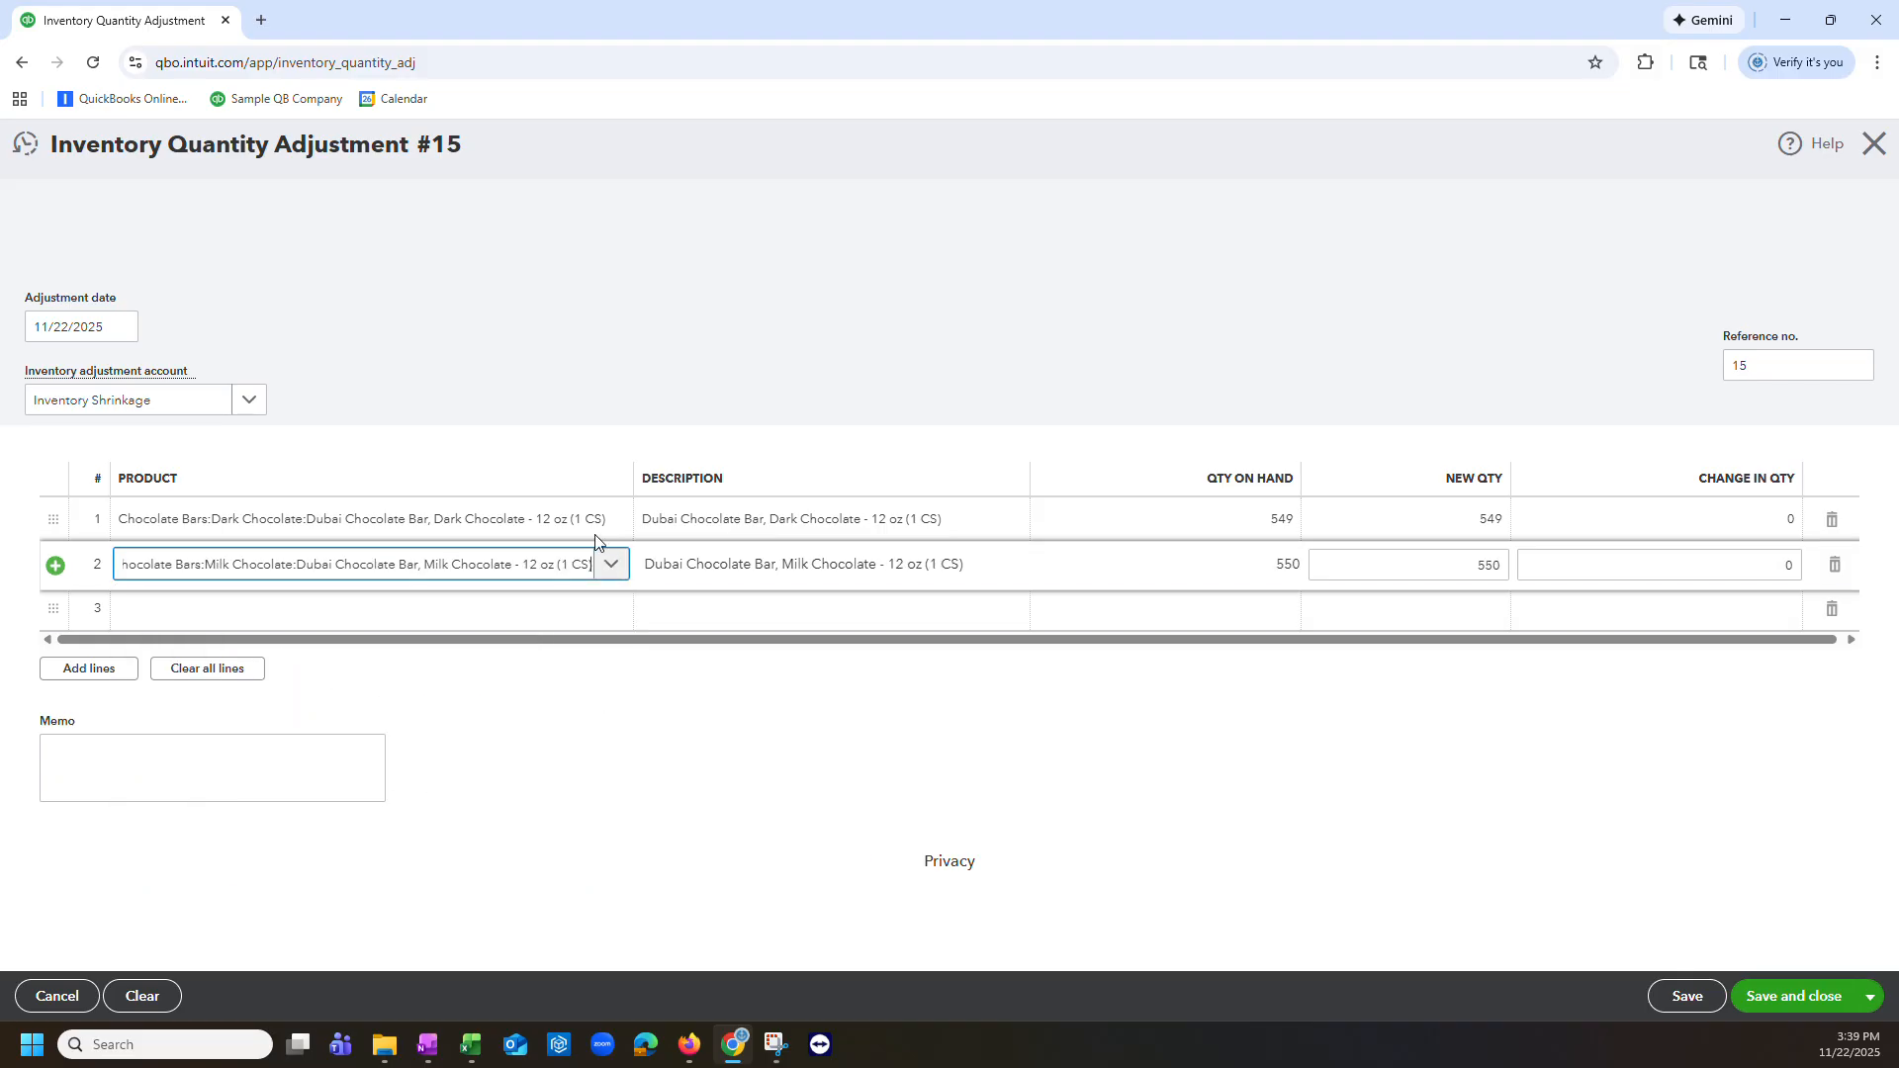
click(547, 703)
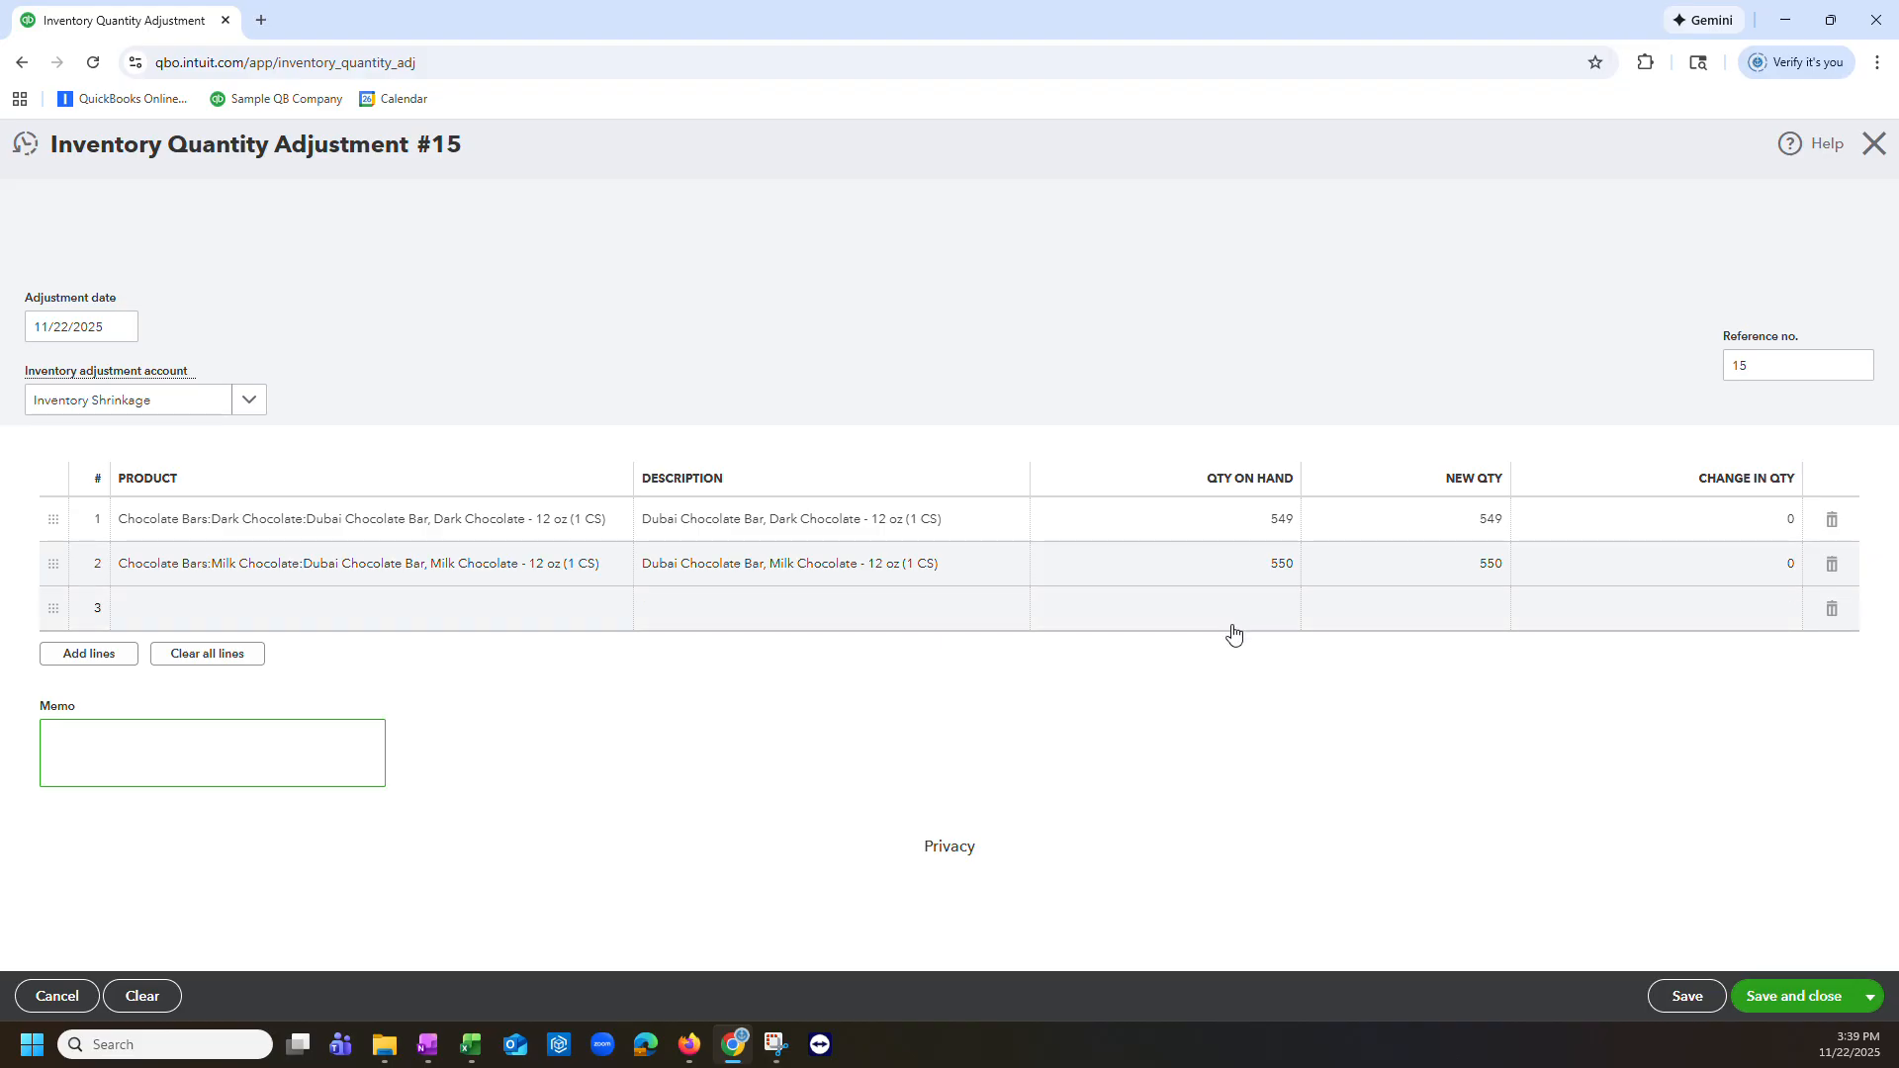
Step: Set the new quantity to 555 for the dark chocolate case and 545 for the milk chocolate case
click(1450, 518)
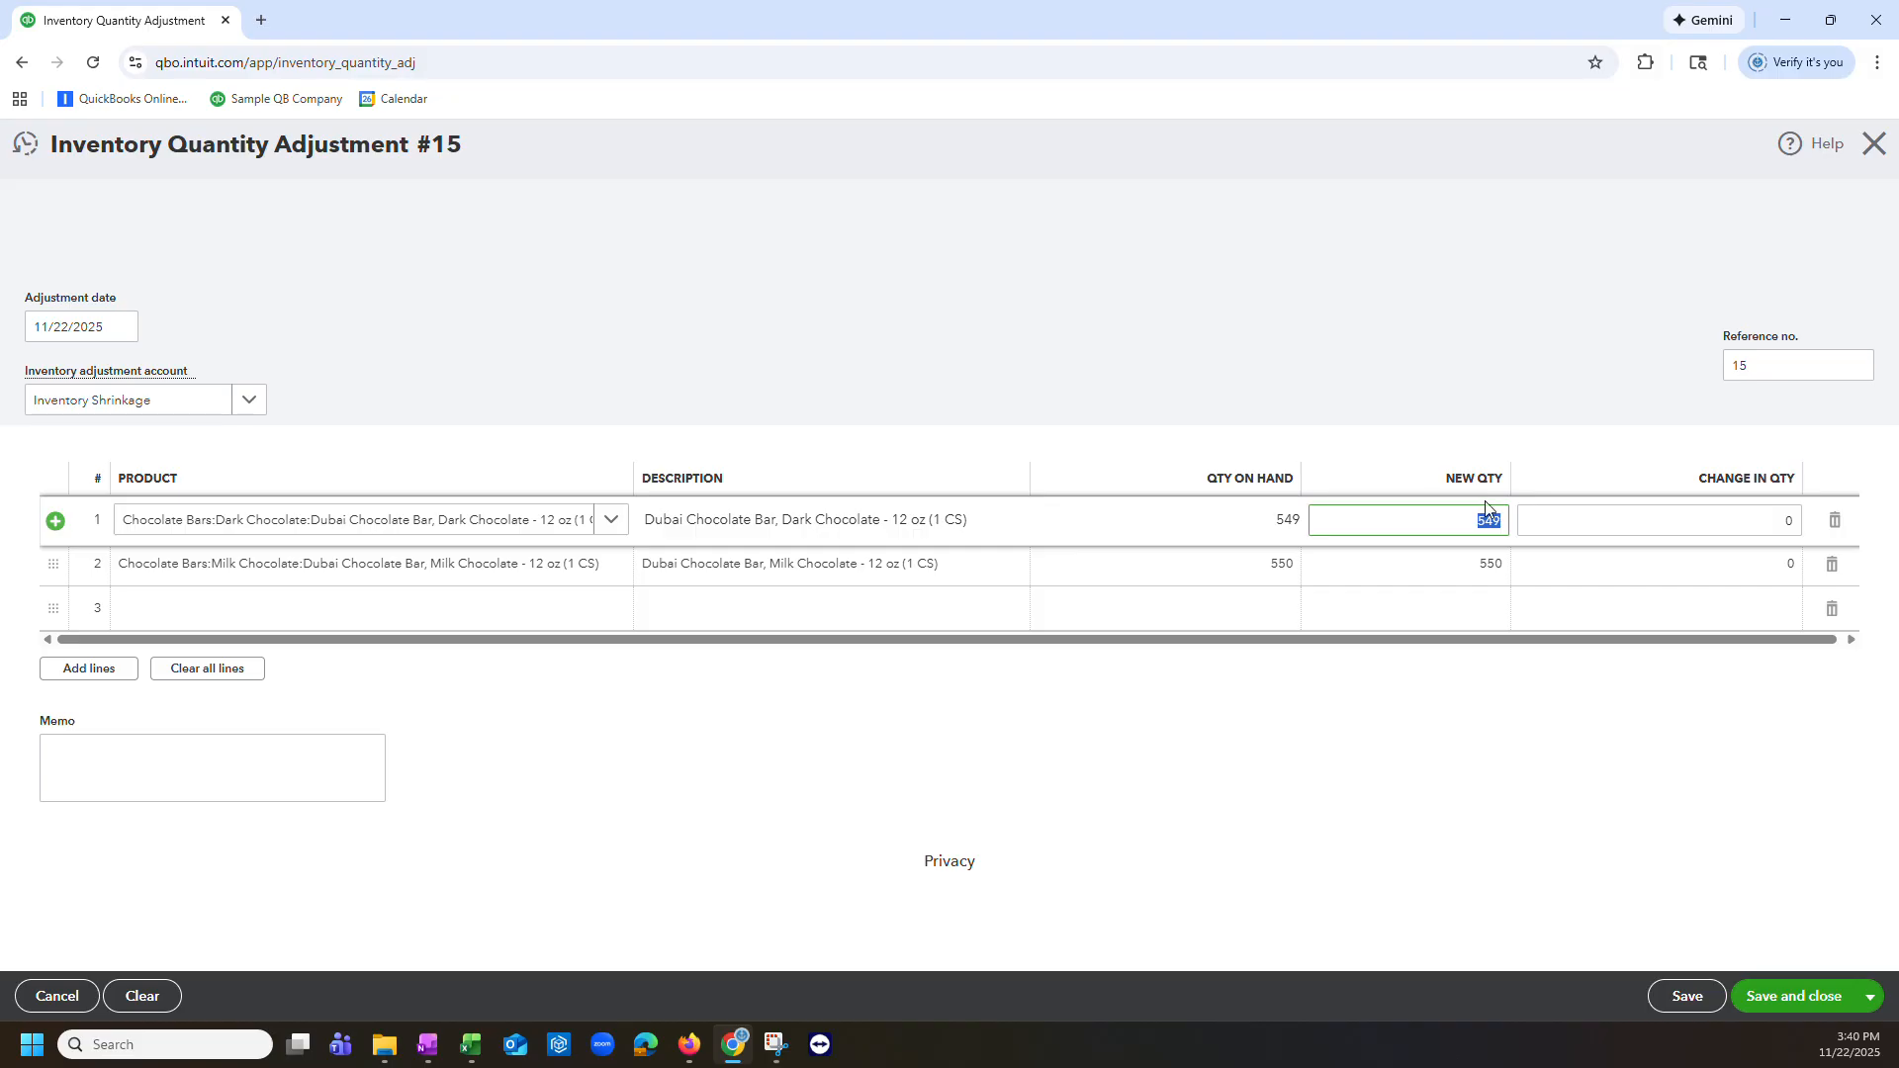
text(555)
key(Tab)
key(Tab)
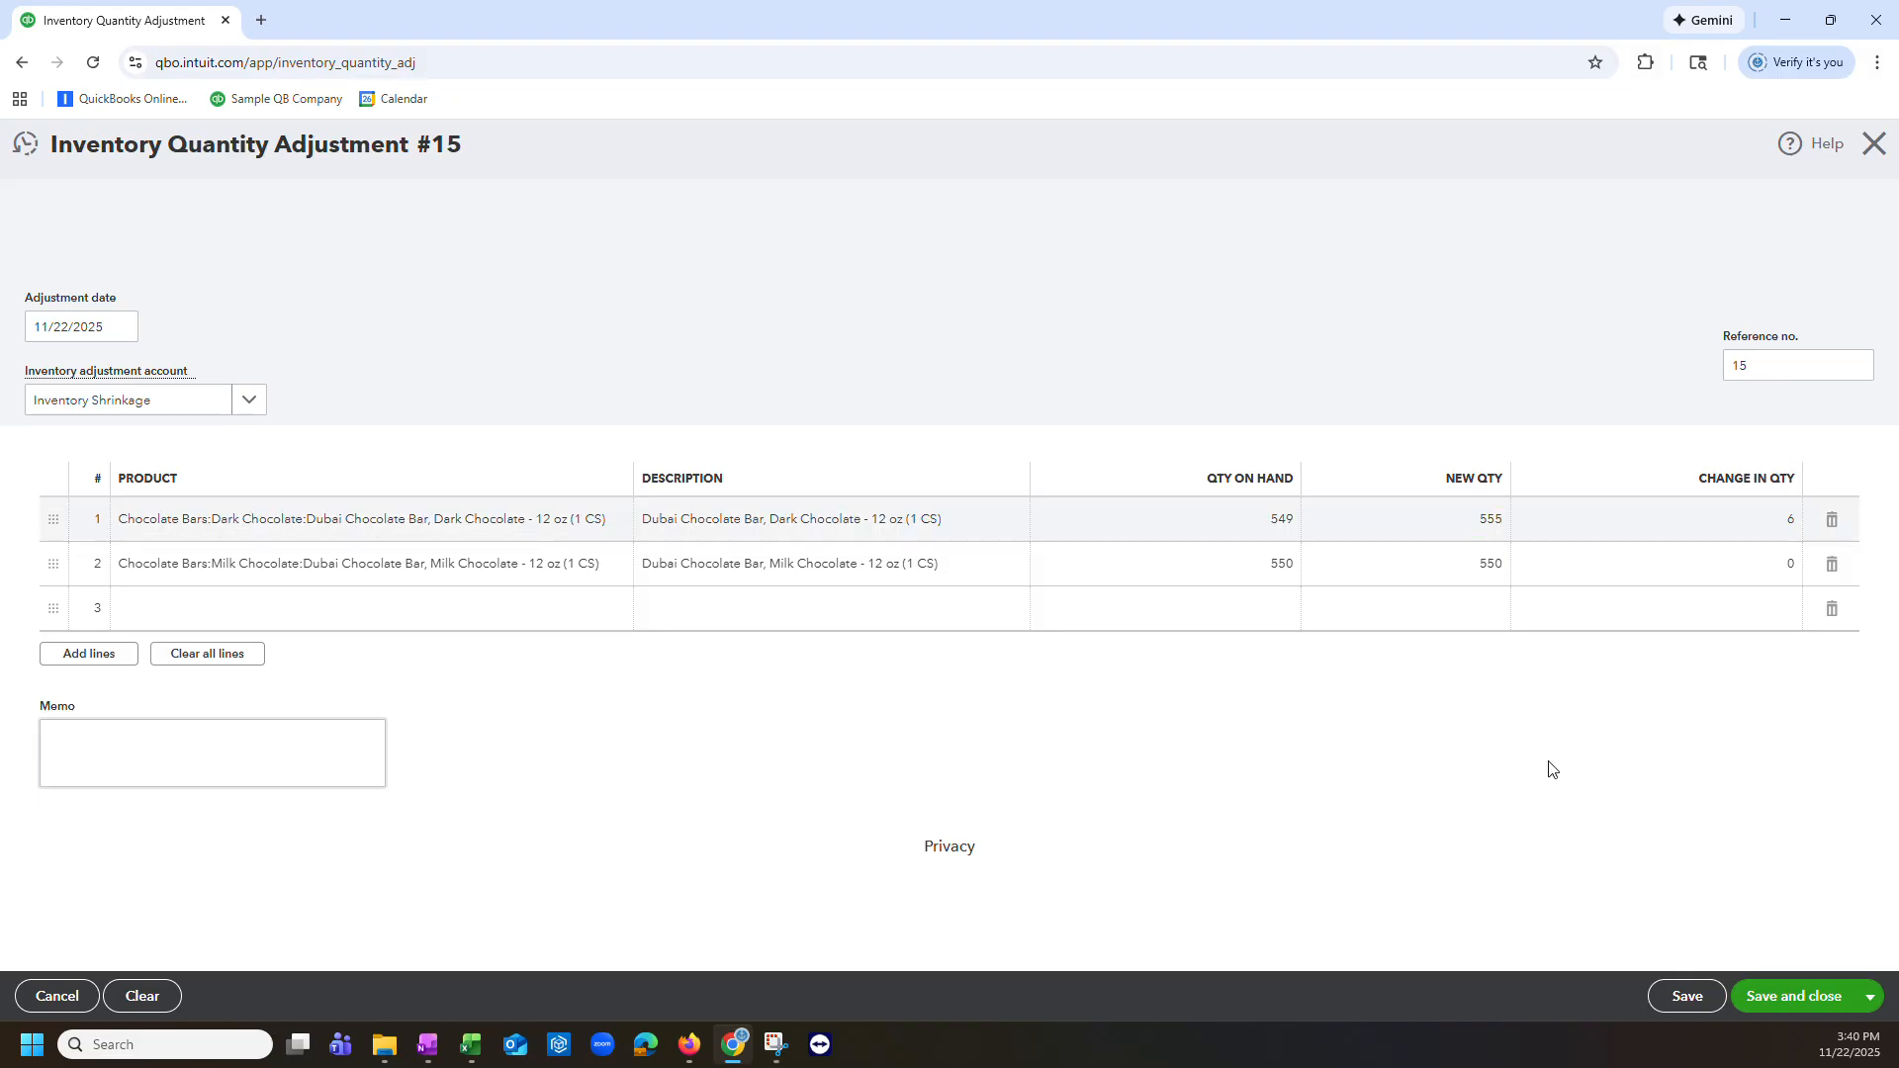
click(1451, 569)
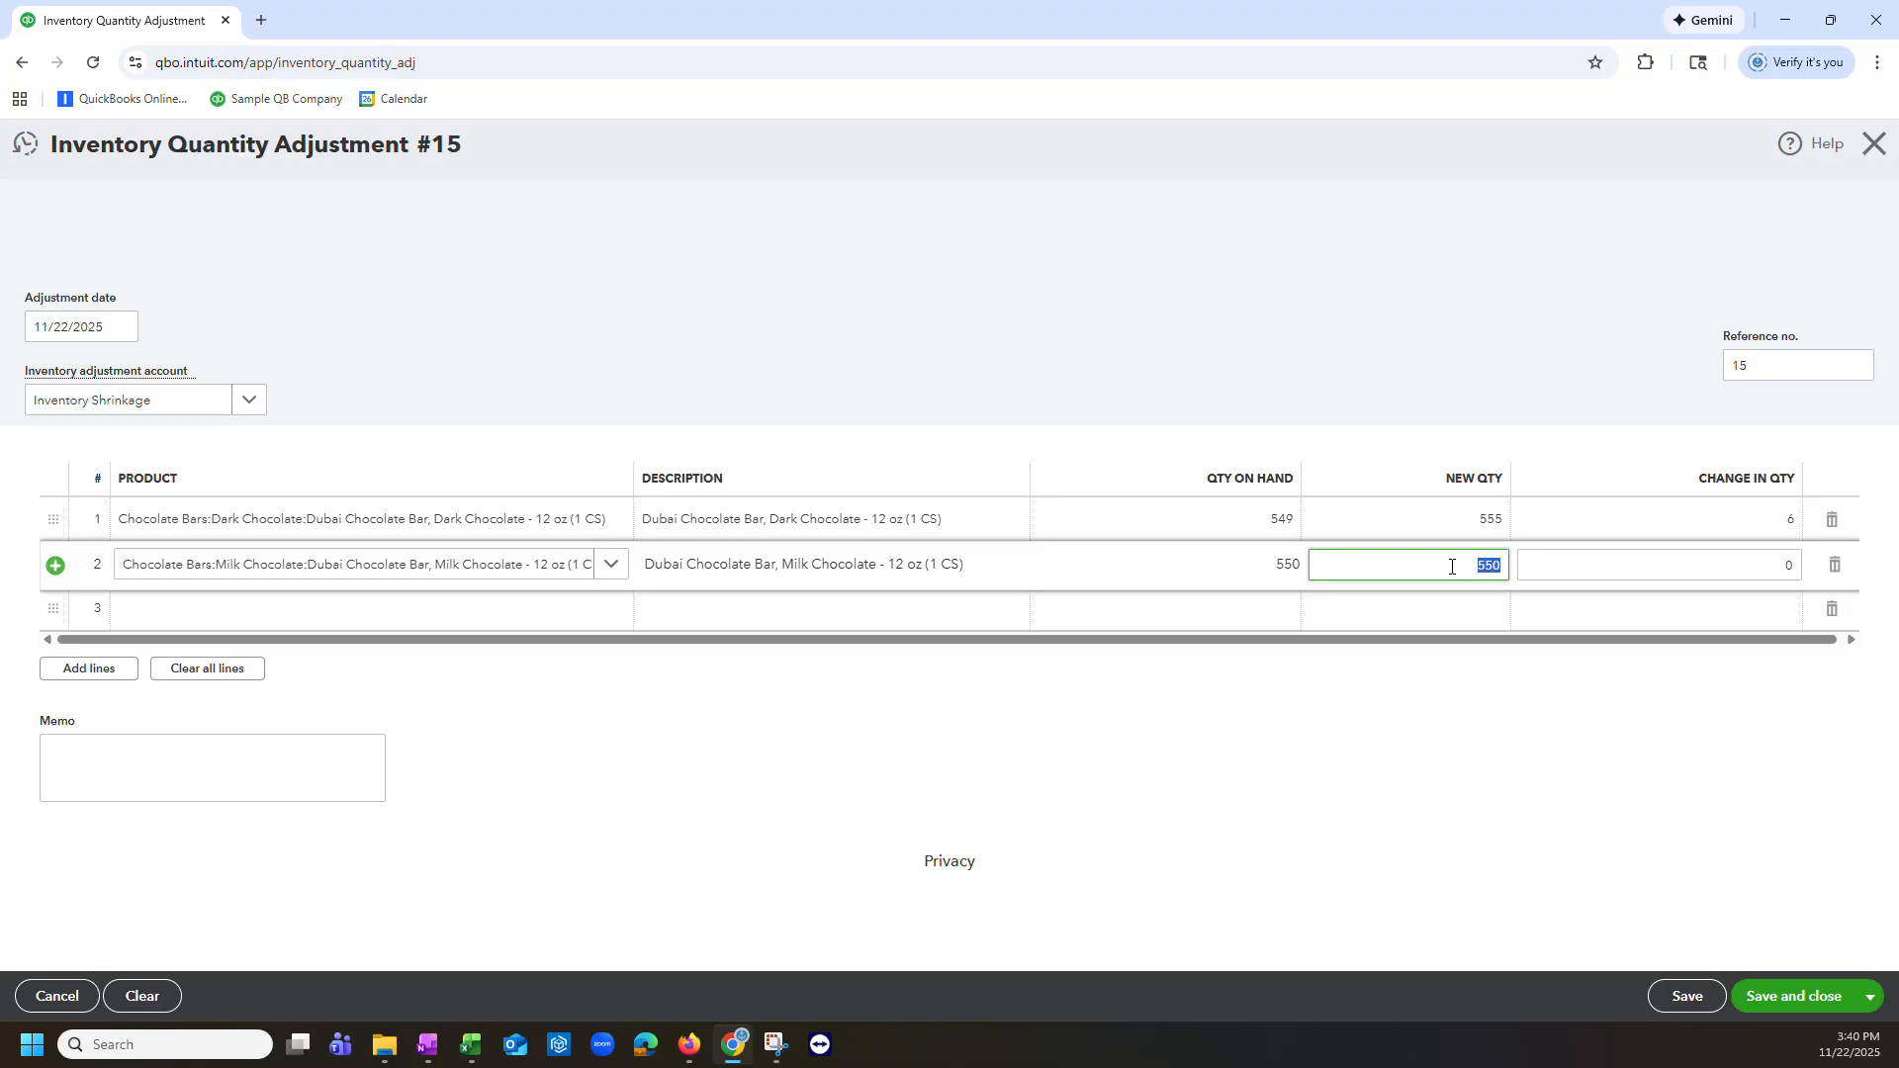
text(545)
key(Tab)
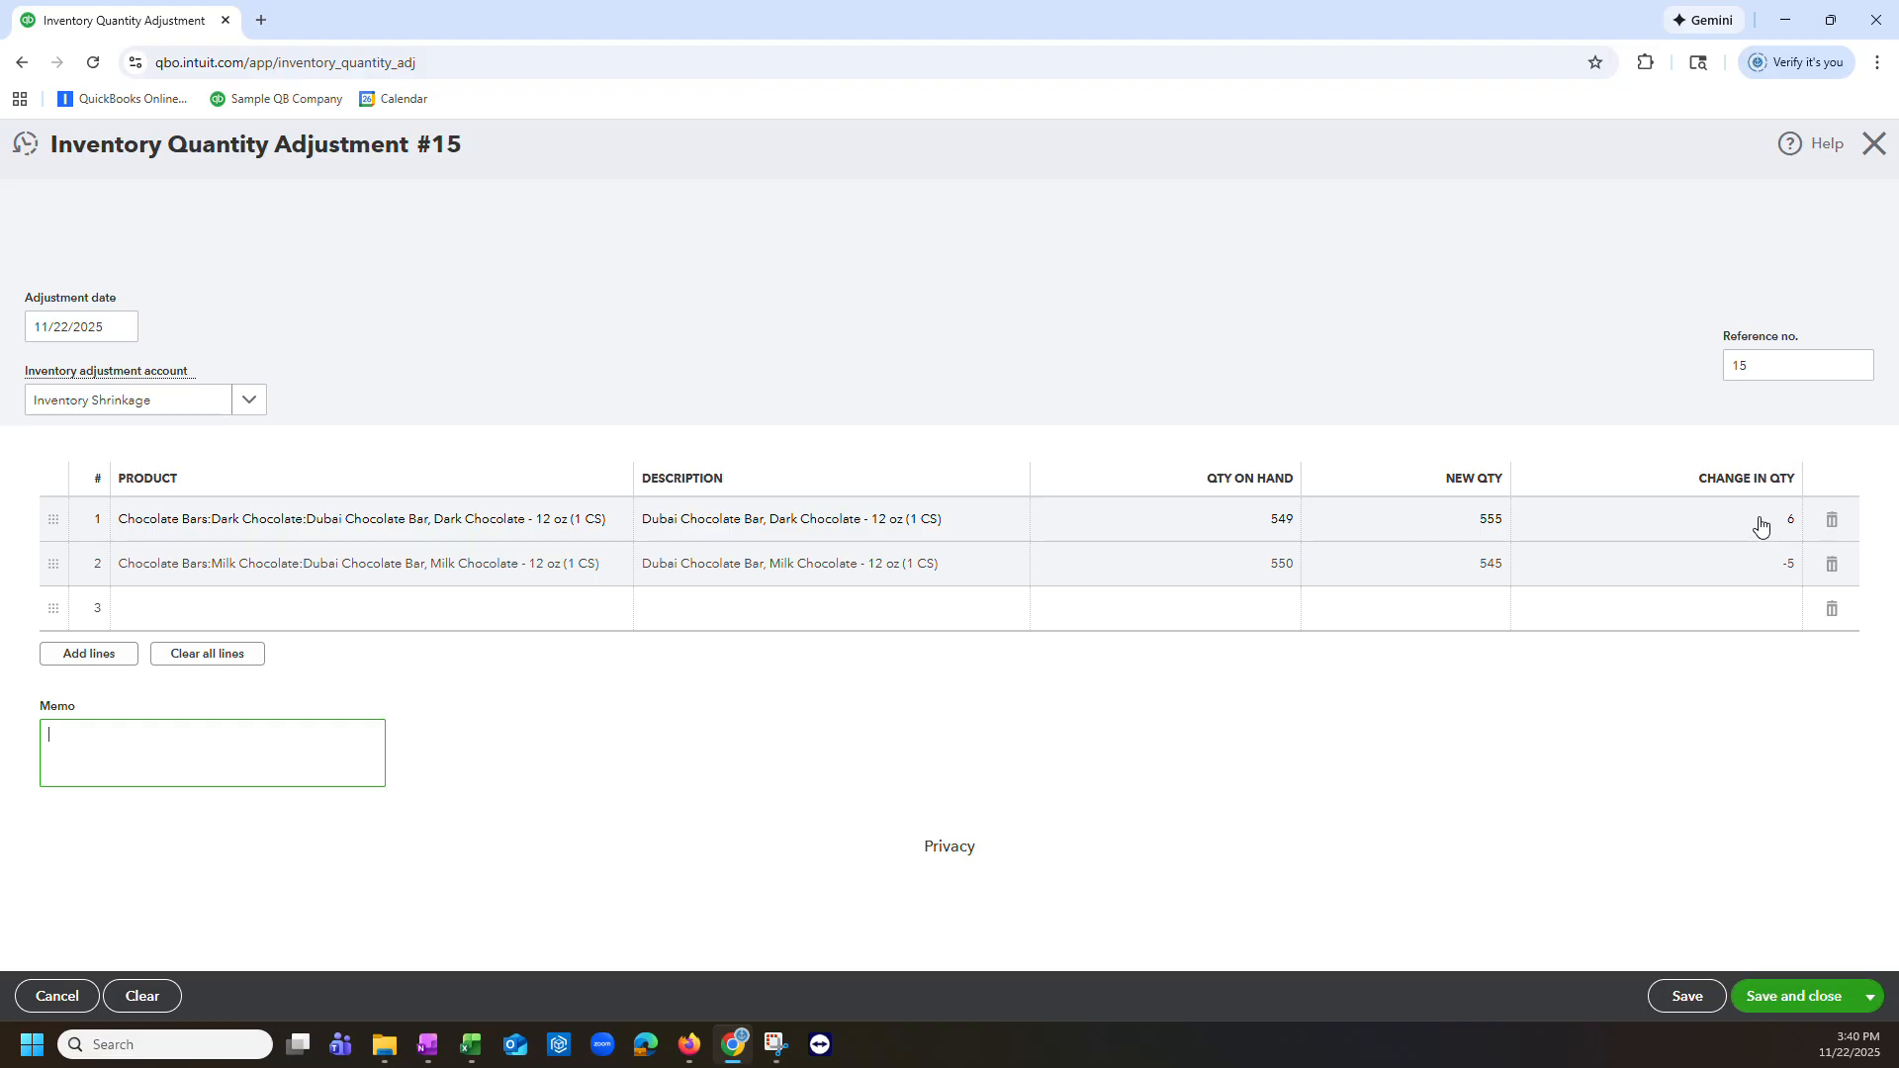
Step: Choose Inventory Shrinkage as the adjustment account and save and close the adjustment
click(249, 401)
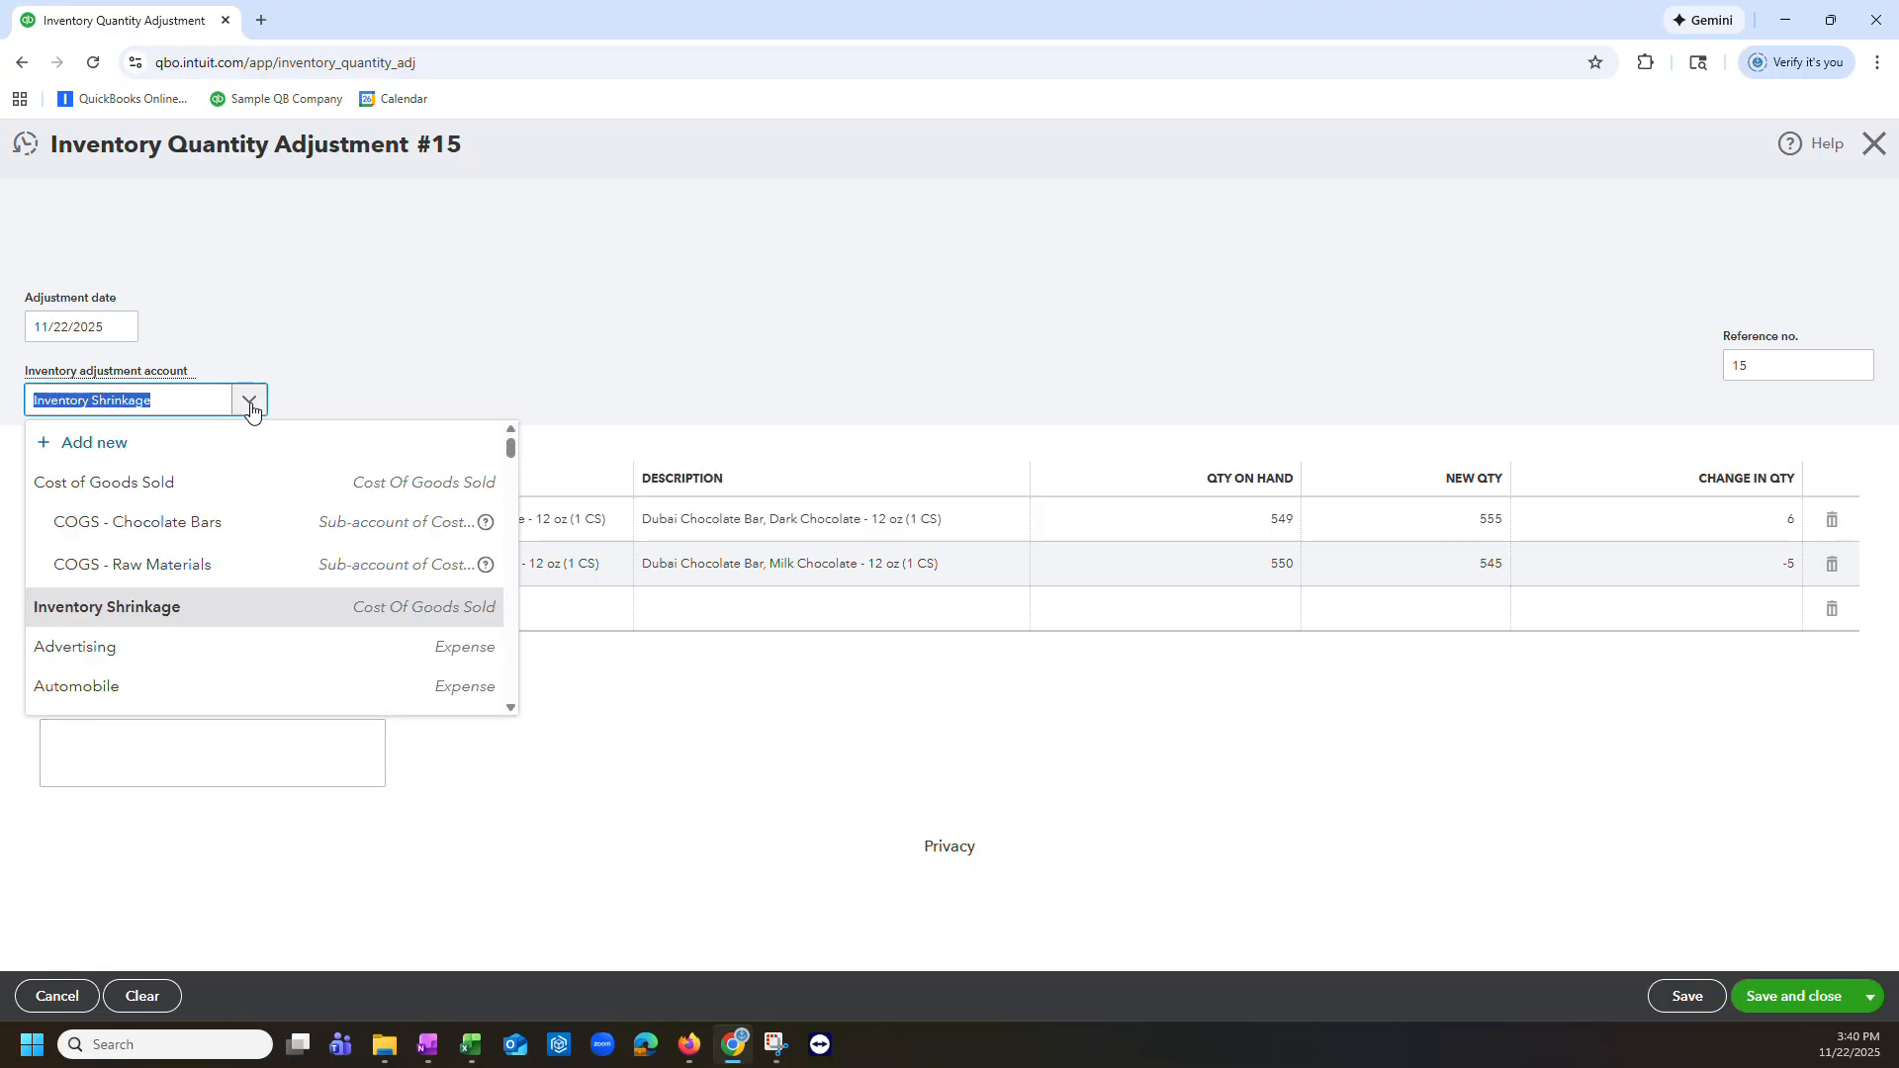
click(136, 618)
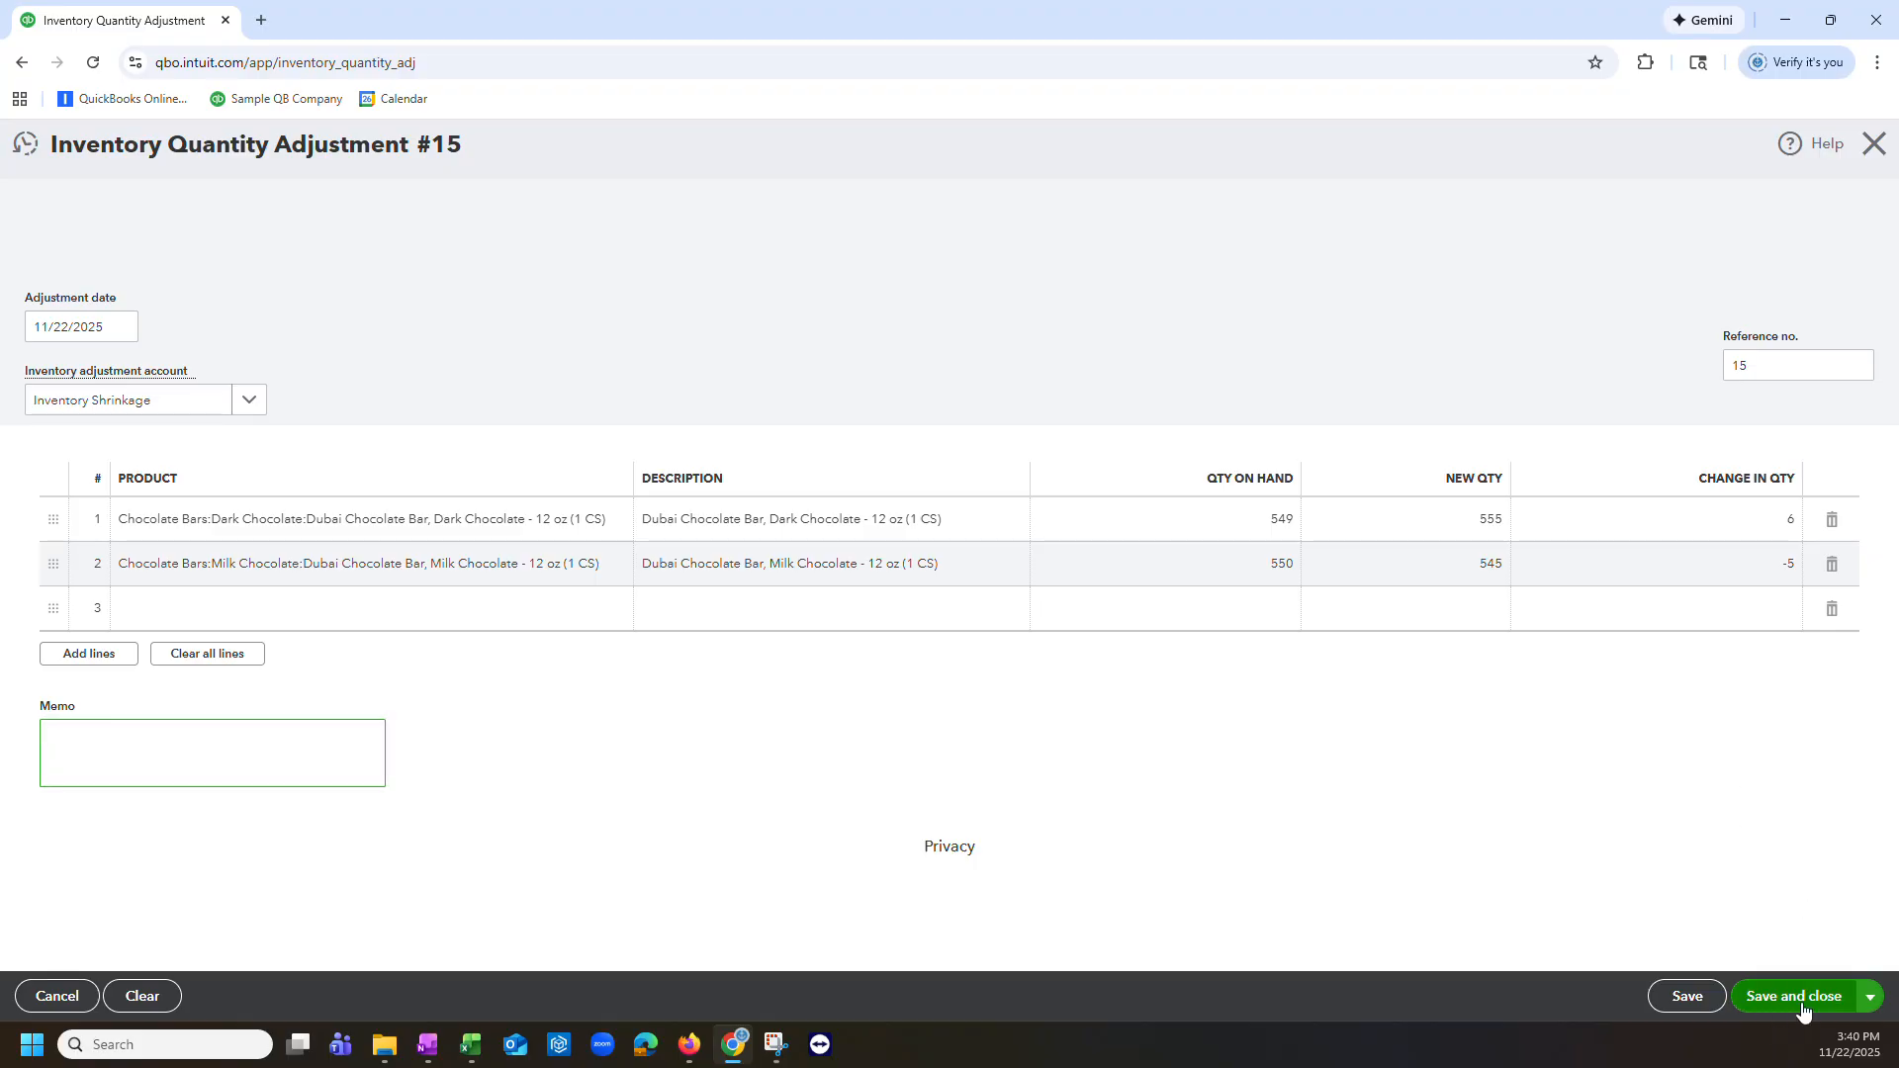
click(1803, 1007)
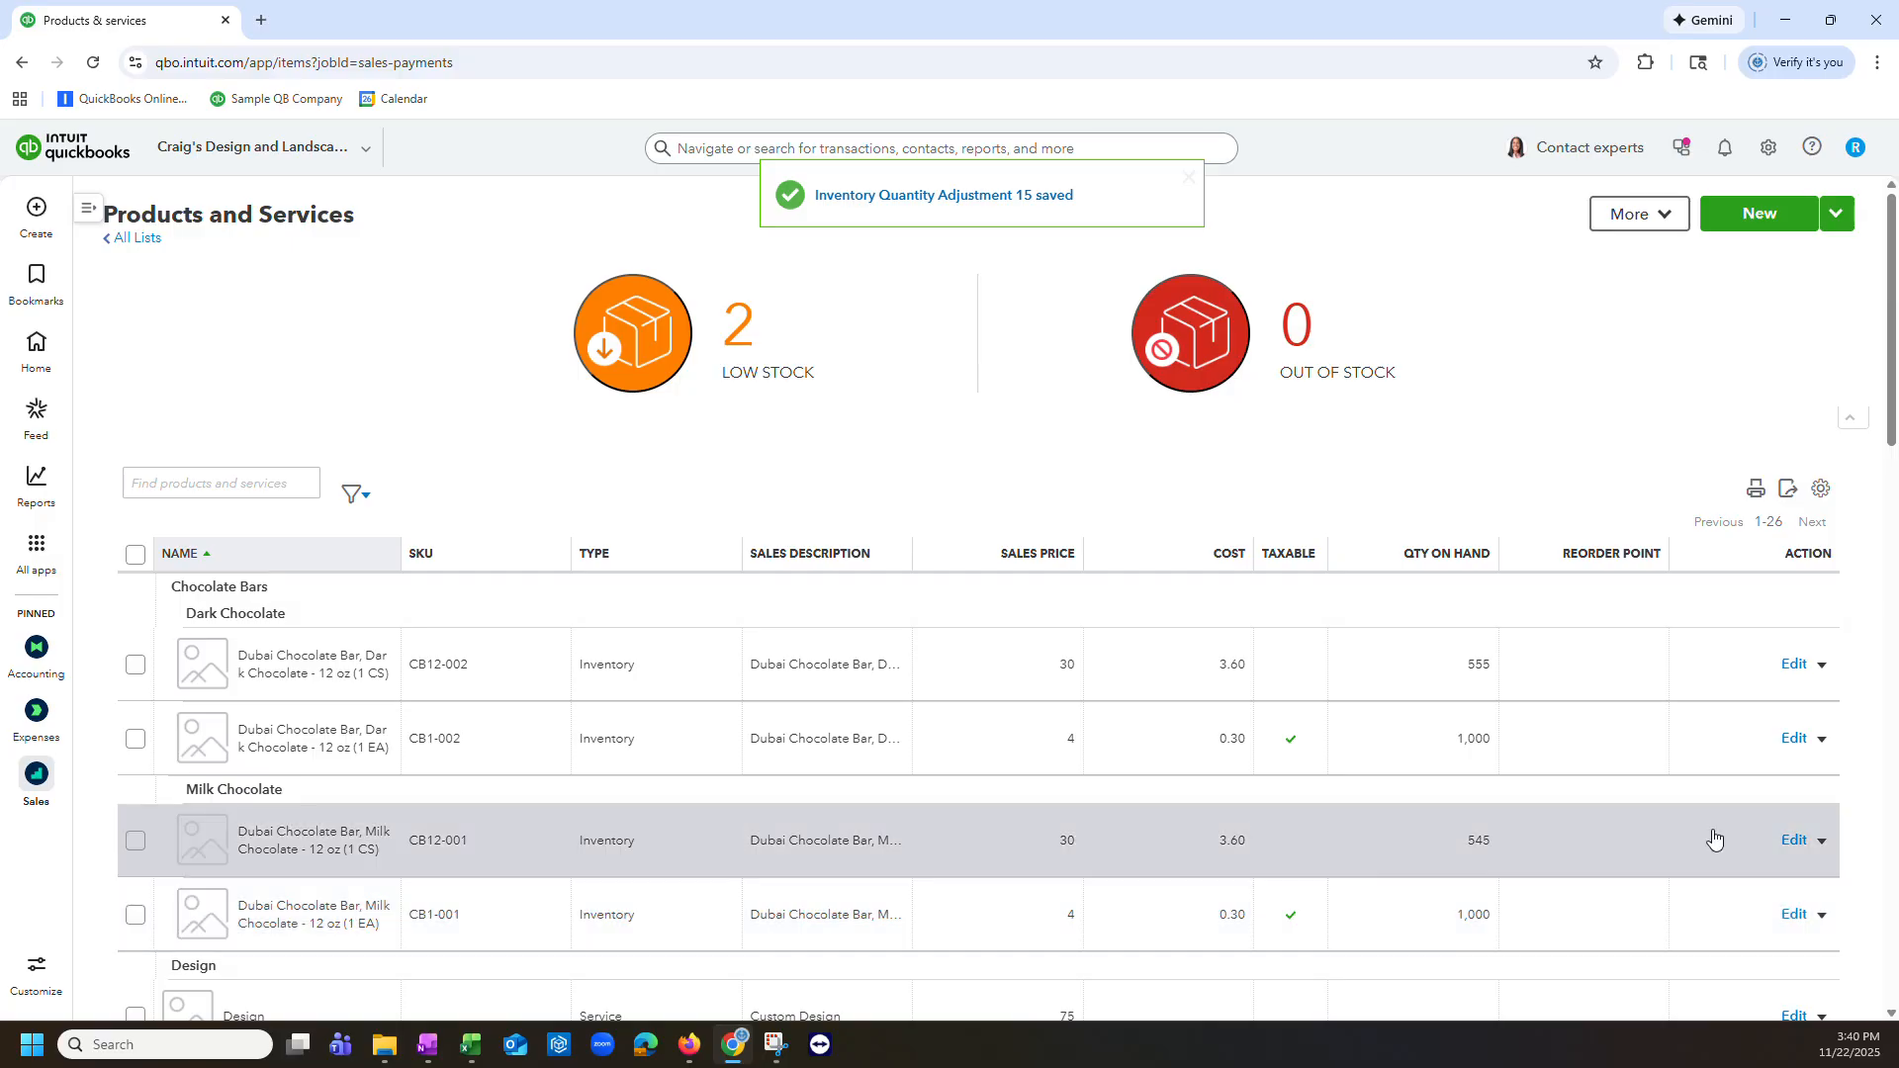
Step: Start importing products and services and upload the file ProductUpload - Cost Refresh
scroll(1713, 834, down, 1)
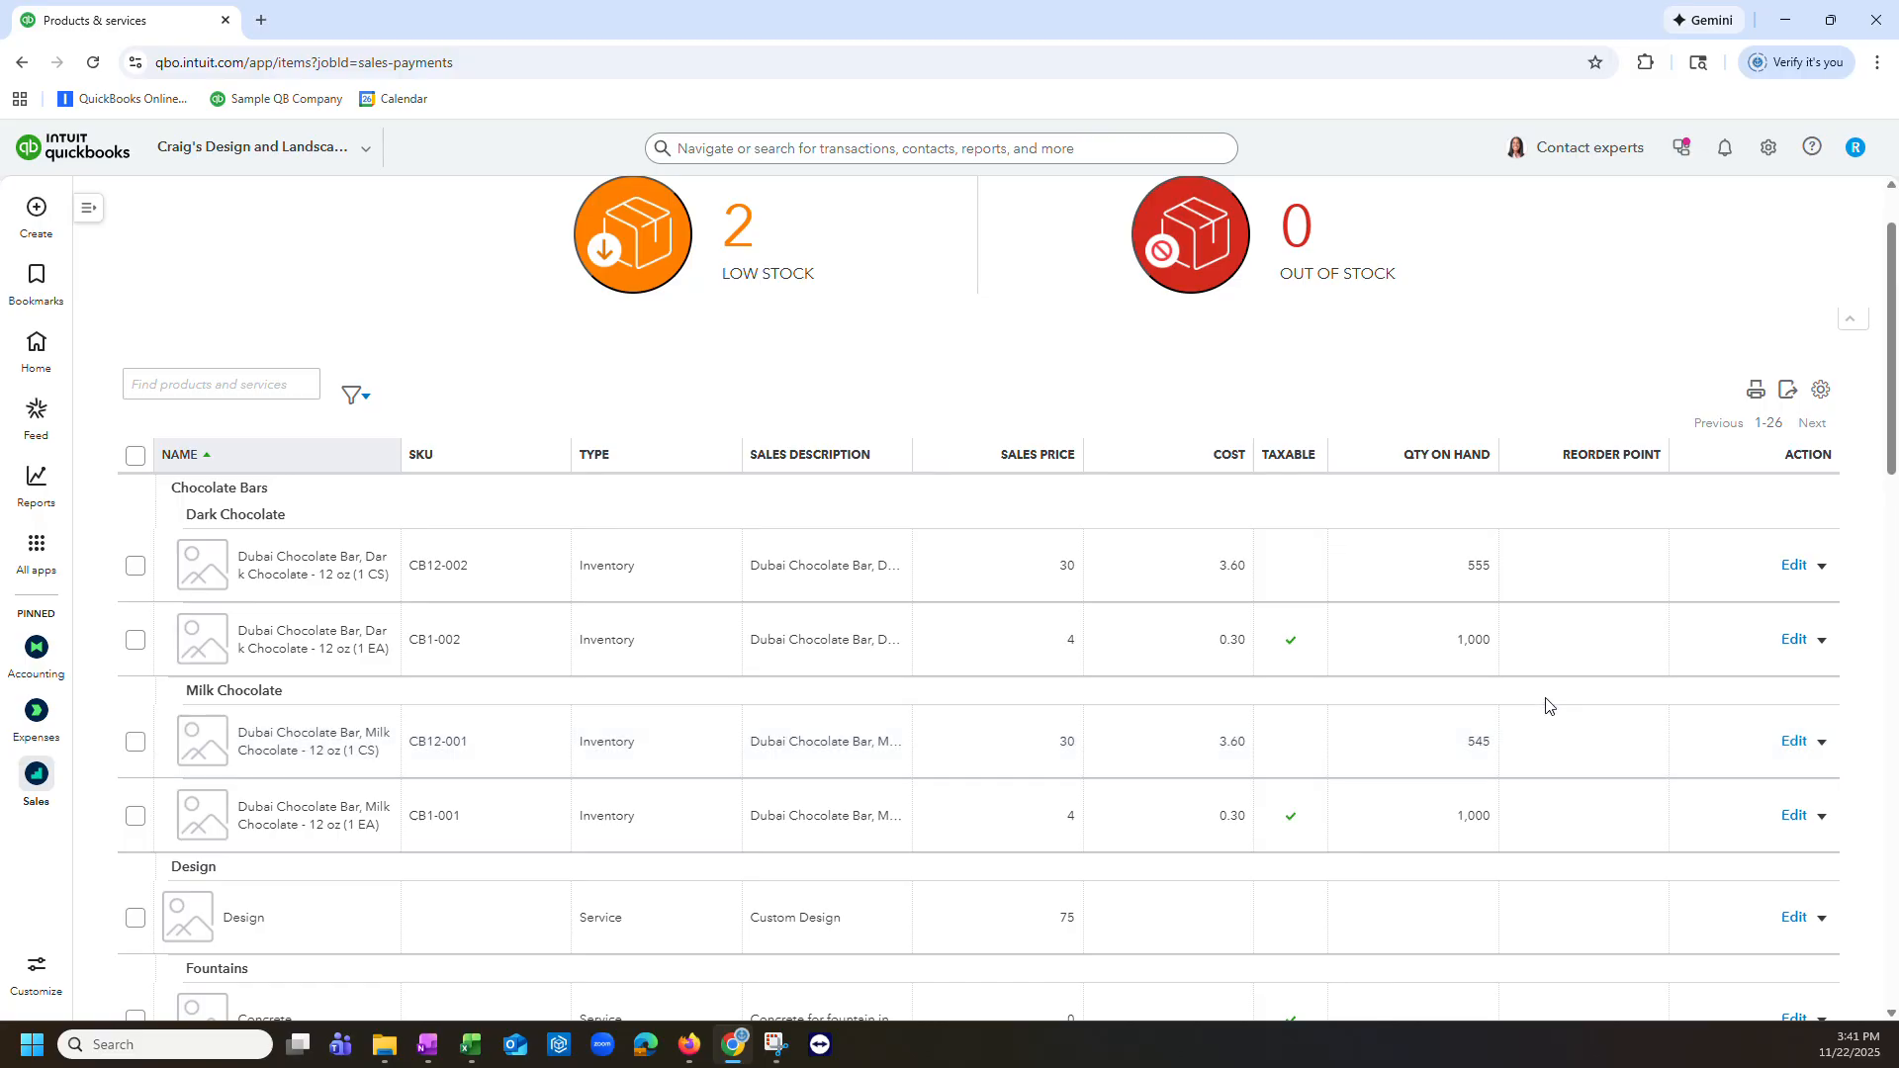
scroll(1603, 662, up, 1)
click(1837, 213)
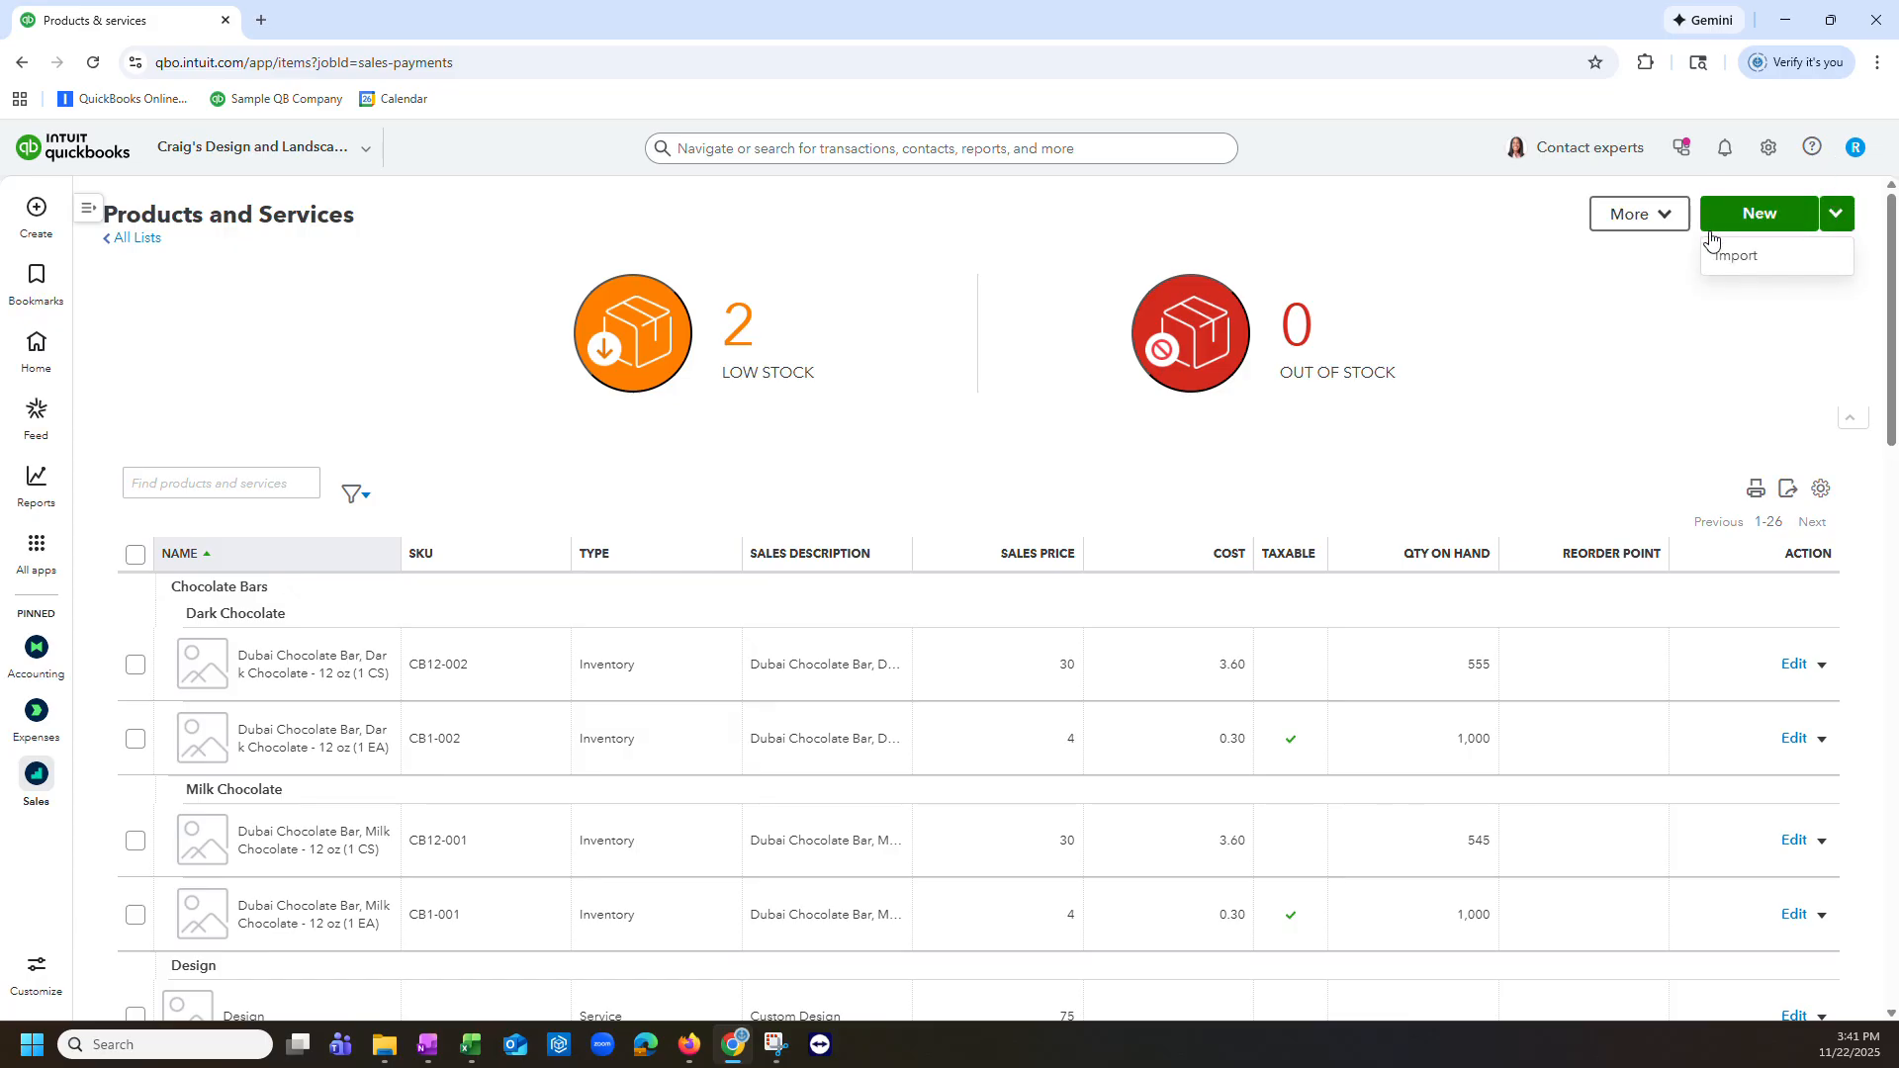
click(1756, 270)
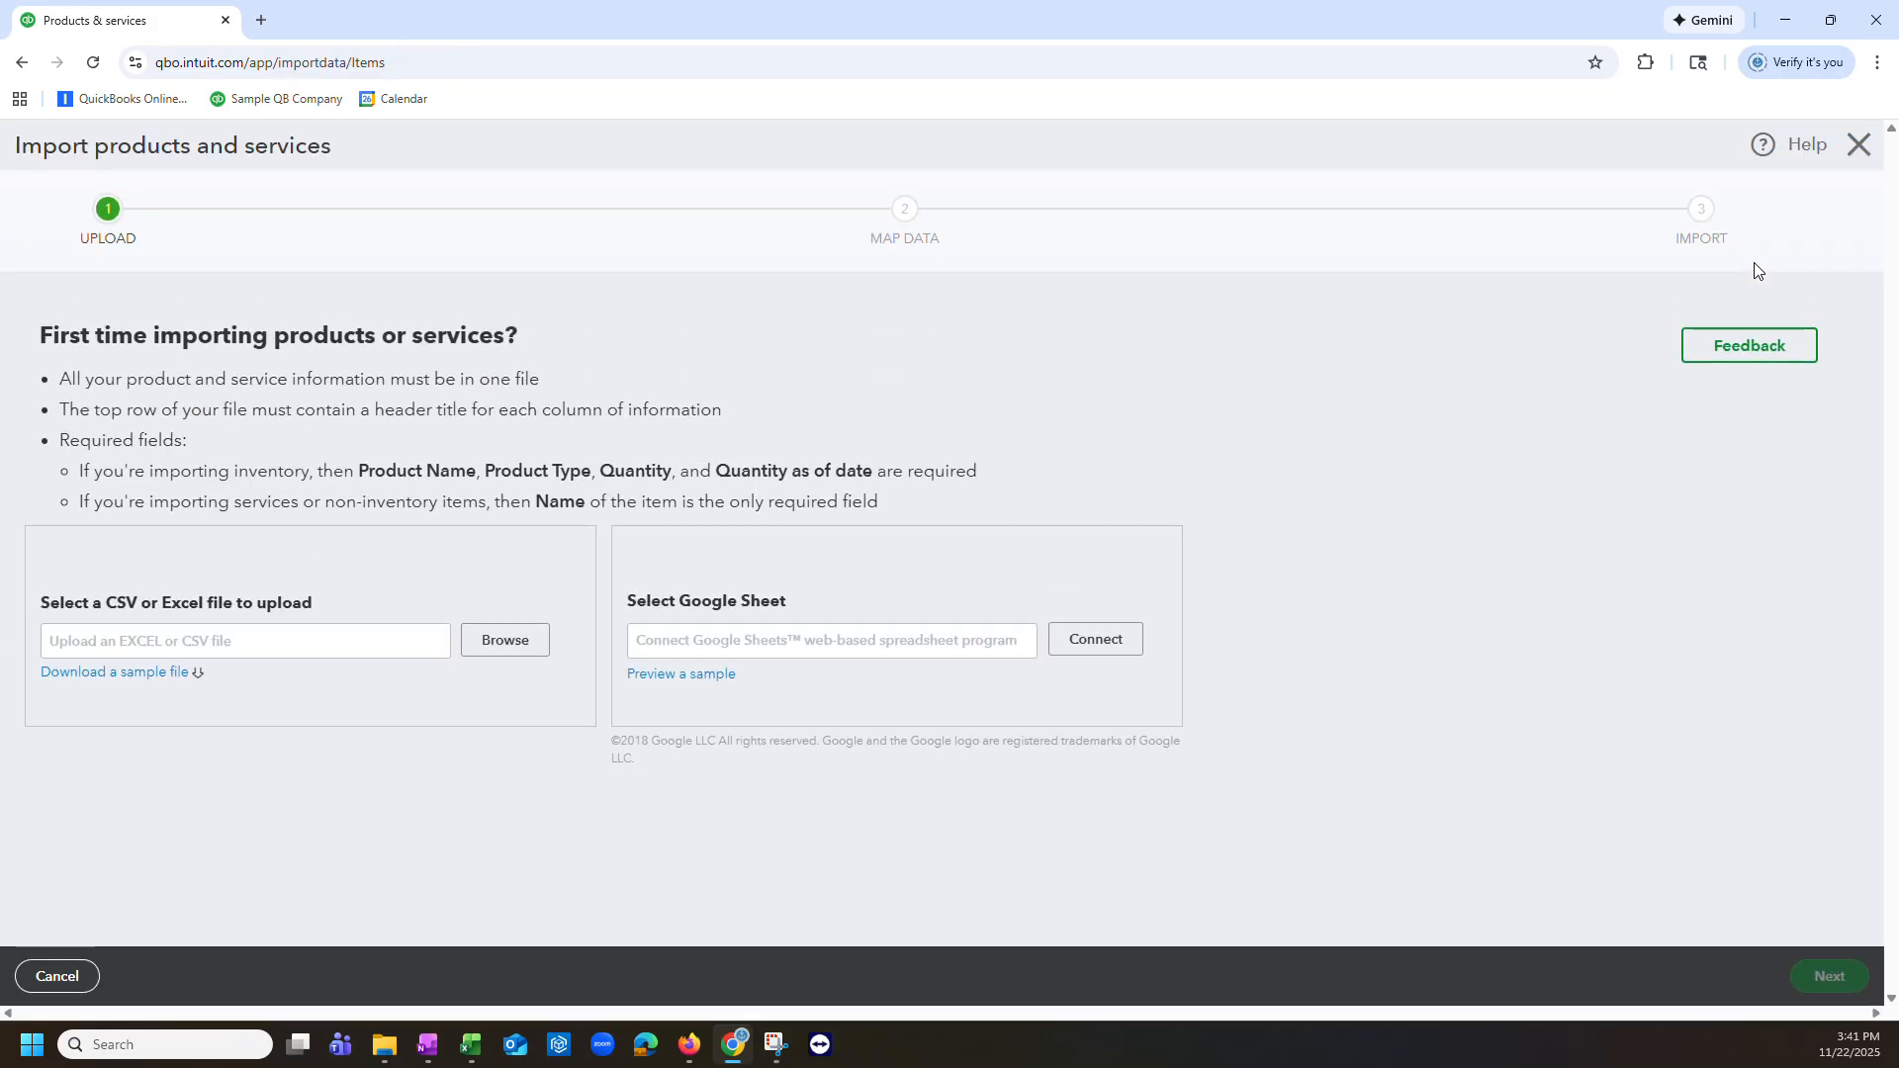
click(483, 643)
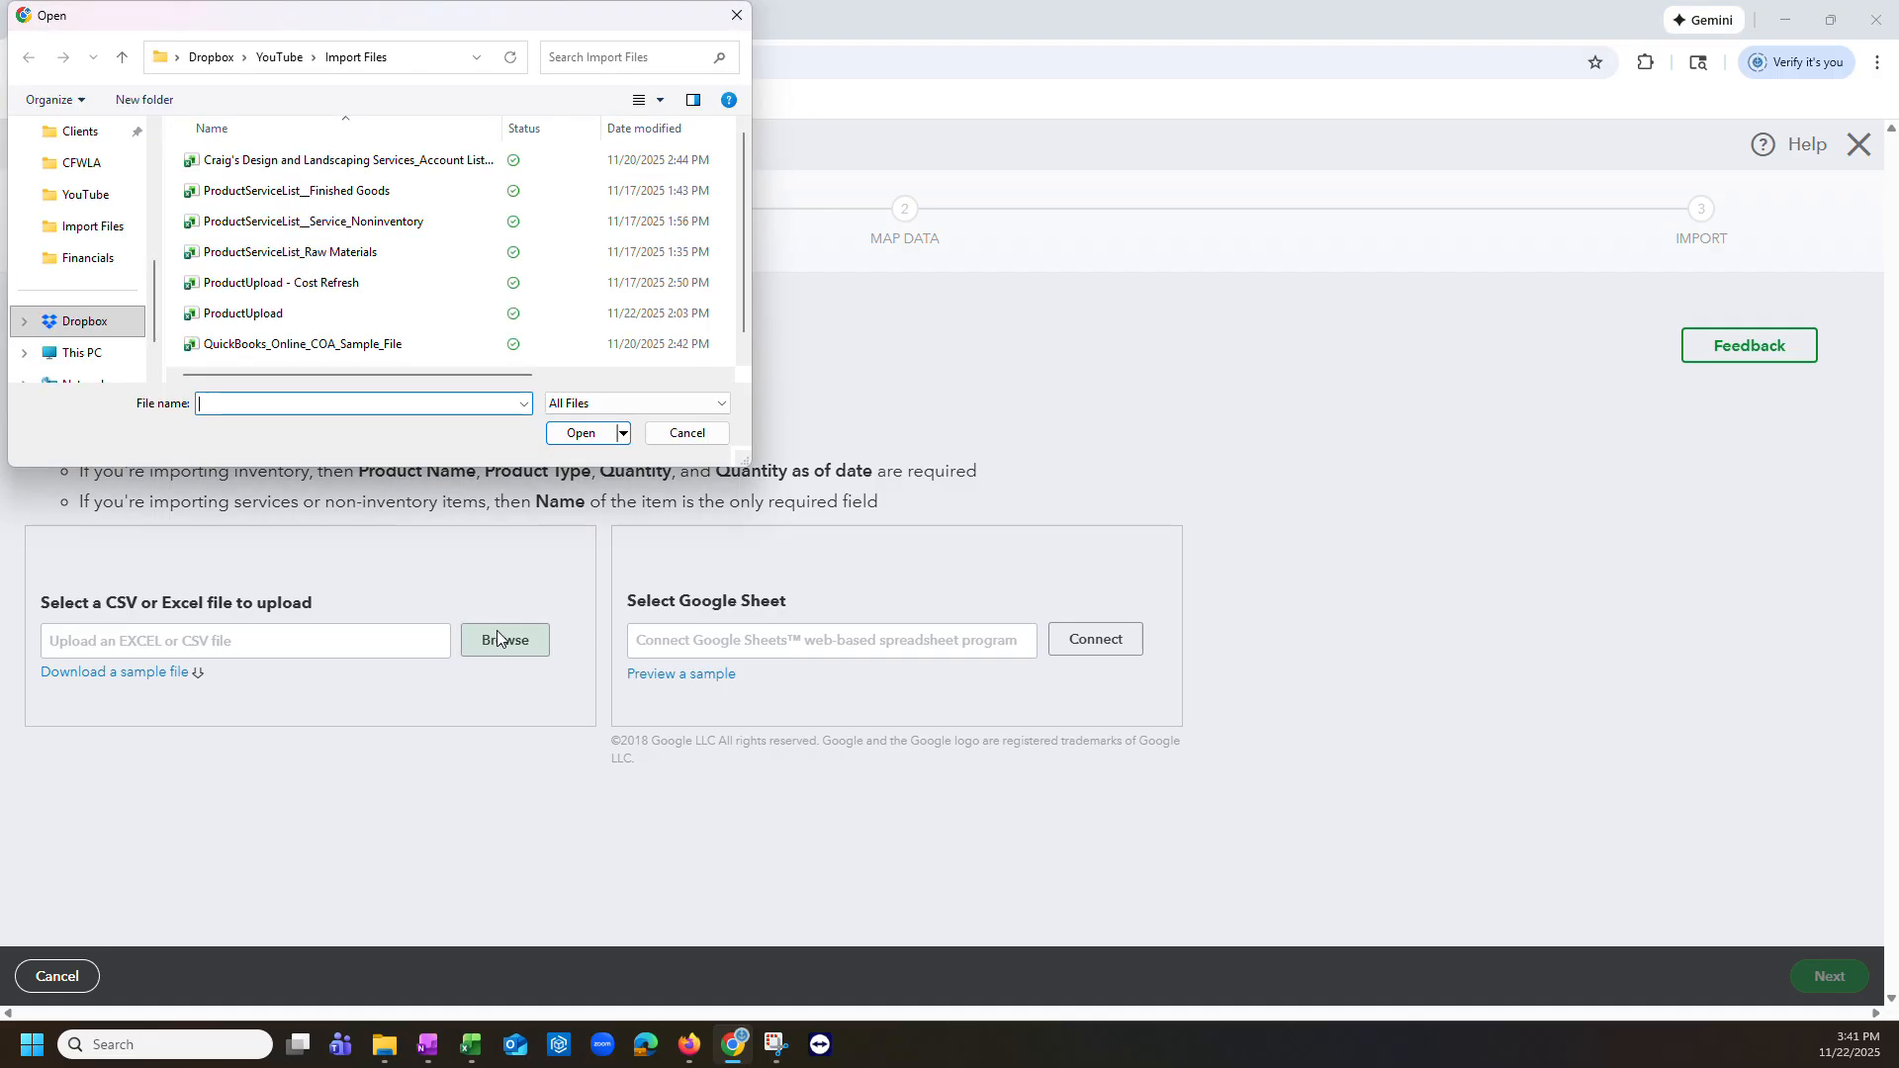
click(358, 285)
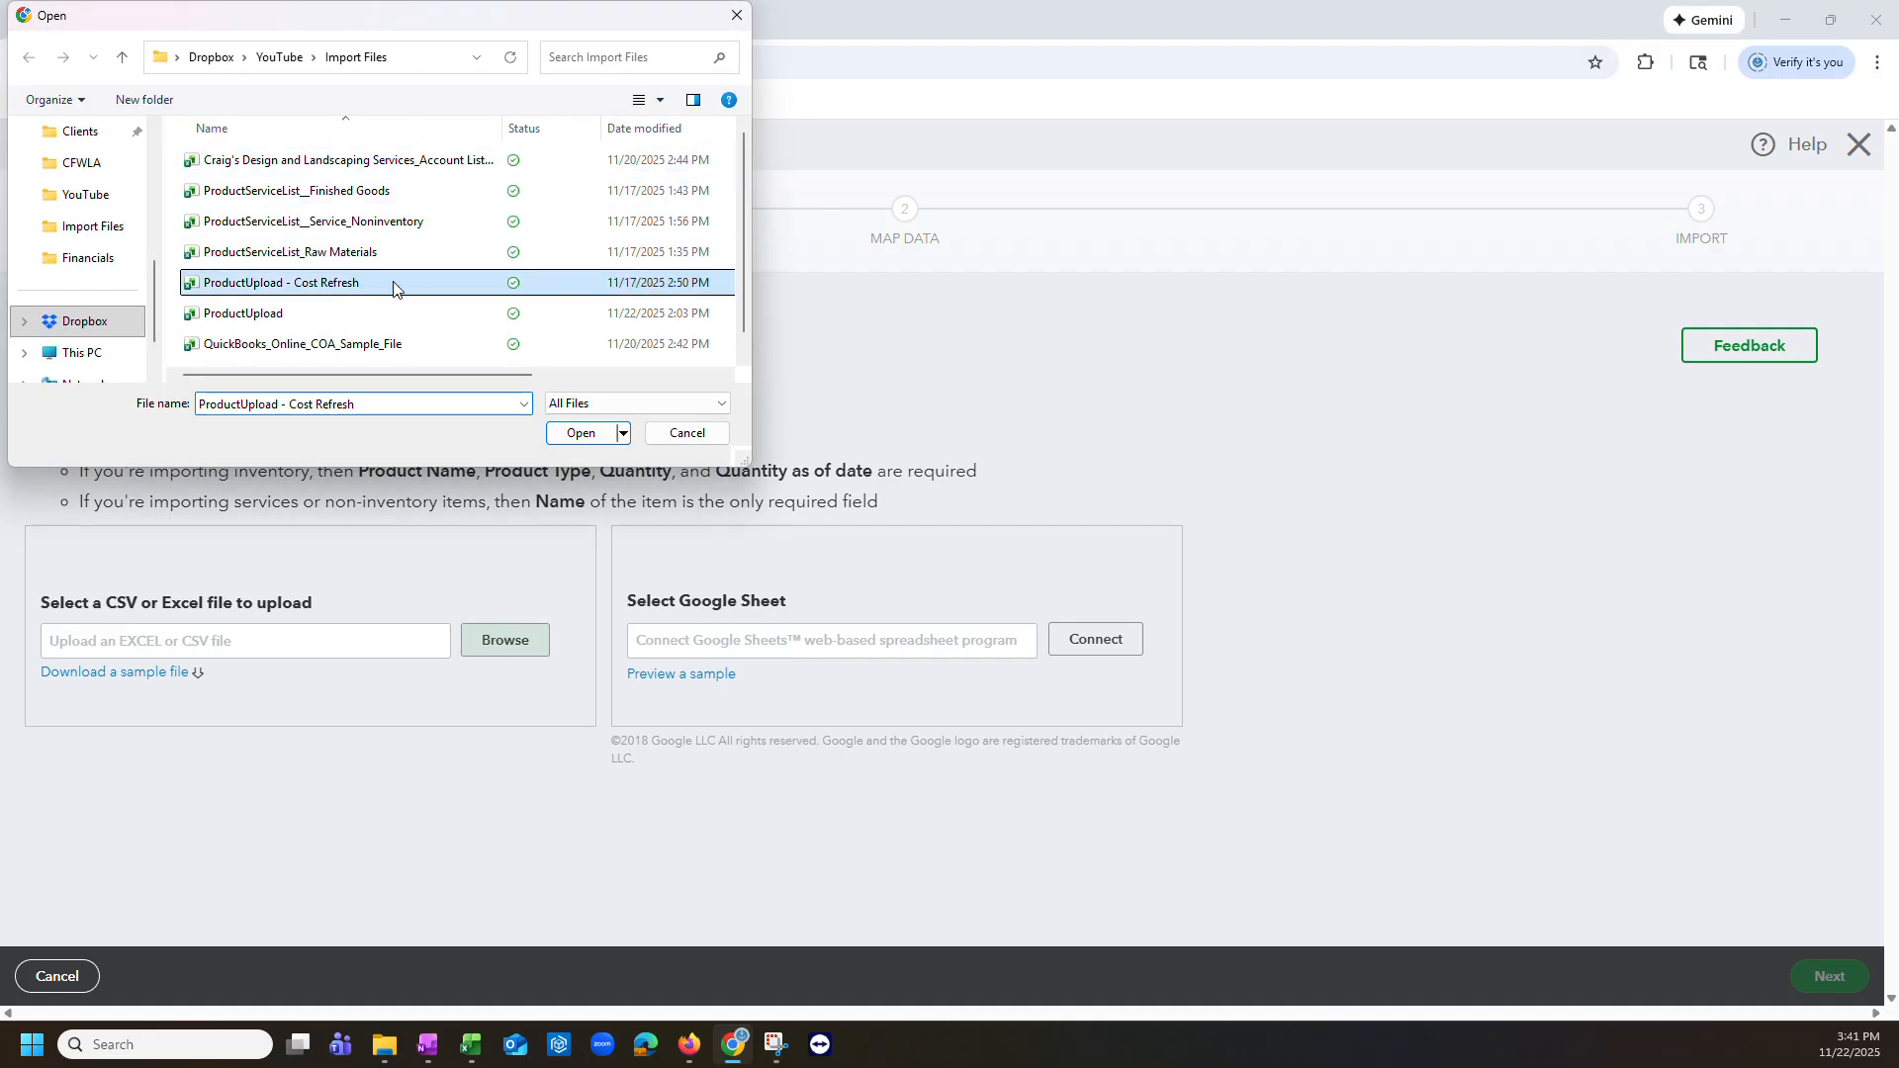
click(578, 433)
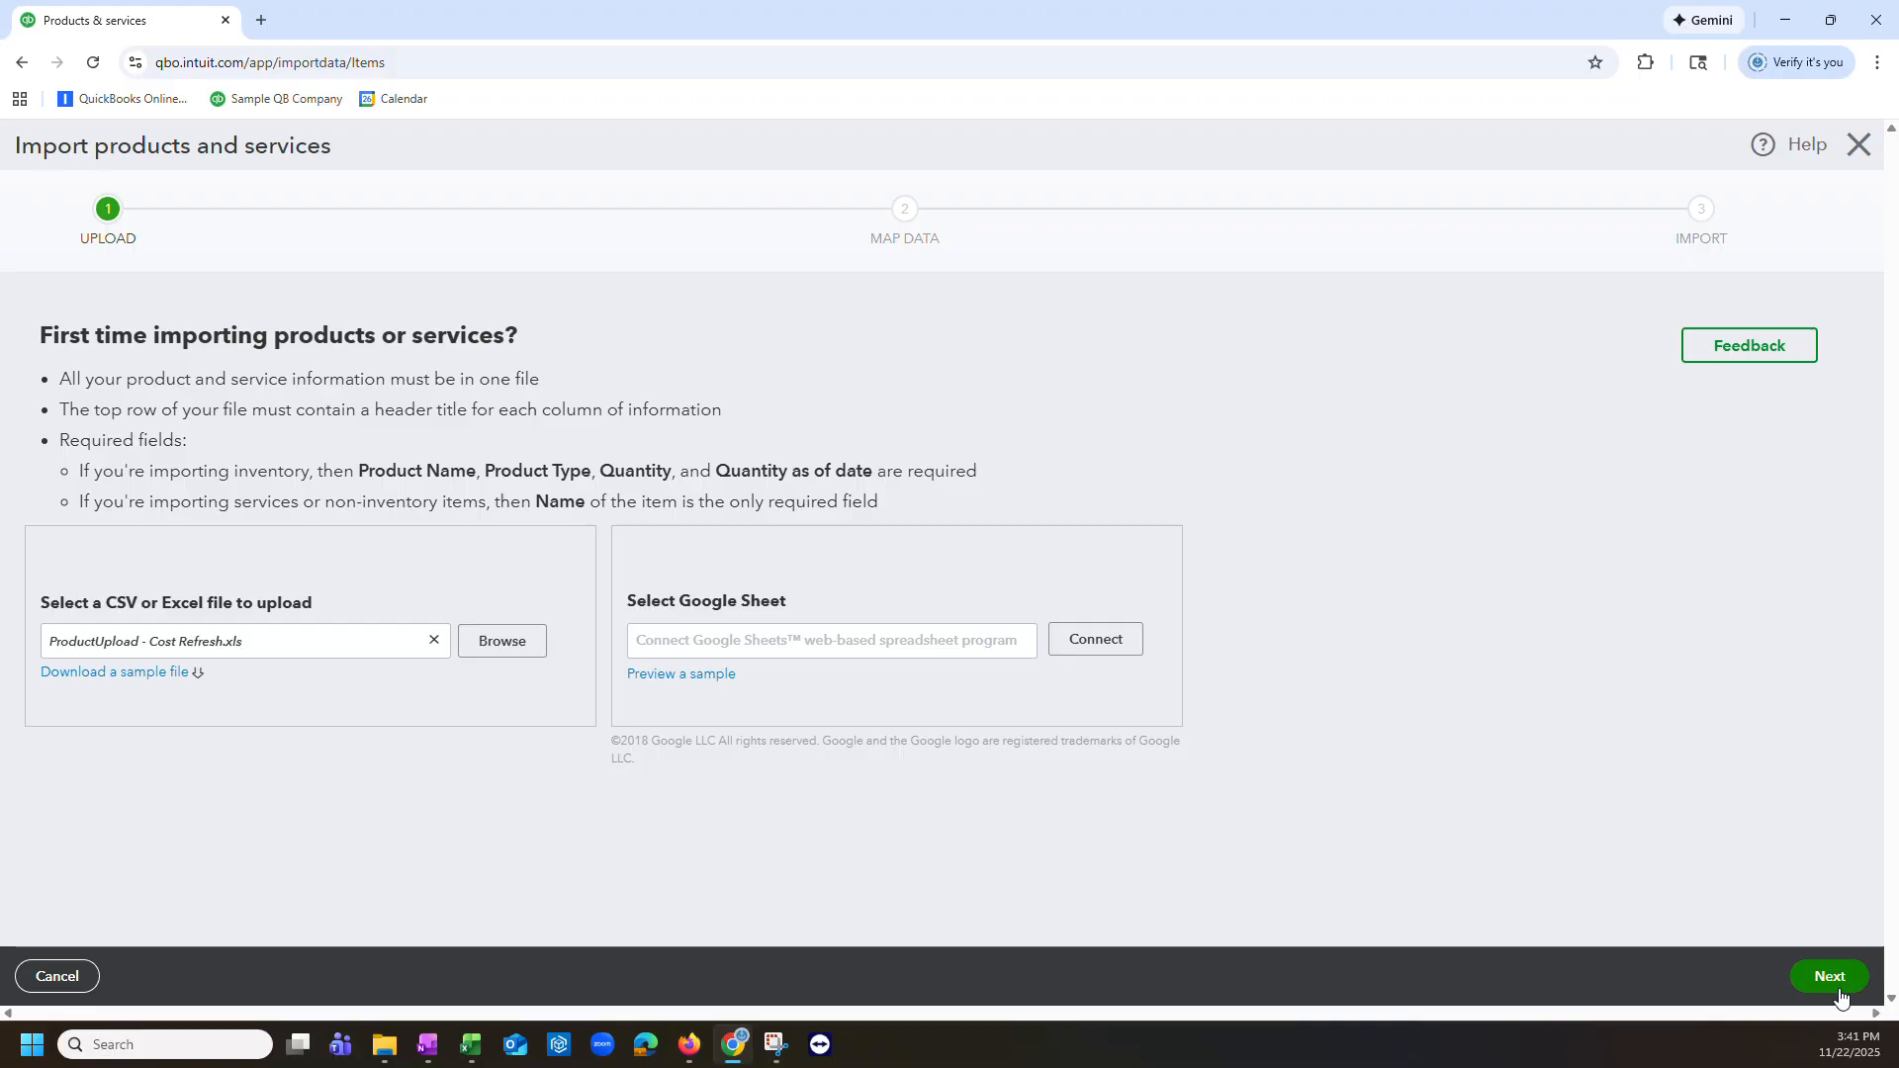
Step: Accept the default field mapping and continue to the import preview
click(1830, 978)
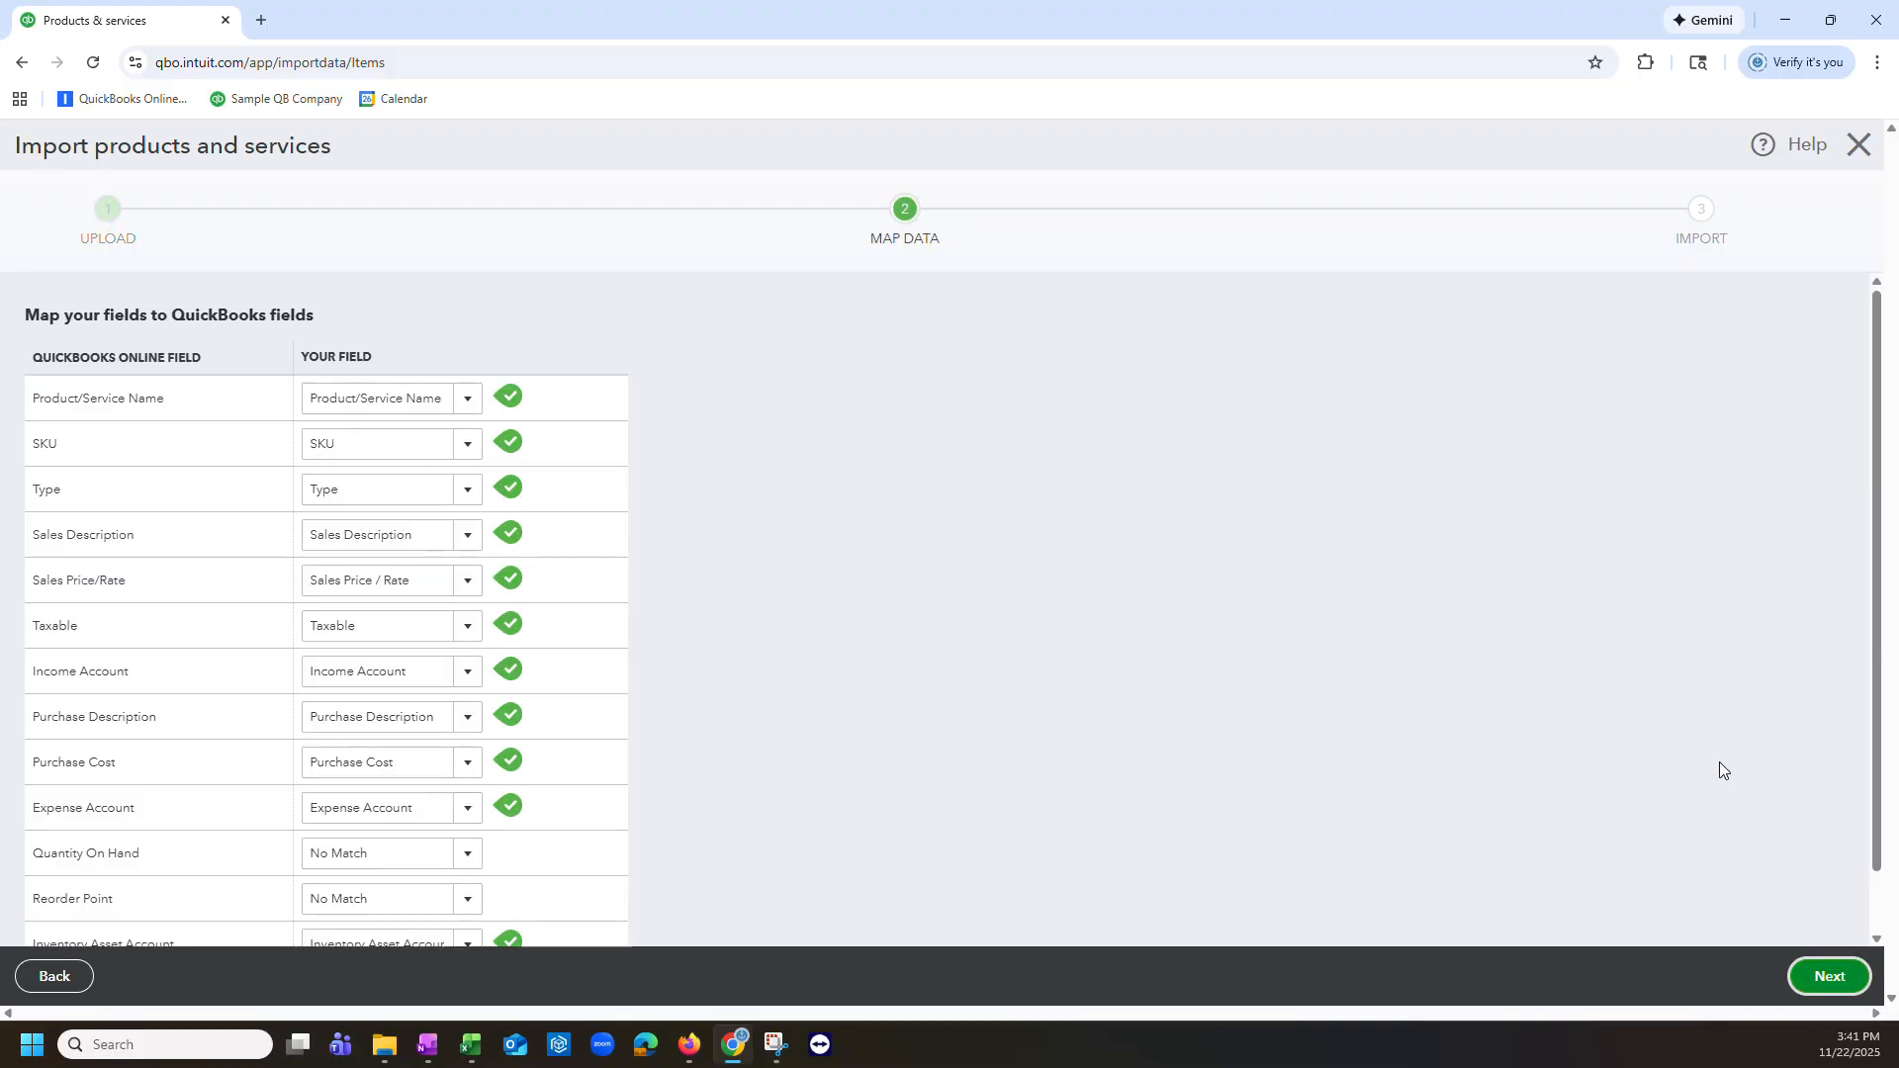
scroll(1563, 860, down, 1)
click(1831, 976)
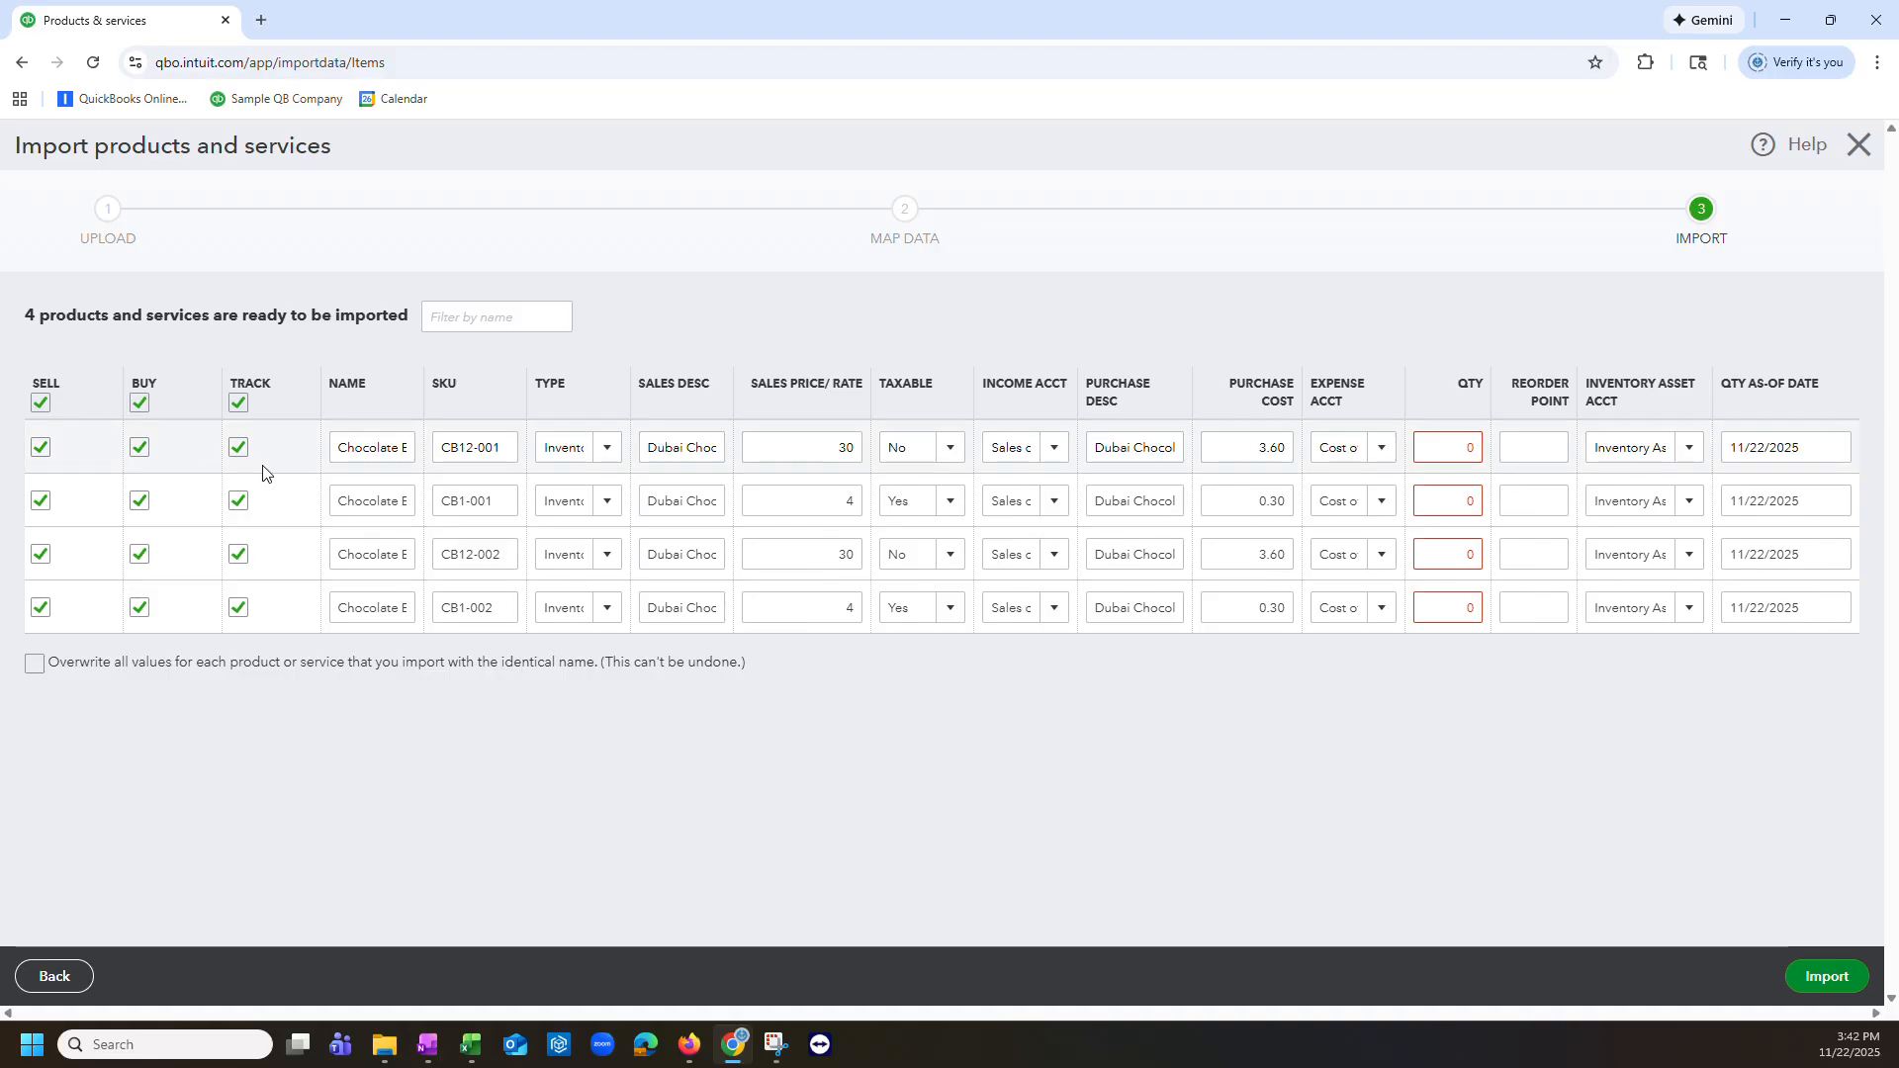
Step: Enable overwriting all values for products and services with identical names in the import preview
click(1467, 448)
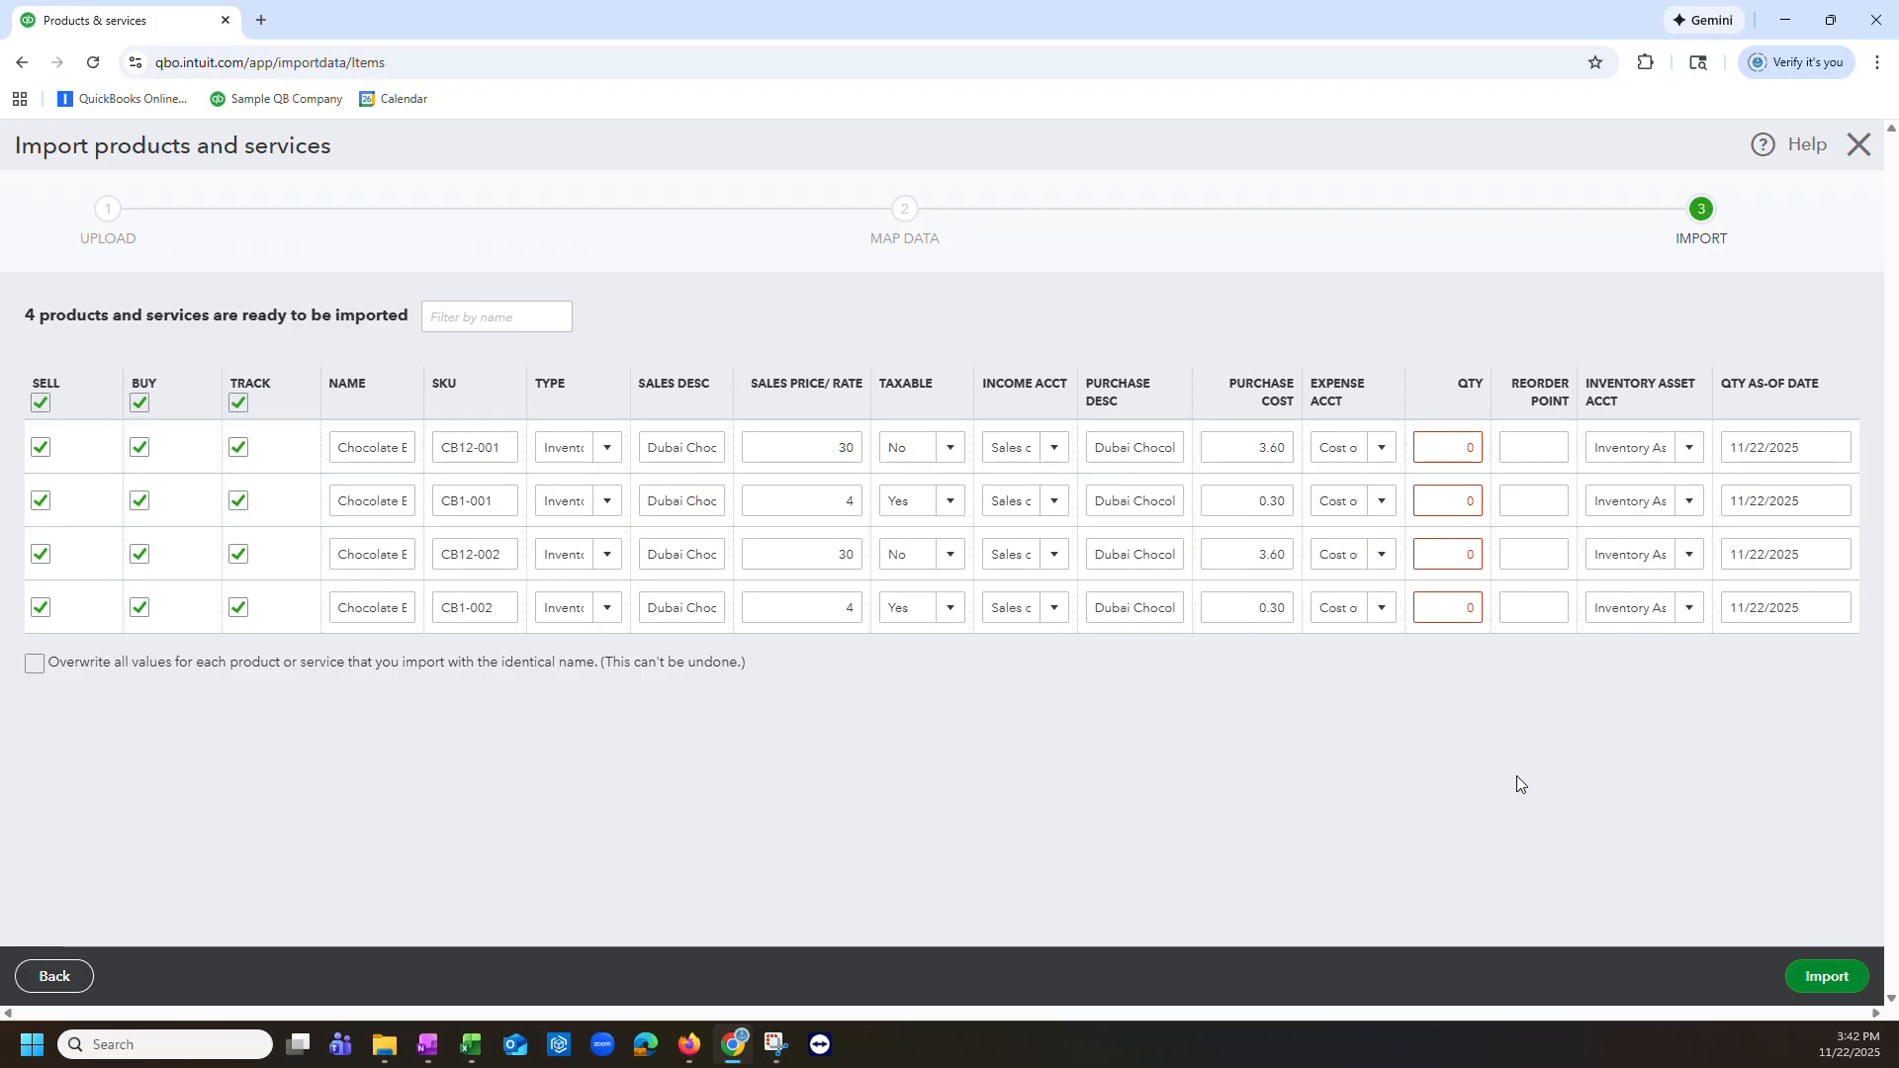
click(35, 665)
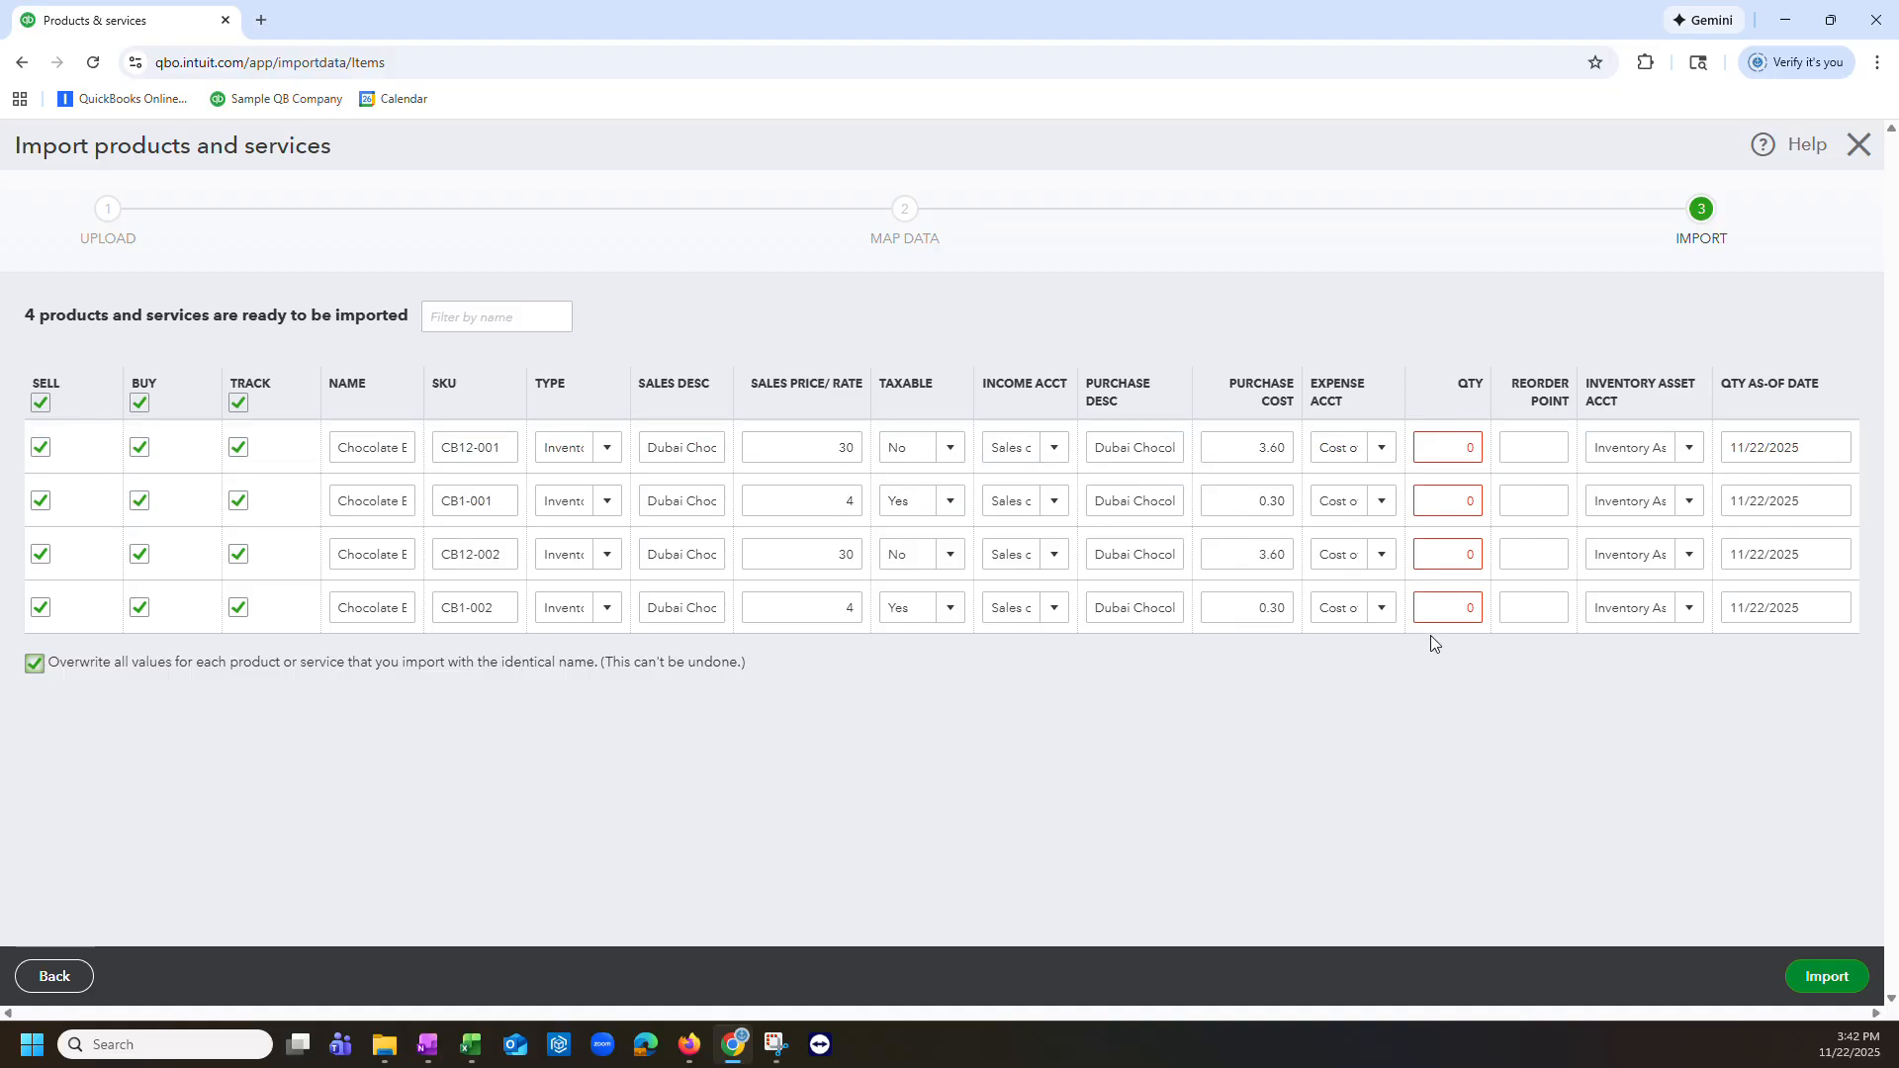
click(1453, 557)
drag(426, 392, 857, 404)
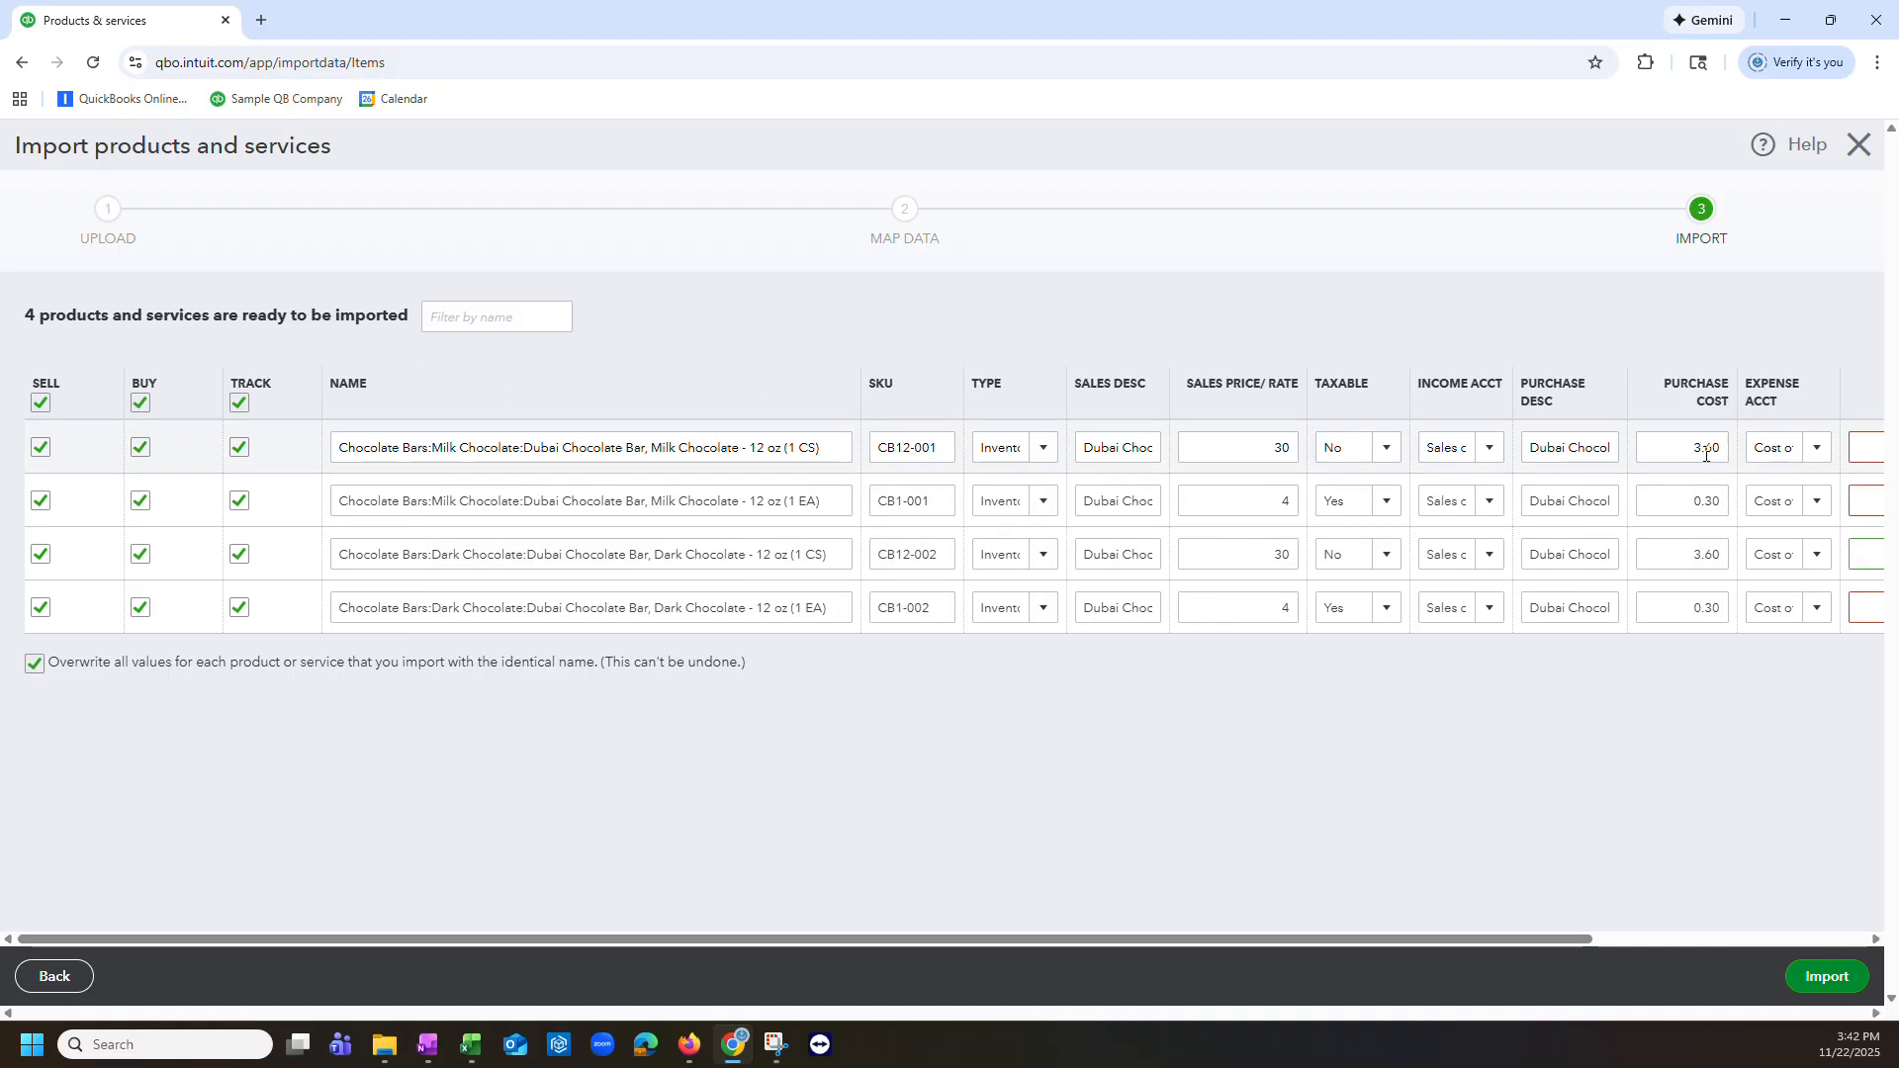
drag(1573, 938, 1668, 938)
Step: Set the import quantity to 500 for both the Milk Chocolate and Dark Chocolate 12 oz (1 CS) rows
click(1780, 448)
text(5)
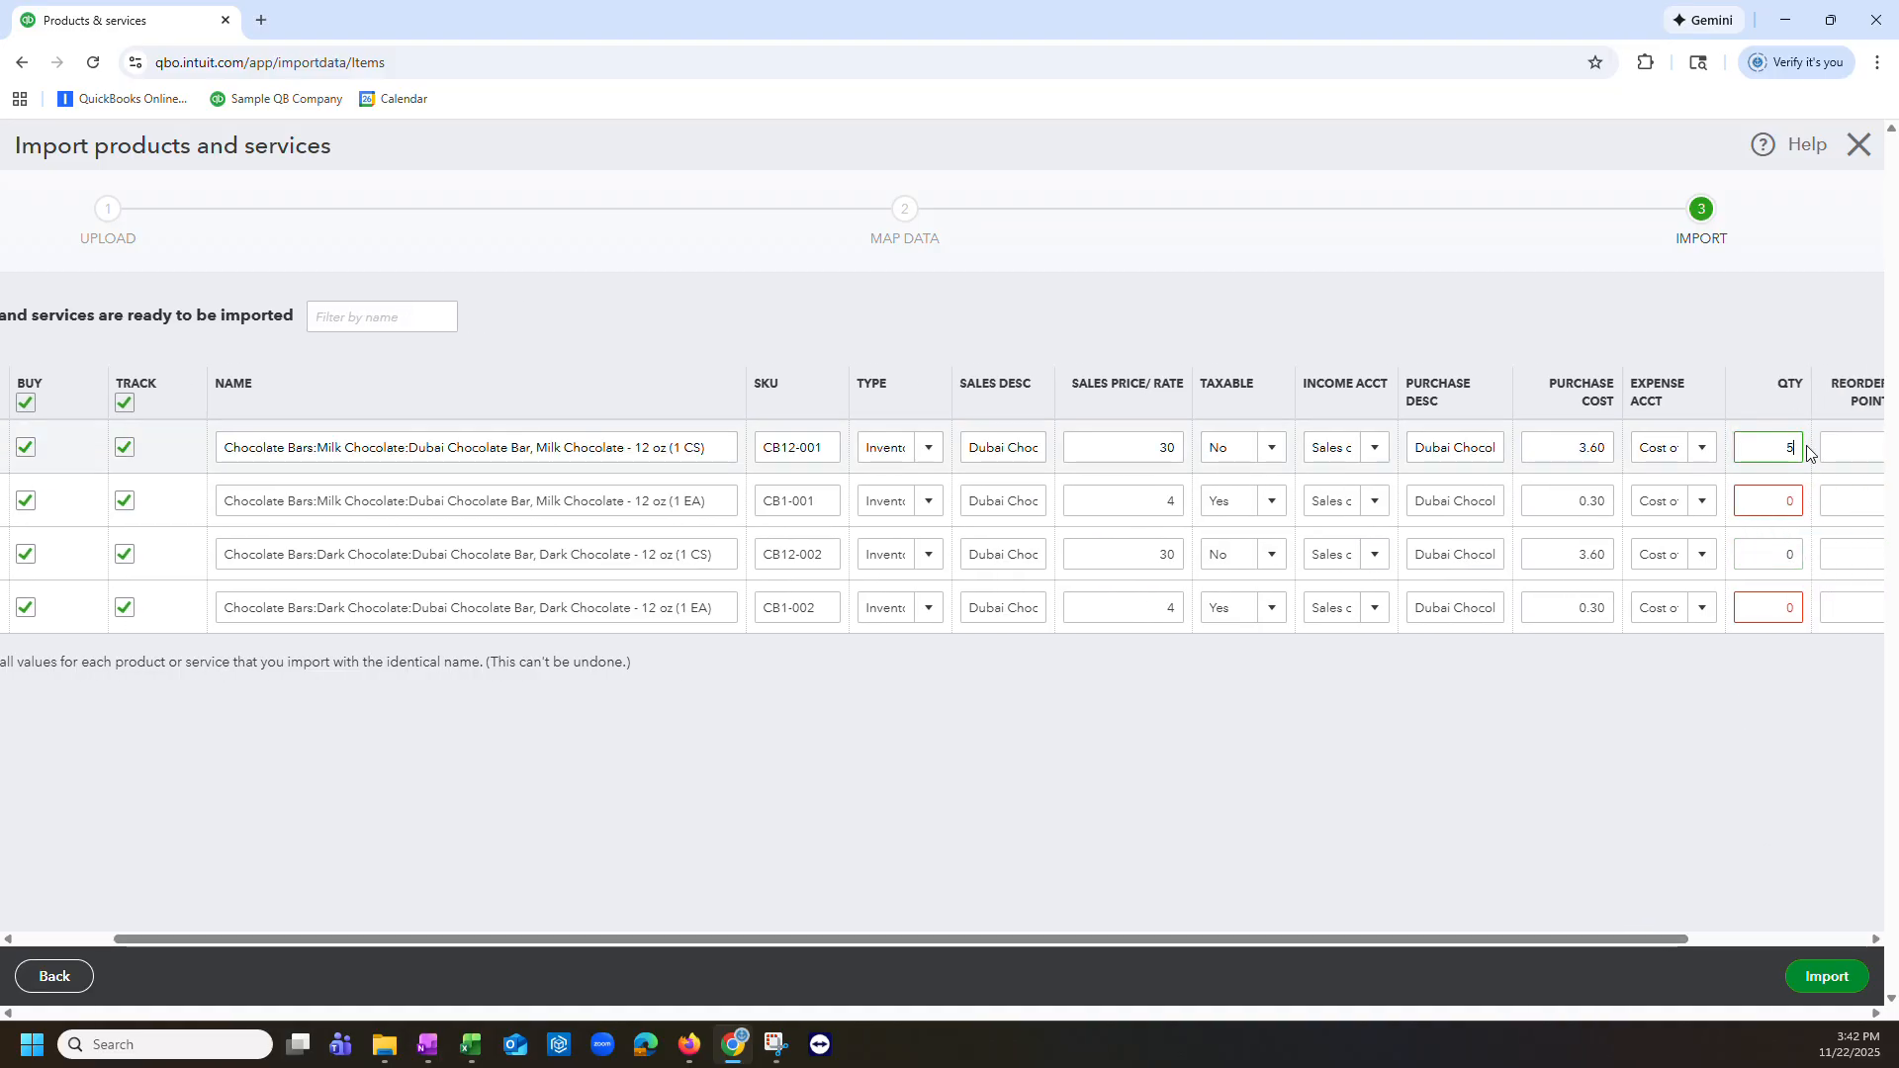
text(00)
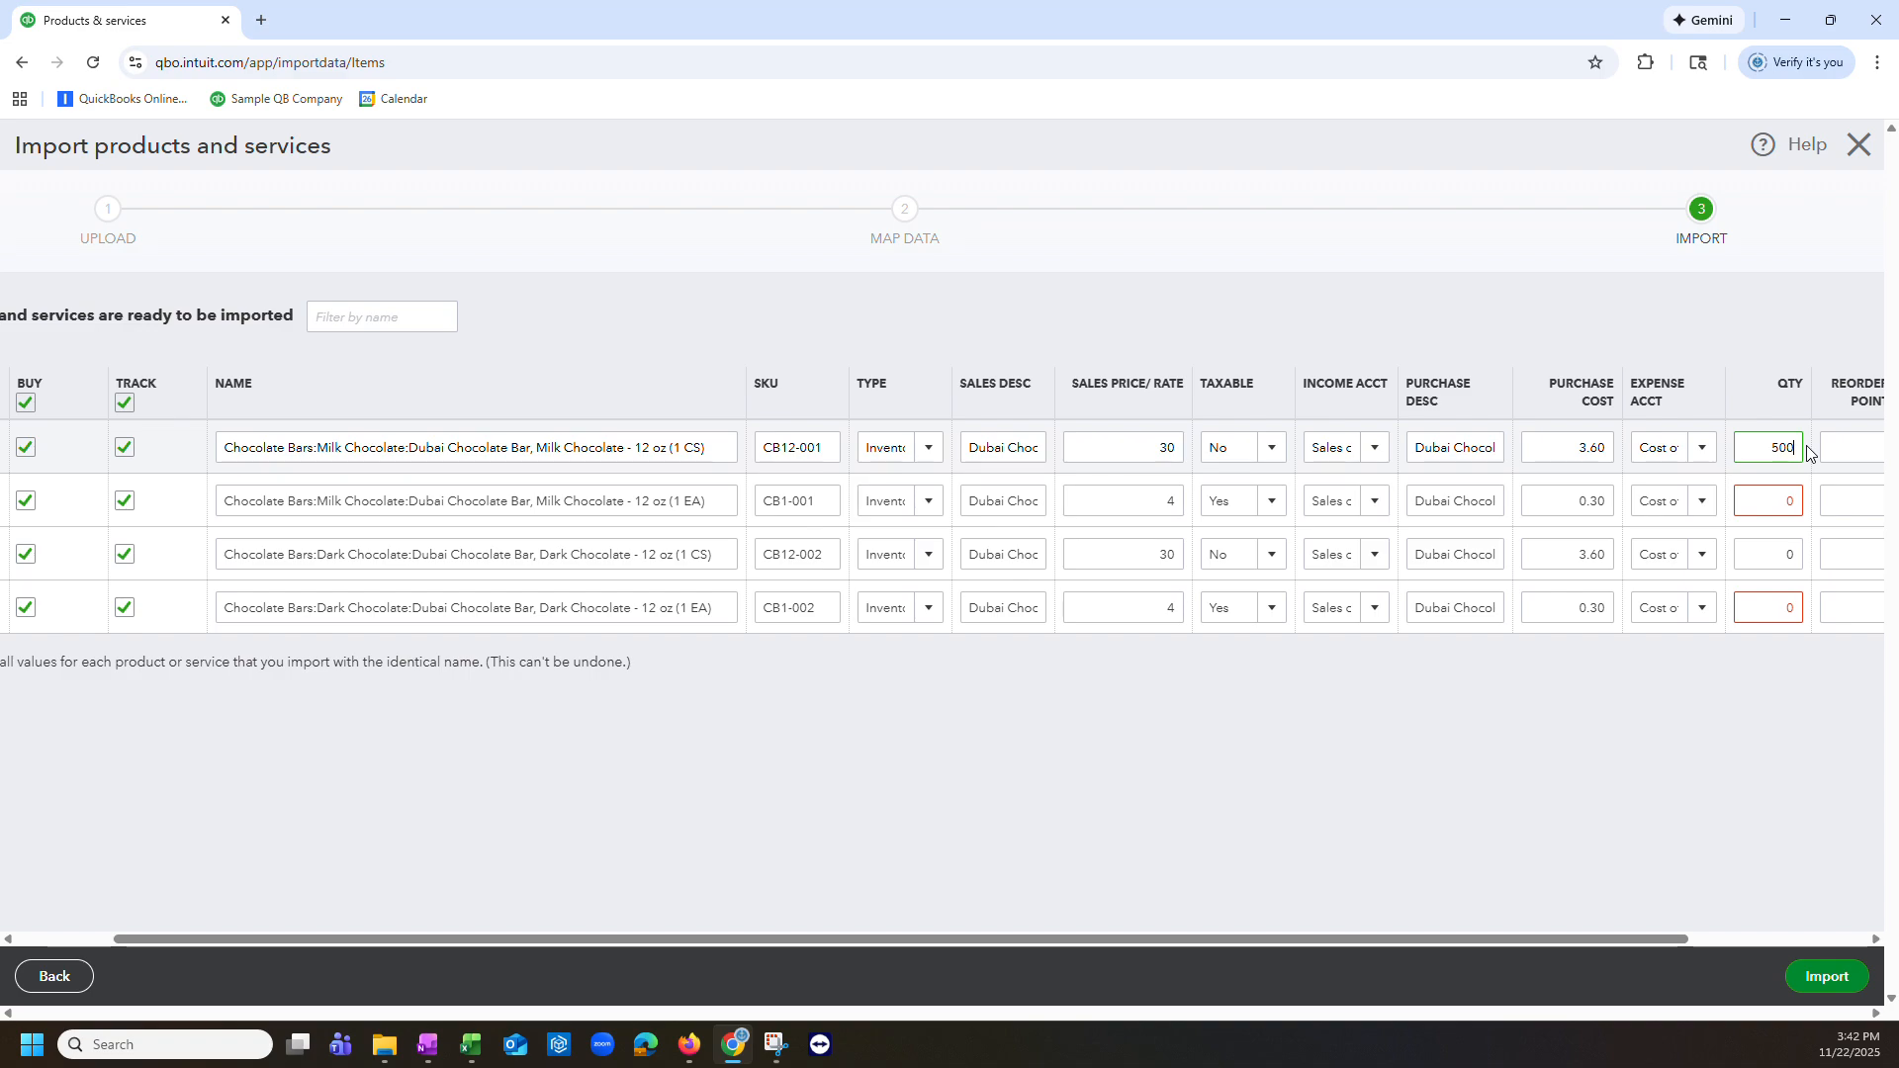
click(1781, 555)
text(500)
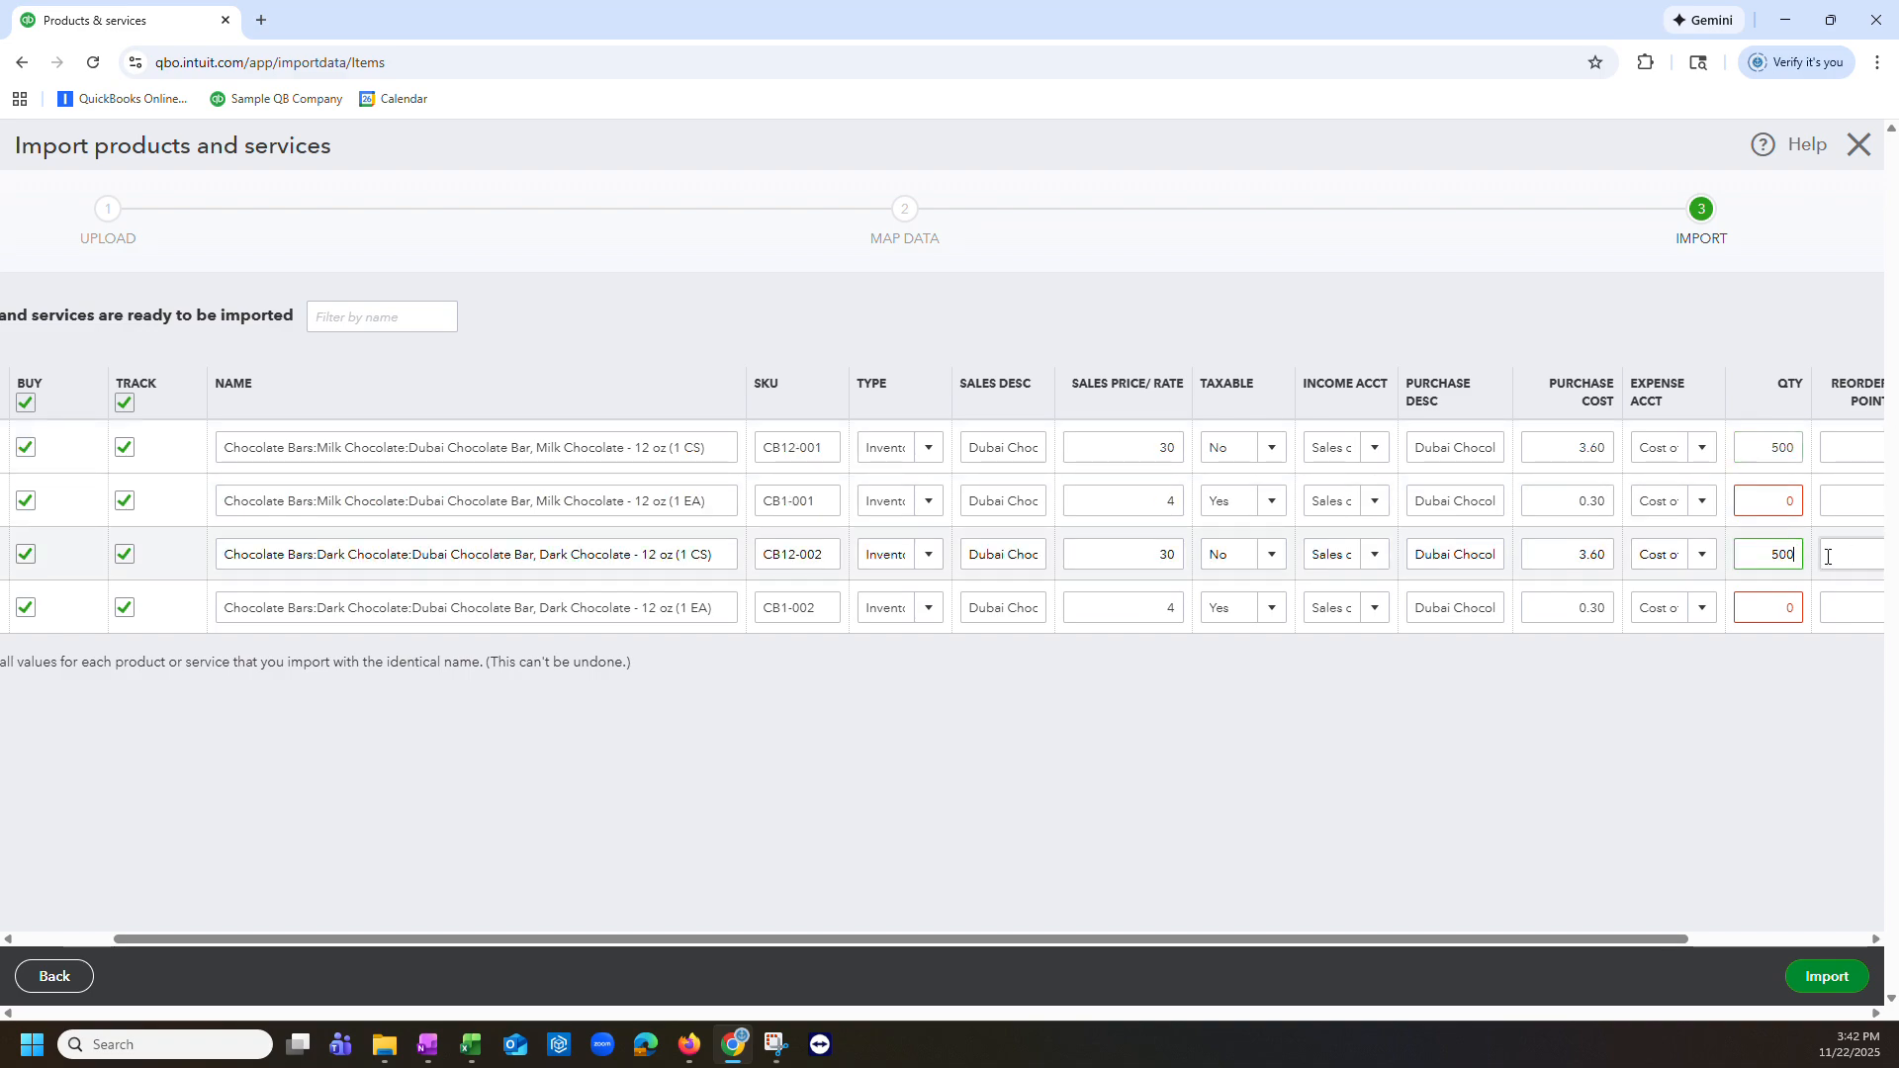
click(1757, 726)
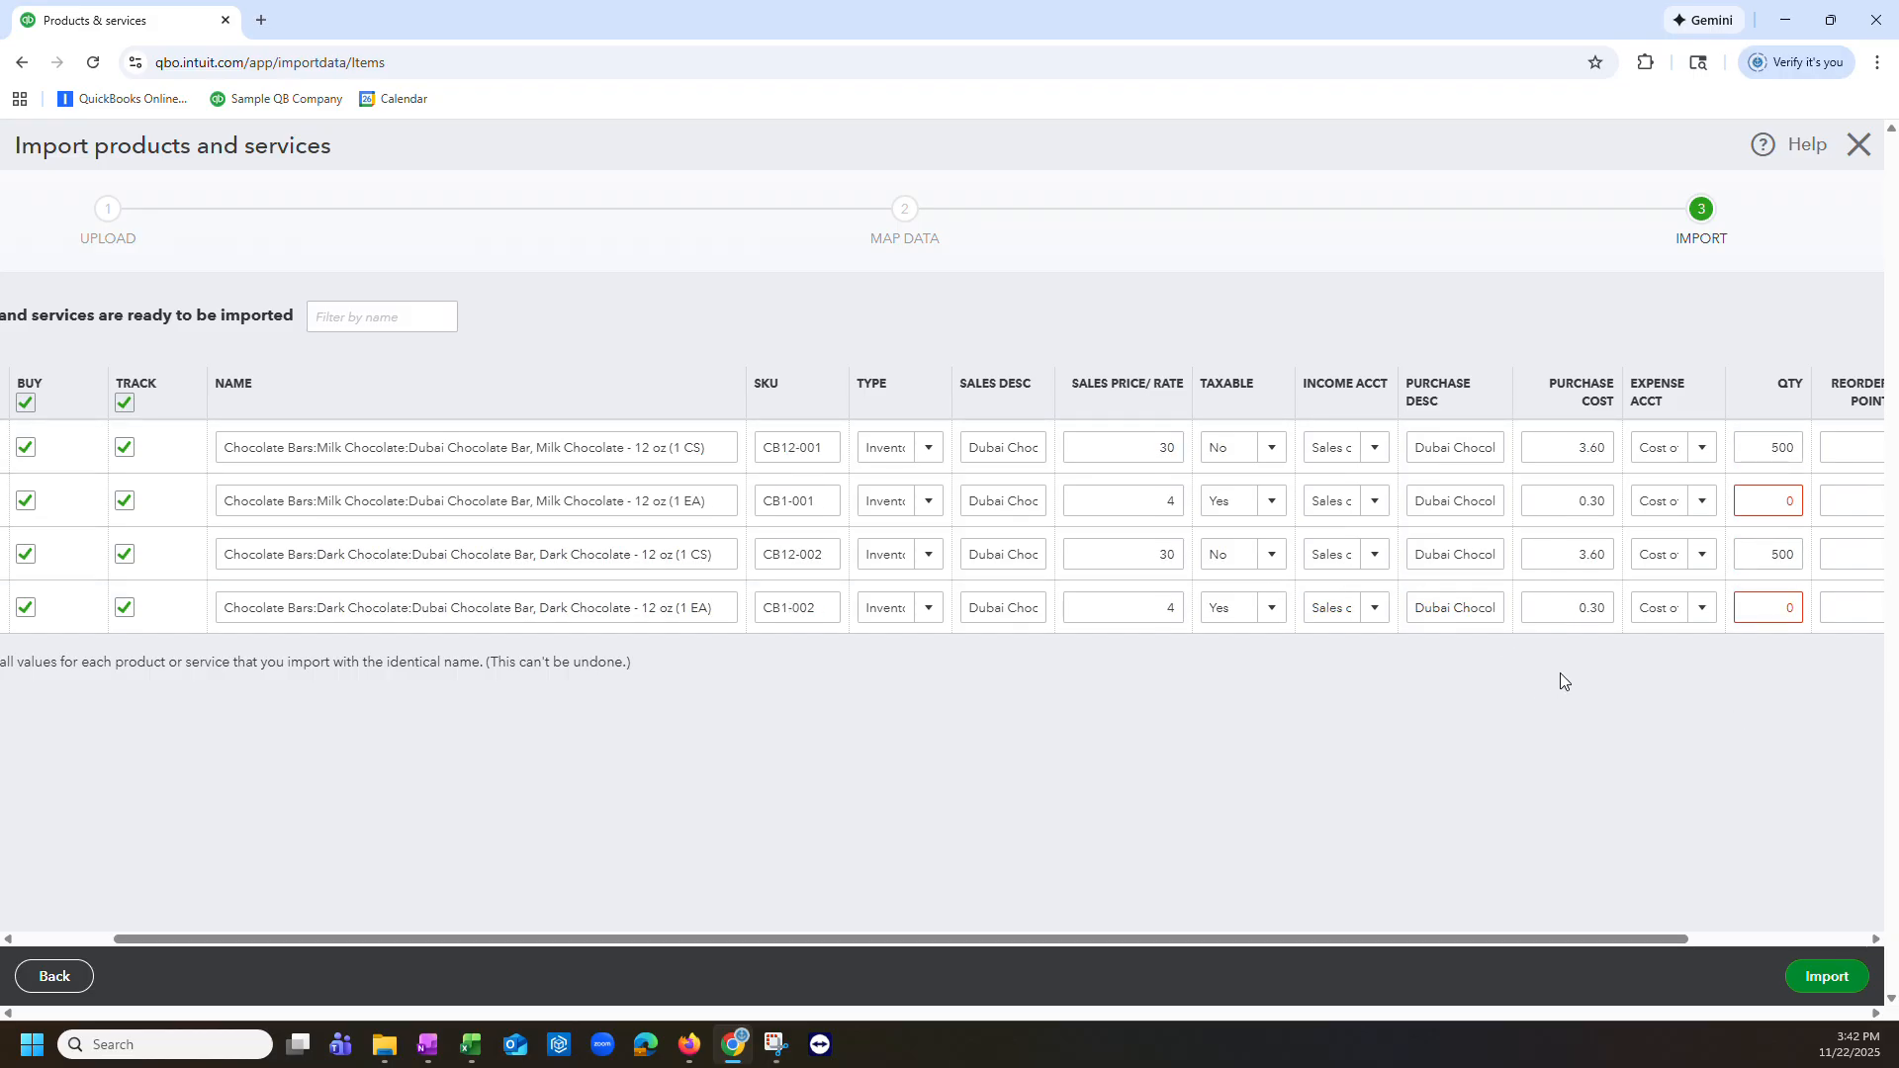
Step: Import the four chocolate bar products
click(1773, 938)
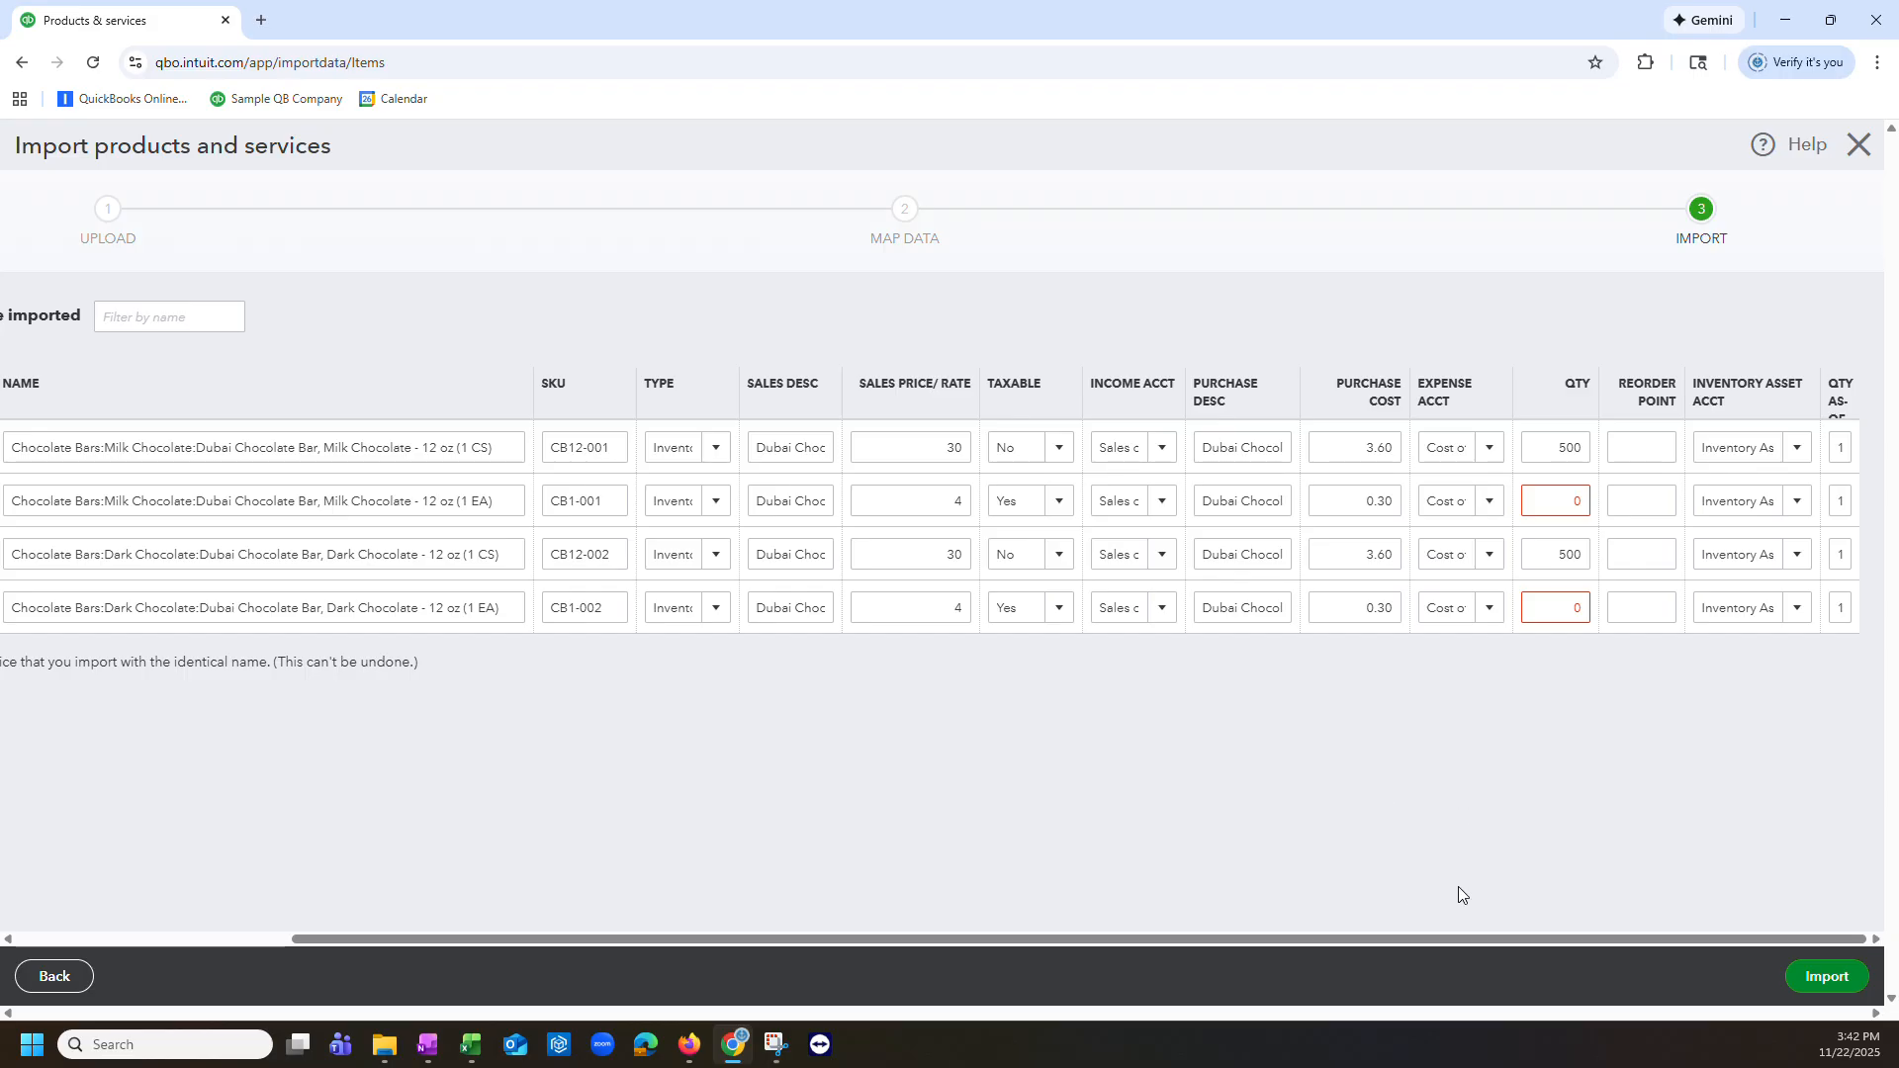
drag(1542, 940, 1693, 920)
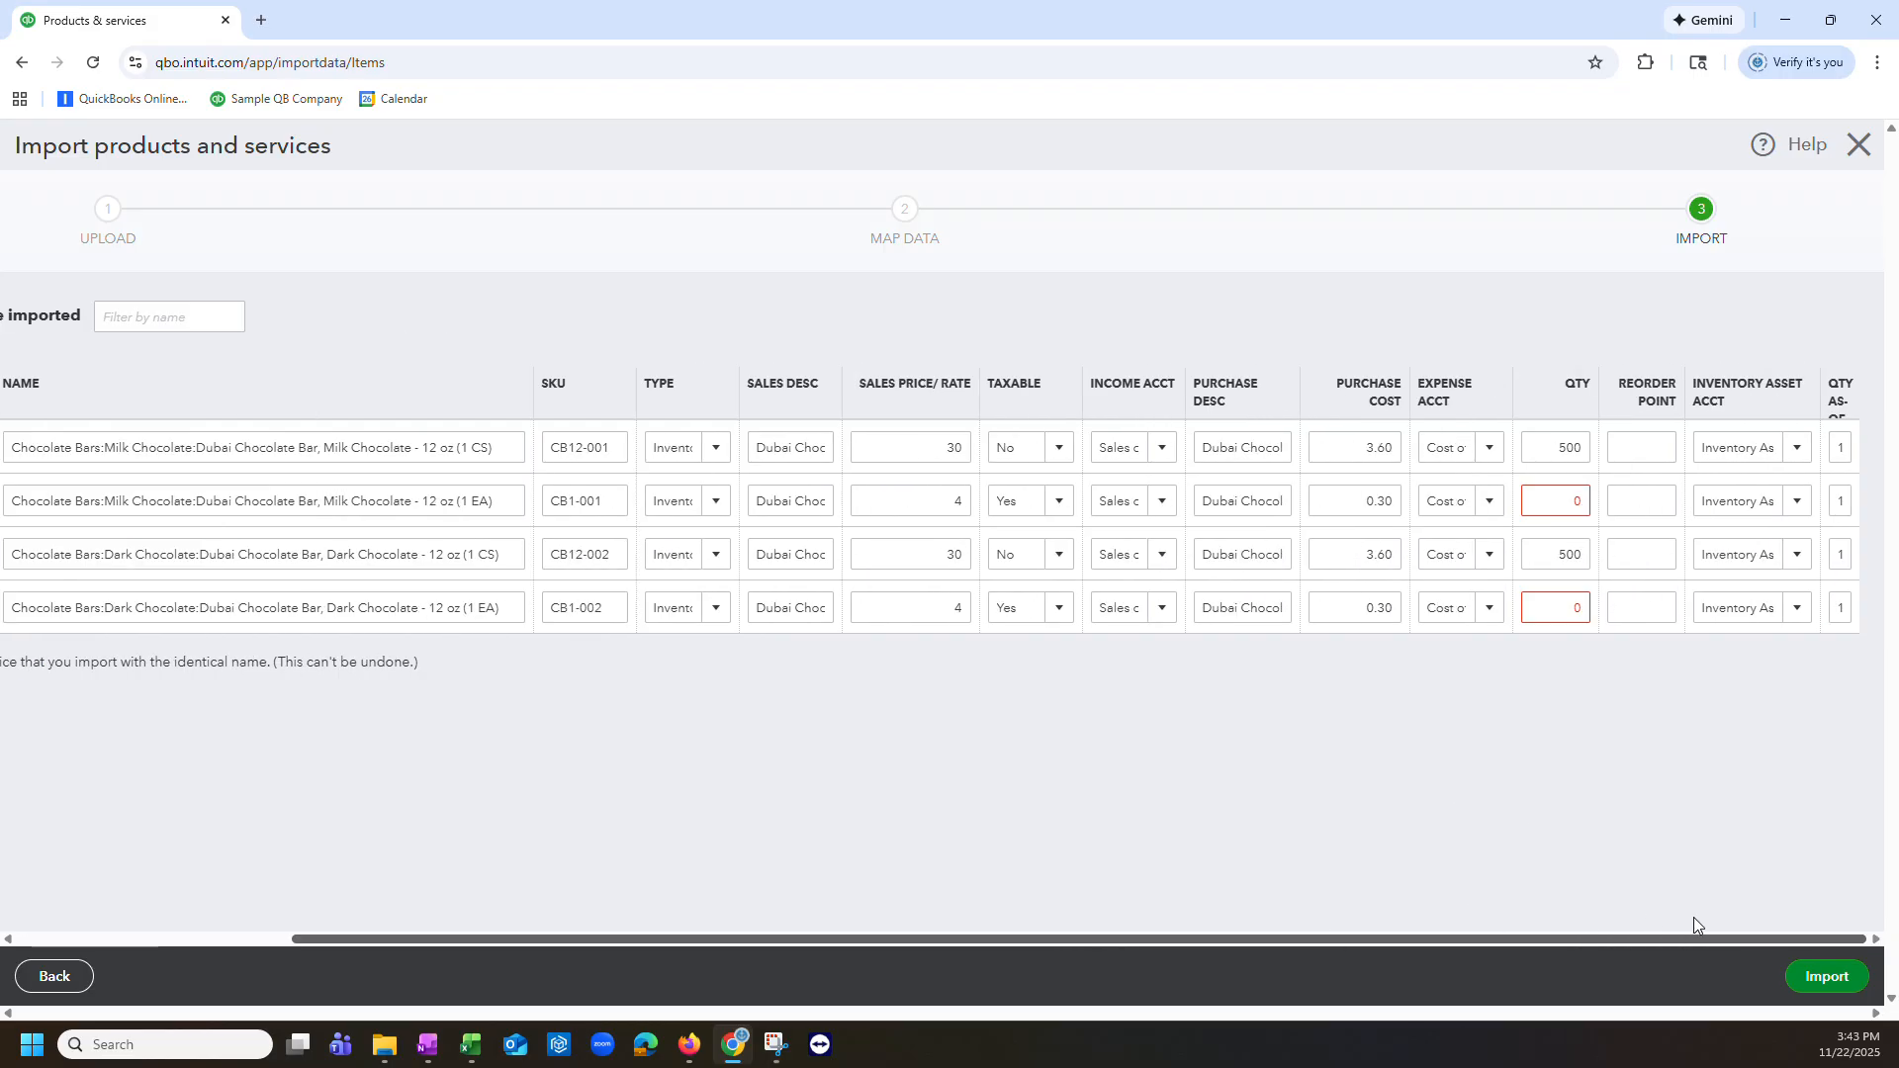
click(1846, 980)
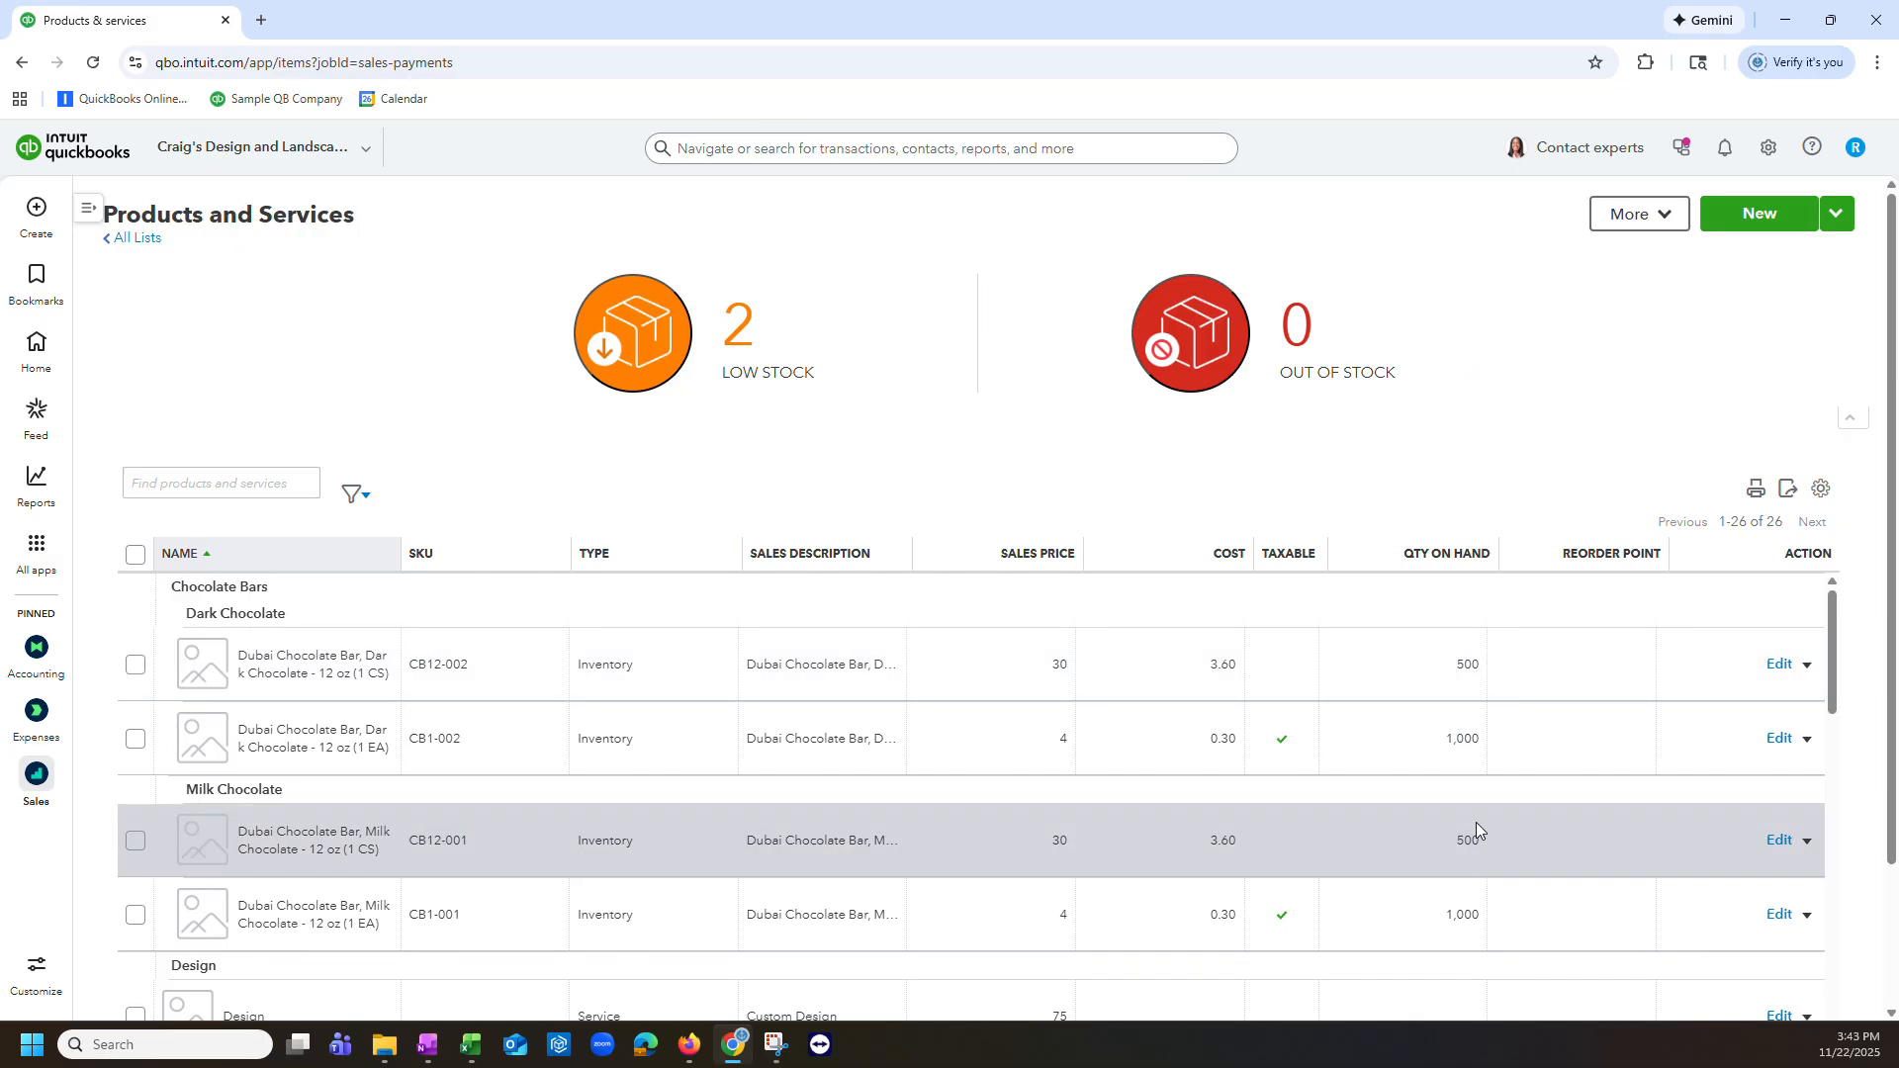
Step: Examine the chocolate bar products' quantities on hand in the products list
click(1528, 404)
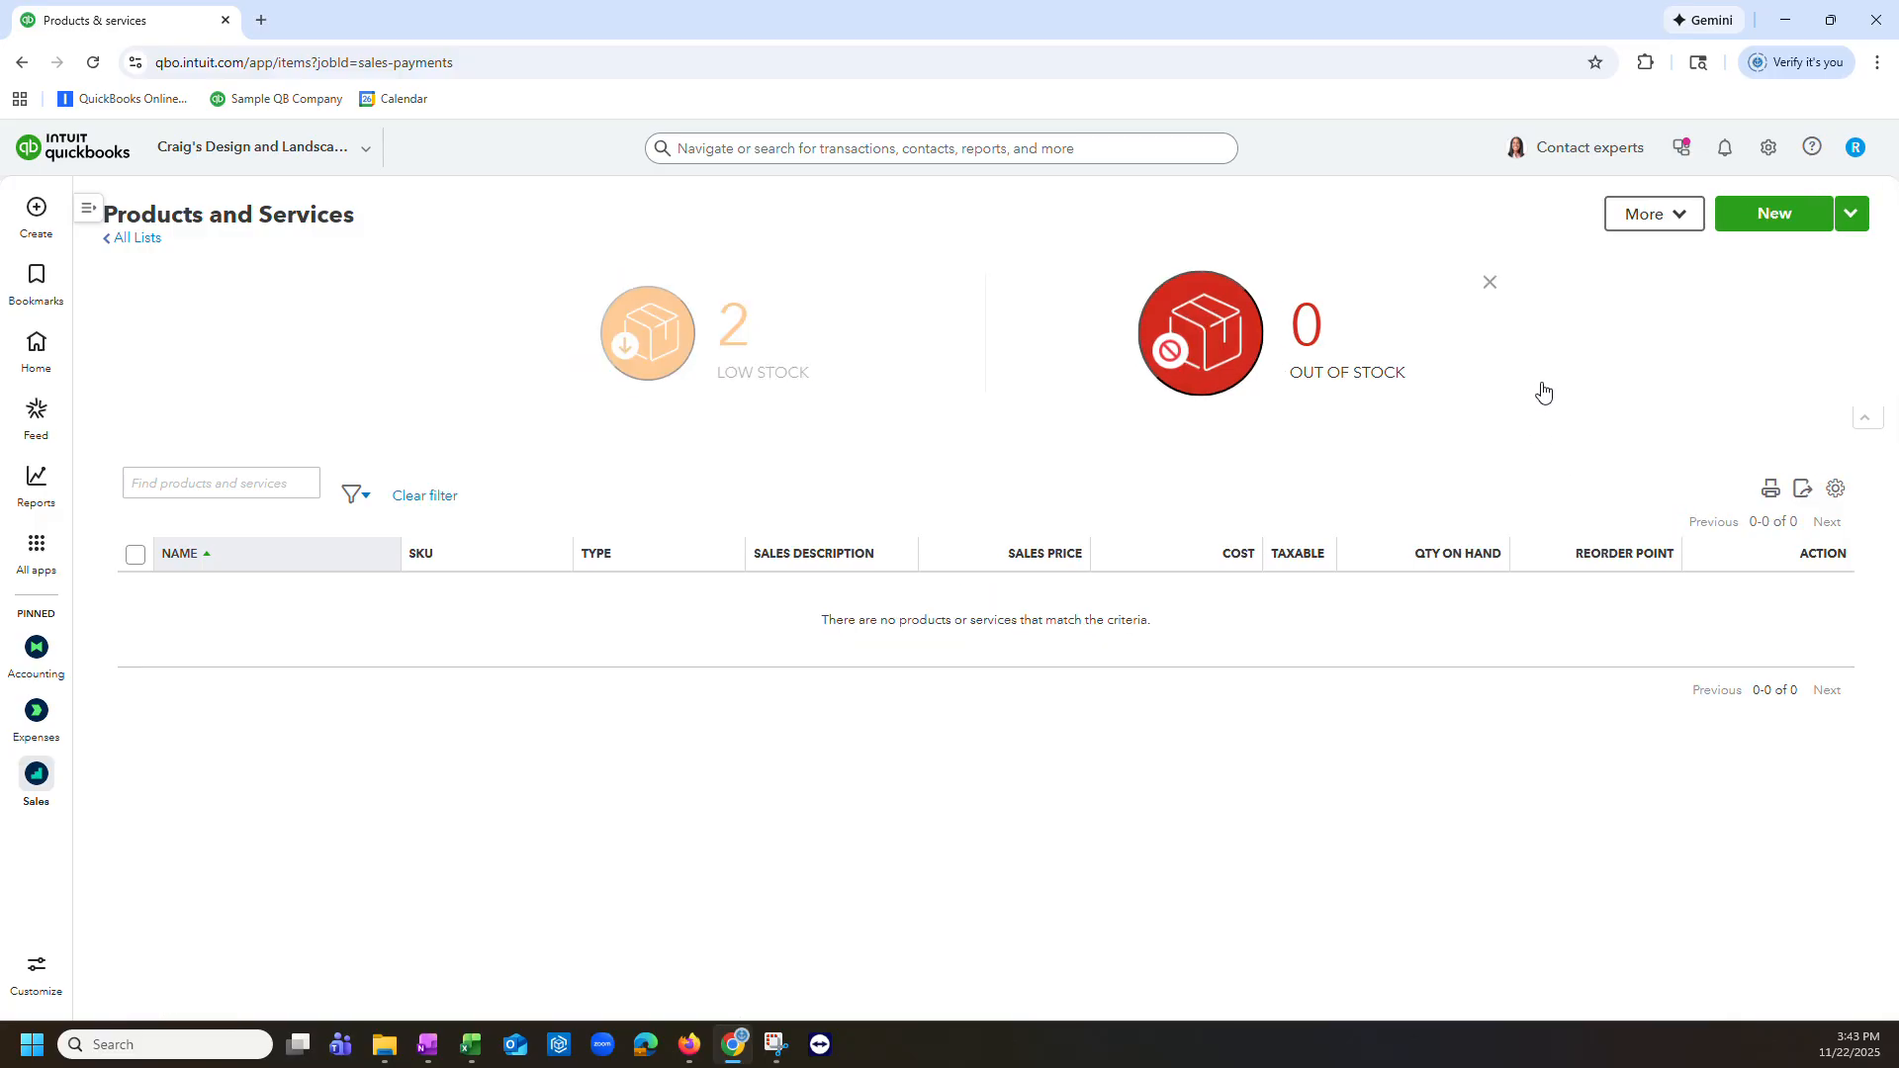
click(1489, 285)
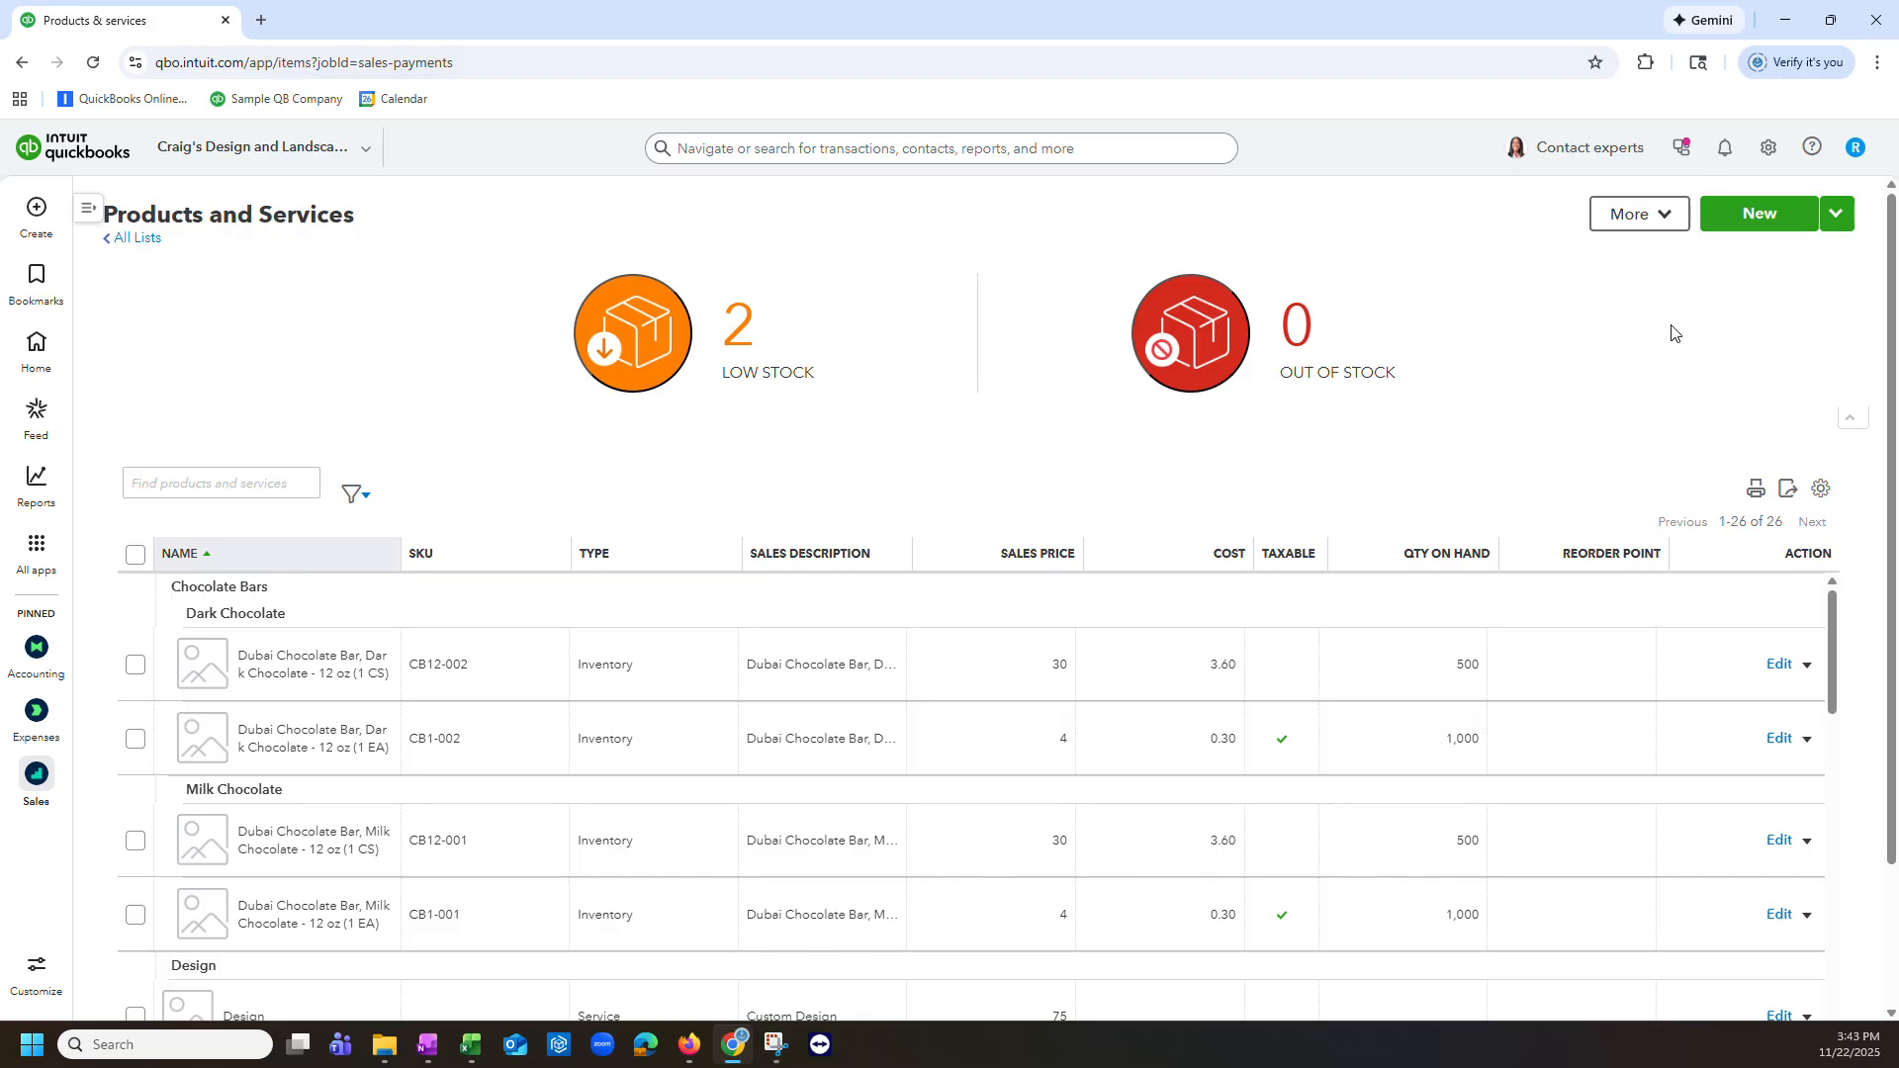
scroll(1687, 327, down, 2)
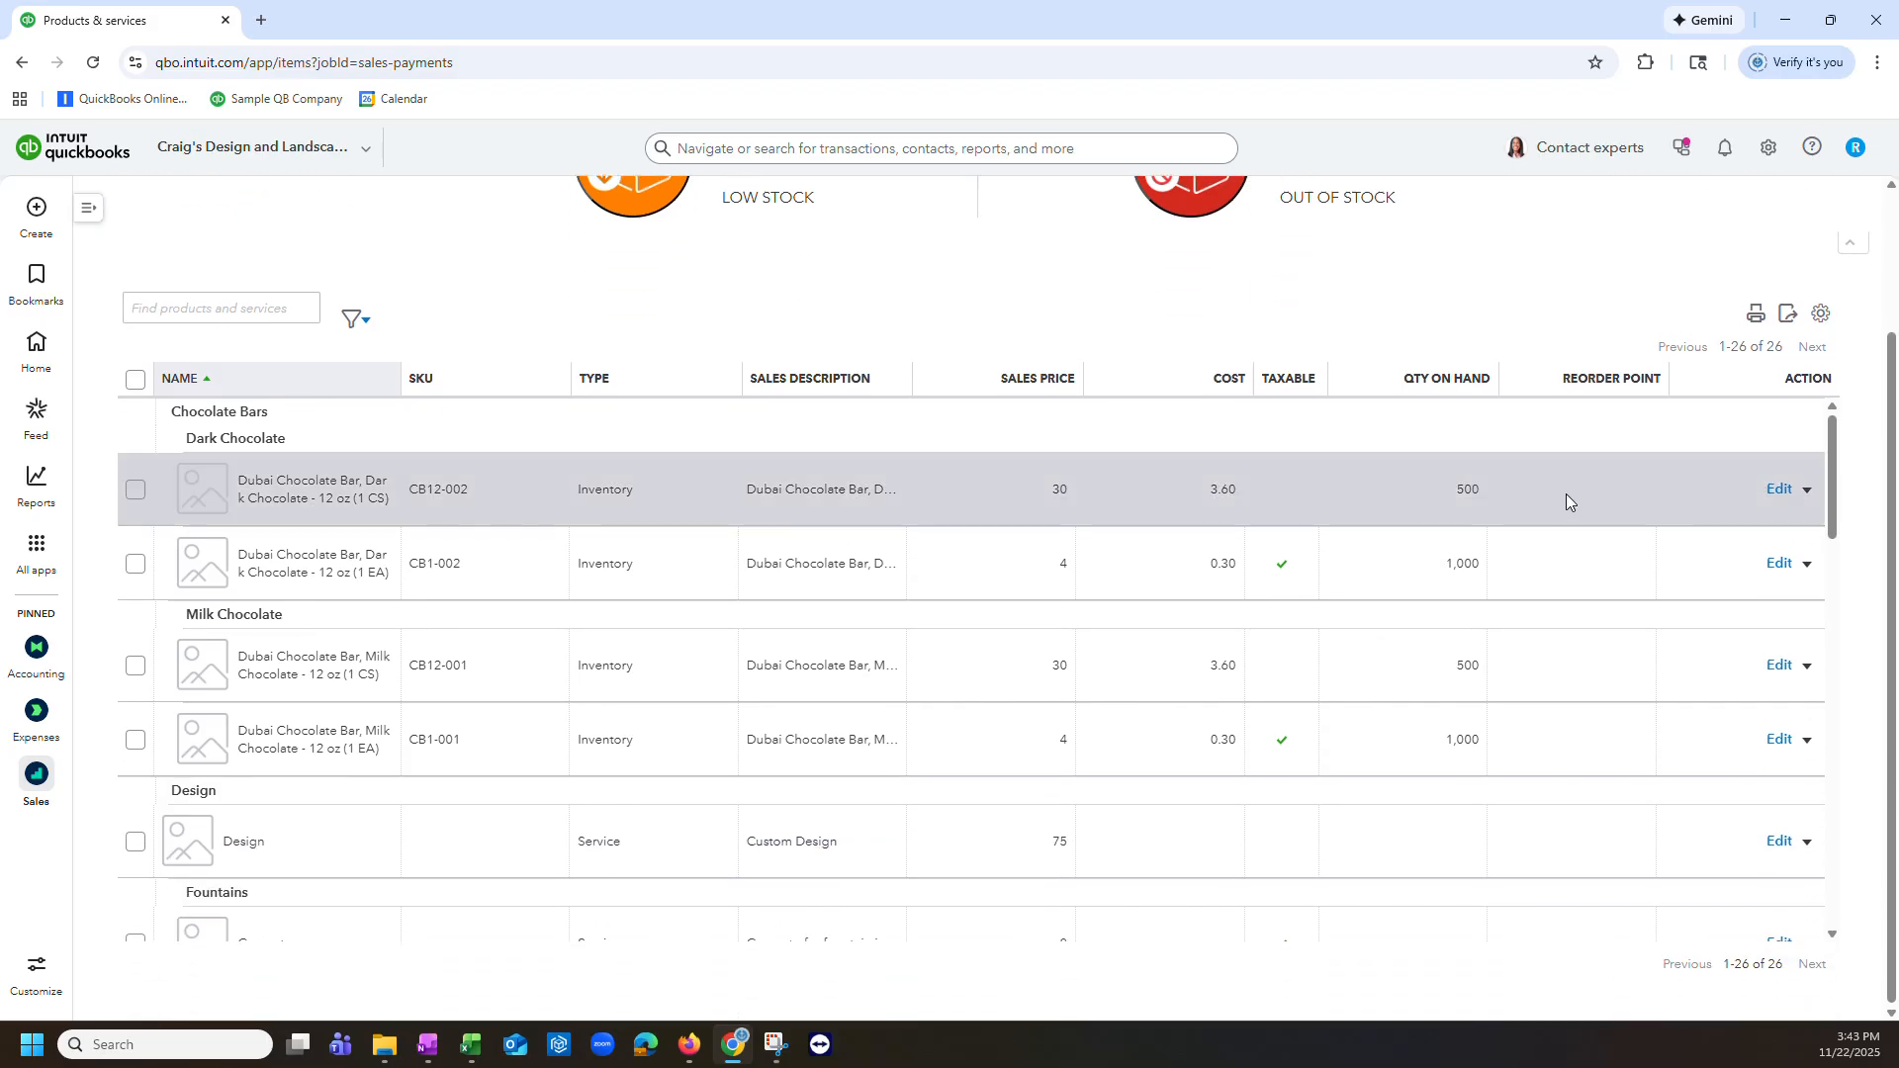
drag(238, 482, 926, 461)
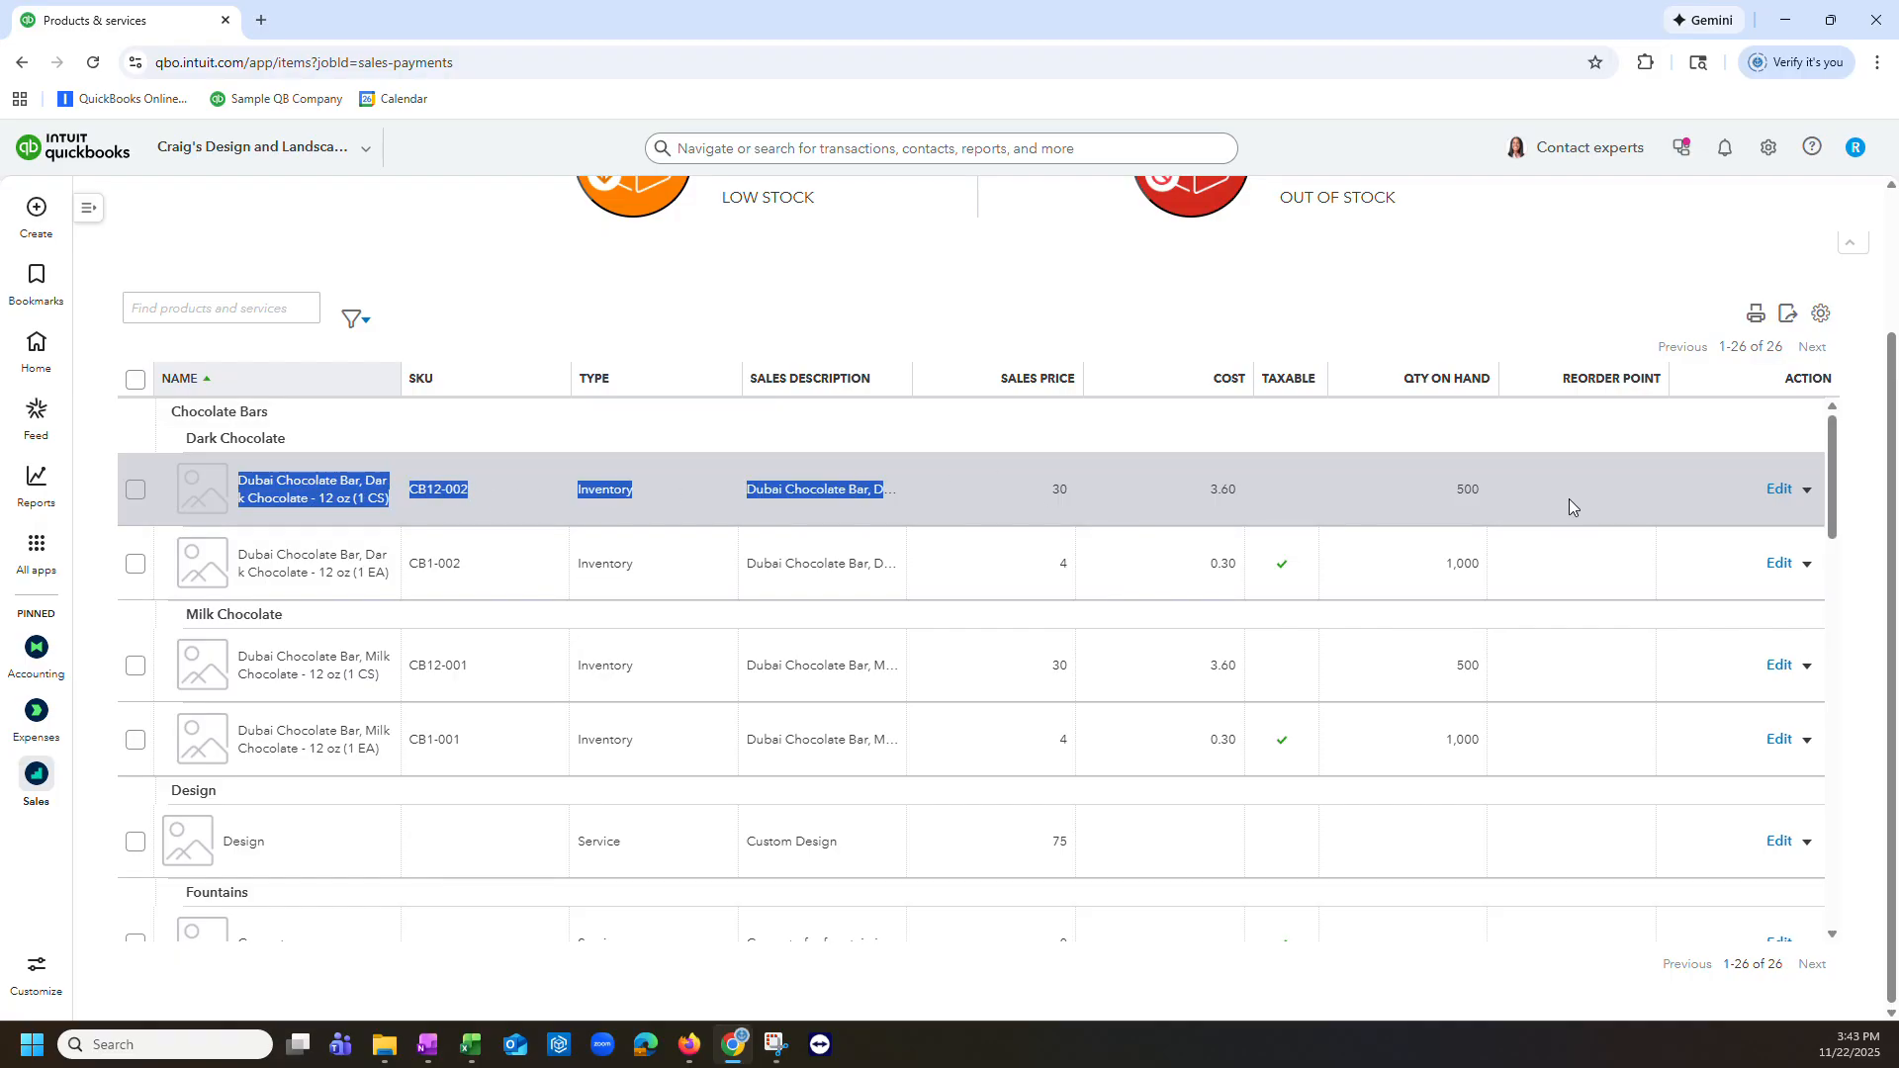
click(1514, 284)
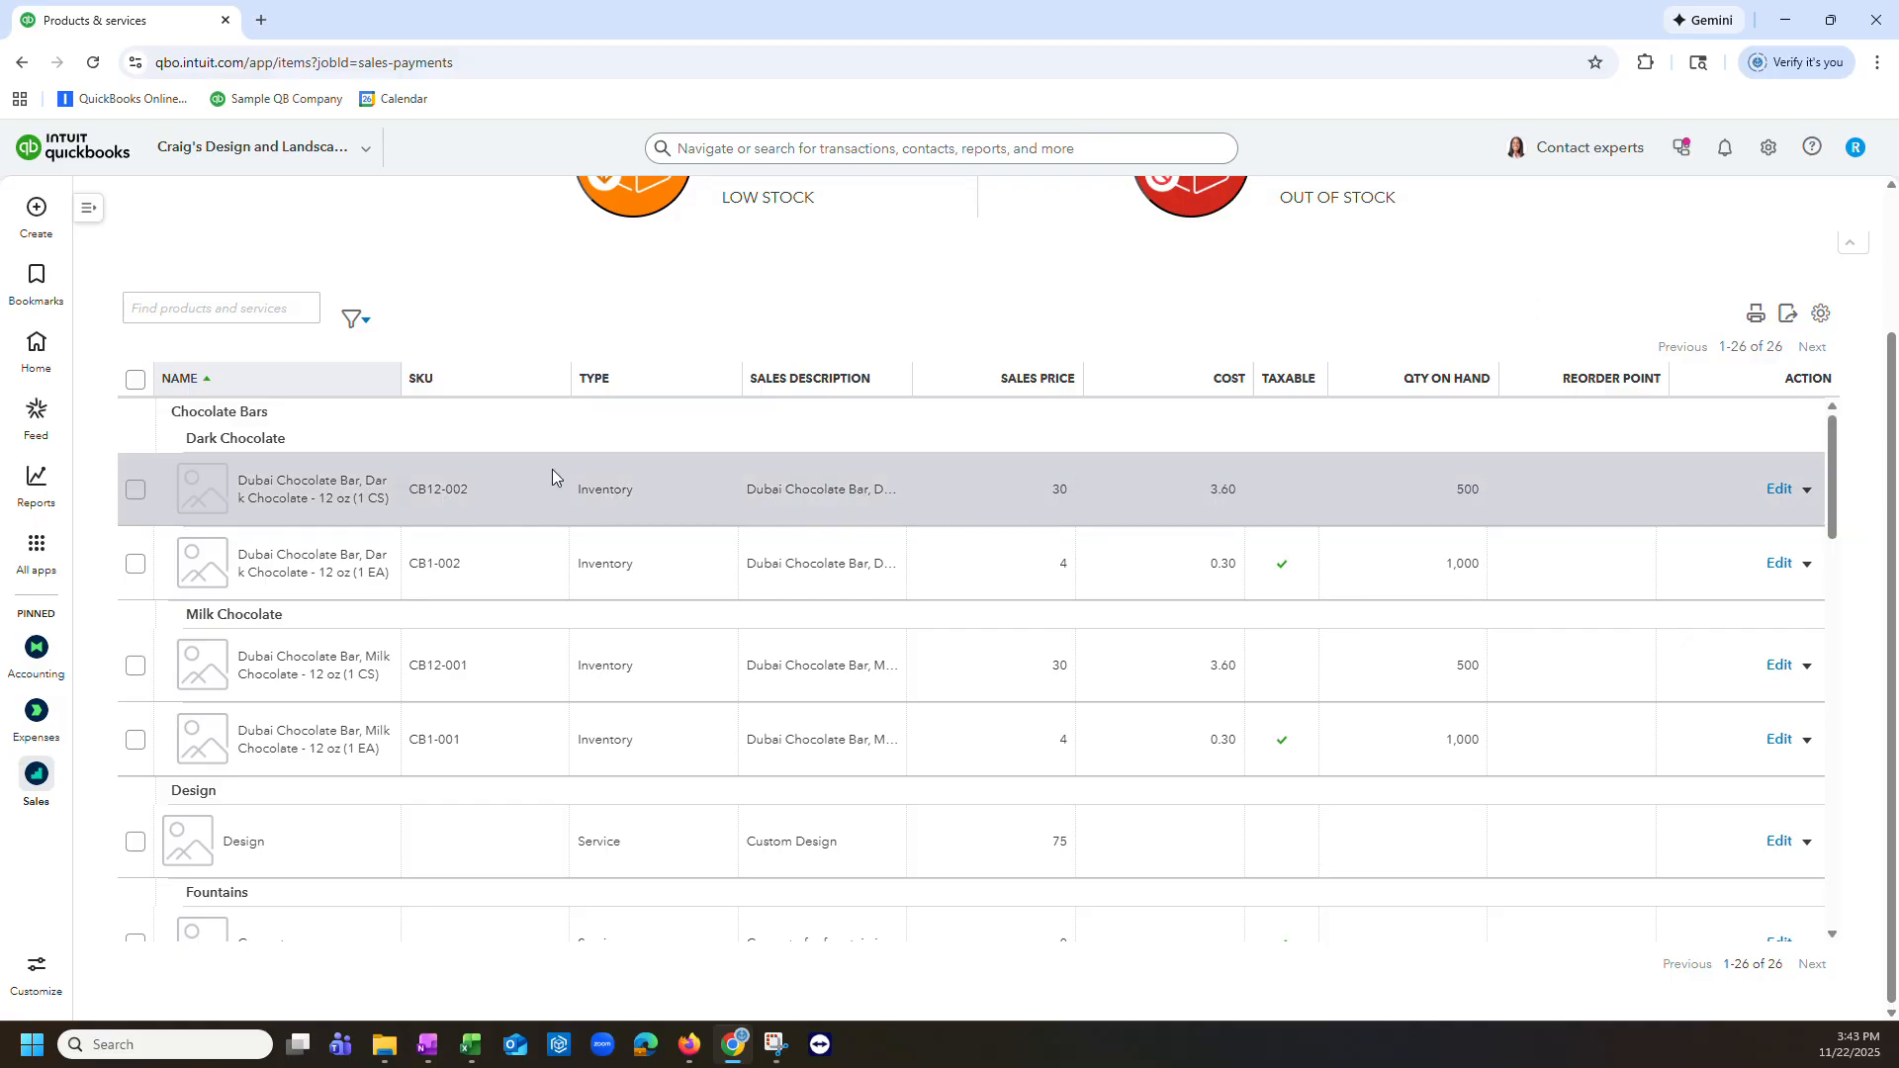
drag(435, 491, 407, 495)
click(505, 490)
Step: Scroll through the rest of the products and services list to review stock levels
scroll(1480, 507, down, 7)
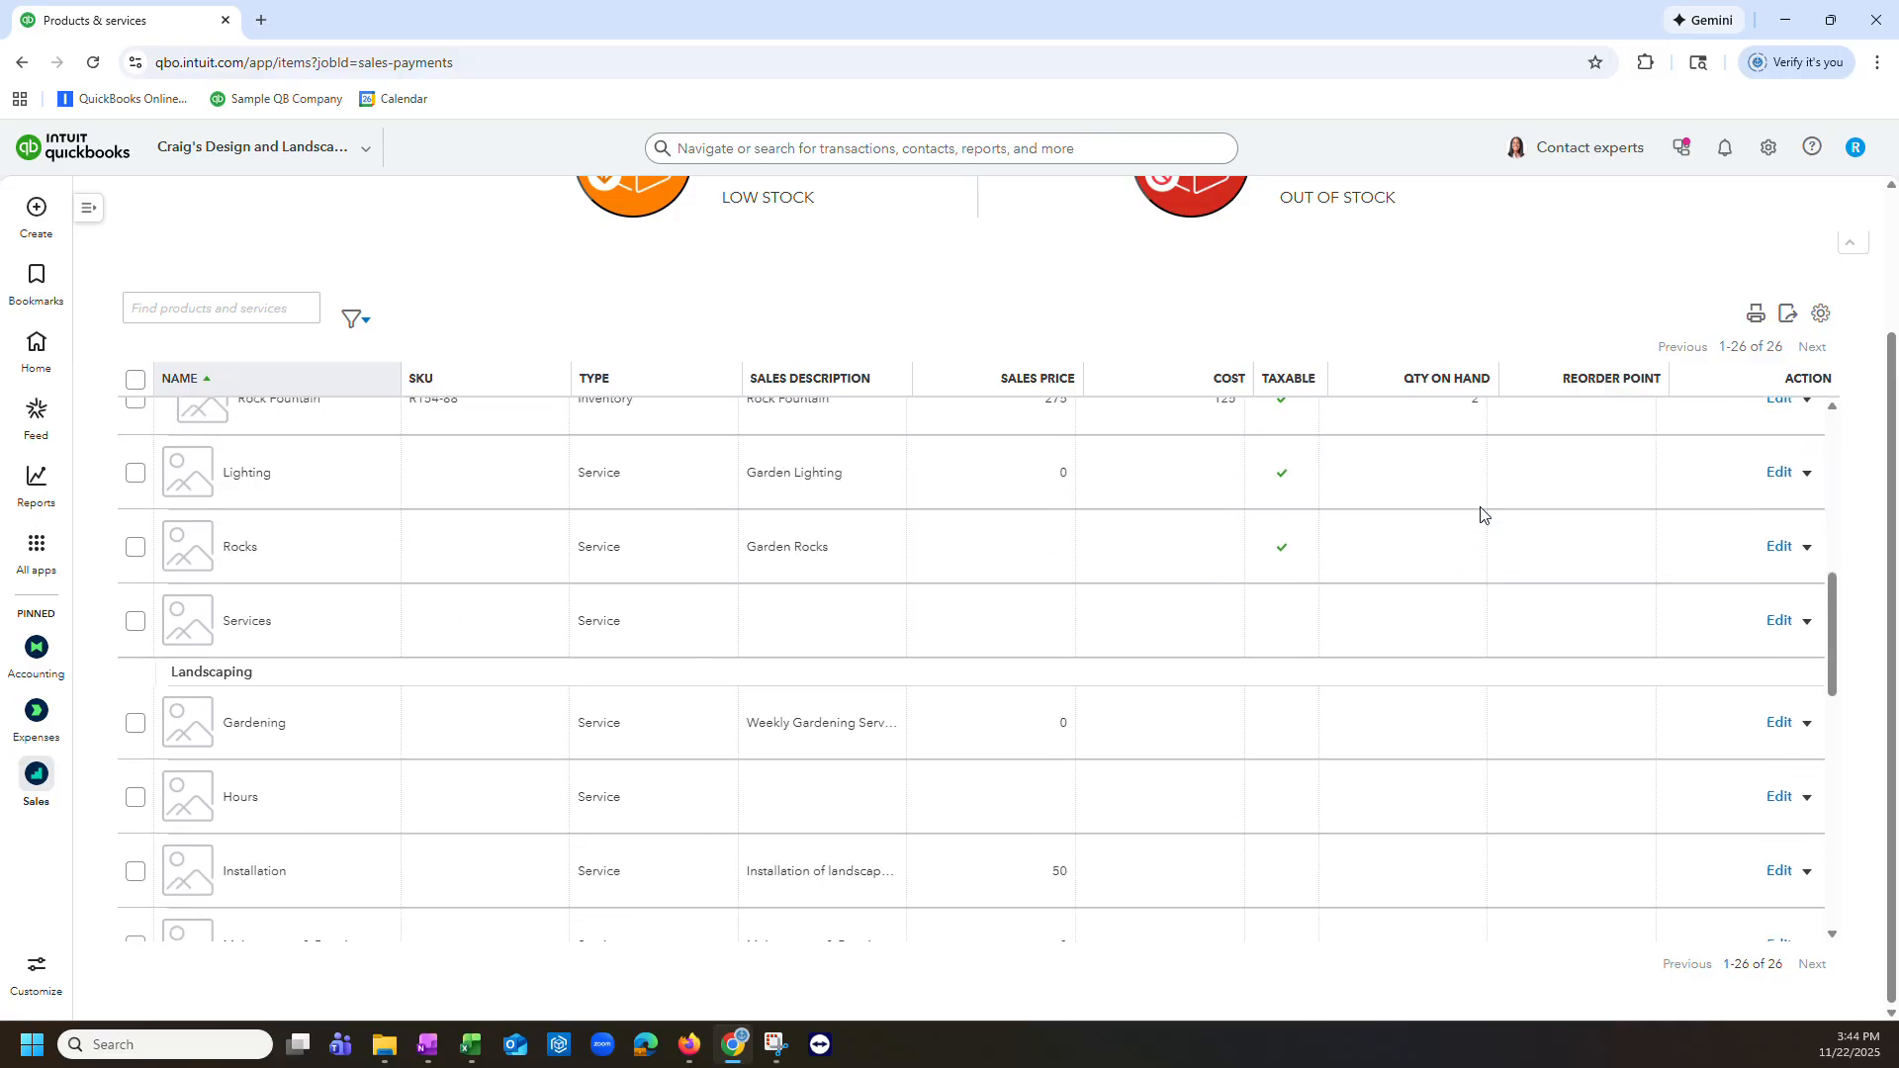
scroll(1480, 512, down, 10)
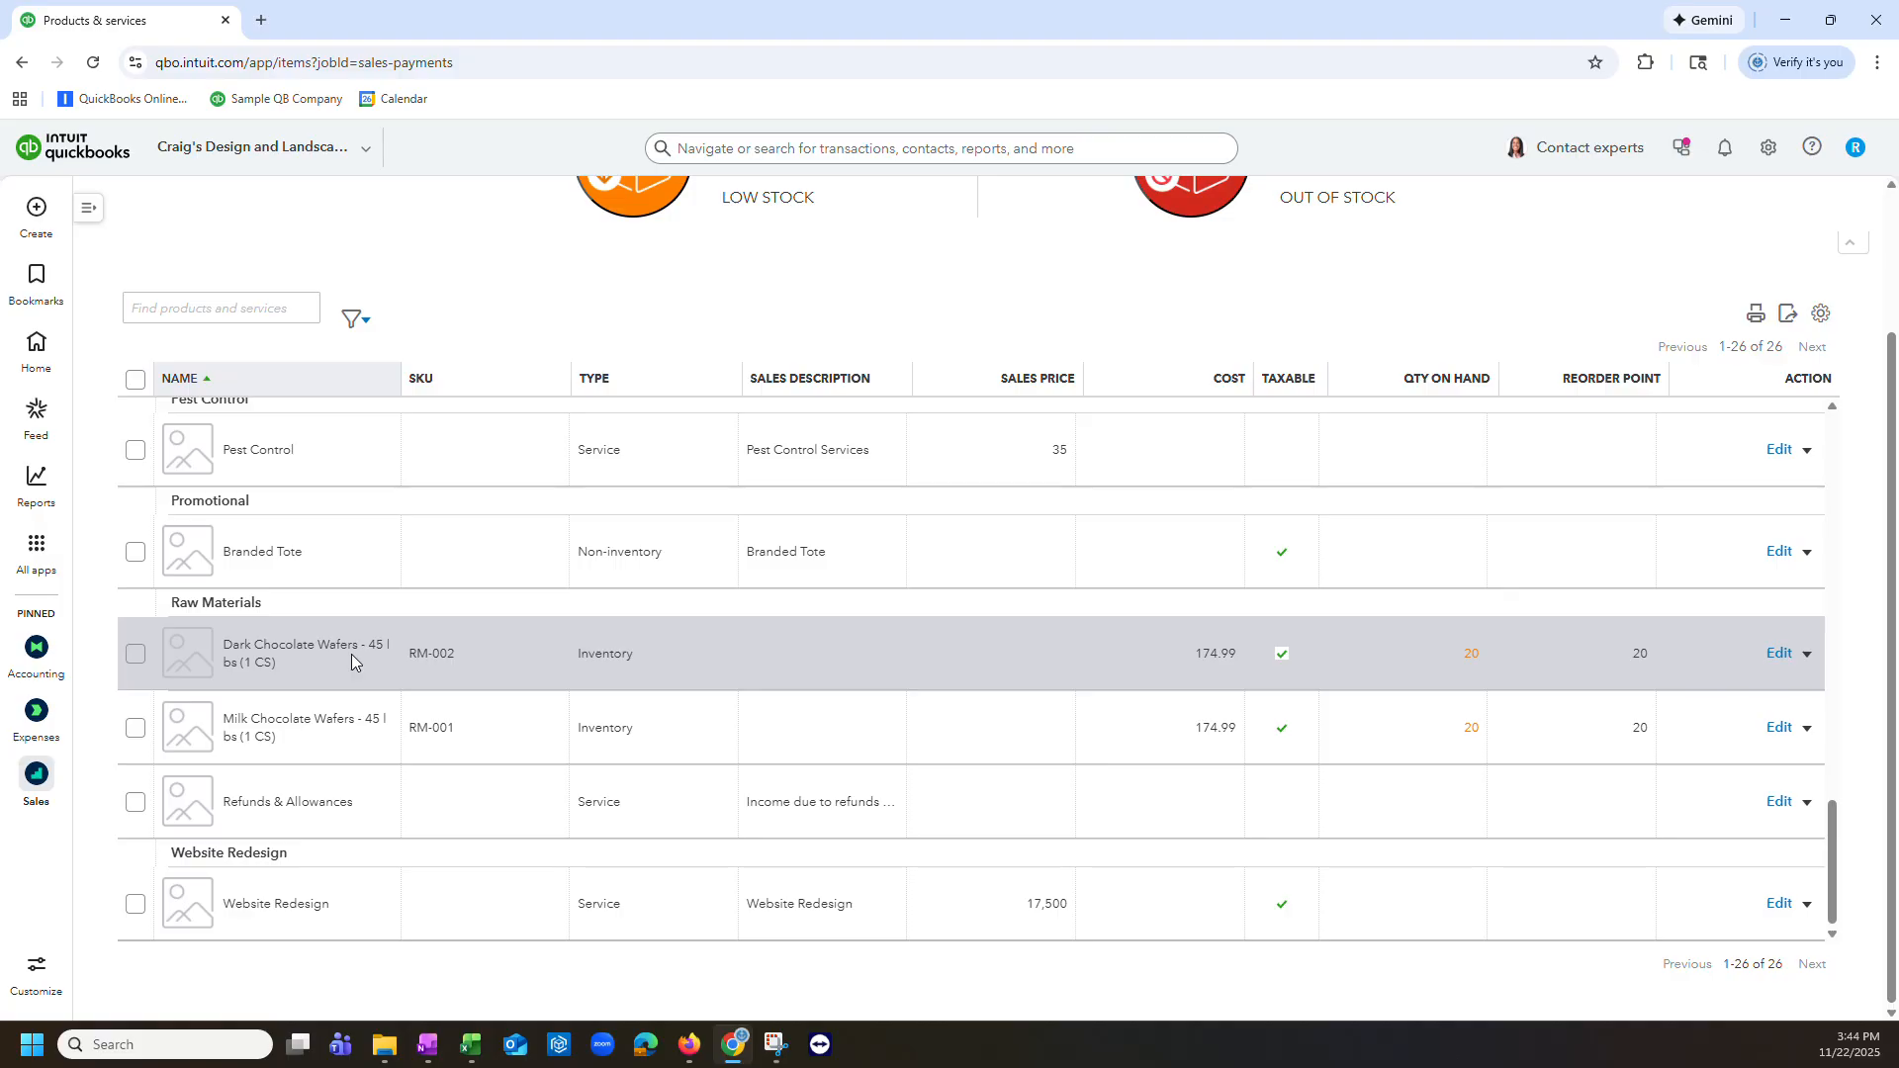
scroll(525, 732, up, 10)
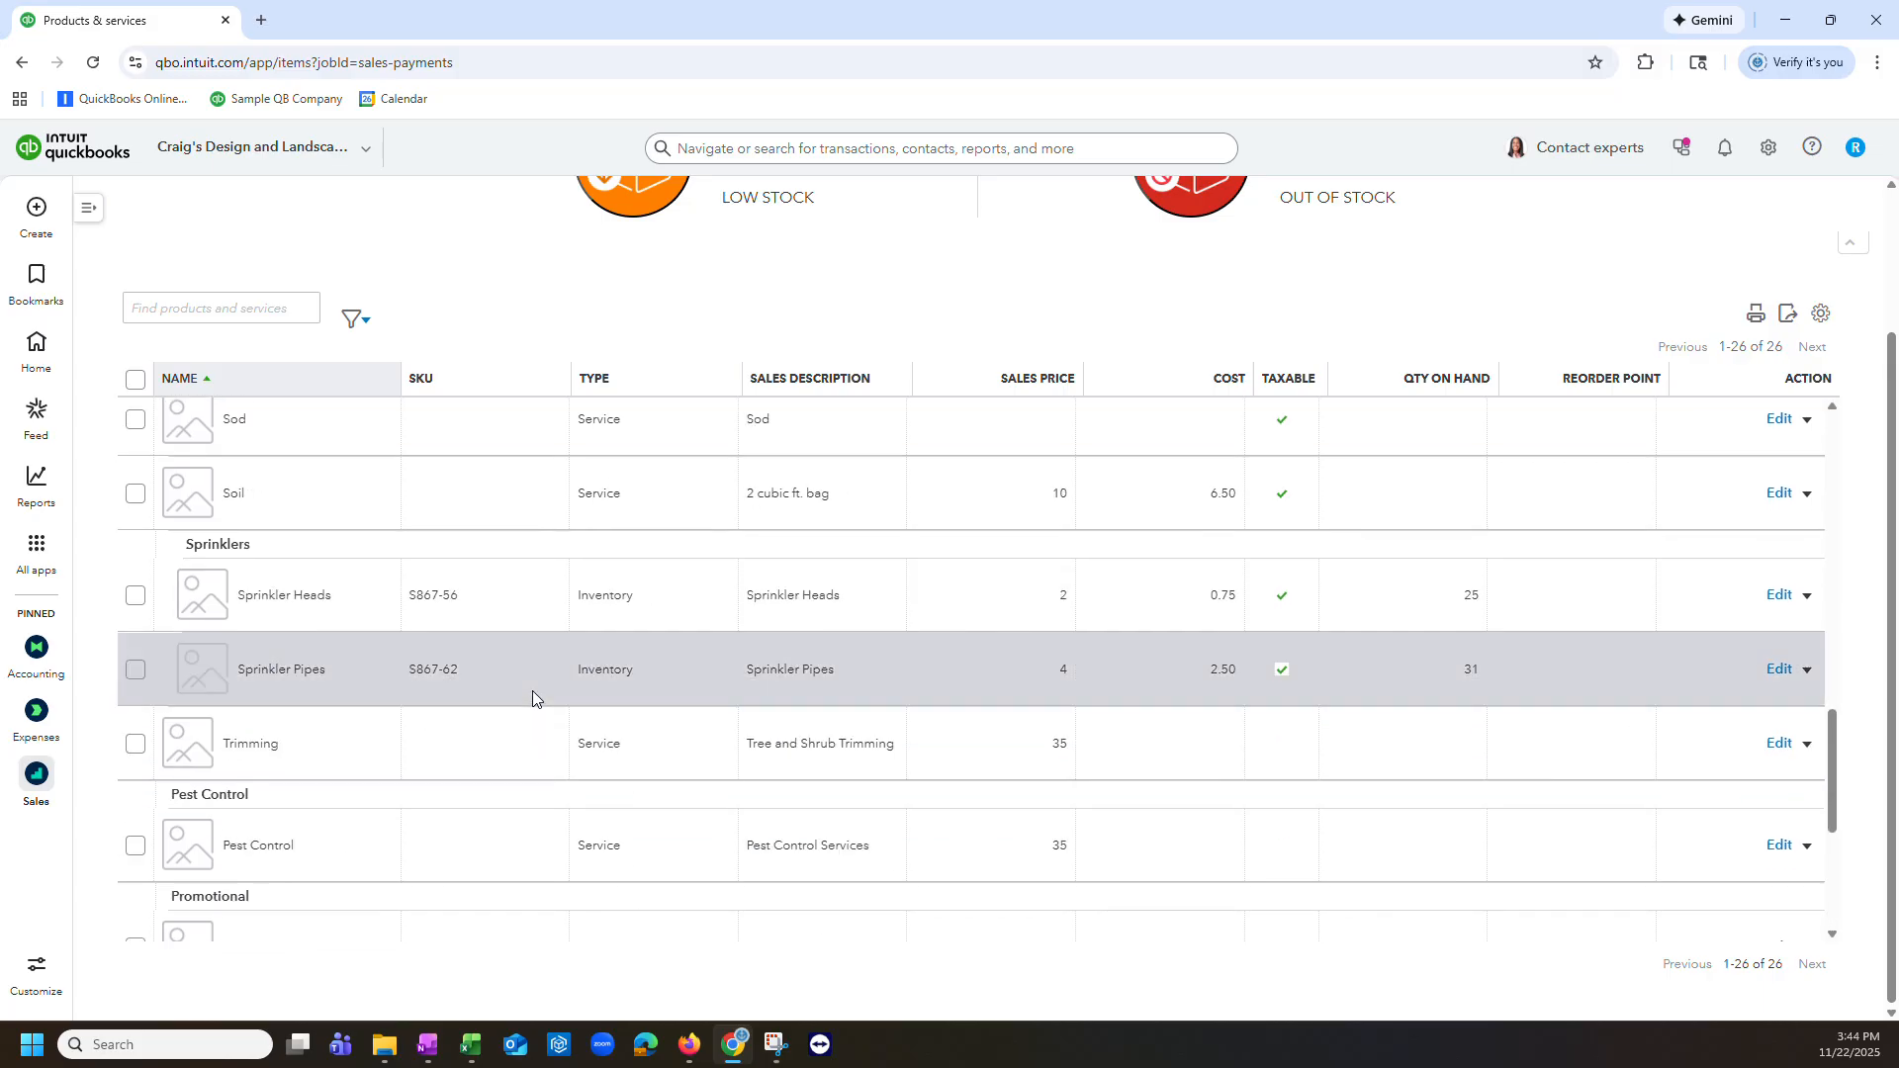
scroll(529, 685, up, 5)
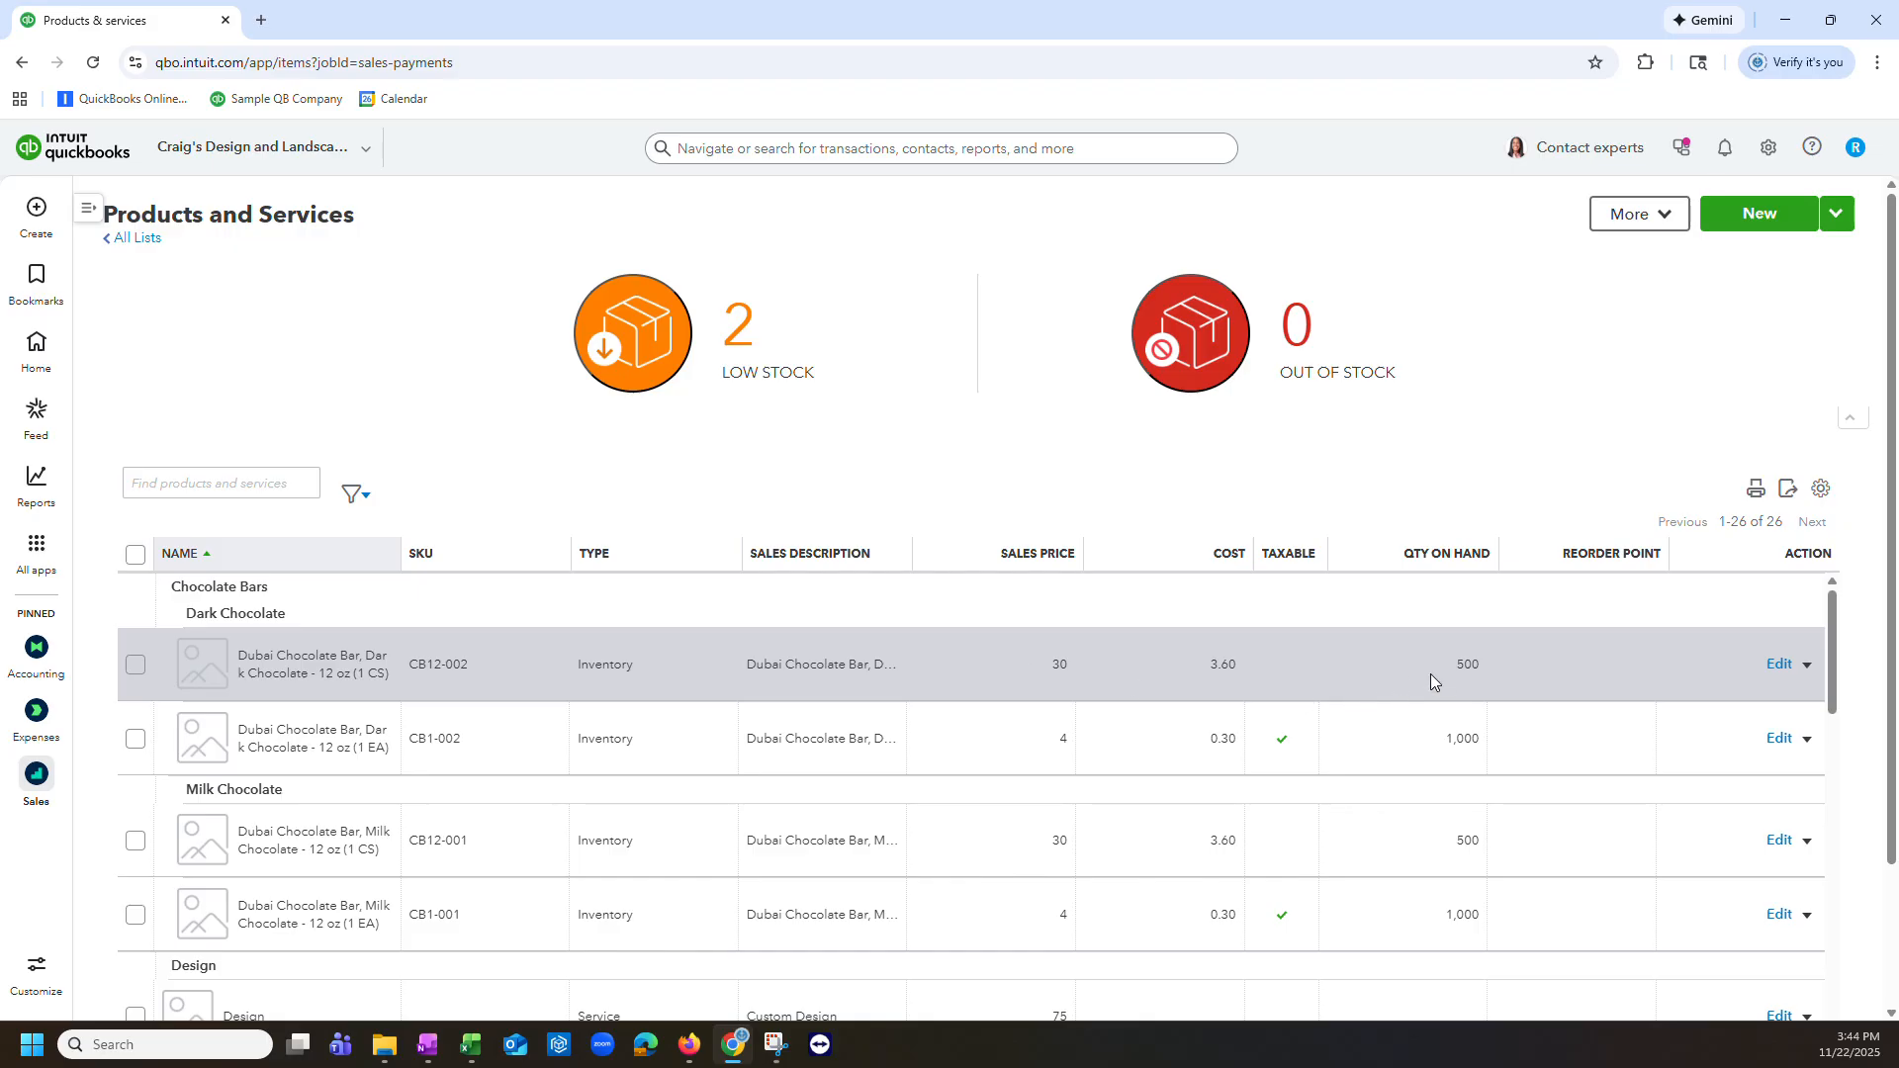
scroll(1430, 673, down, 15)
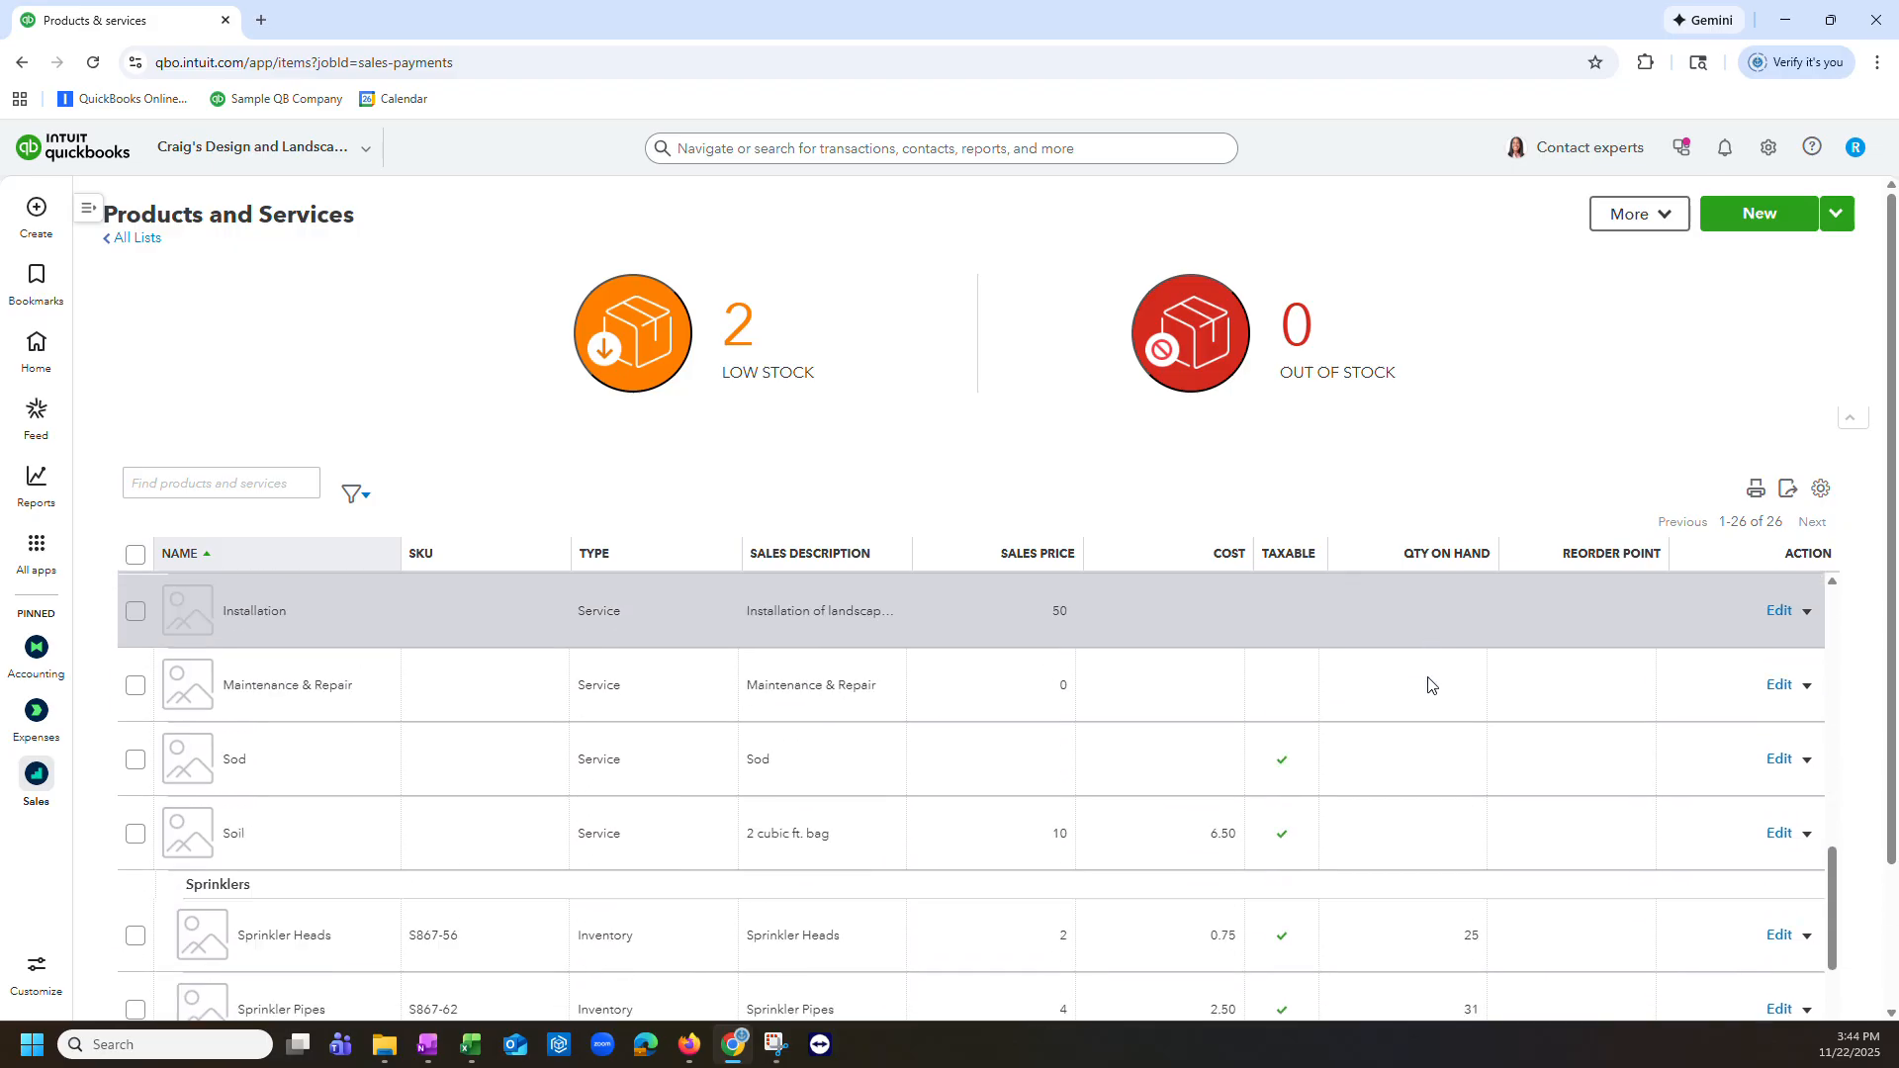
scroll(1428, 679, up, 5)
scroll(1428, 680, down, 5)
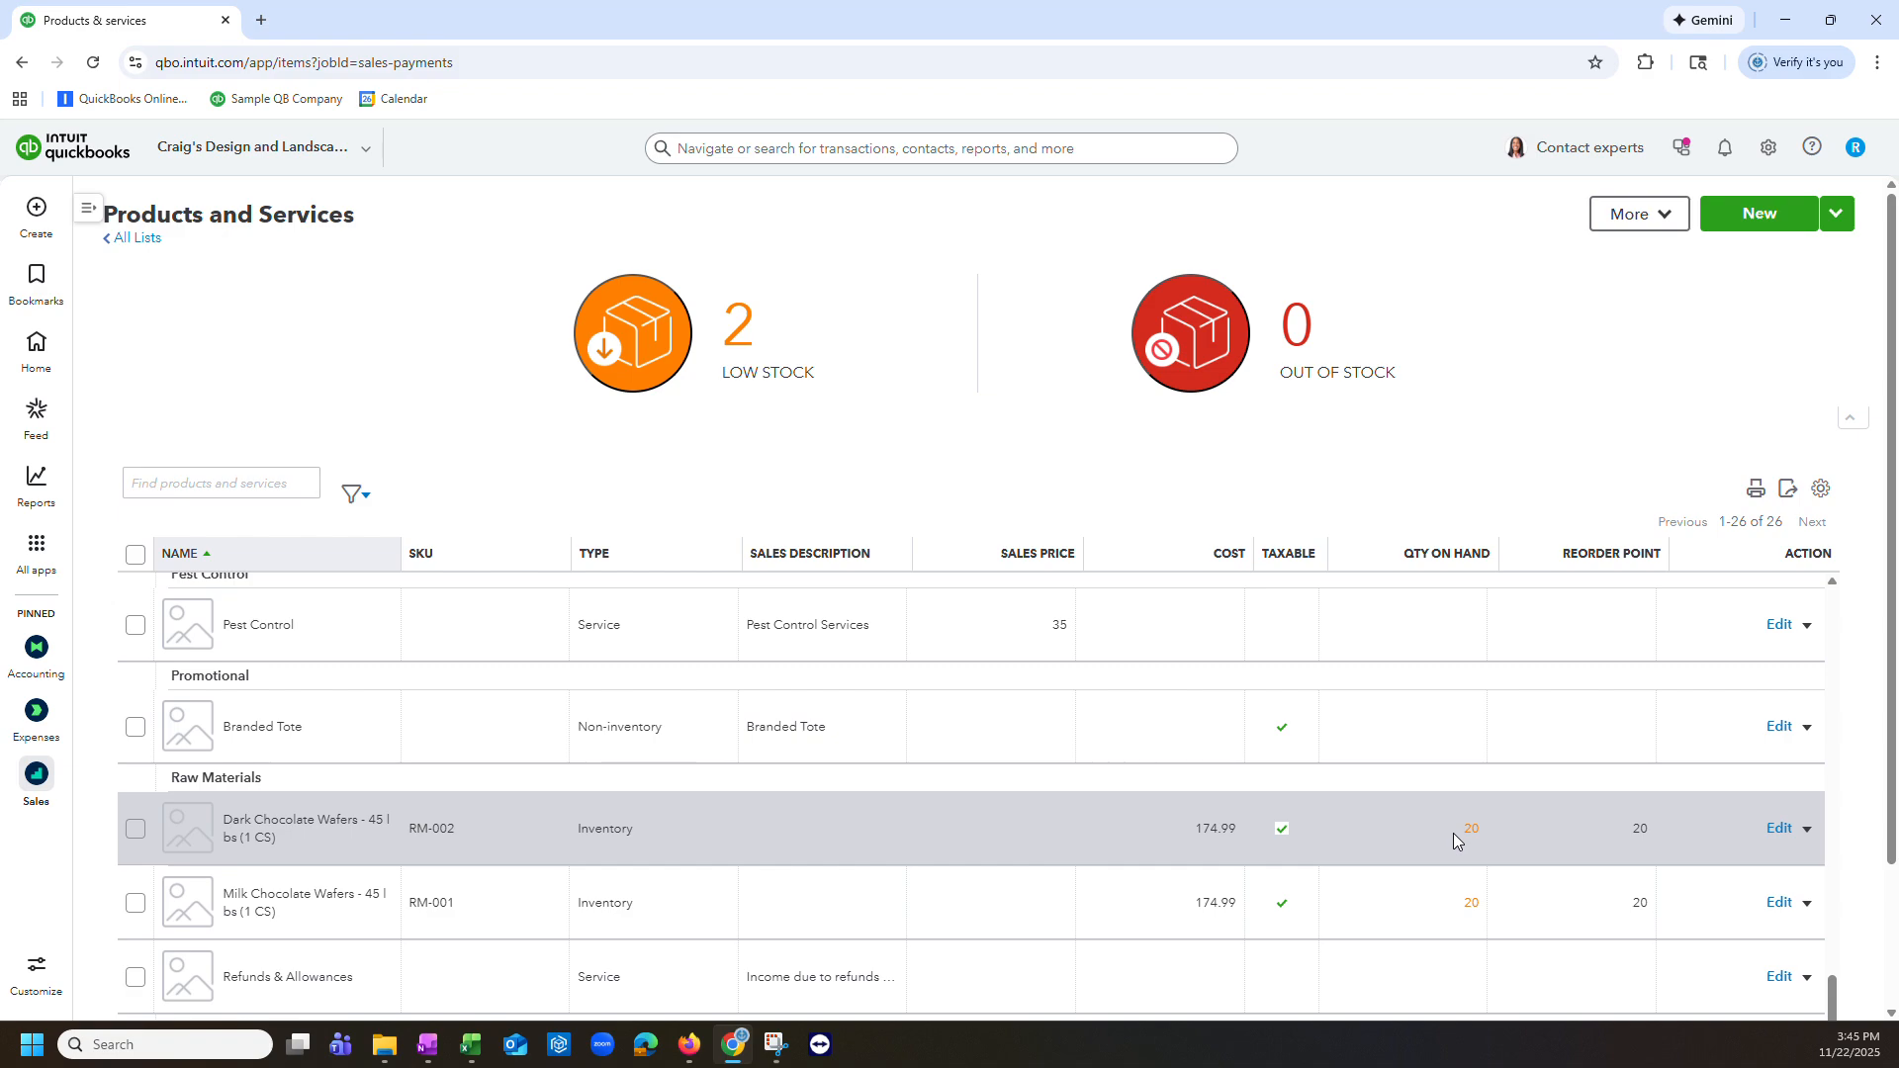
scroll(1454, 833, up, 15)
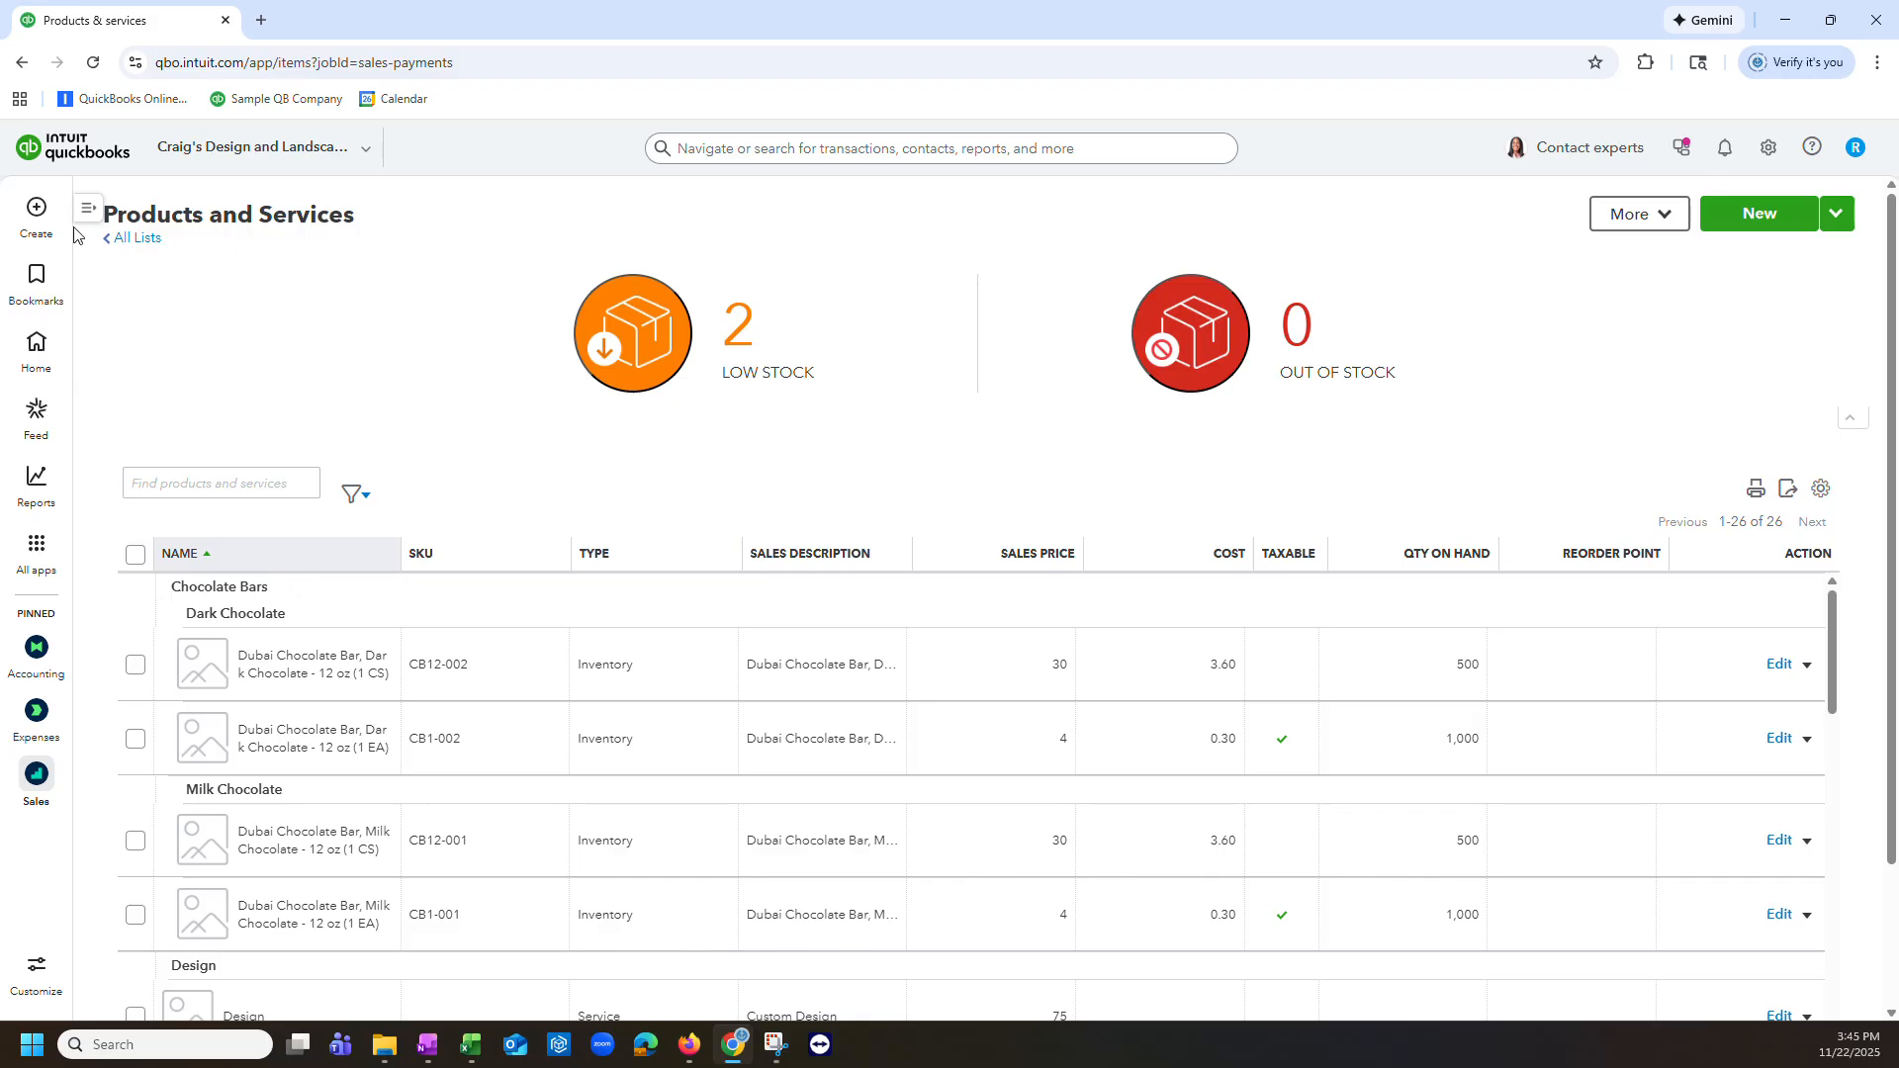
Step: Start a new inventory quantity adjustment and set its adjustment account to Inventory Asset:WIP
click(39, 210)
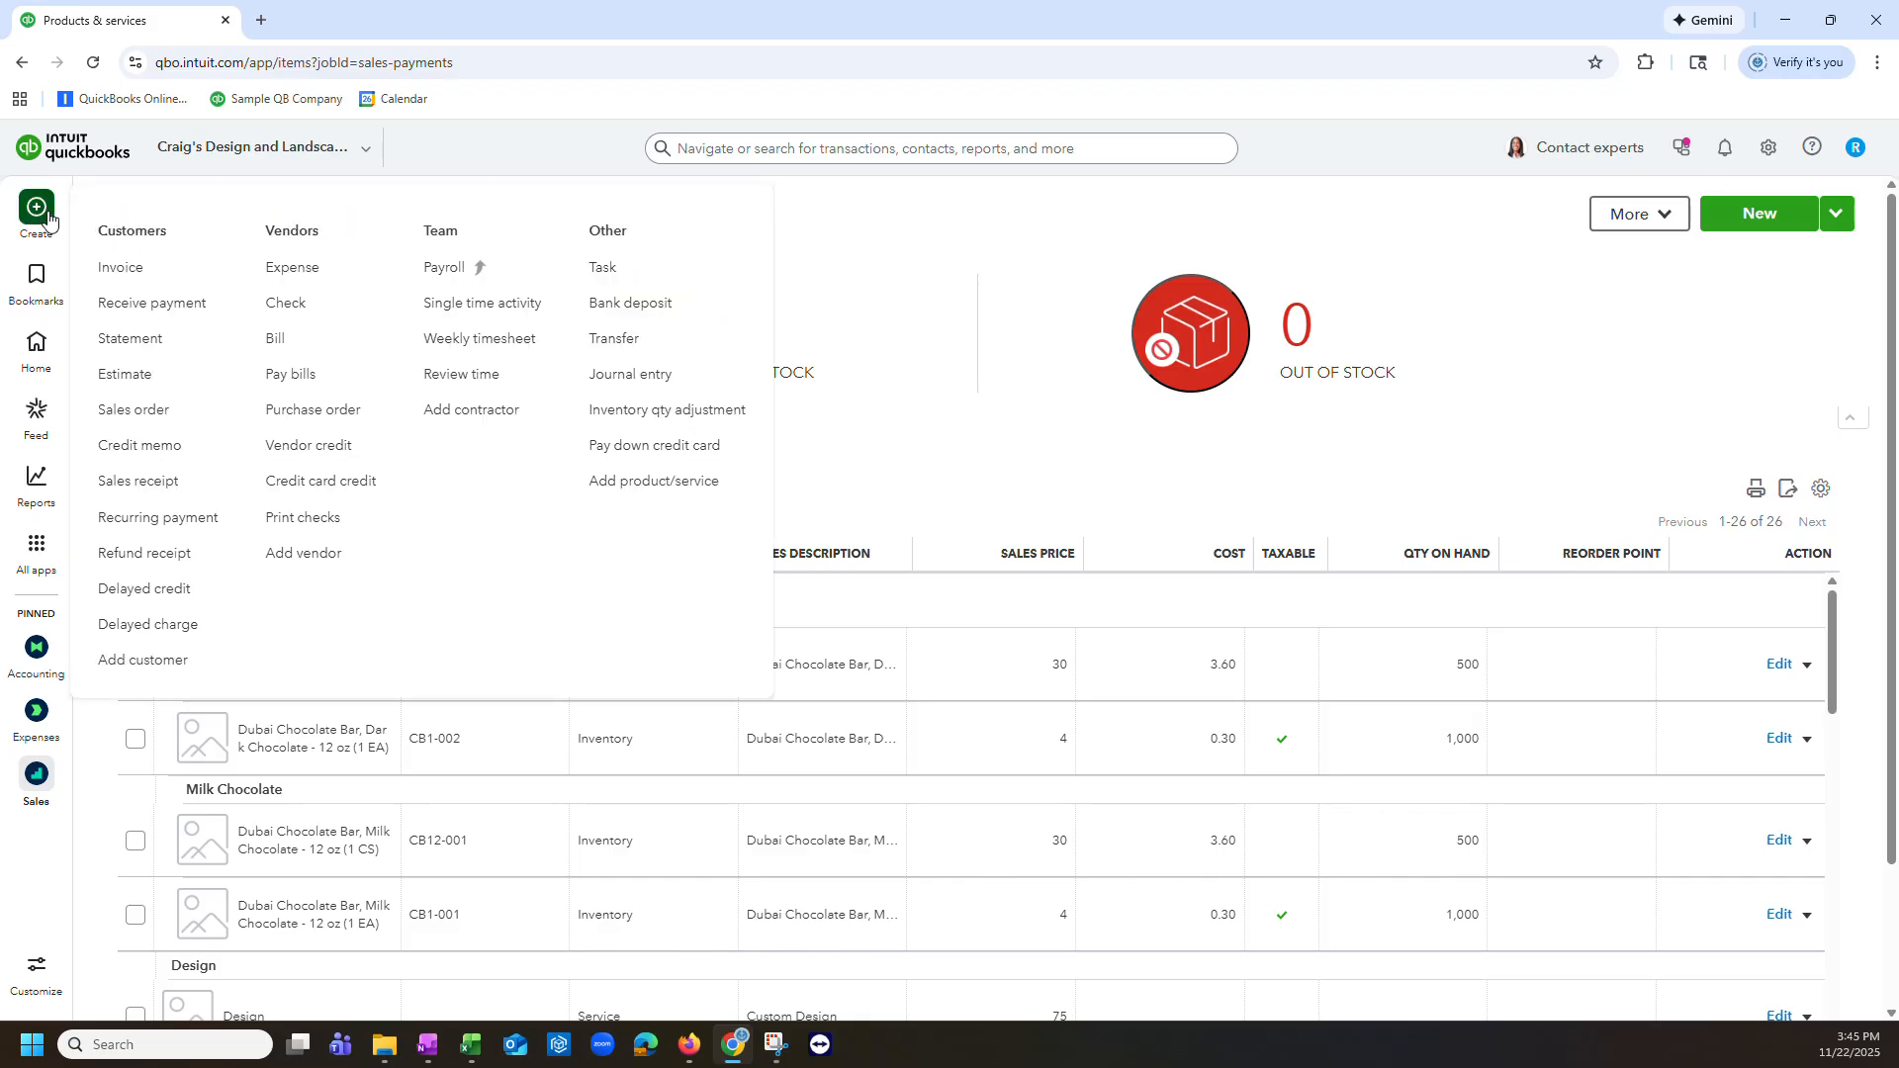
click(655, 419)
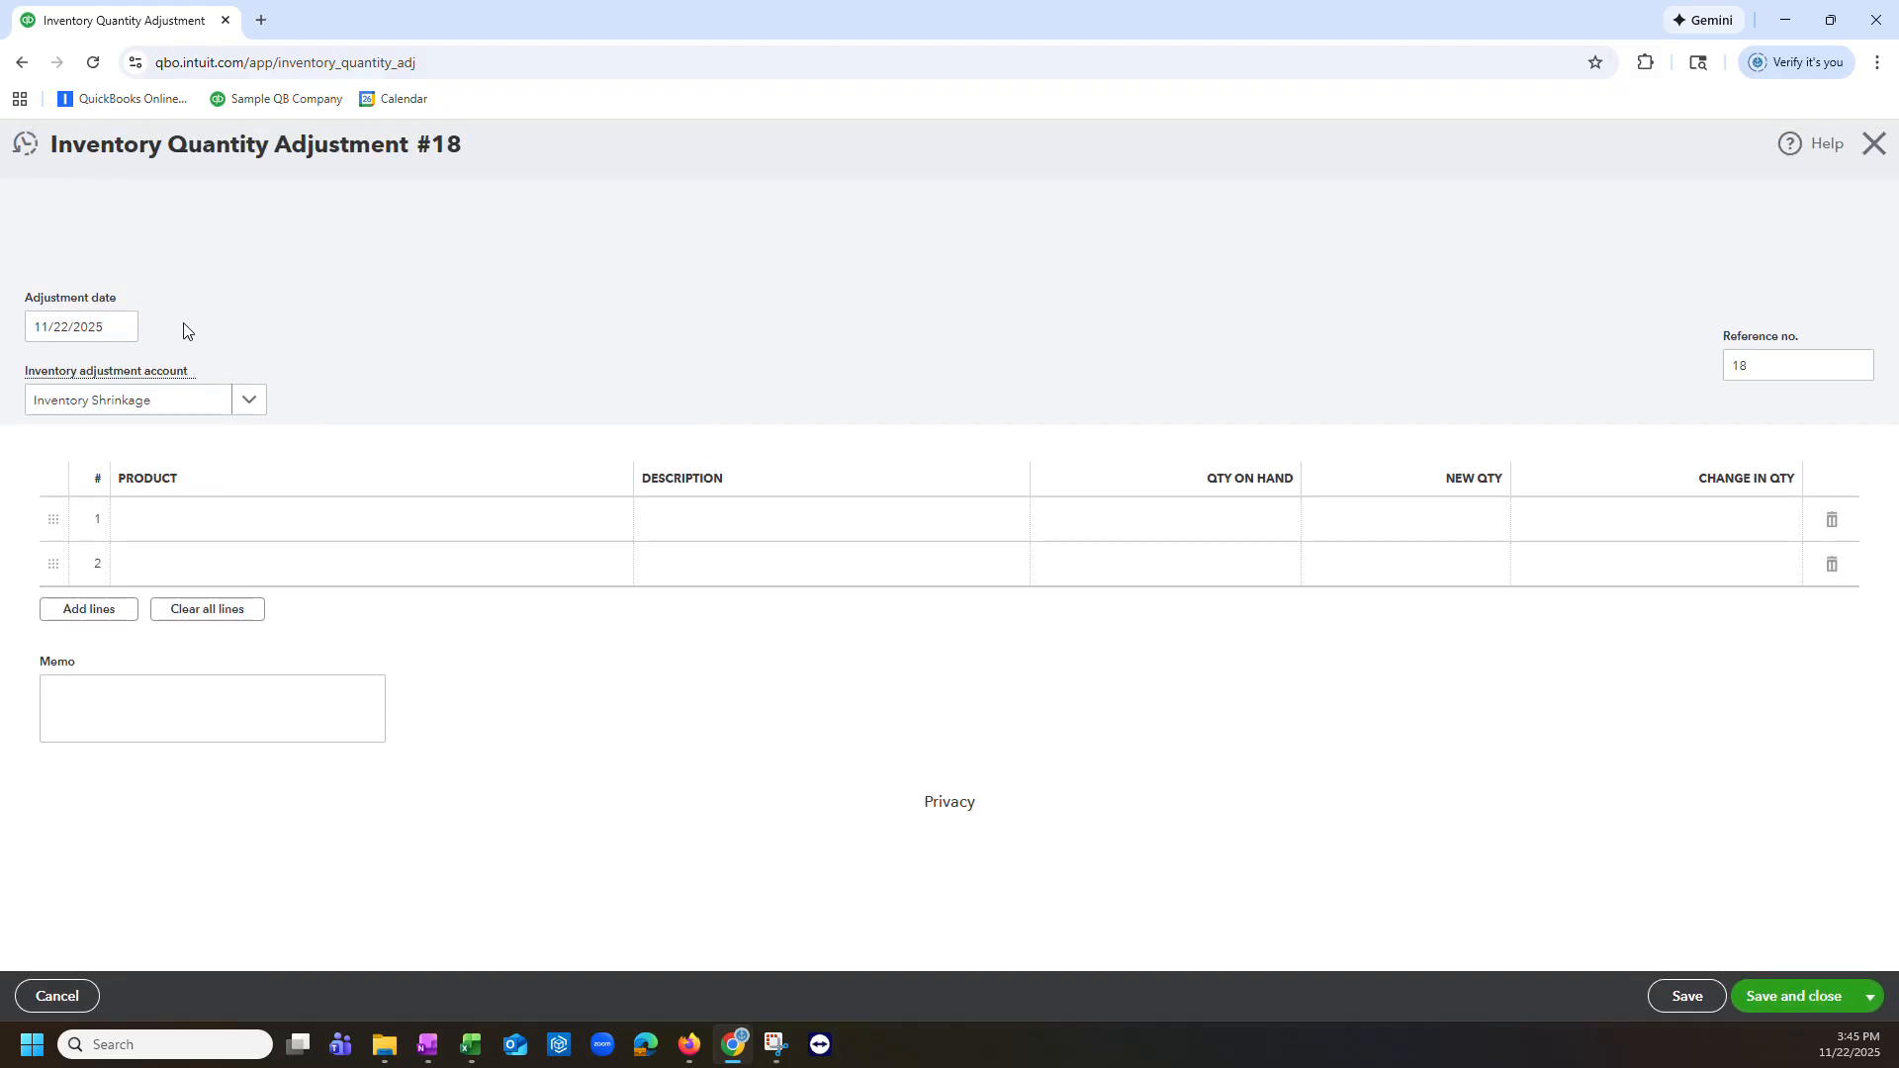
click(251, 401)
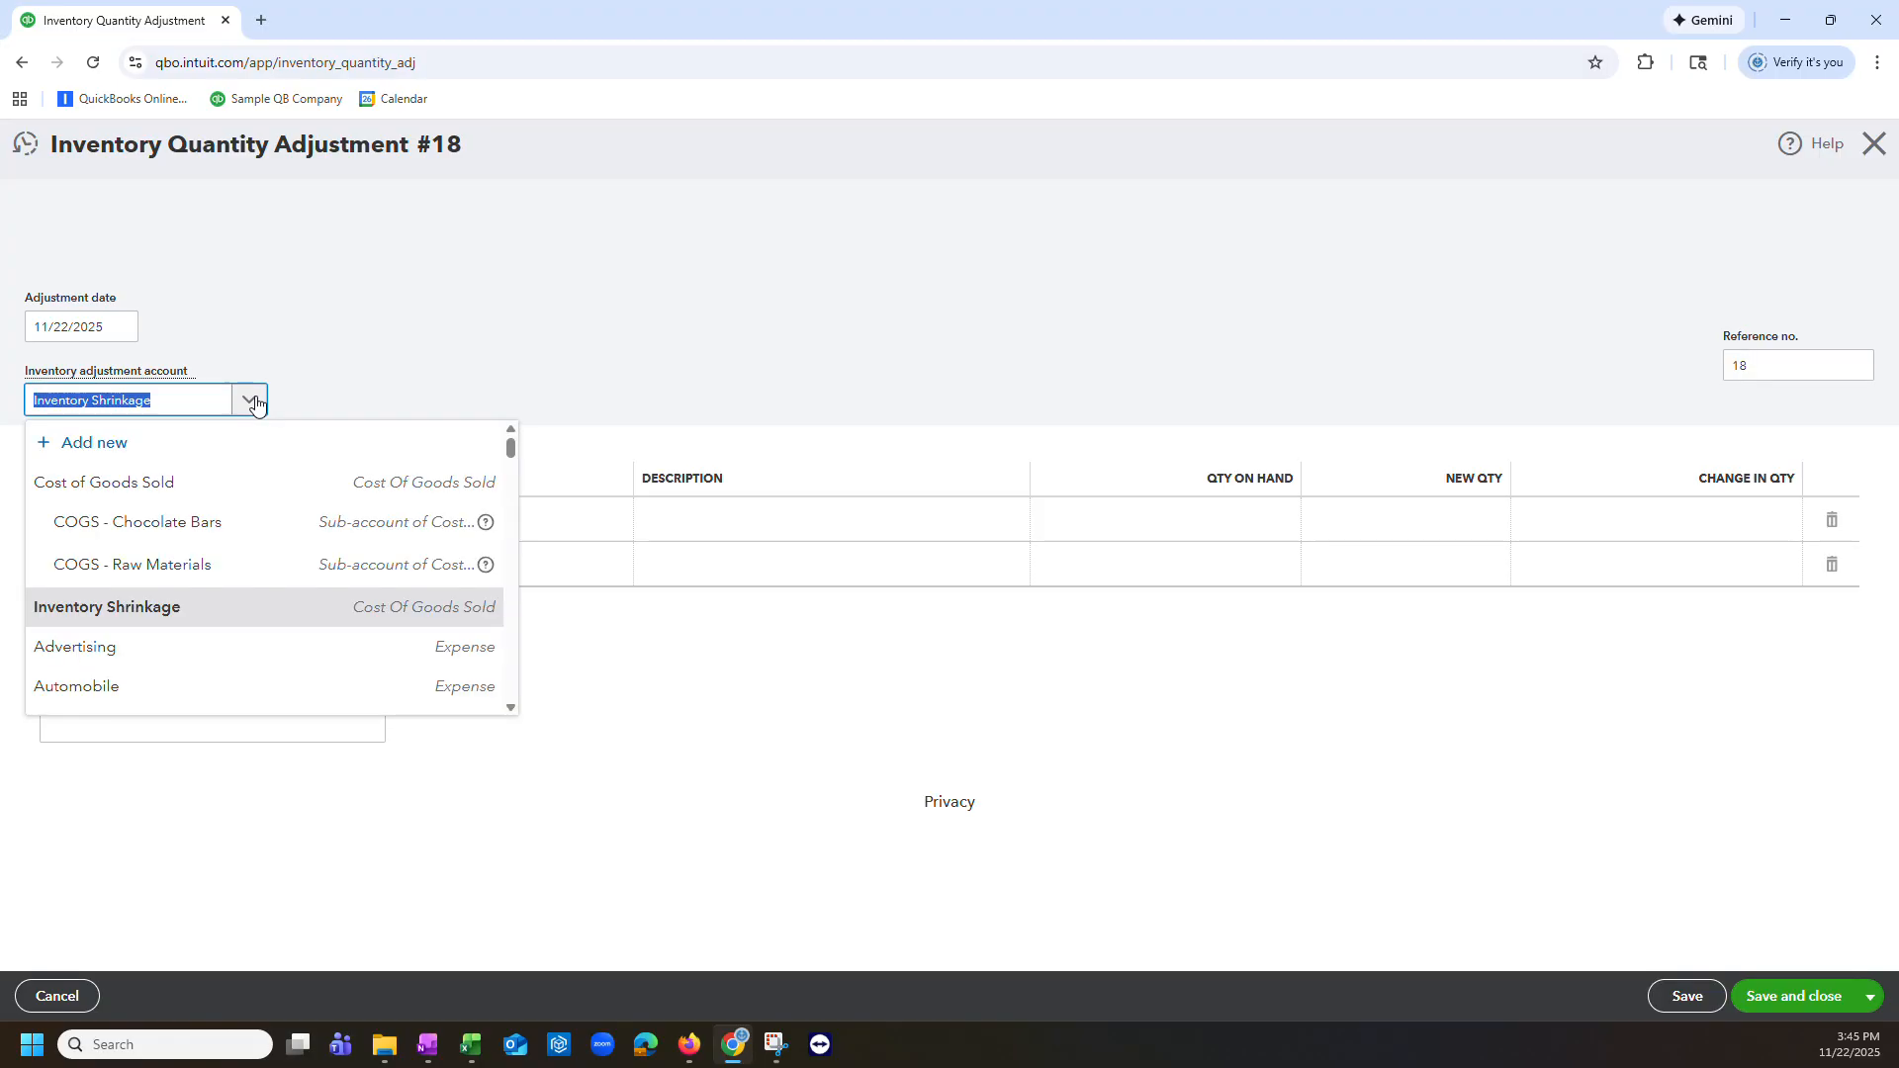
text(wi[)
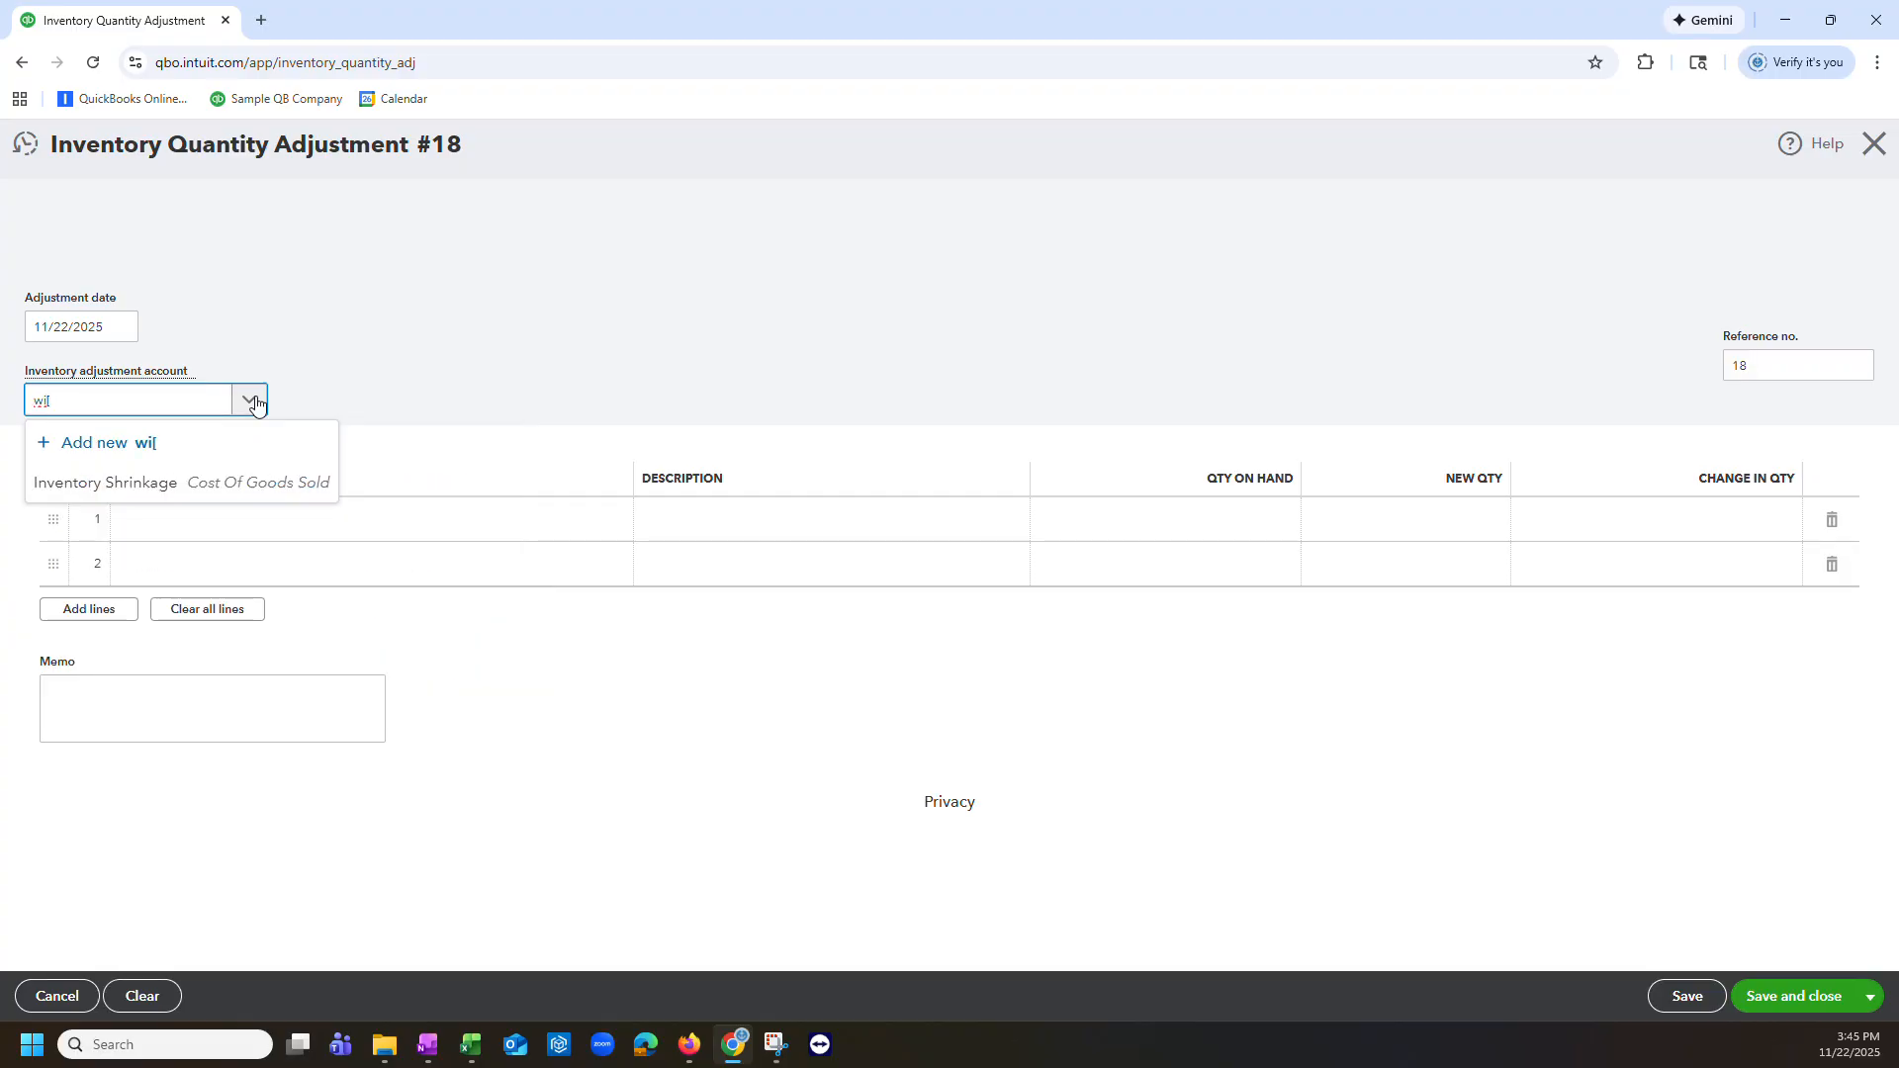
text(p)
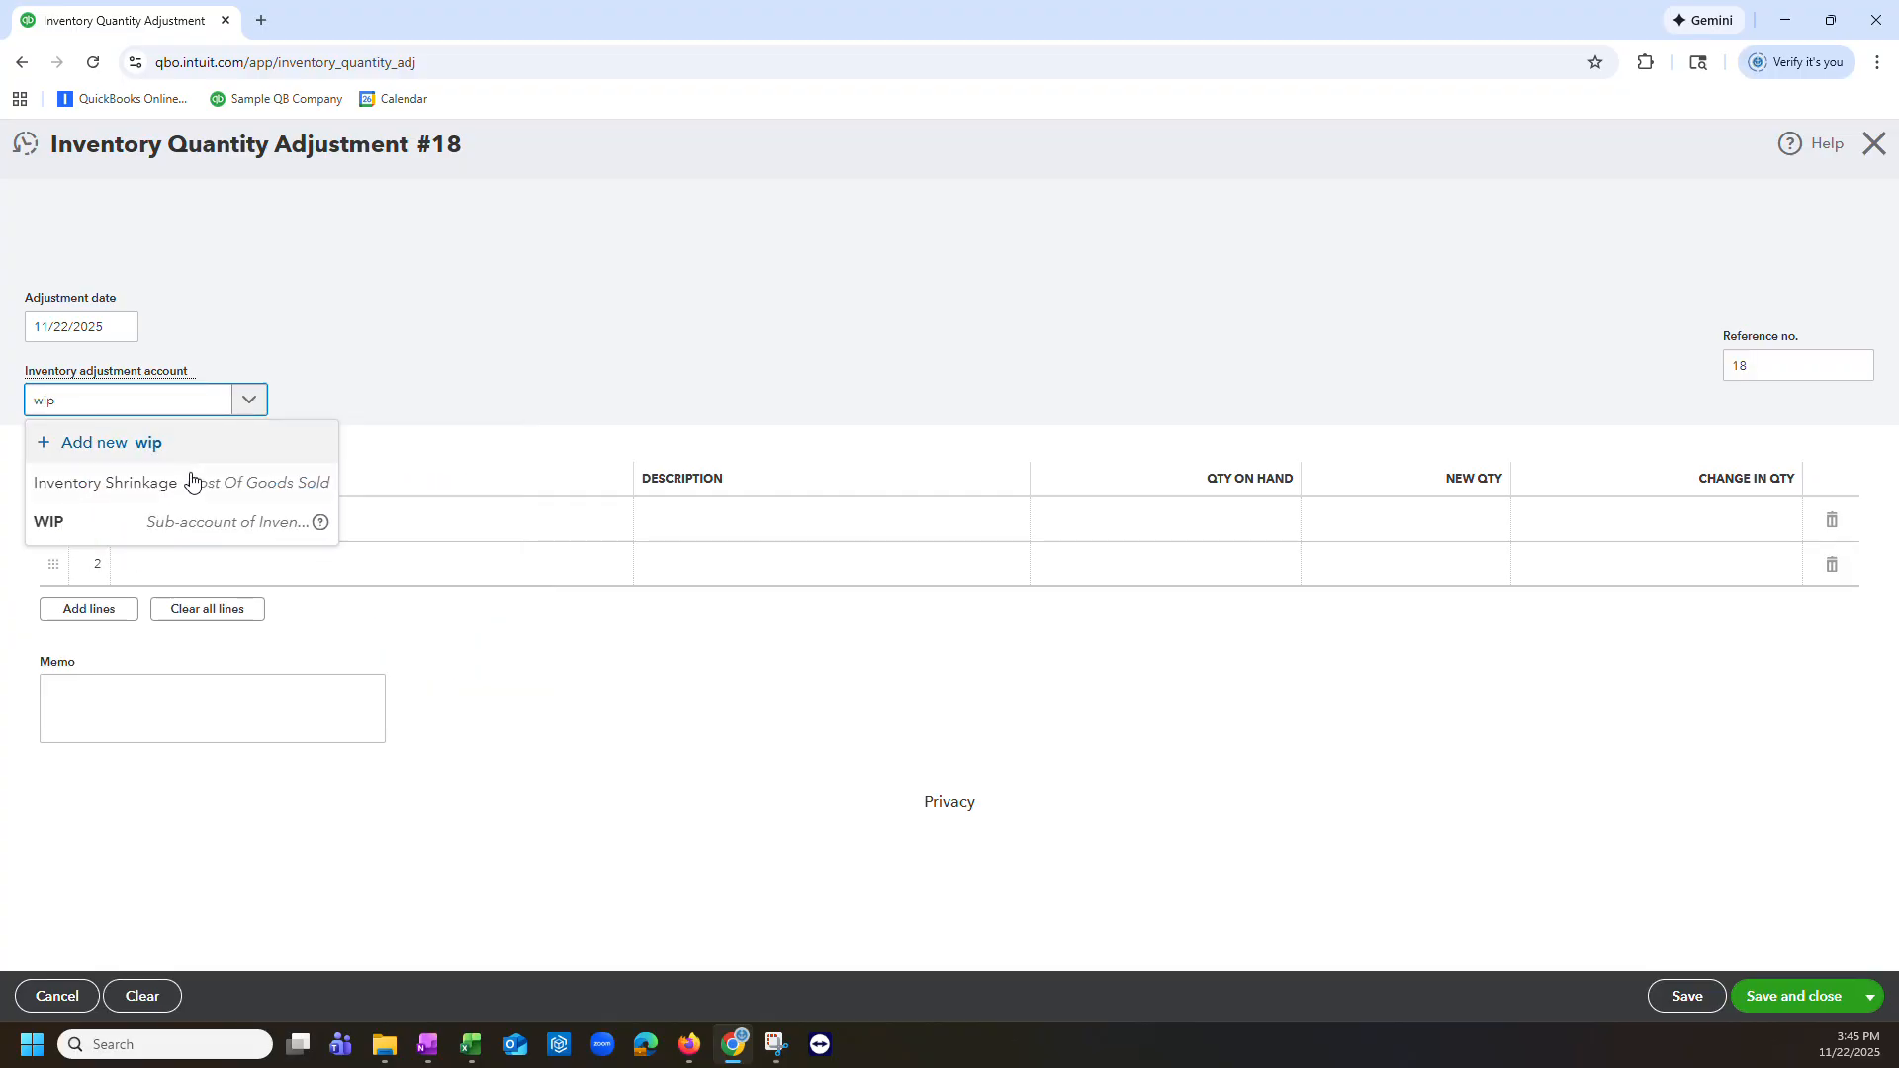
click(148, 525)
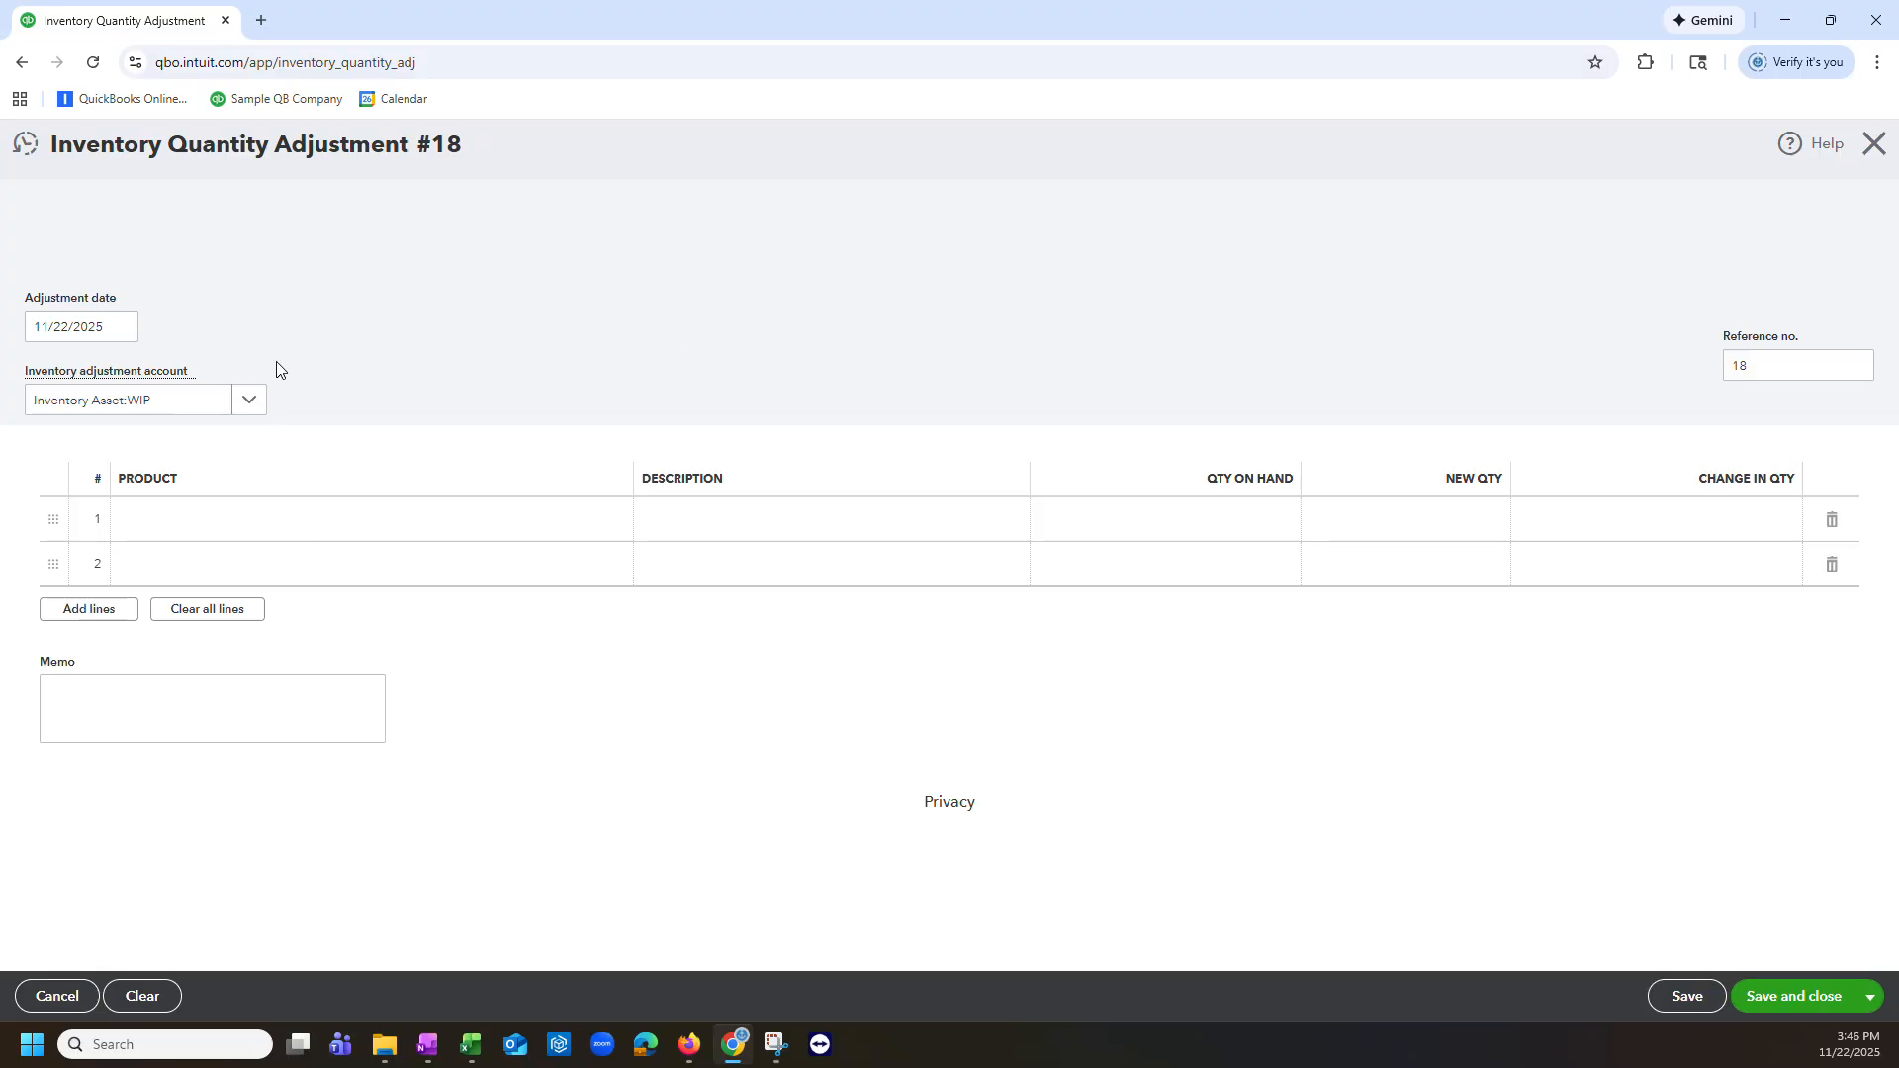
Step: Add the Raw Materials Dark Chocolate Wafers - 45 lbs (1 CS) product to the first adjustment line
click(599, 525)
click(608, 529)
scroll(599, 629, down, 5)
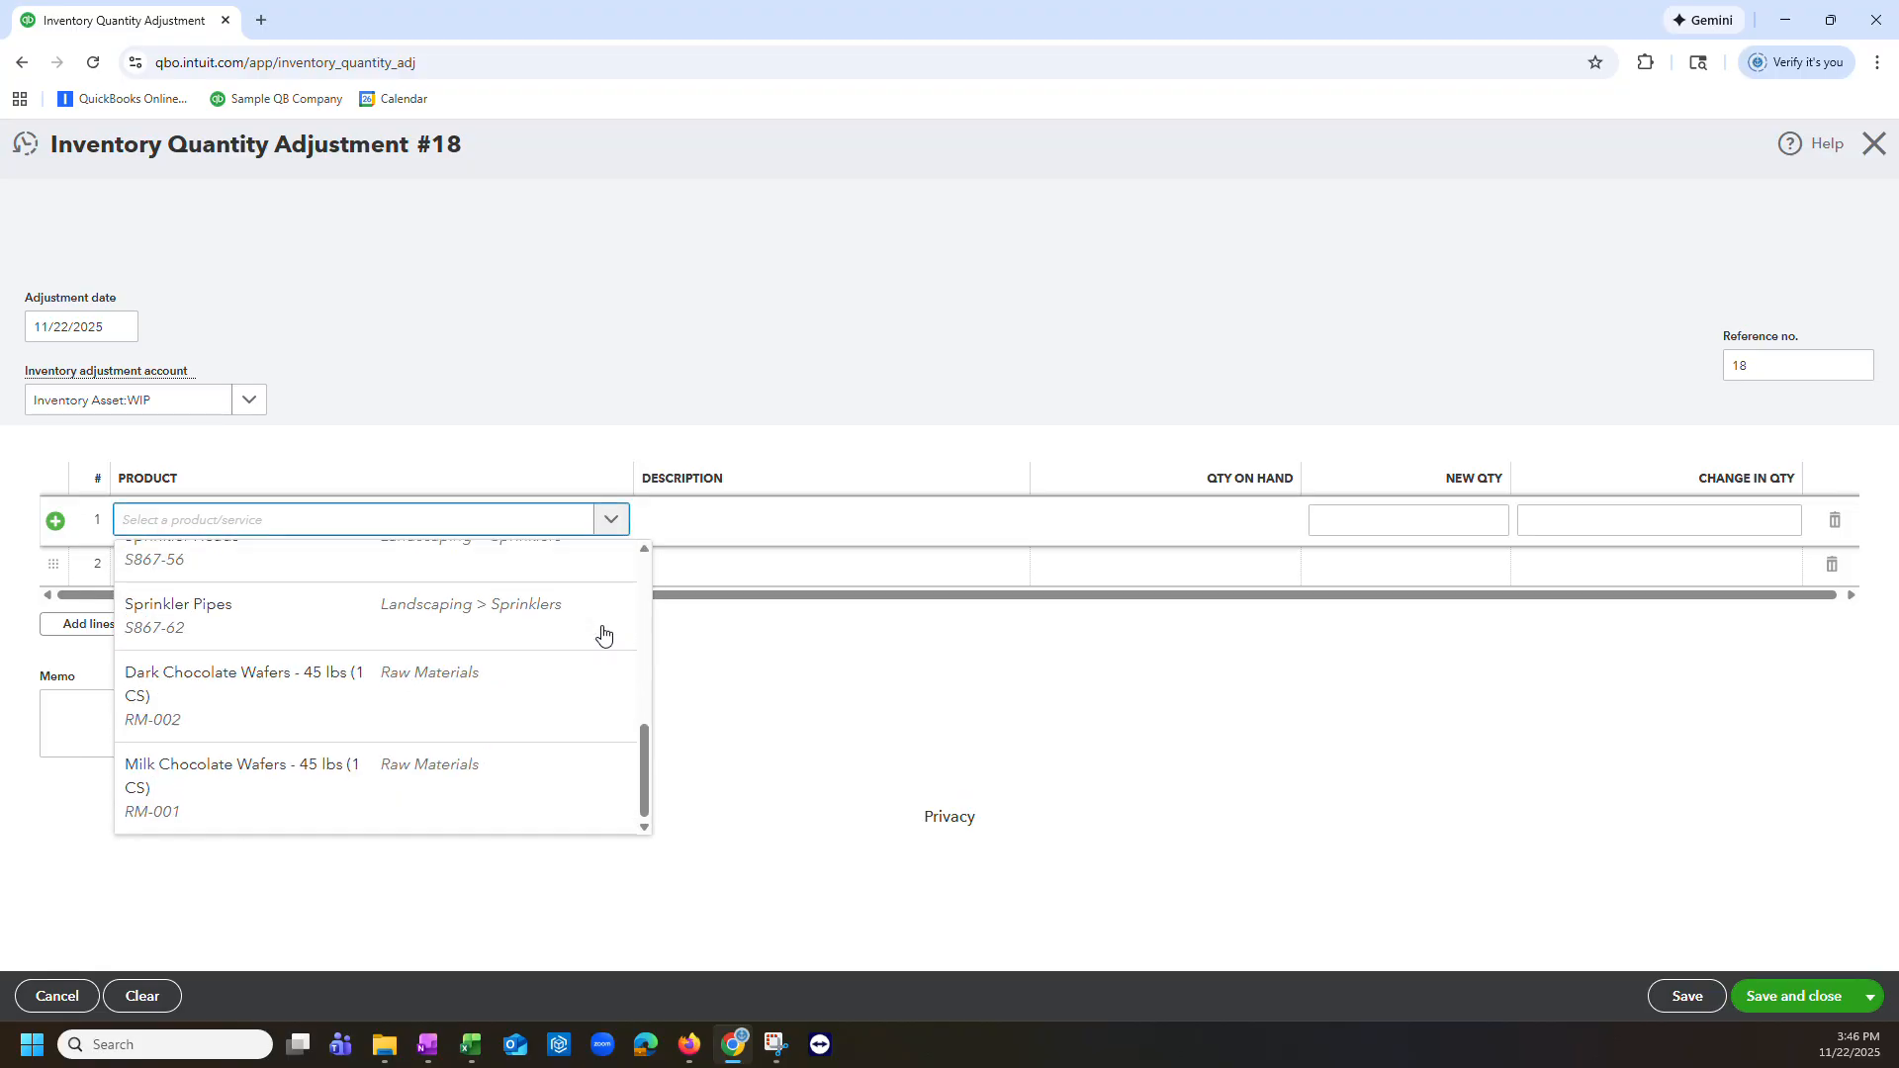
click(538, 715)
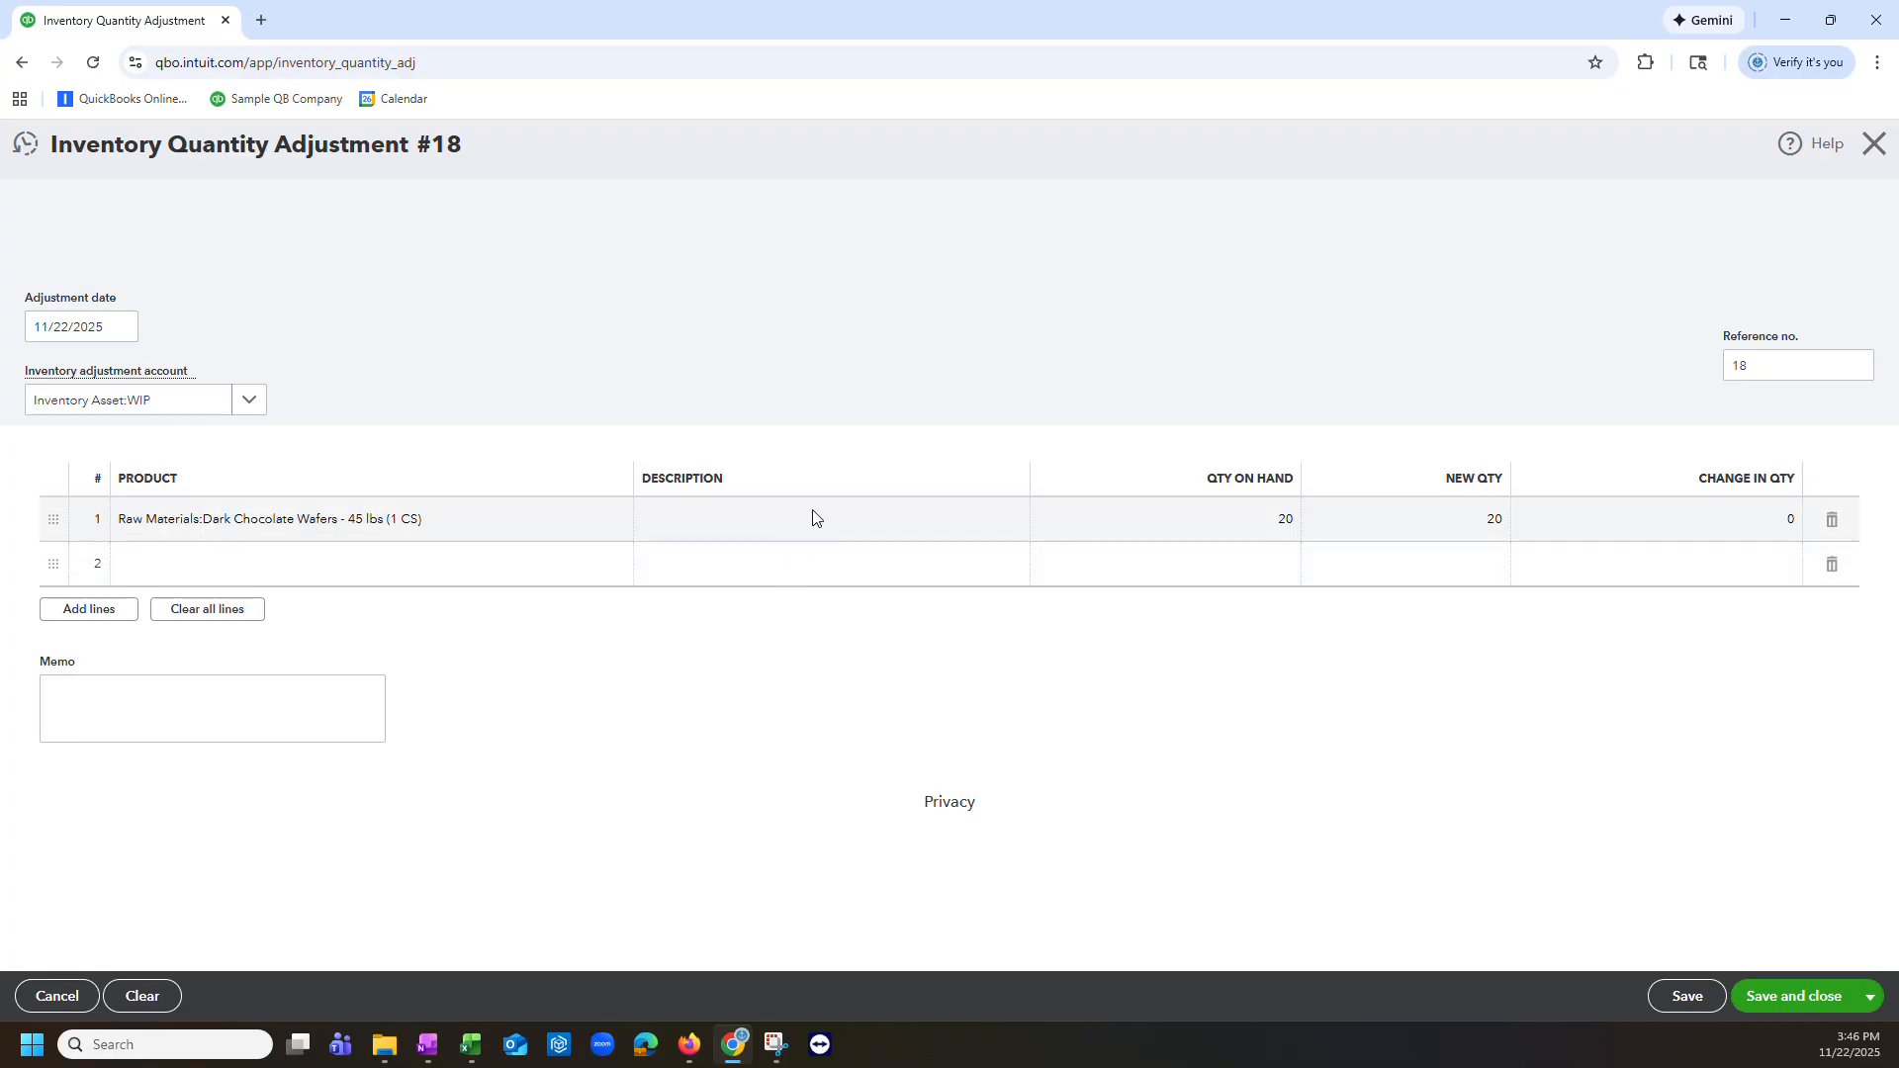
Step: Set the wafers' new quantity to 19 and save and close the adjustment
key(Tab)
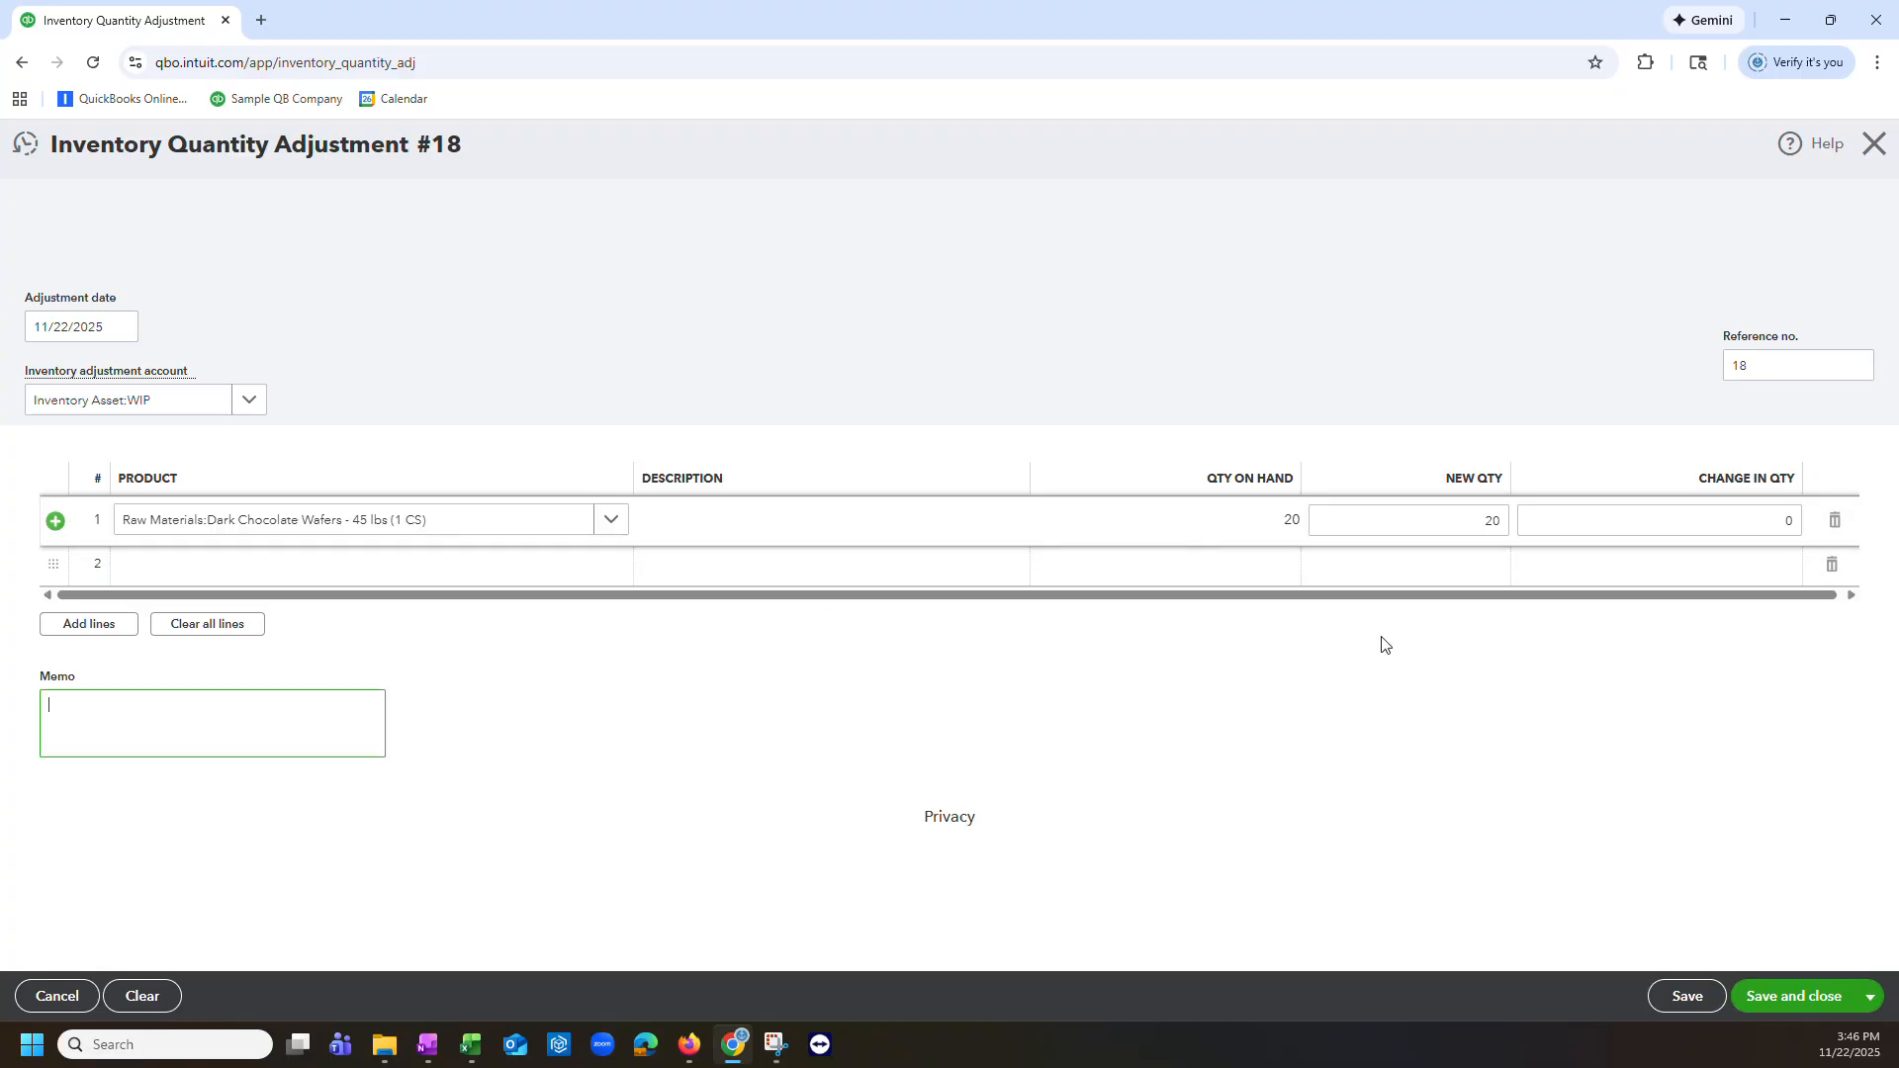
click(1440, 520)
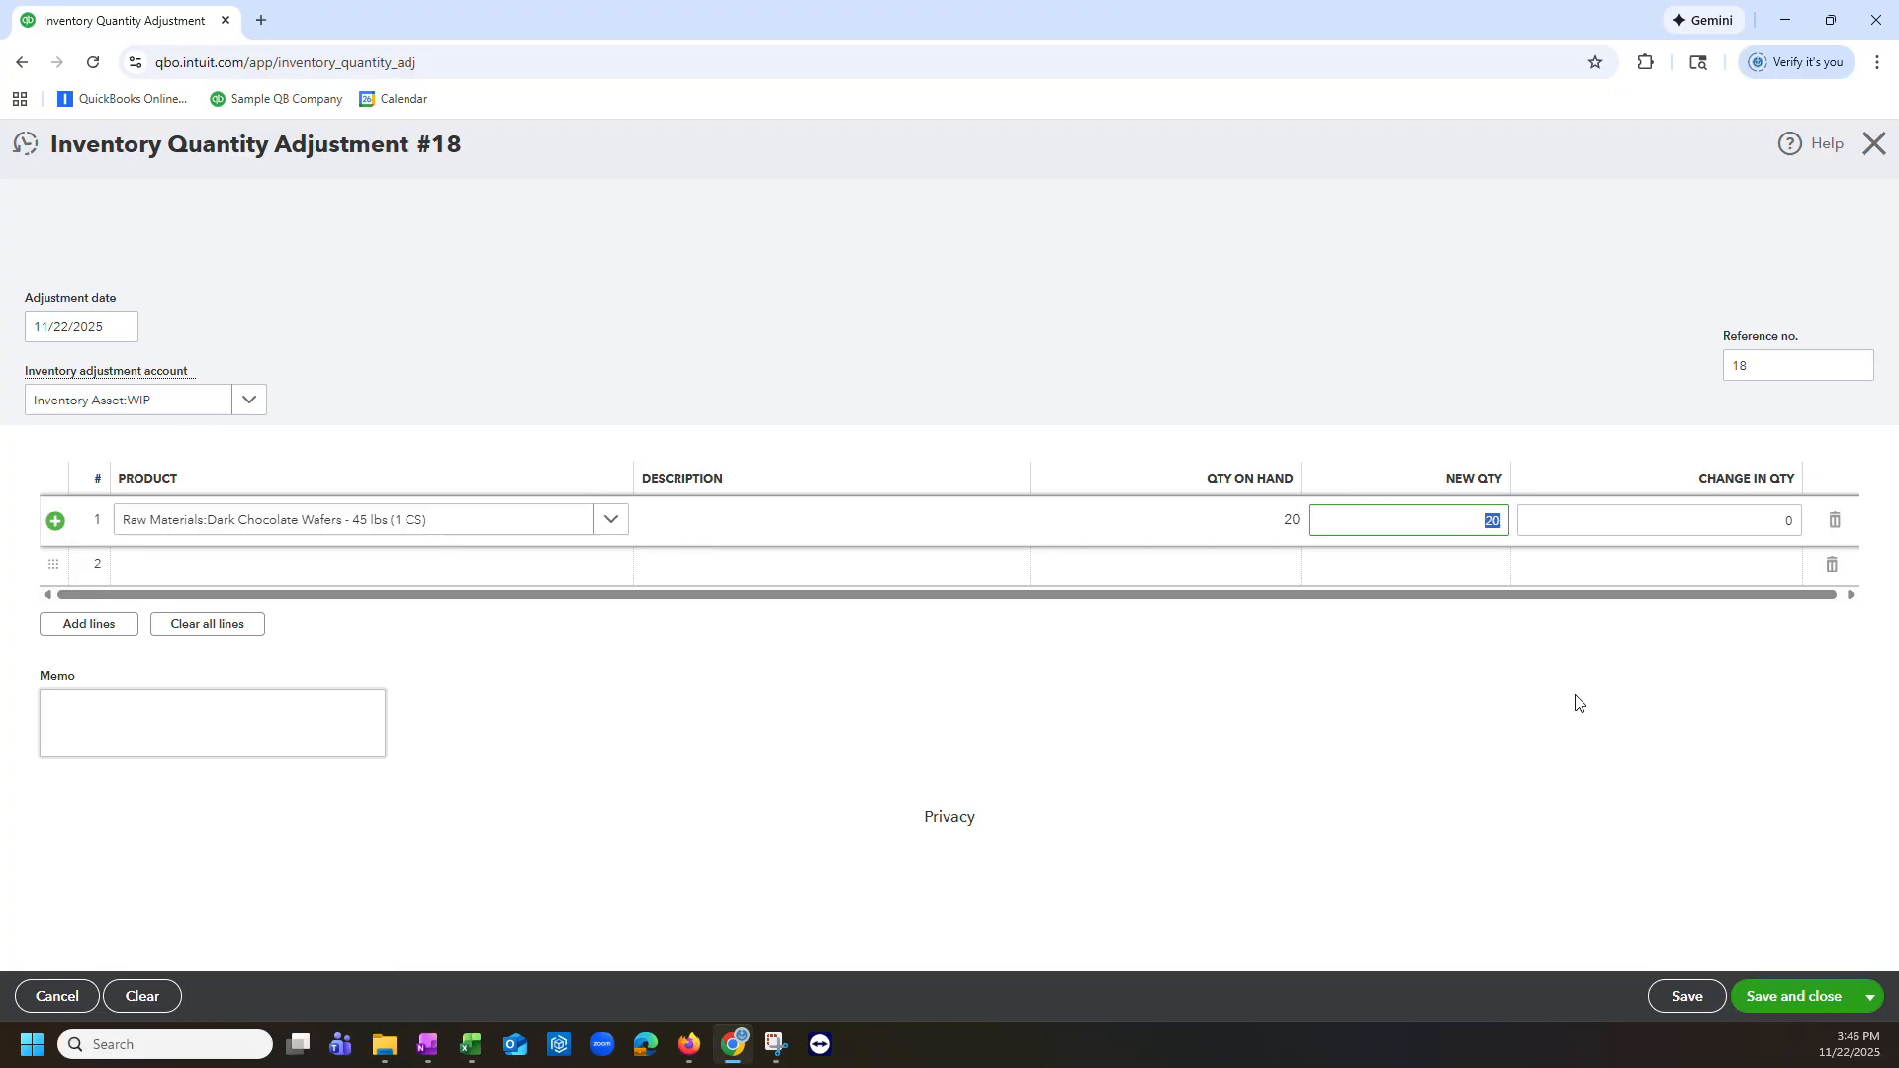
text(1)
key(Tab)
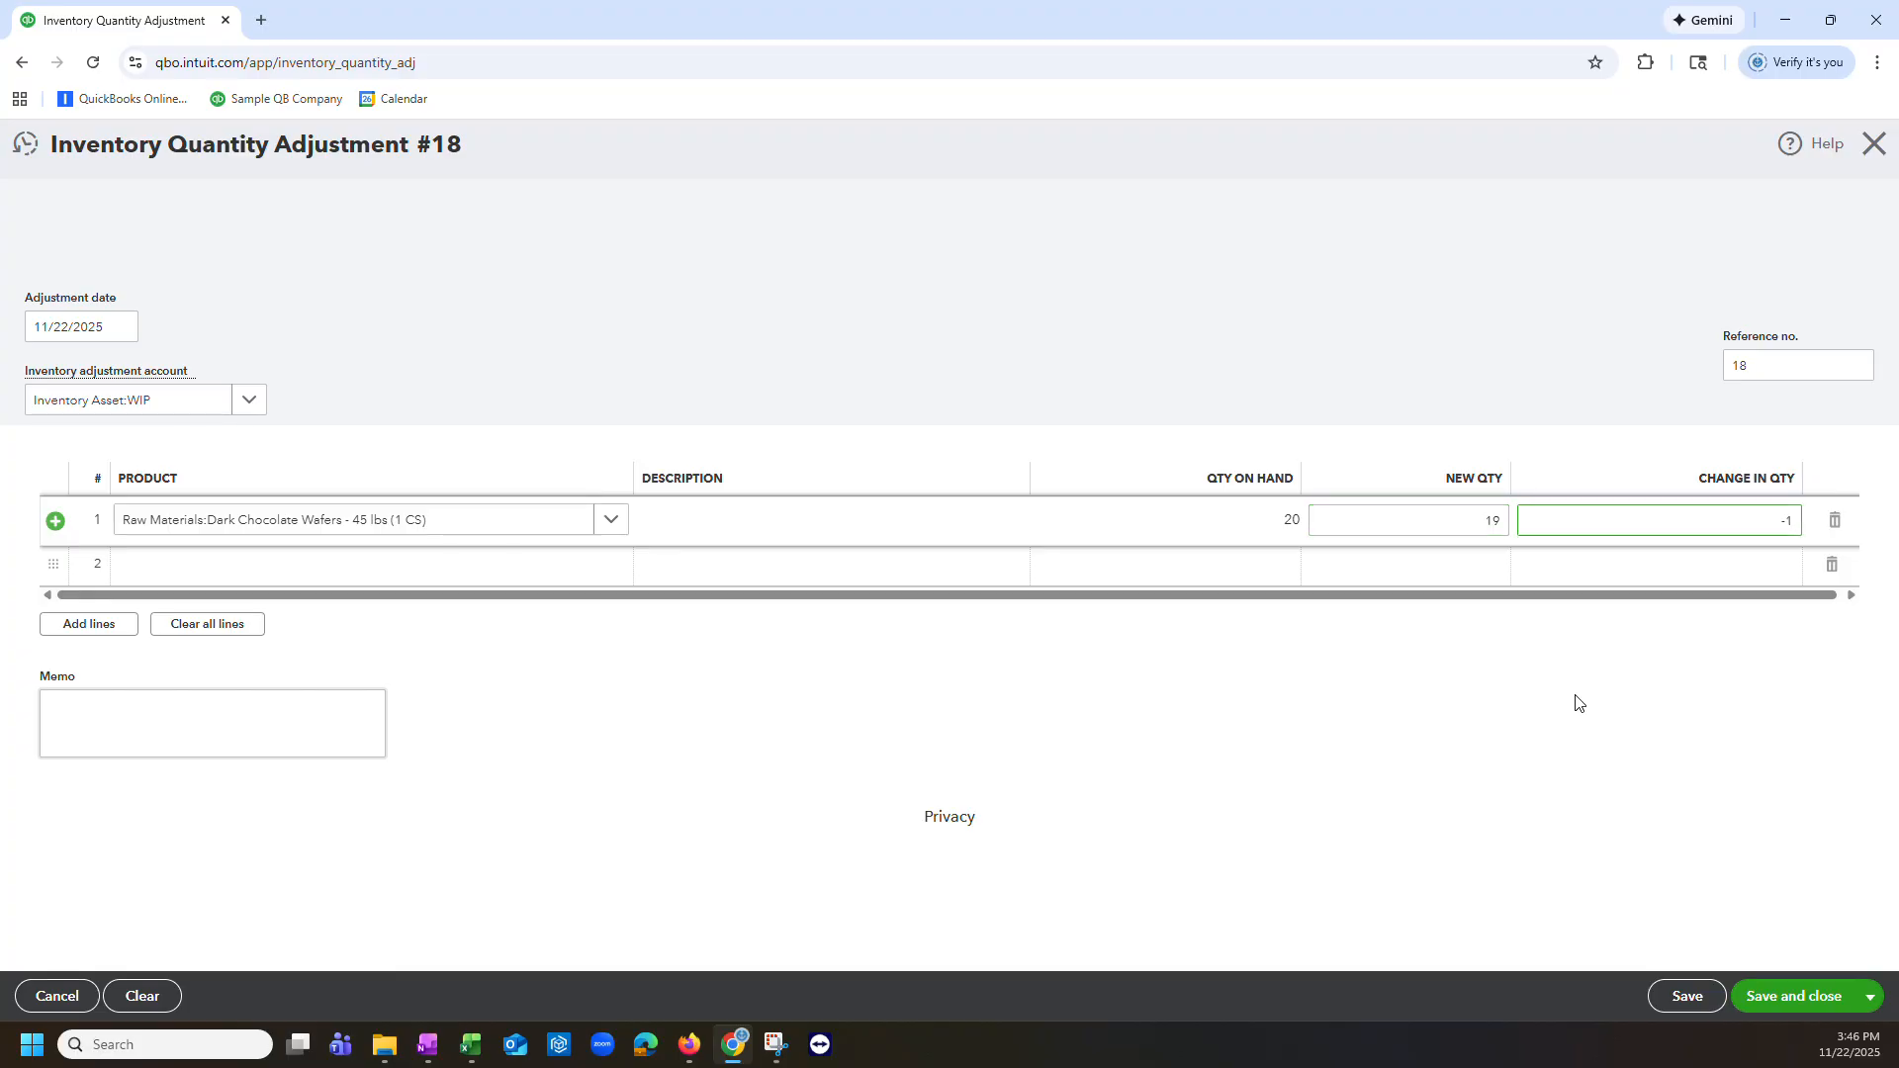
key(Tab)
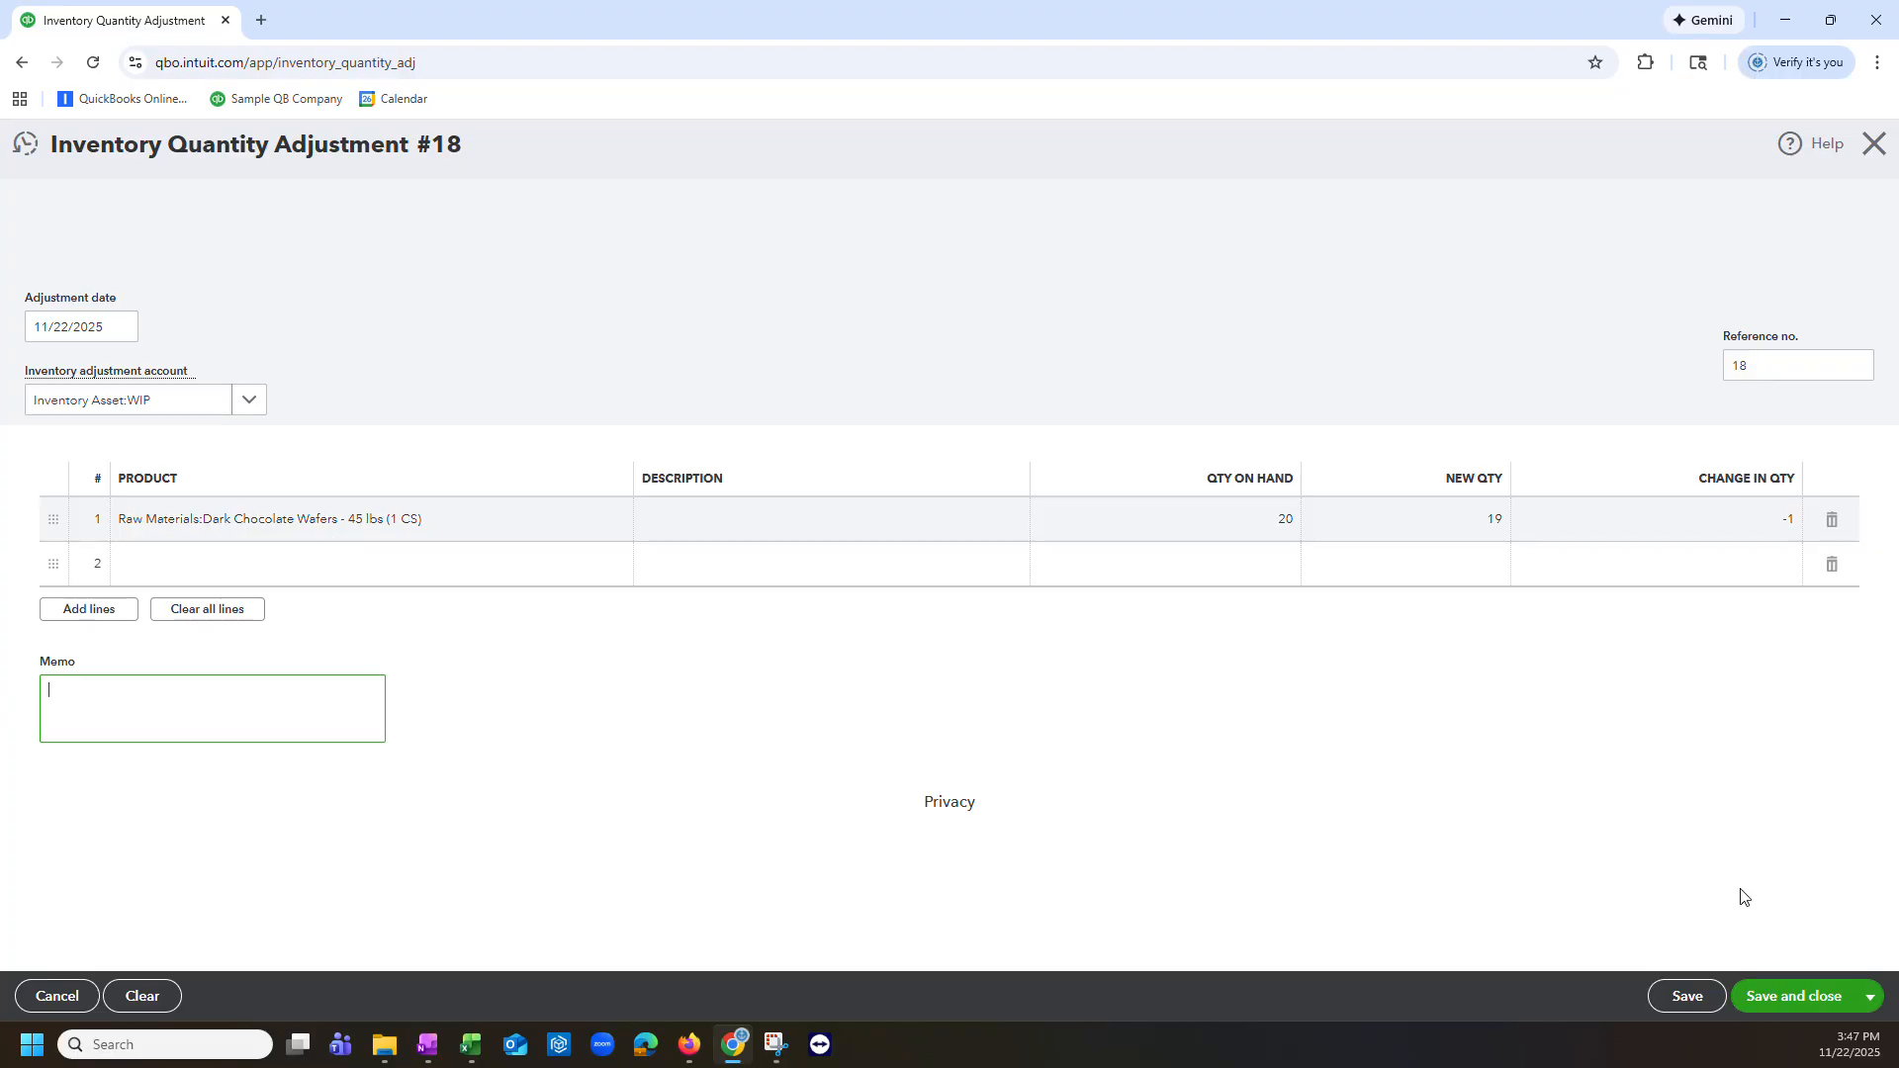
click(1809, 1001)
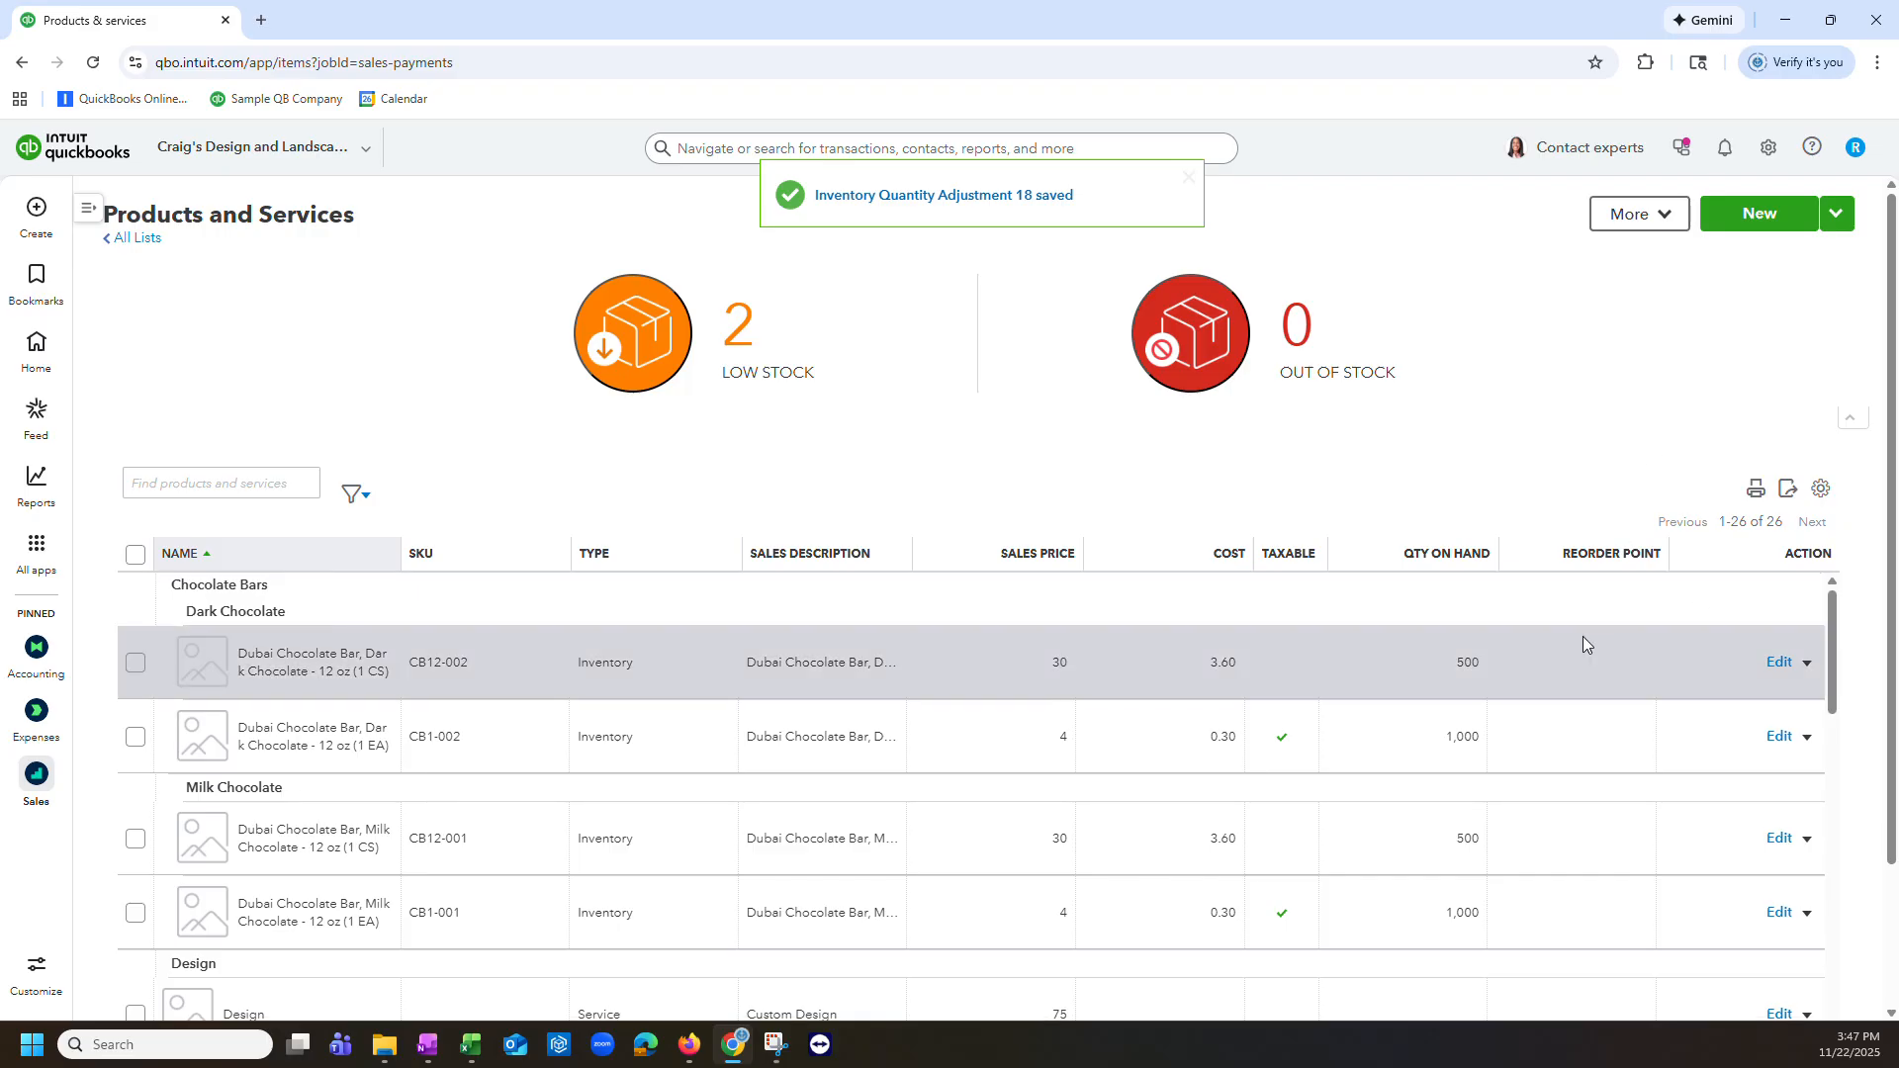
Step: Start a new inventory quantity adjustment and set its adjustment account to Inventory Asset:WIP
scroll(1588, 663, down, 15)
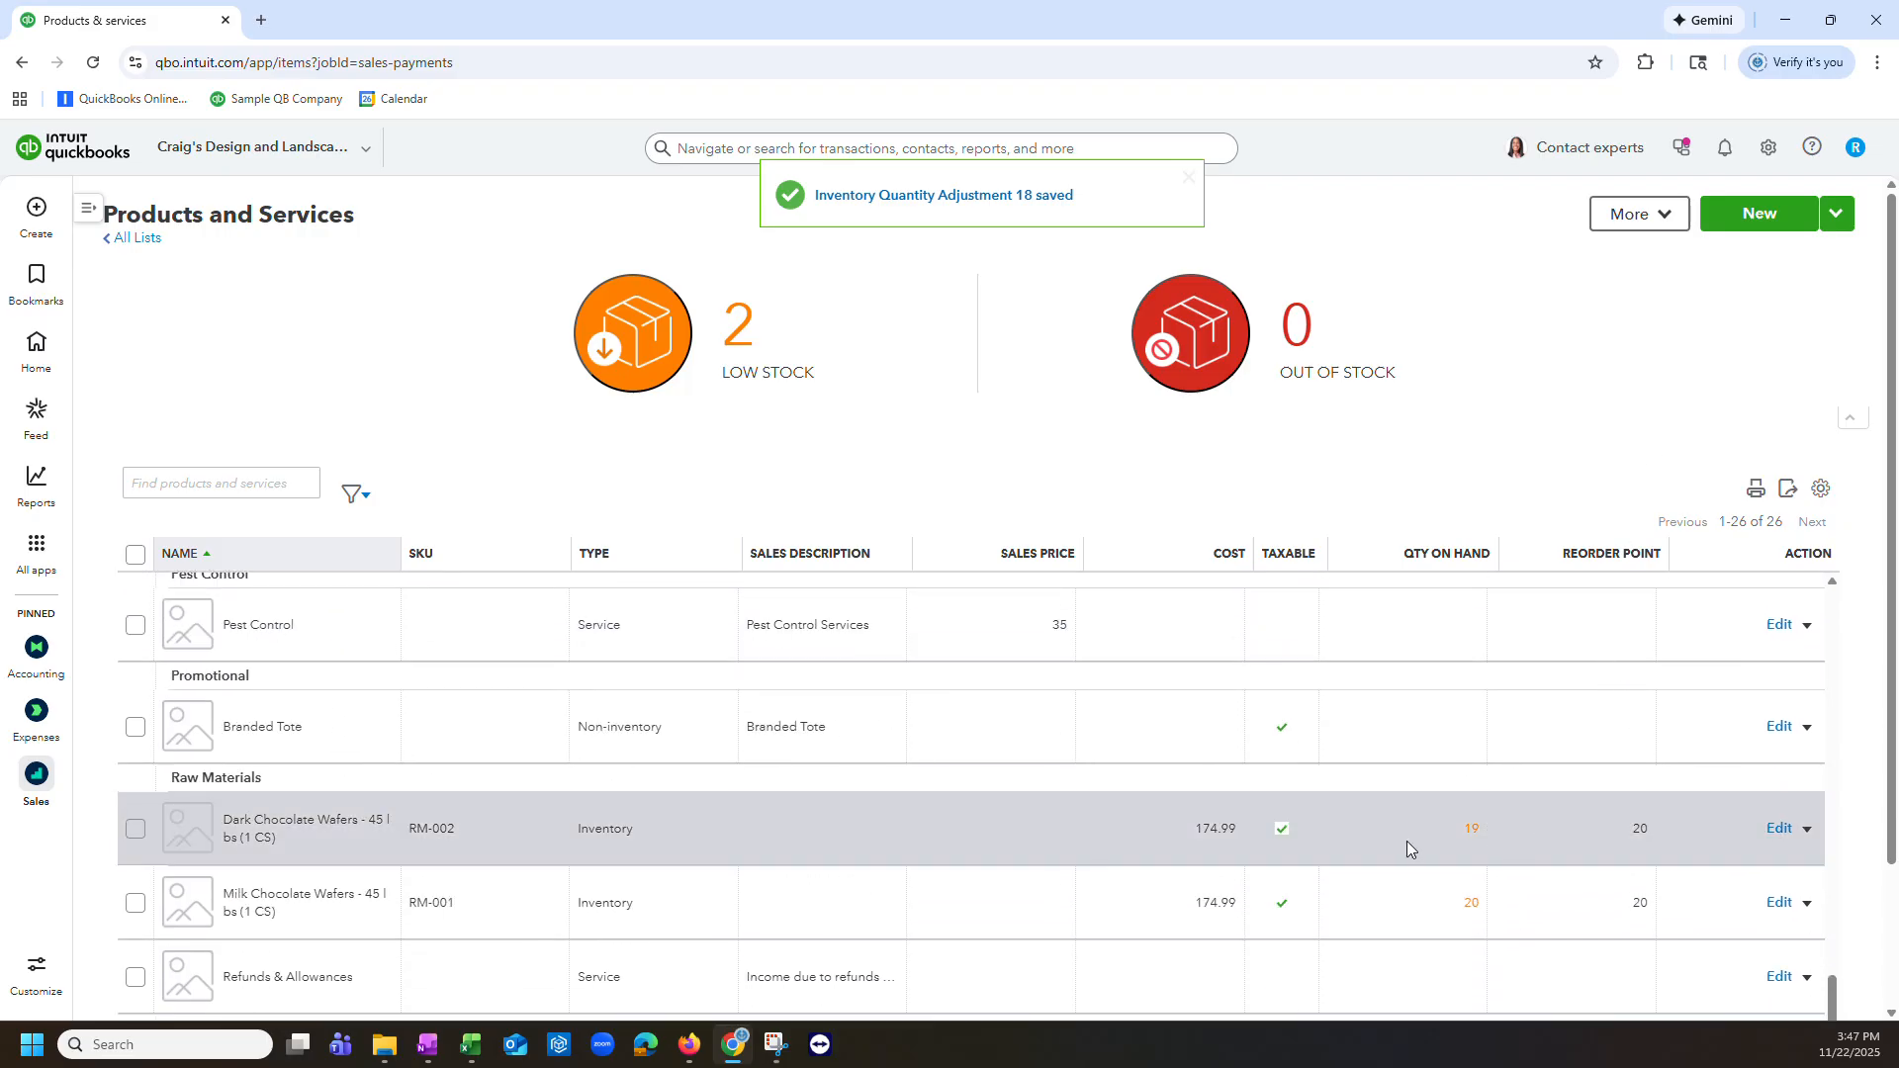
click(38, 210)
click(659, 410)
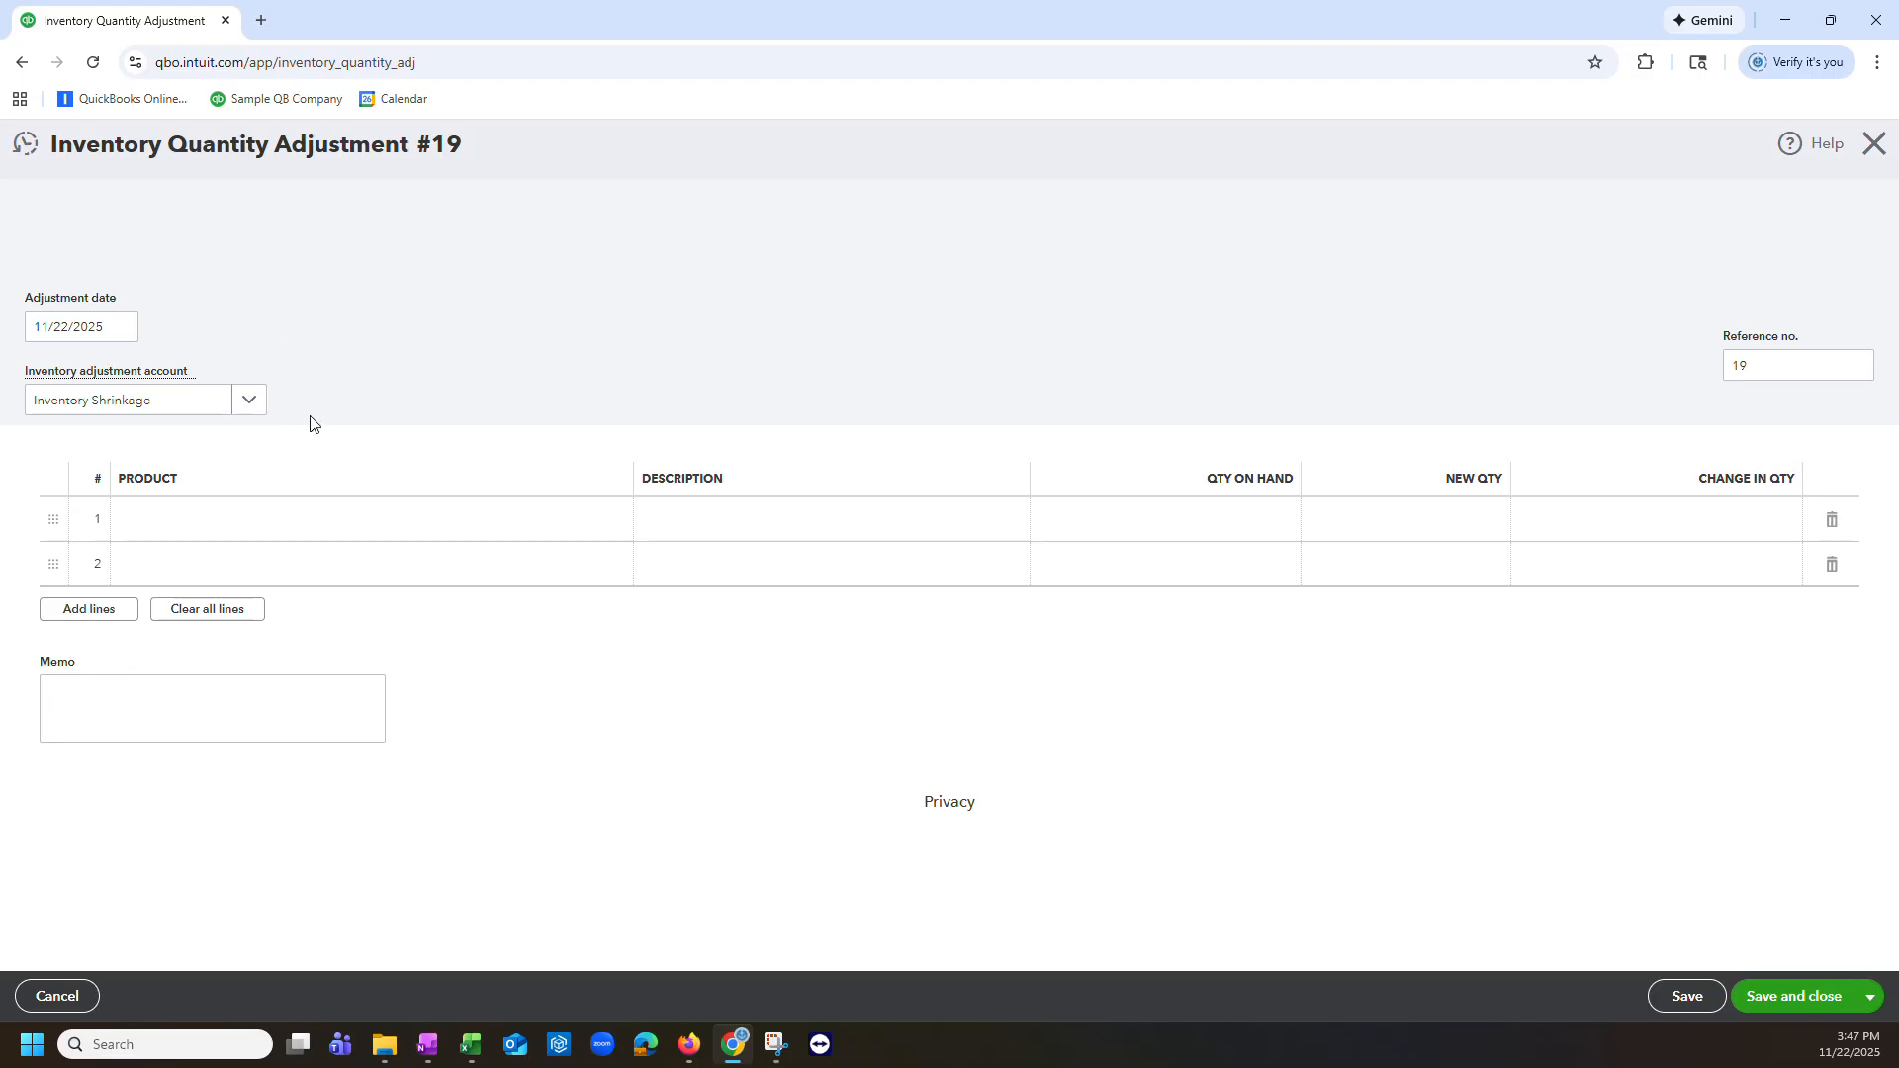
click(249, 403)
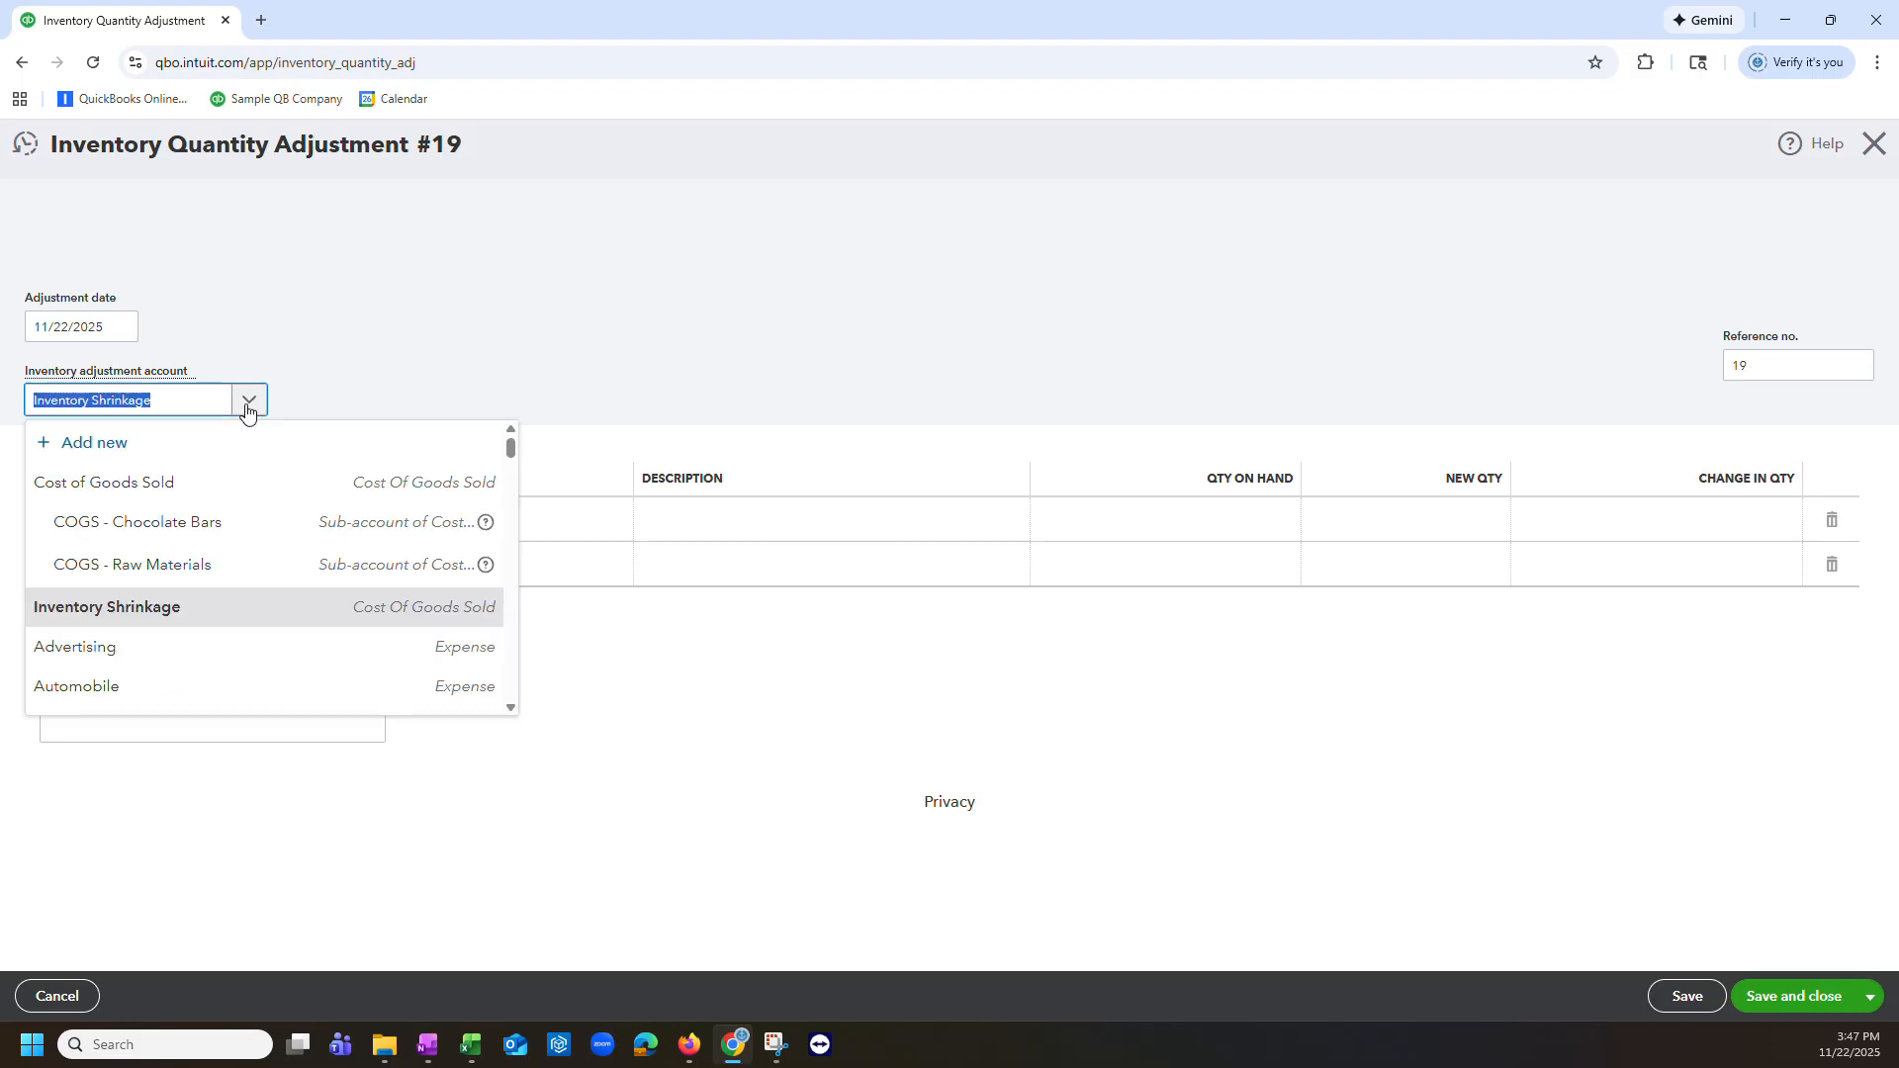
text(wip)
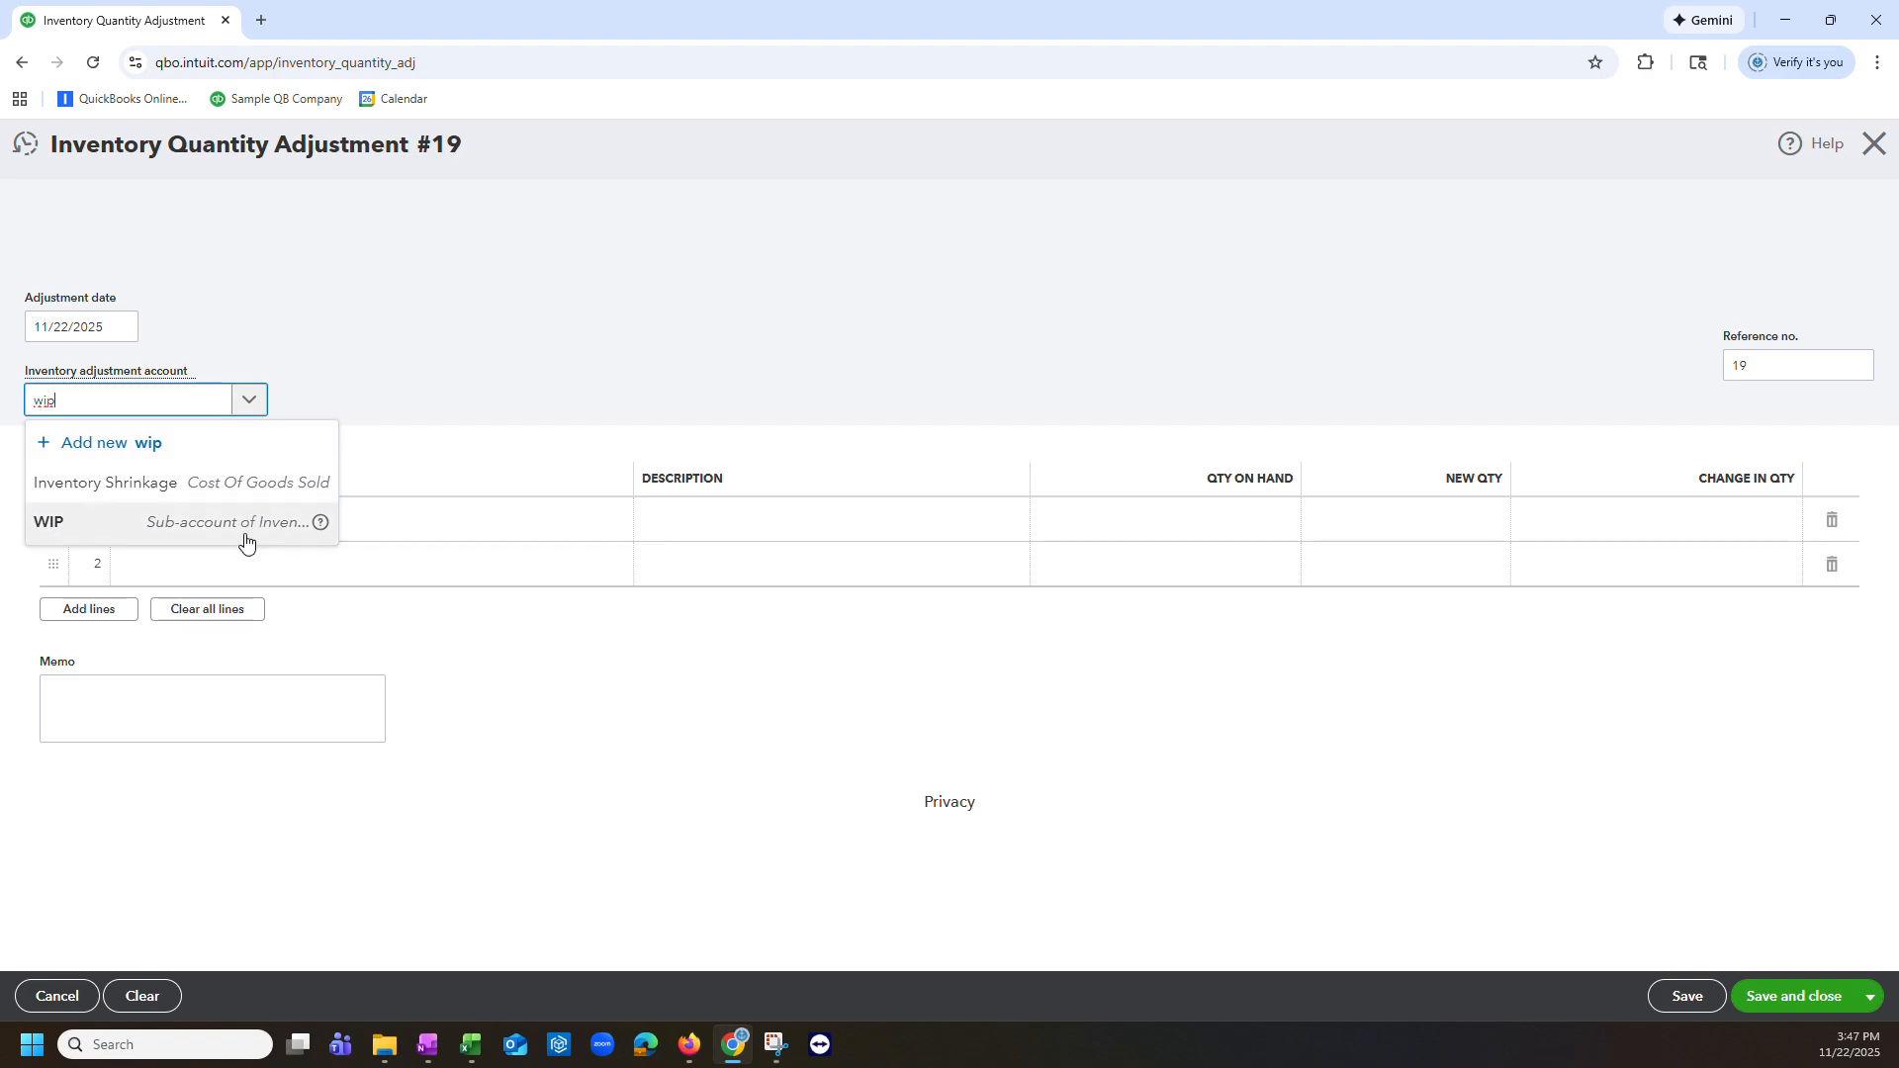
click(246, 539)
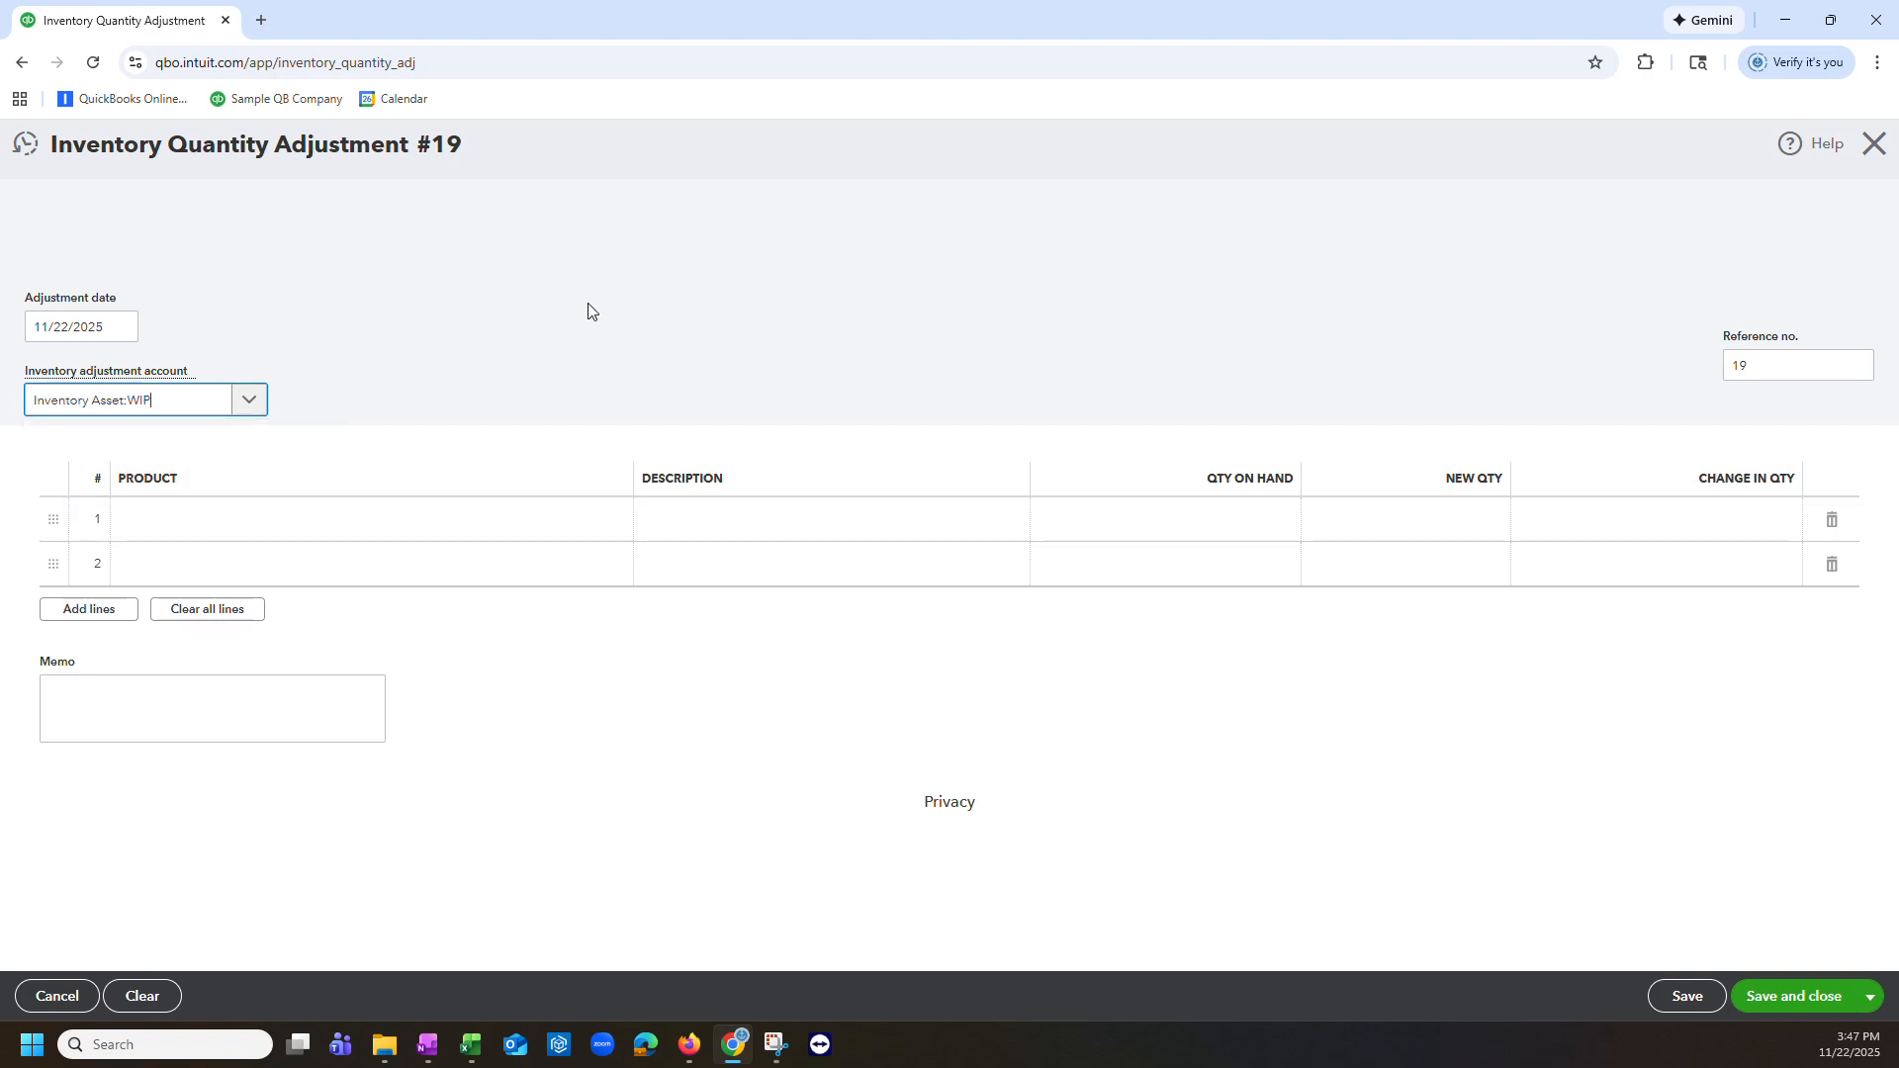
Step: Add the Dubai Chocolate Bar, Dark Chocolate - 12 oz (1 CS) and (1 EA) products to the first two lines
click(578, 523)
click(612, 524)
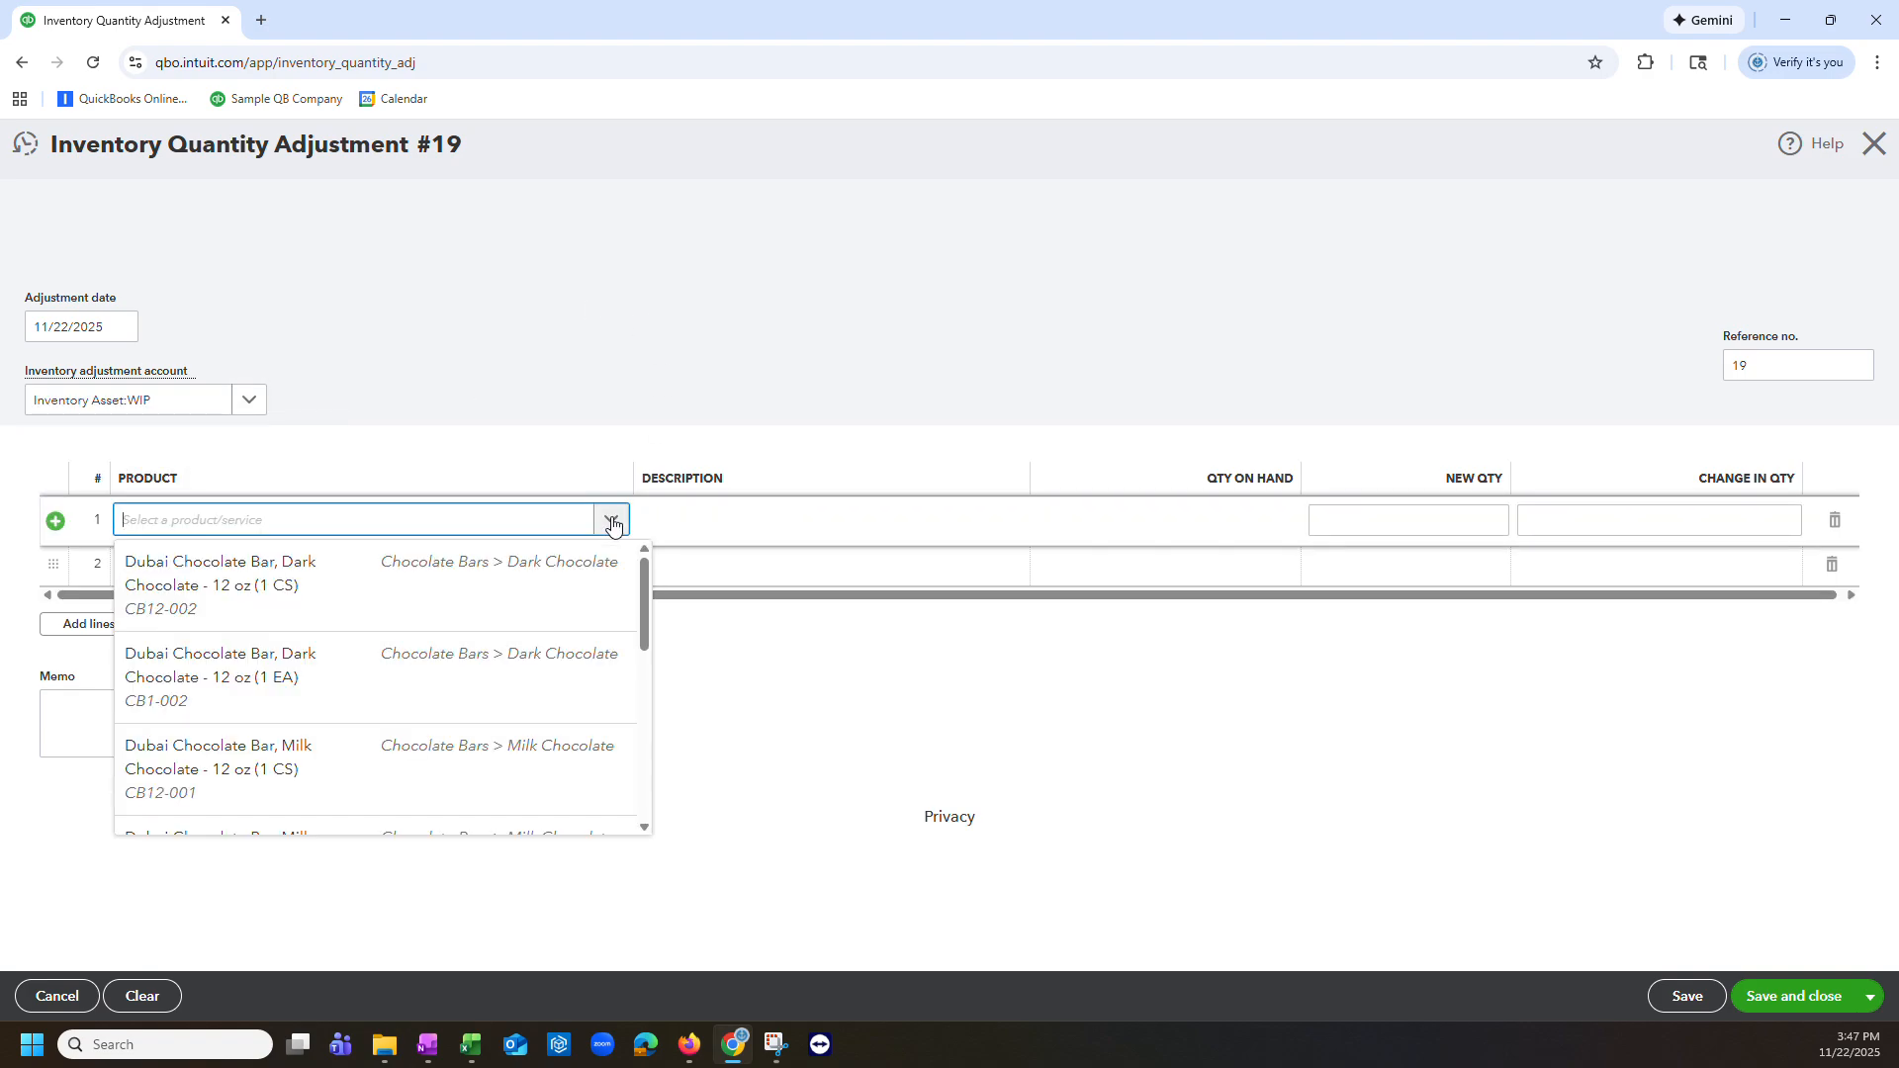
click(316, 596)
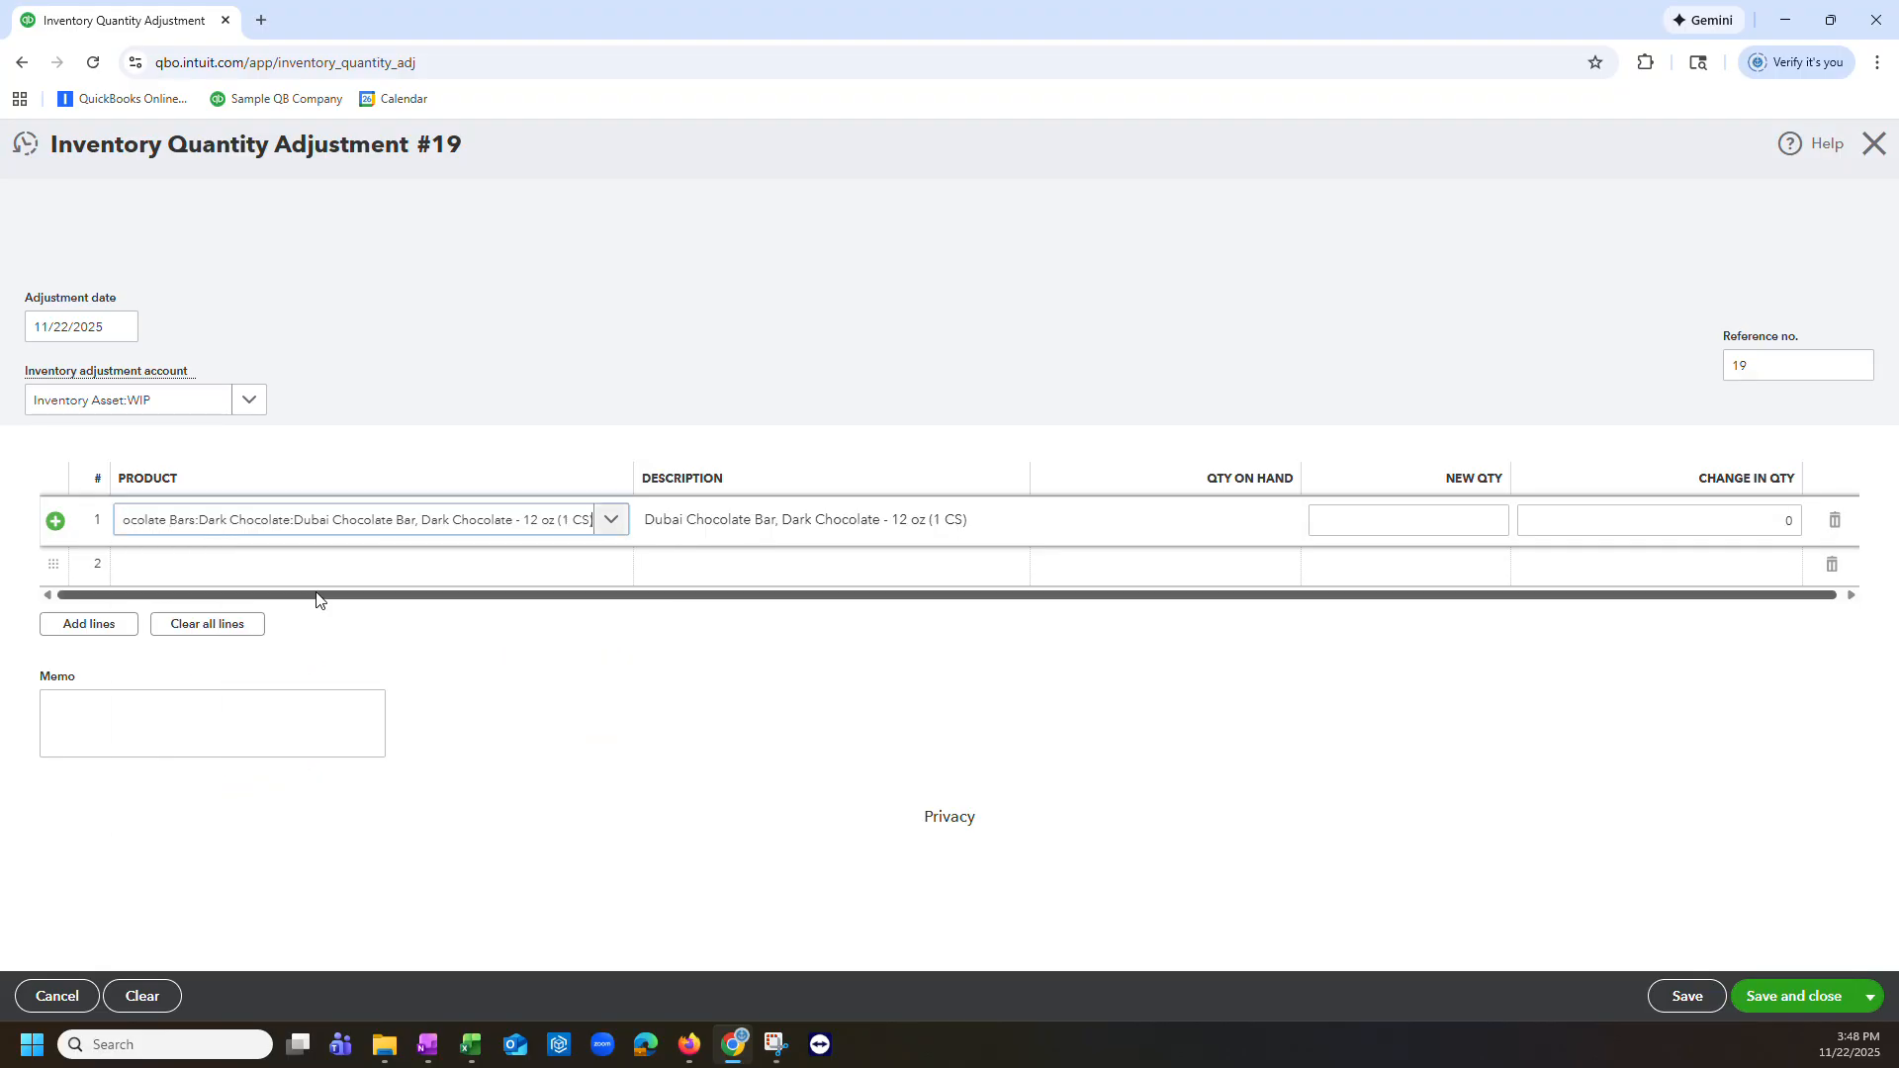
click(485, 576)
click(610, 564)
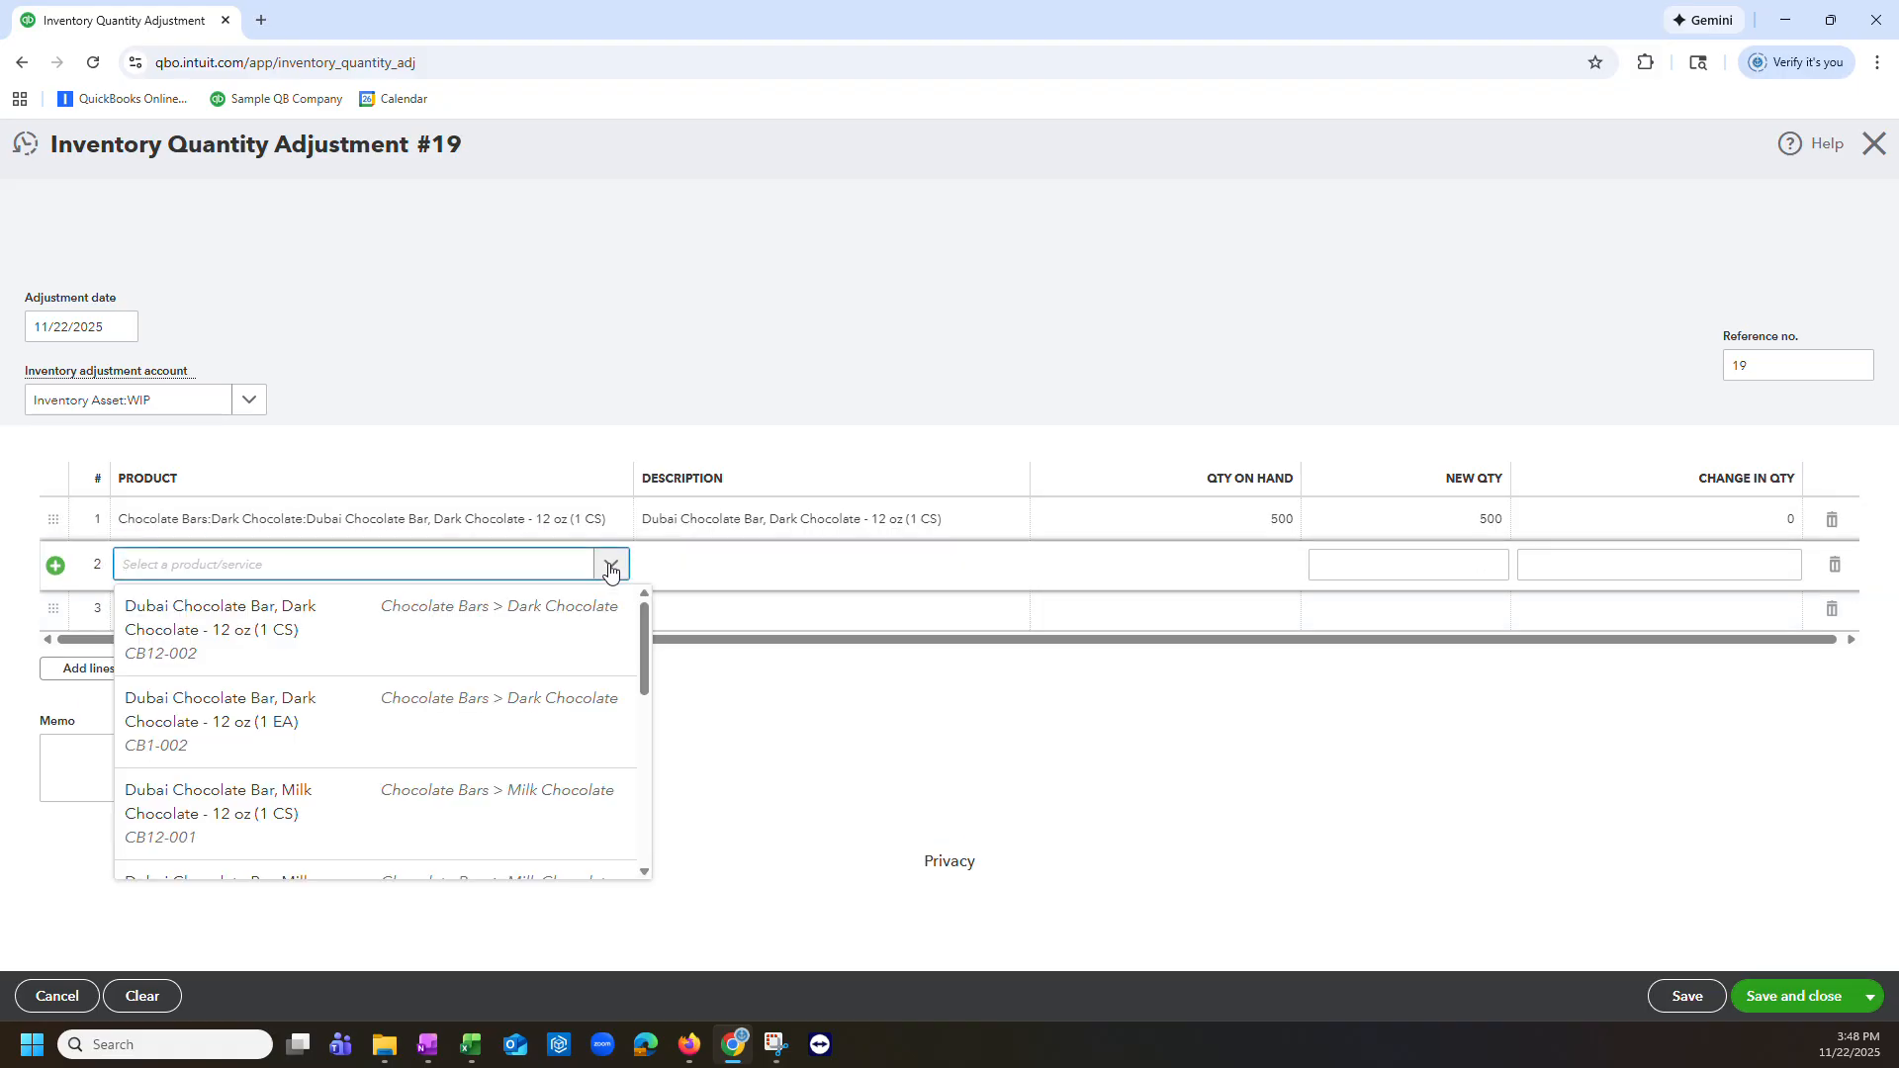
click(431, 730)
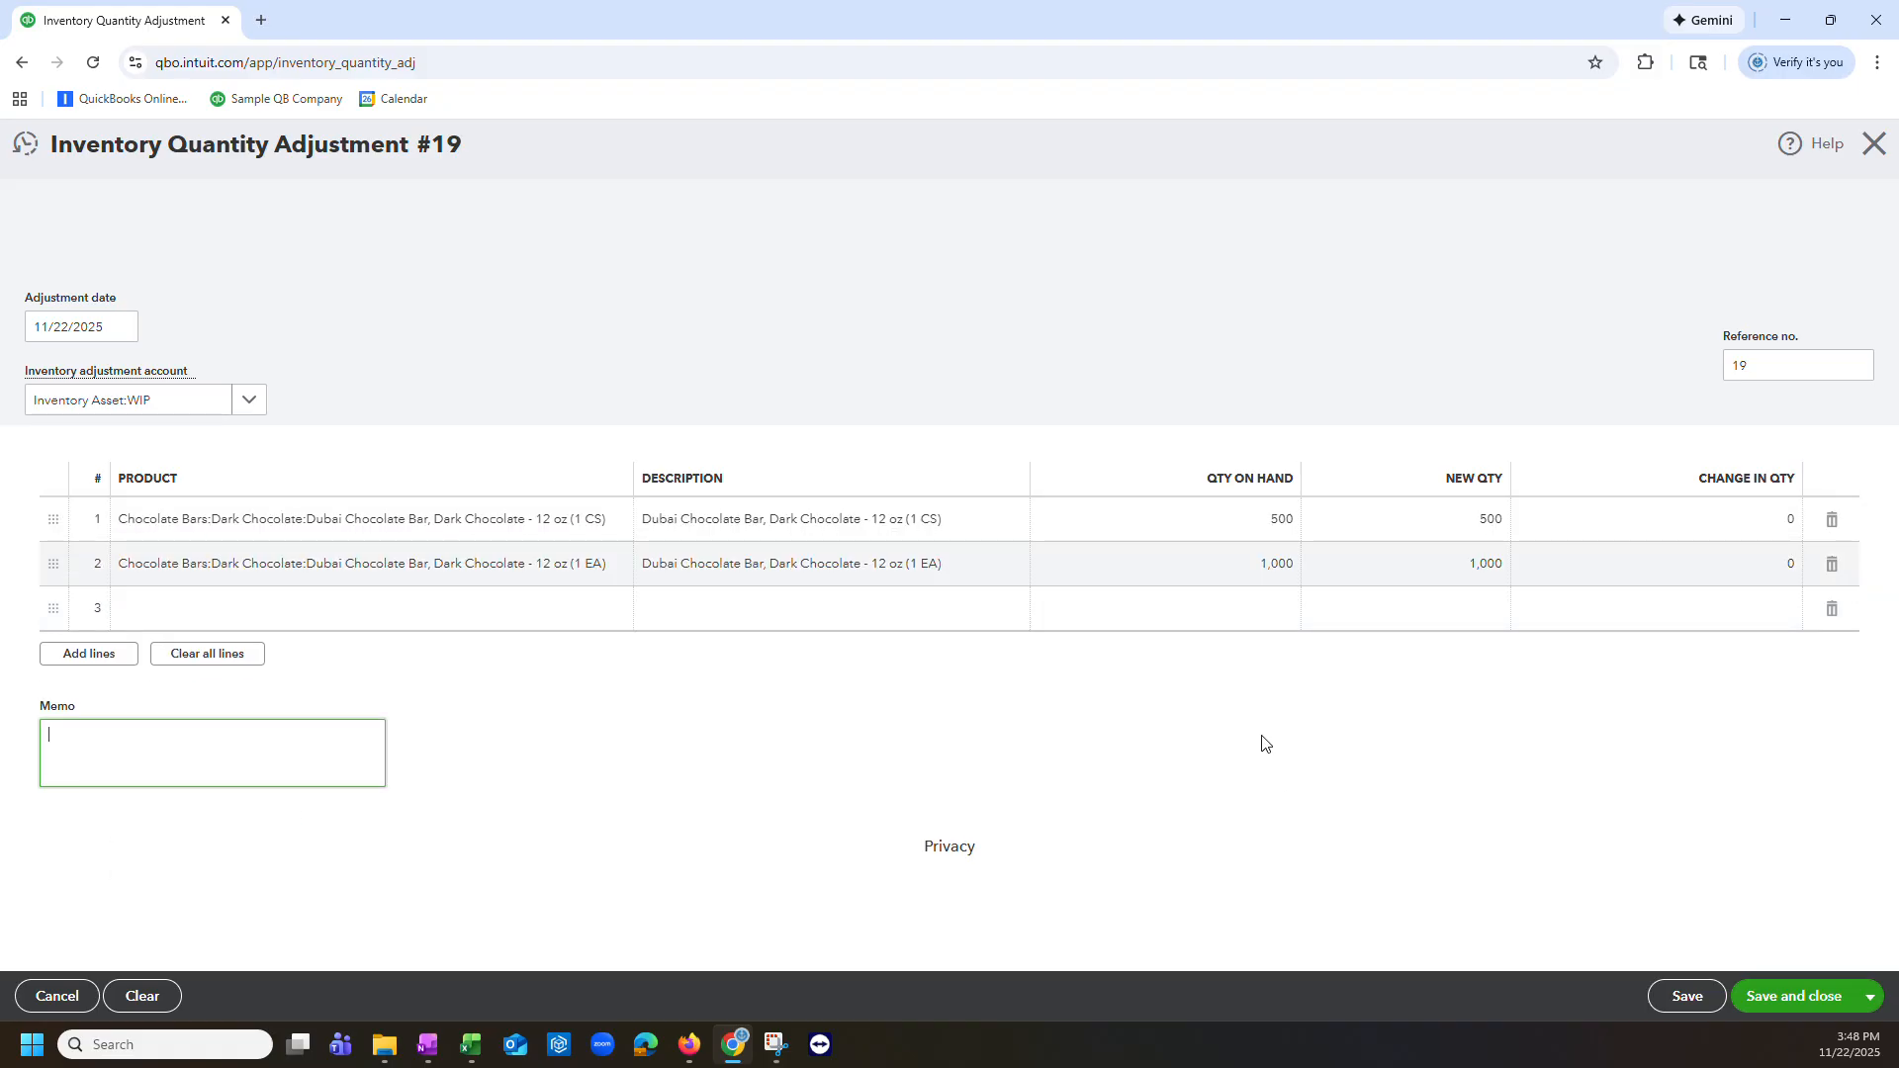
Step: Set the change in quantity for the 12 oz (1 CS) dark chocolate bar to 50
click(1645, 524)
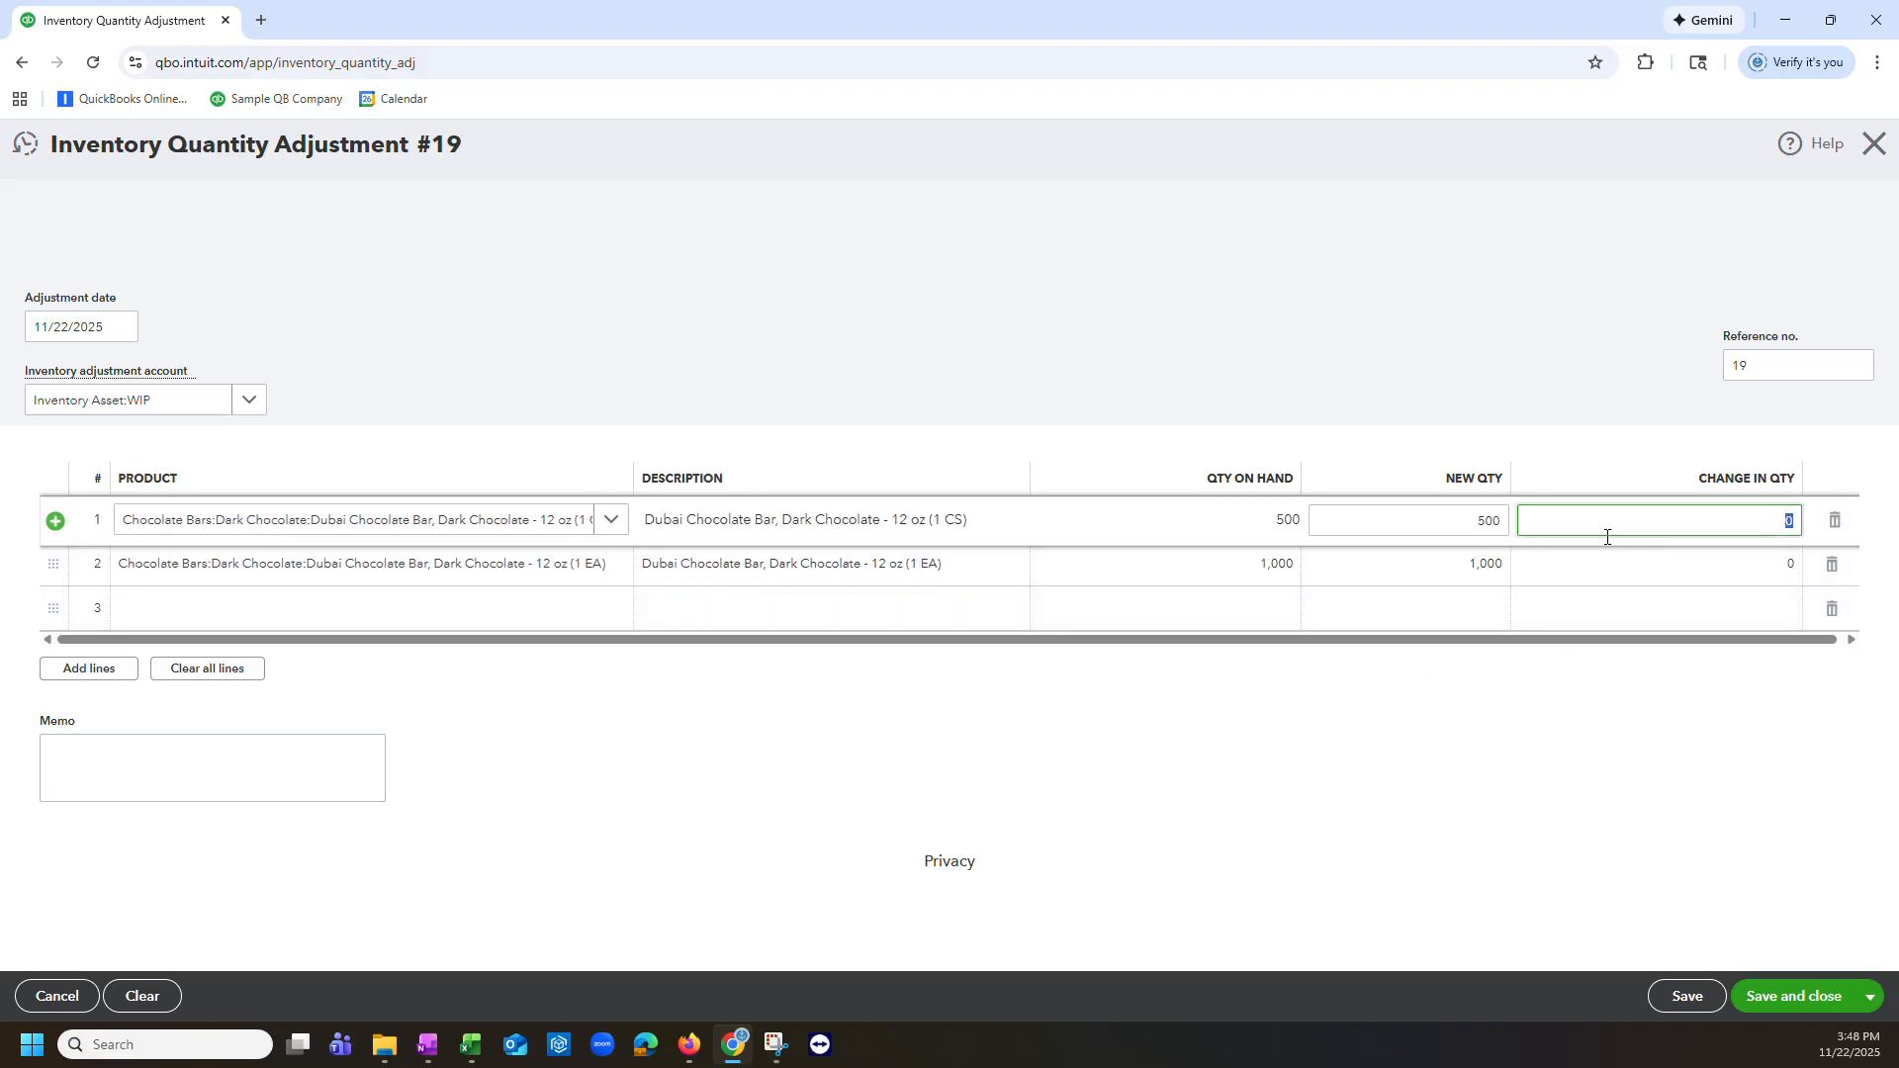
text(50)
key(Return)
Step: Set the change in quantity for the 12 oz (1 EA) dark chocolate bar to 250 and save and close the adjustment
click(1660, 574)
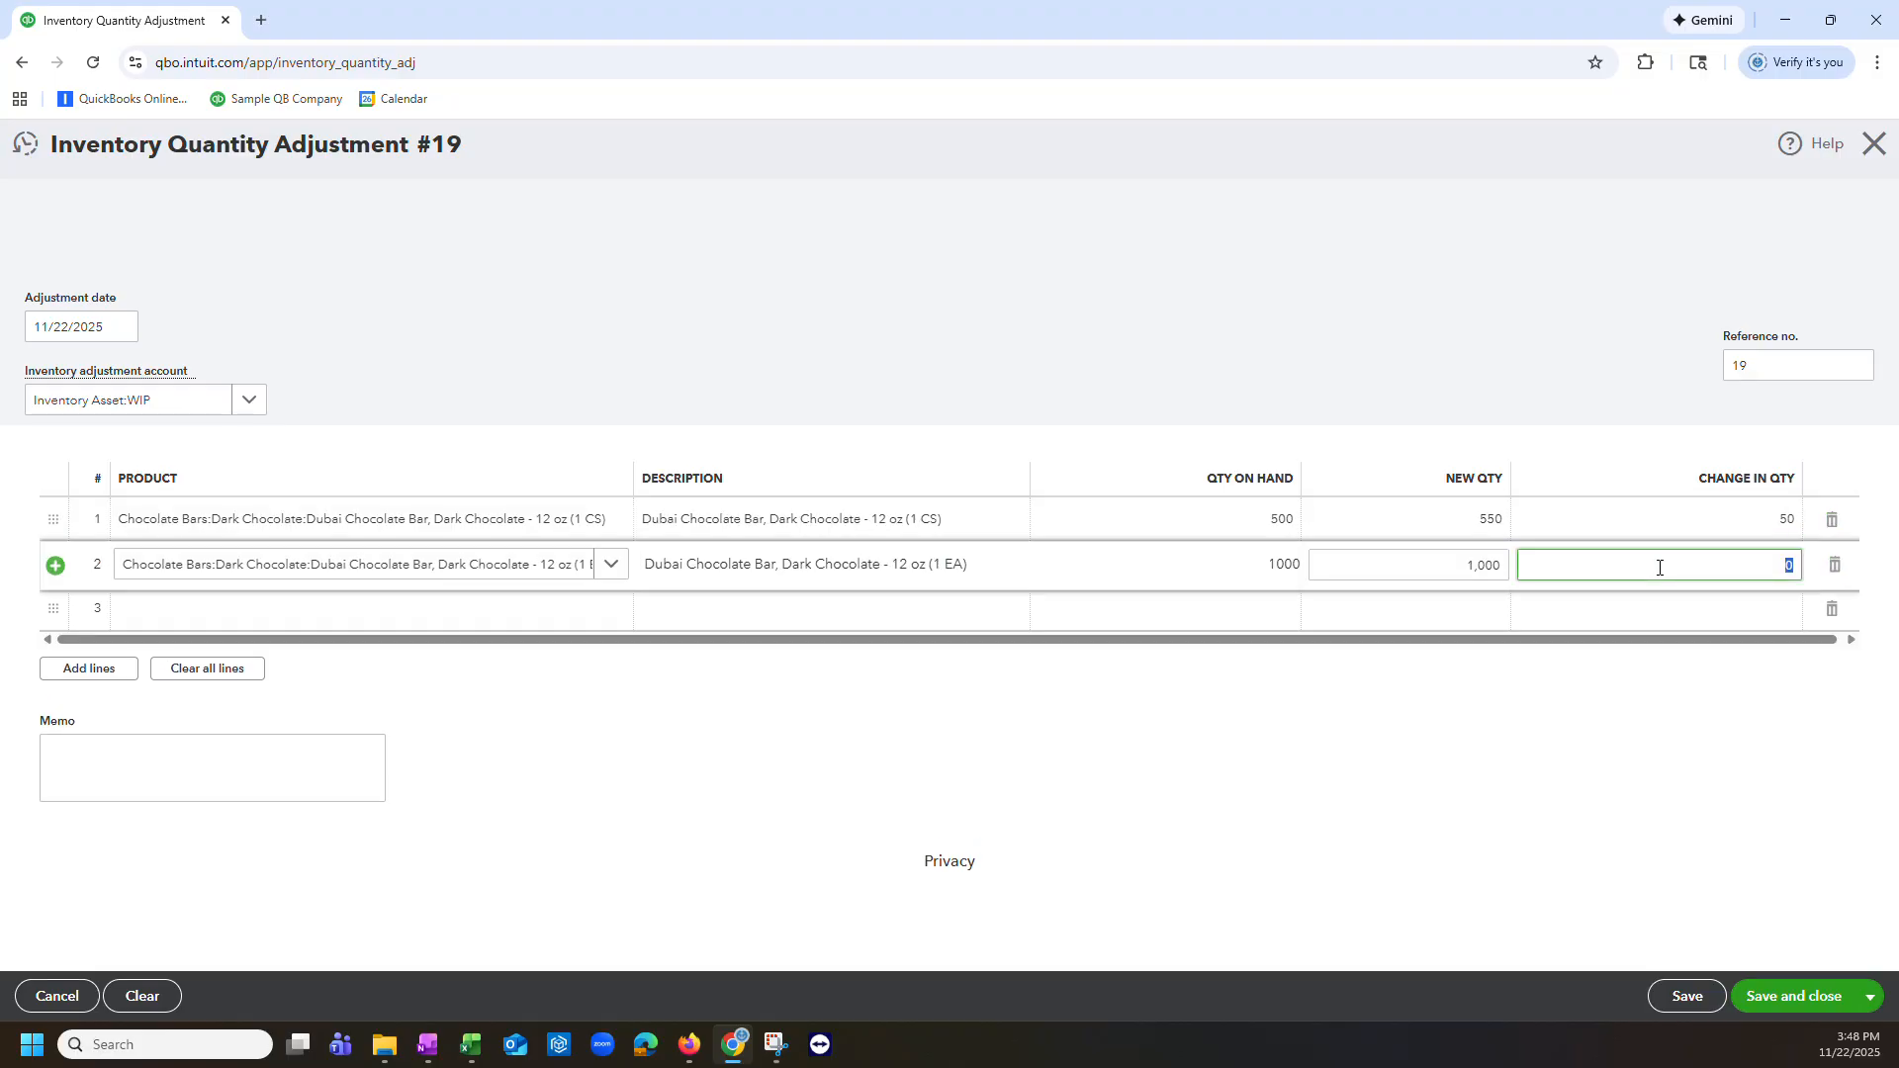
text(250)
key(Tab)
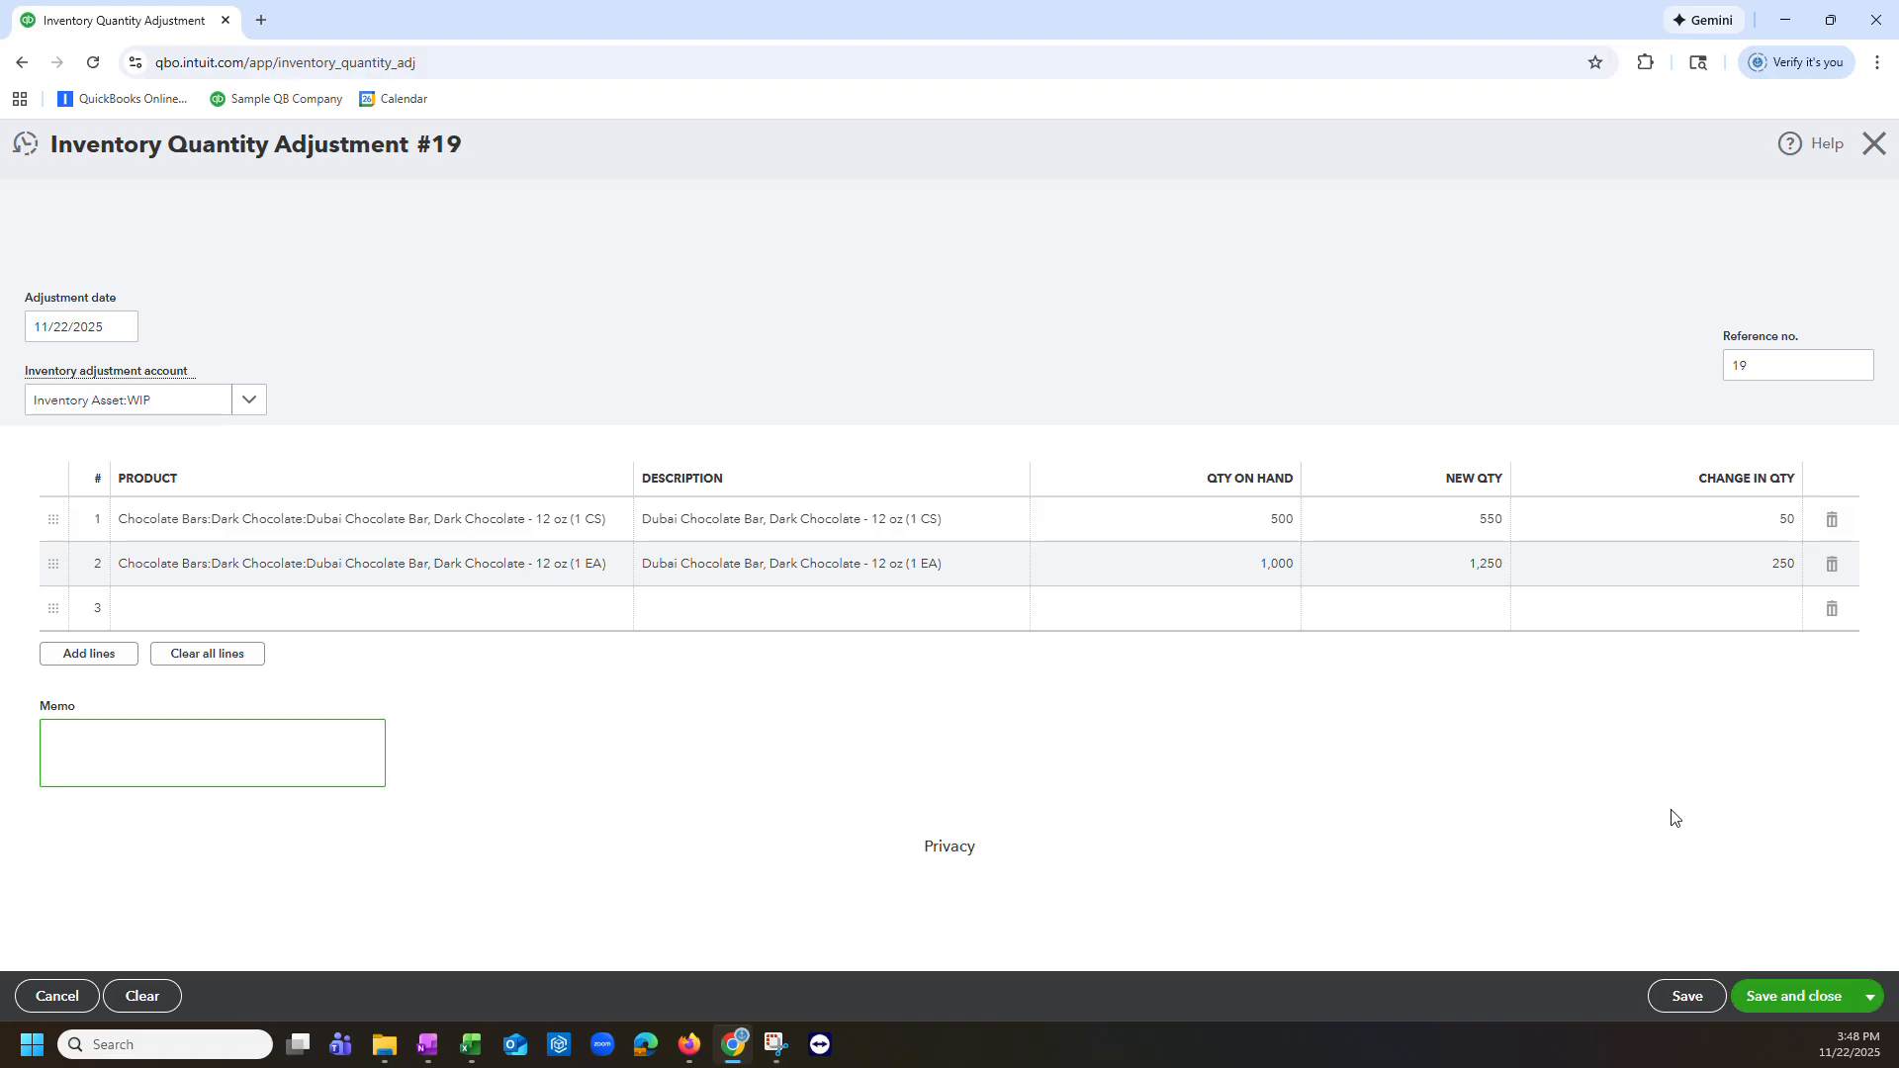
click(1793, 999)
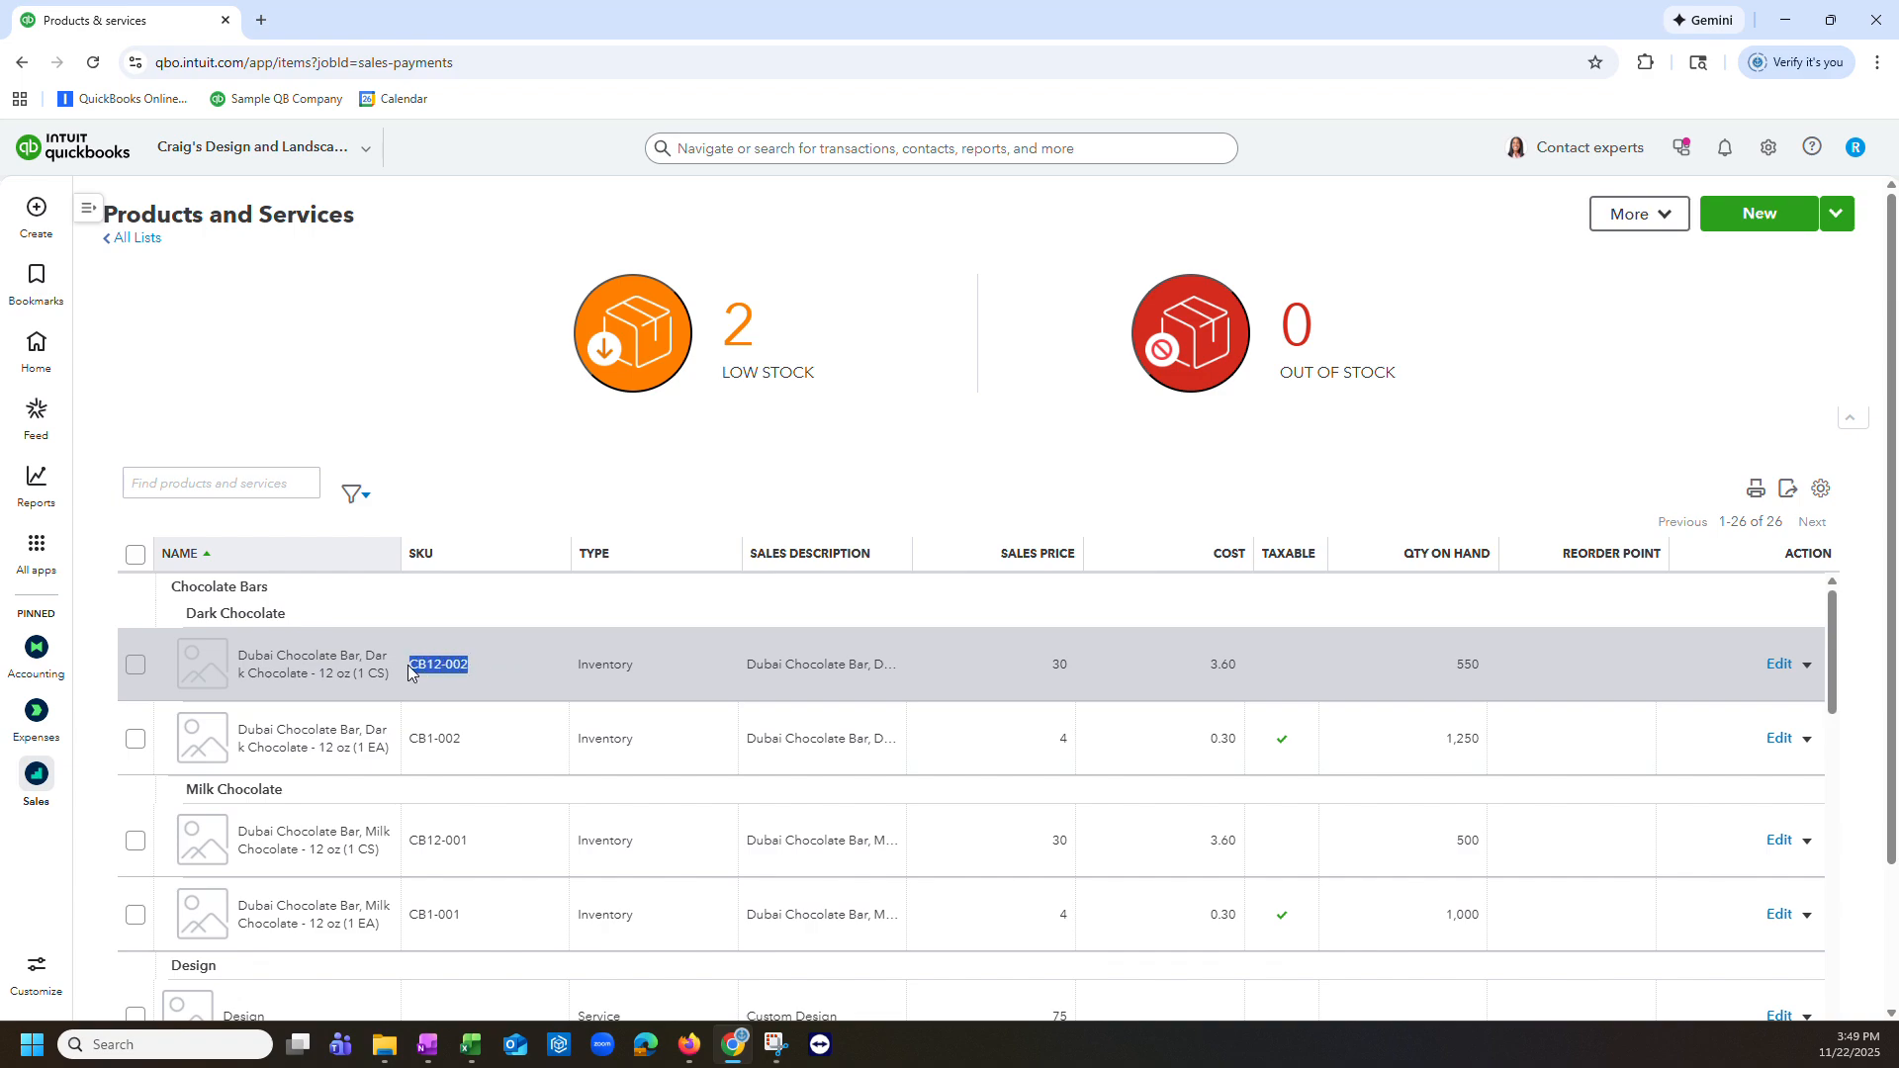
Step: Review the quantities on hand for the raw materials and chocolate bar products in the list
scroll(534, 683, down, 10)
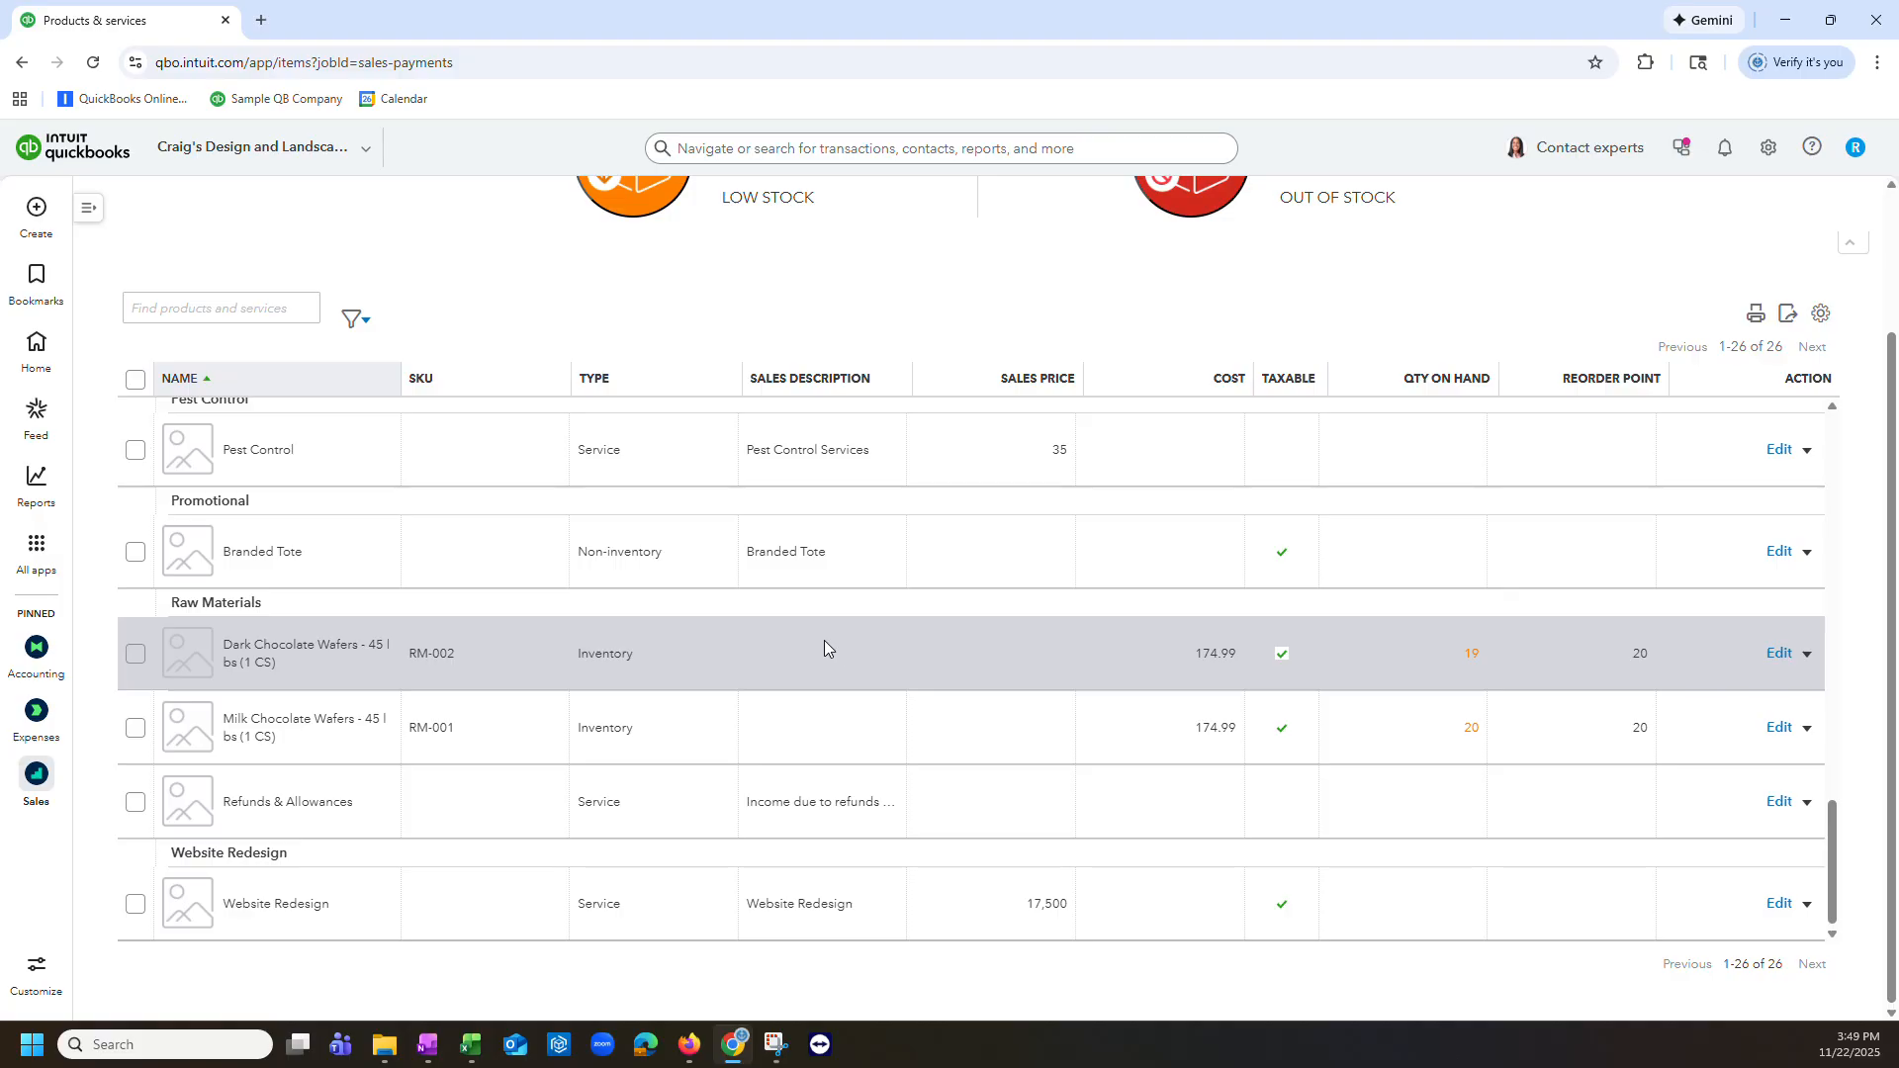
click(372, 657)
scroll(710, 680, up, 10)
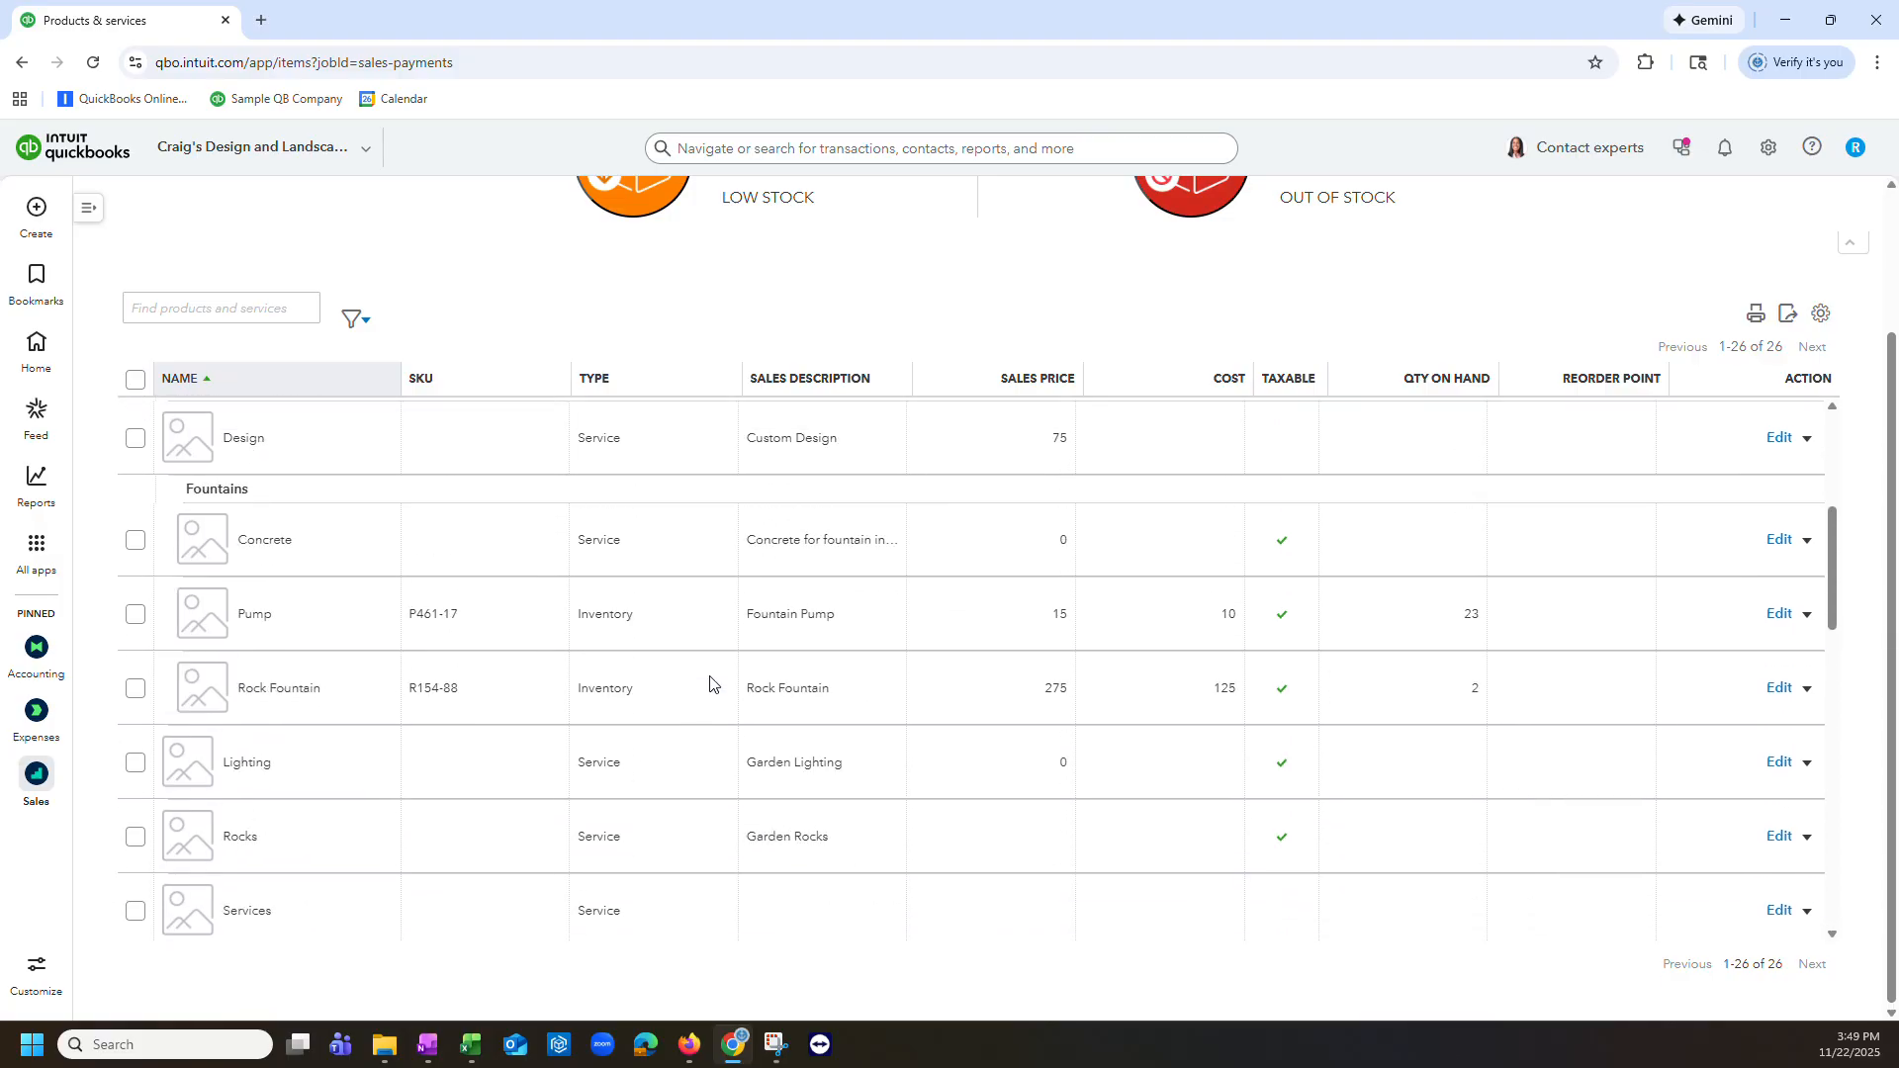
scroll(709, 681, up, 5)
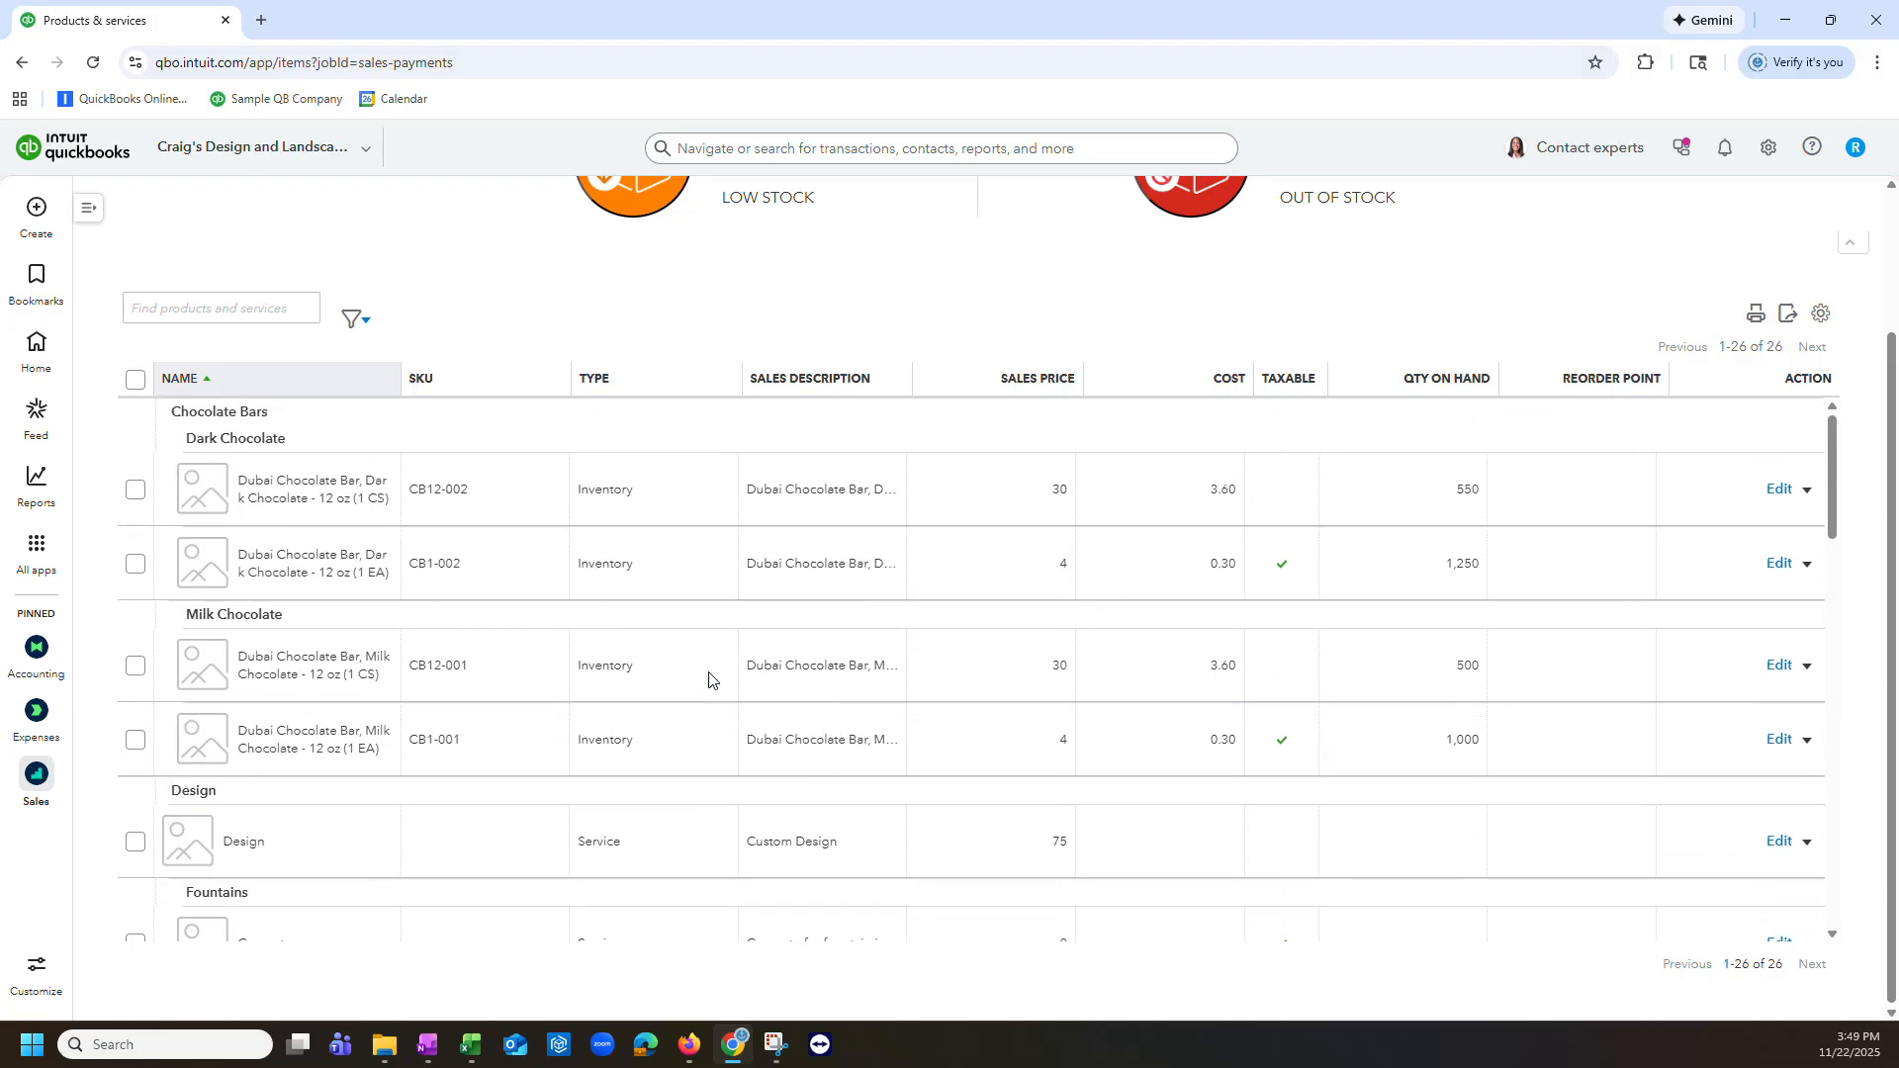
scroll(1477, 597, up, 2)
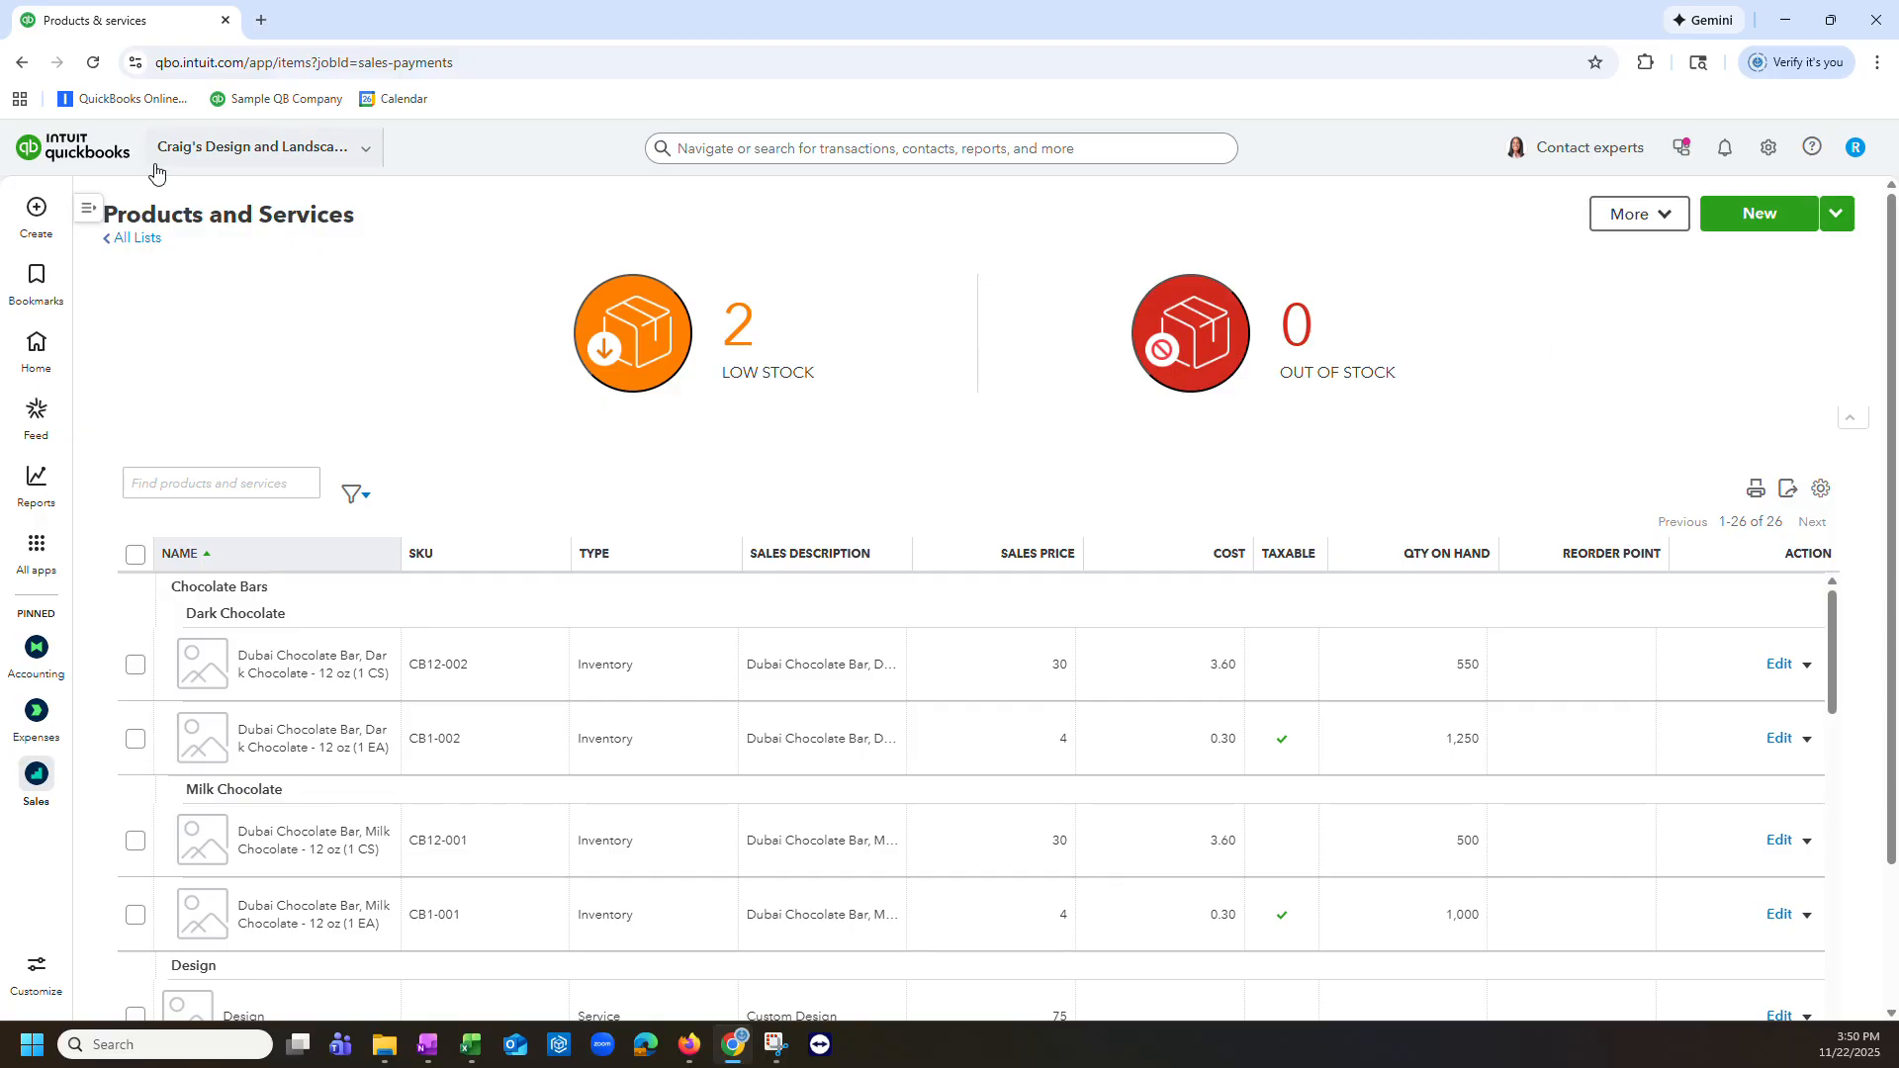
click(37, 210)
click(666, 415)
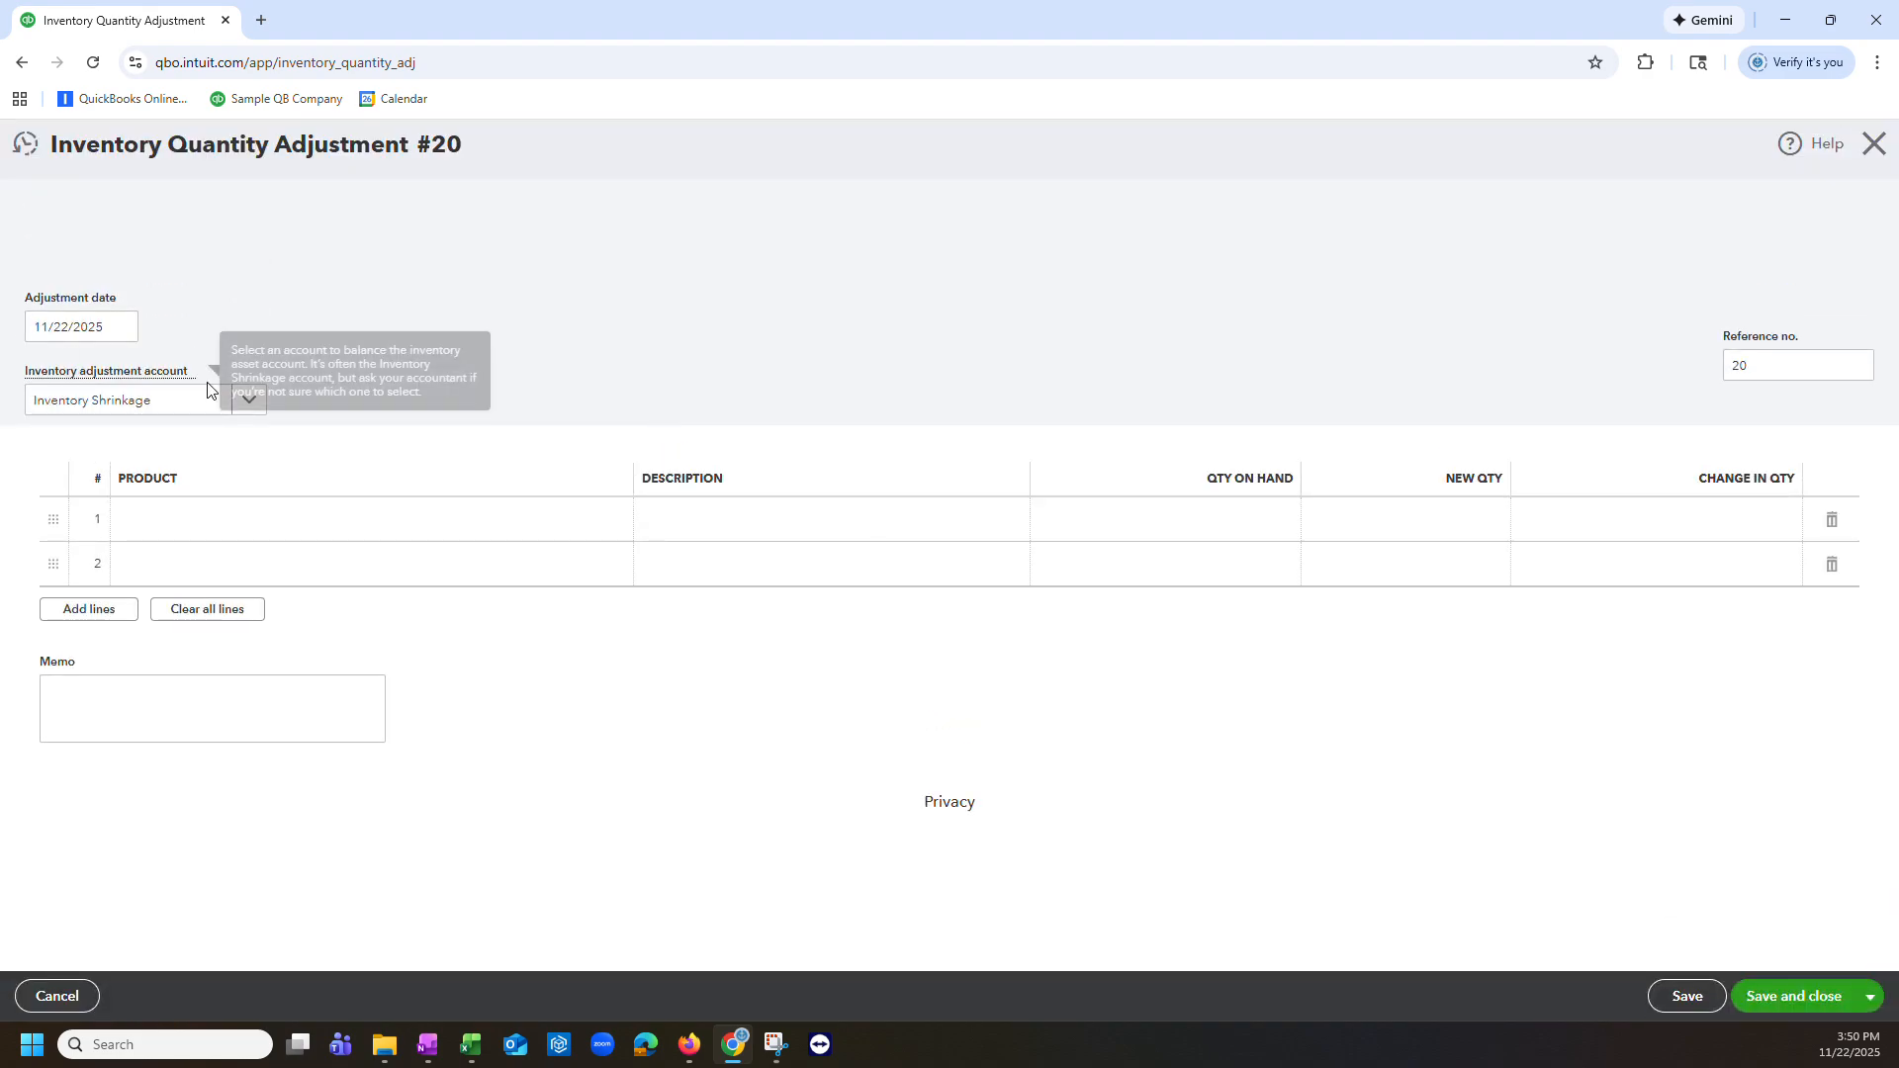
click(256, 401)
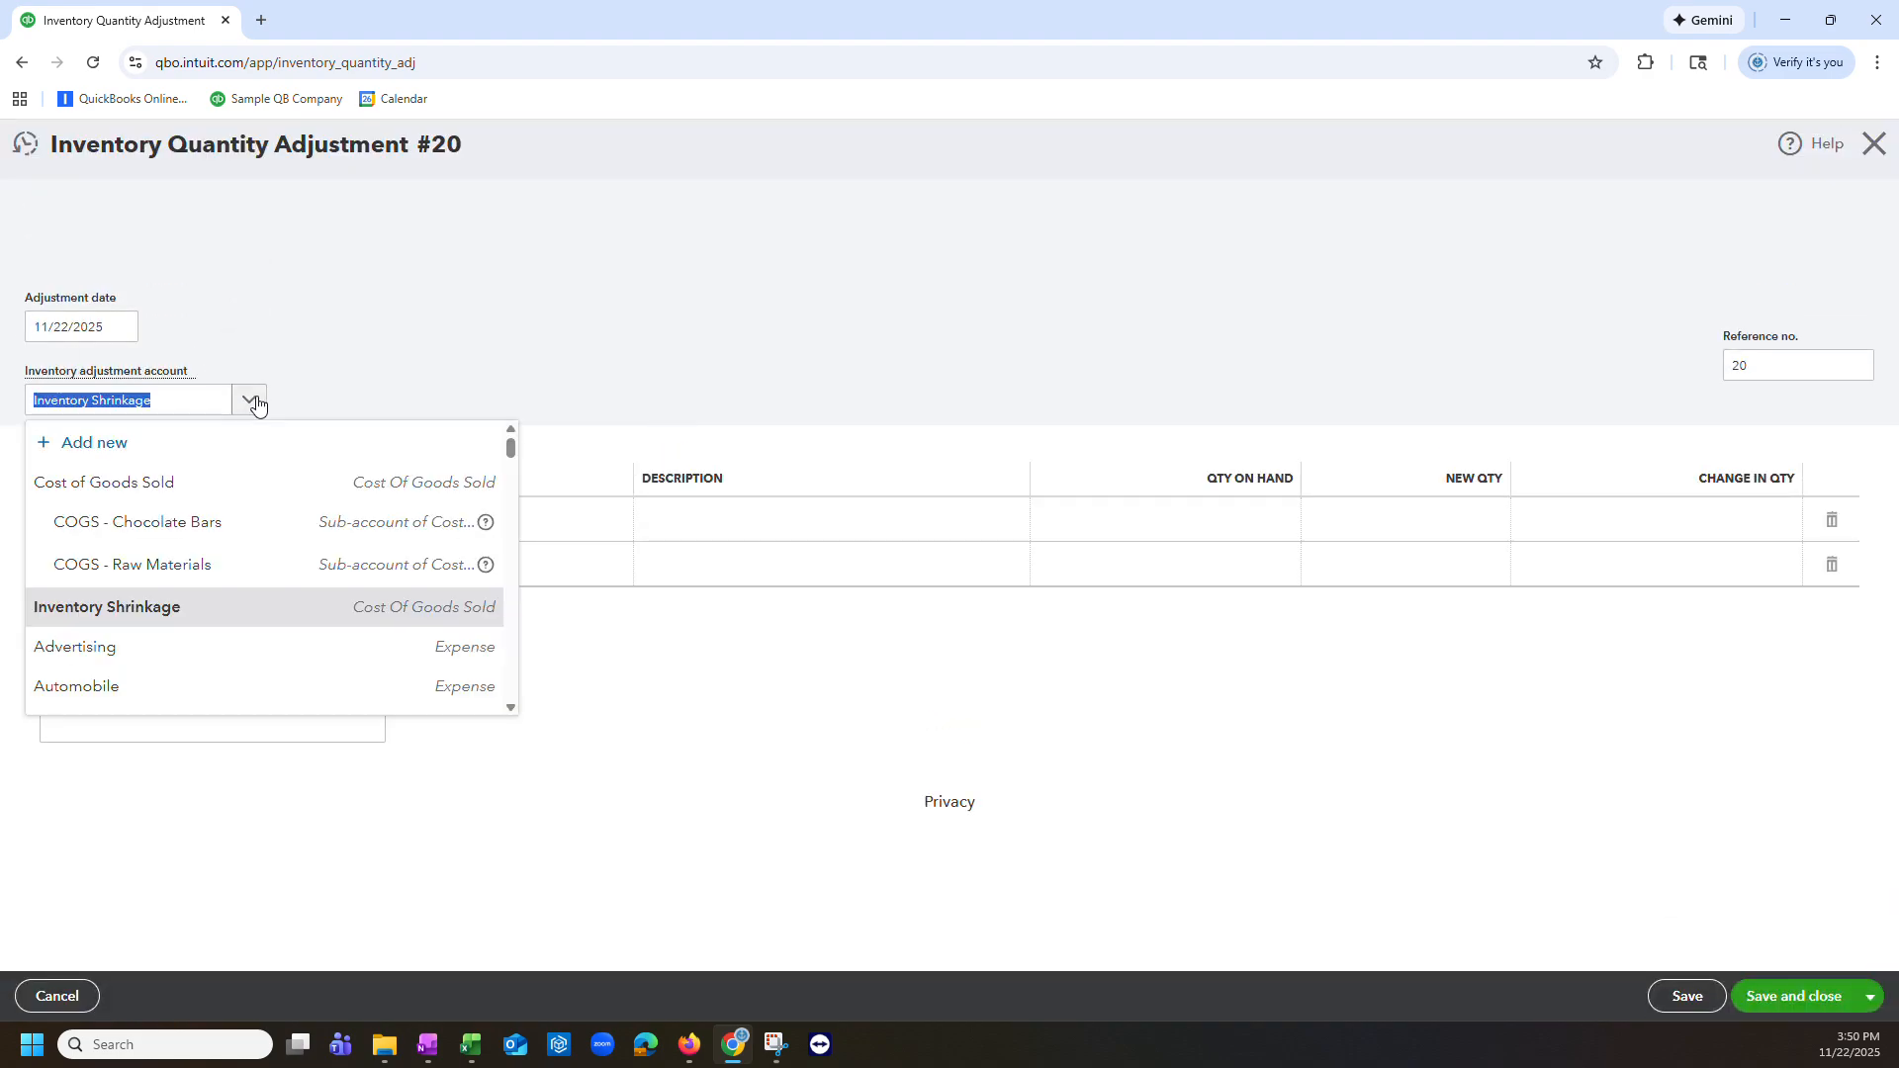
click(659, 334)
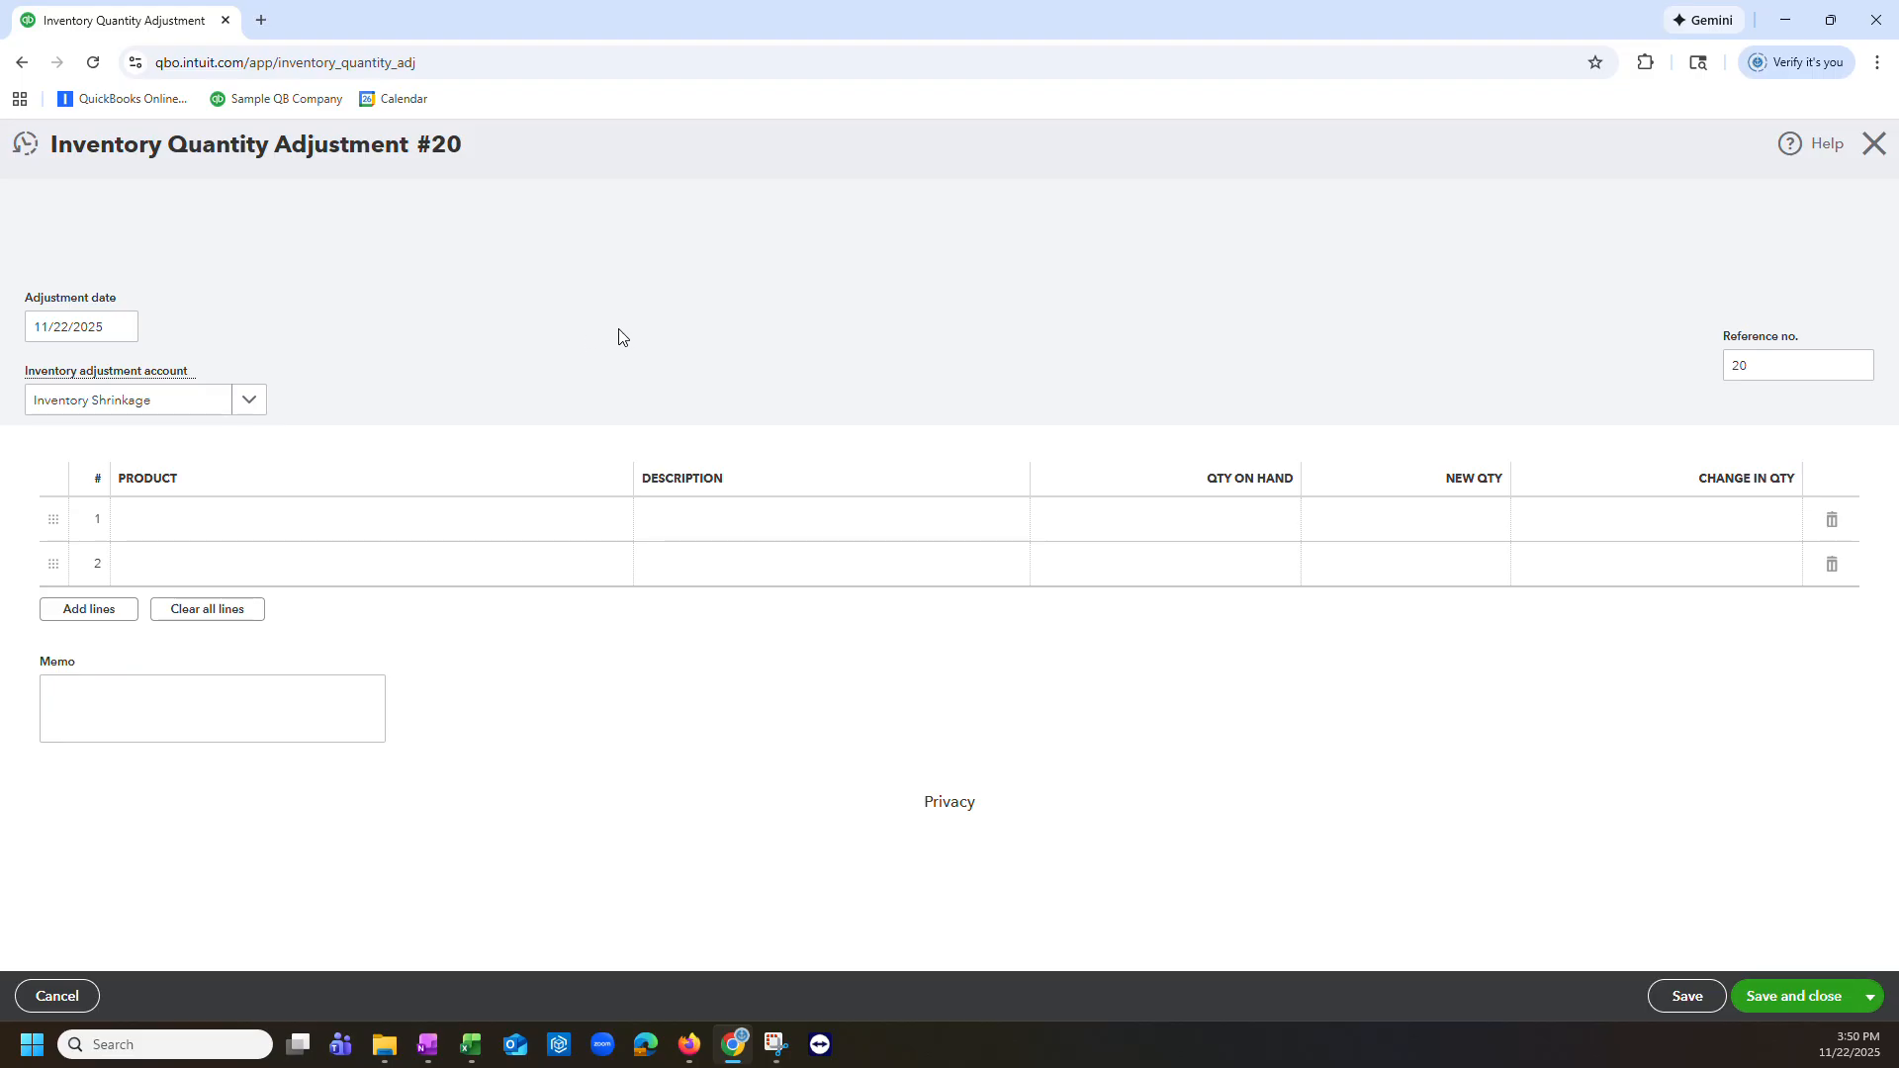
click(254, 407)
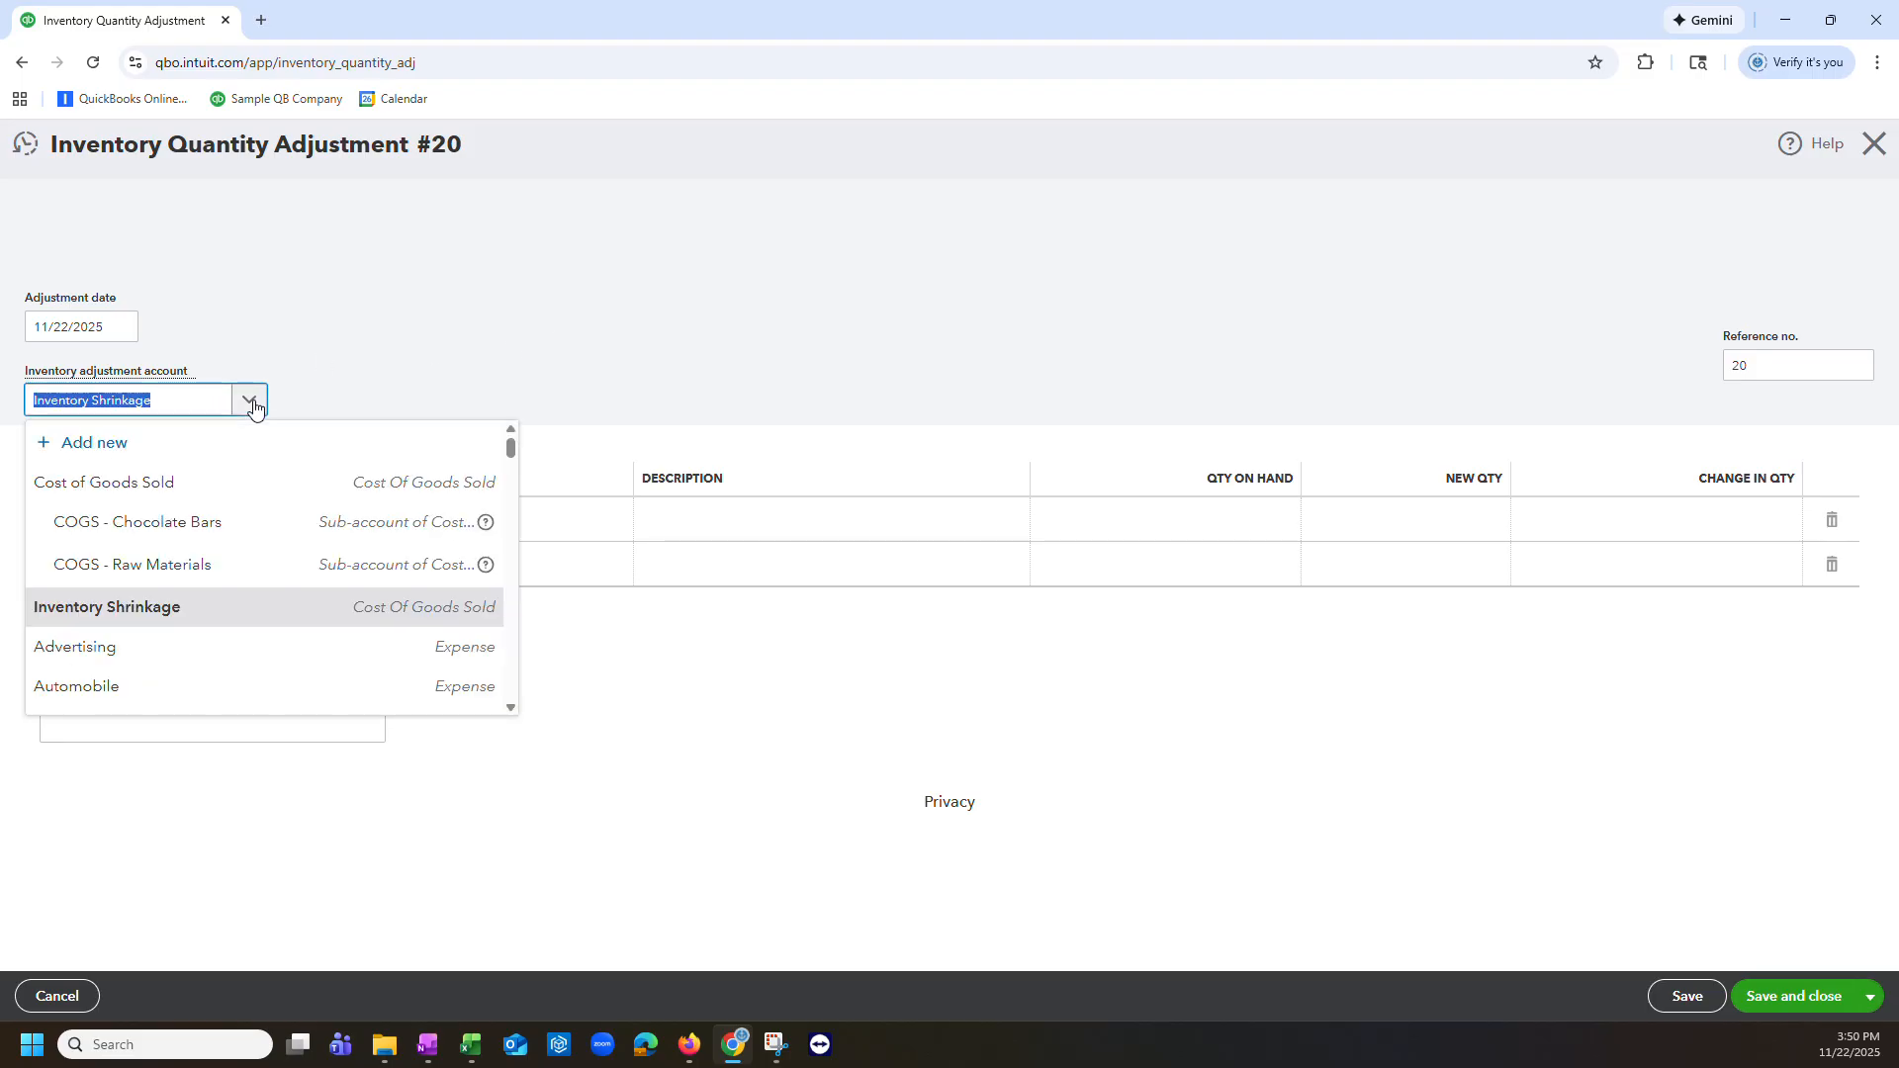
click(689, 298)
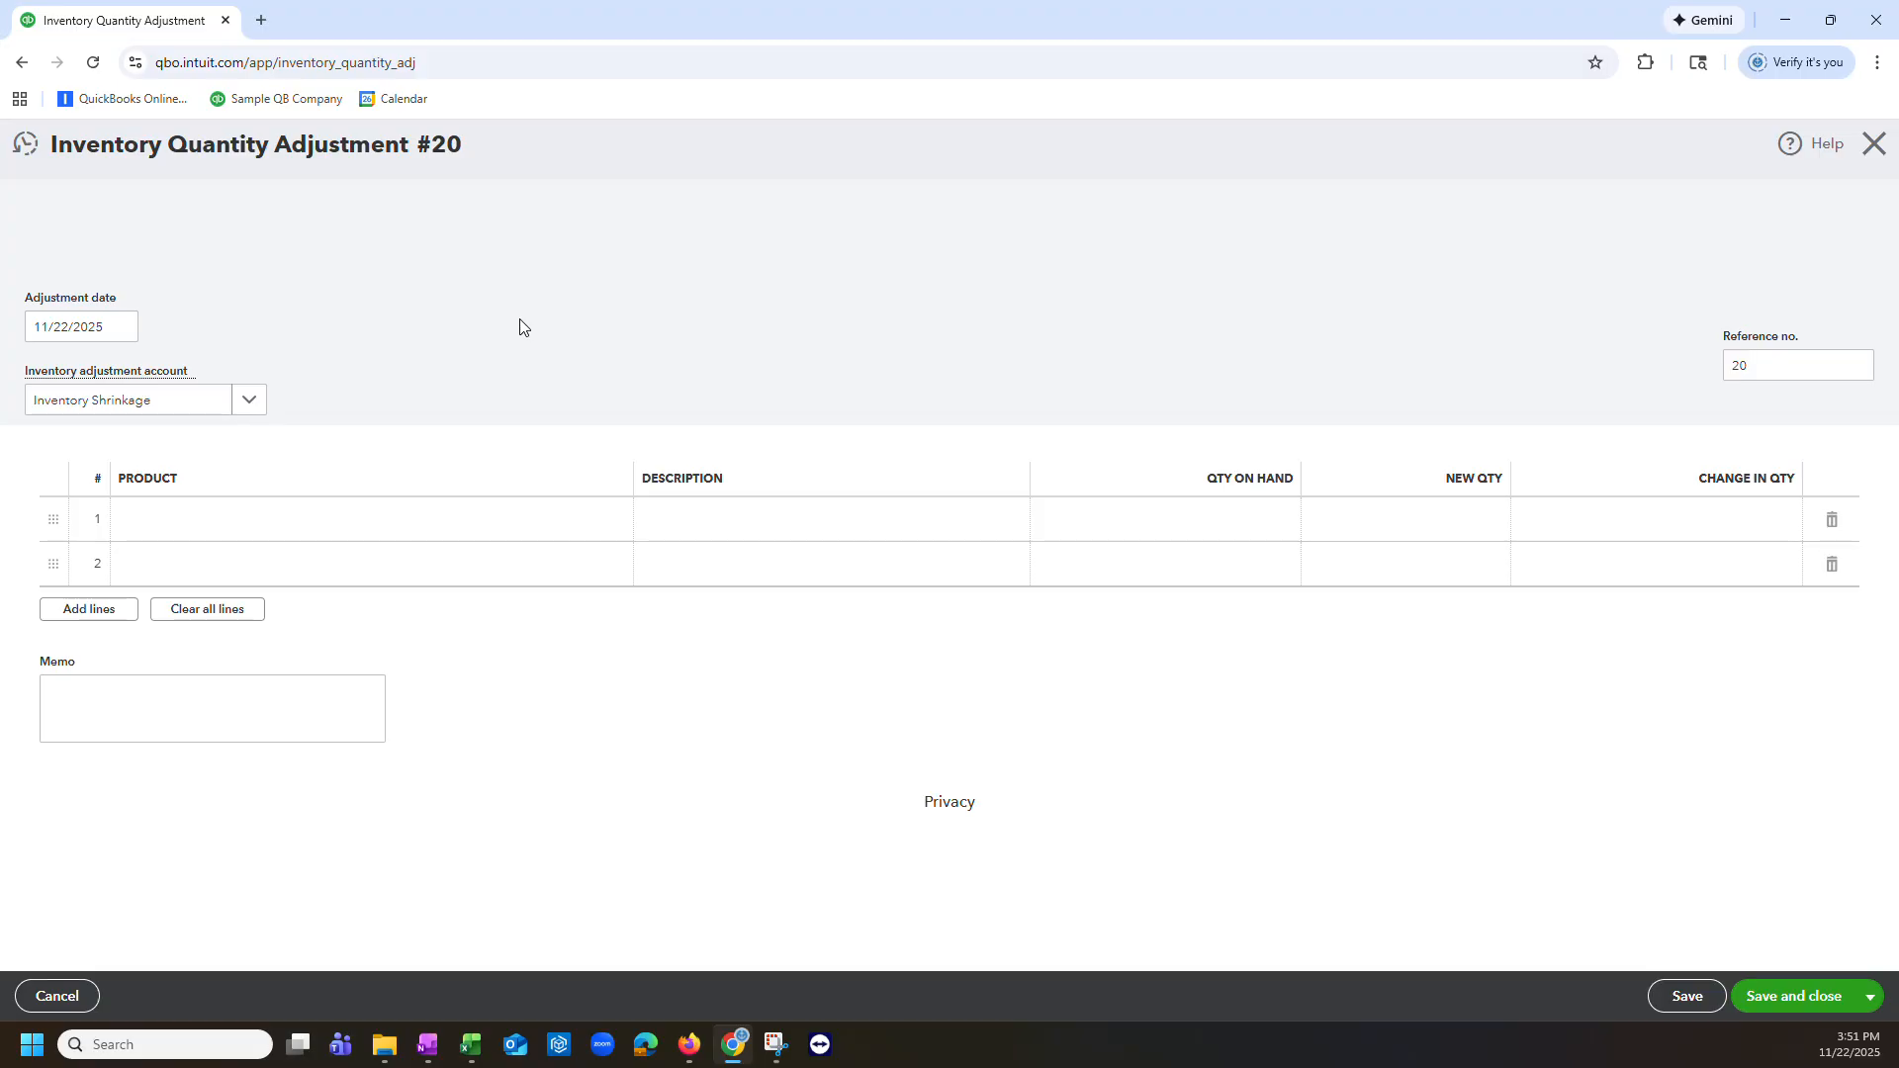
click(195, 405)
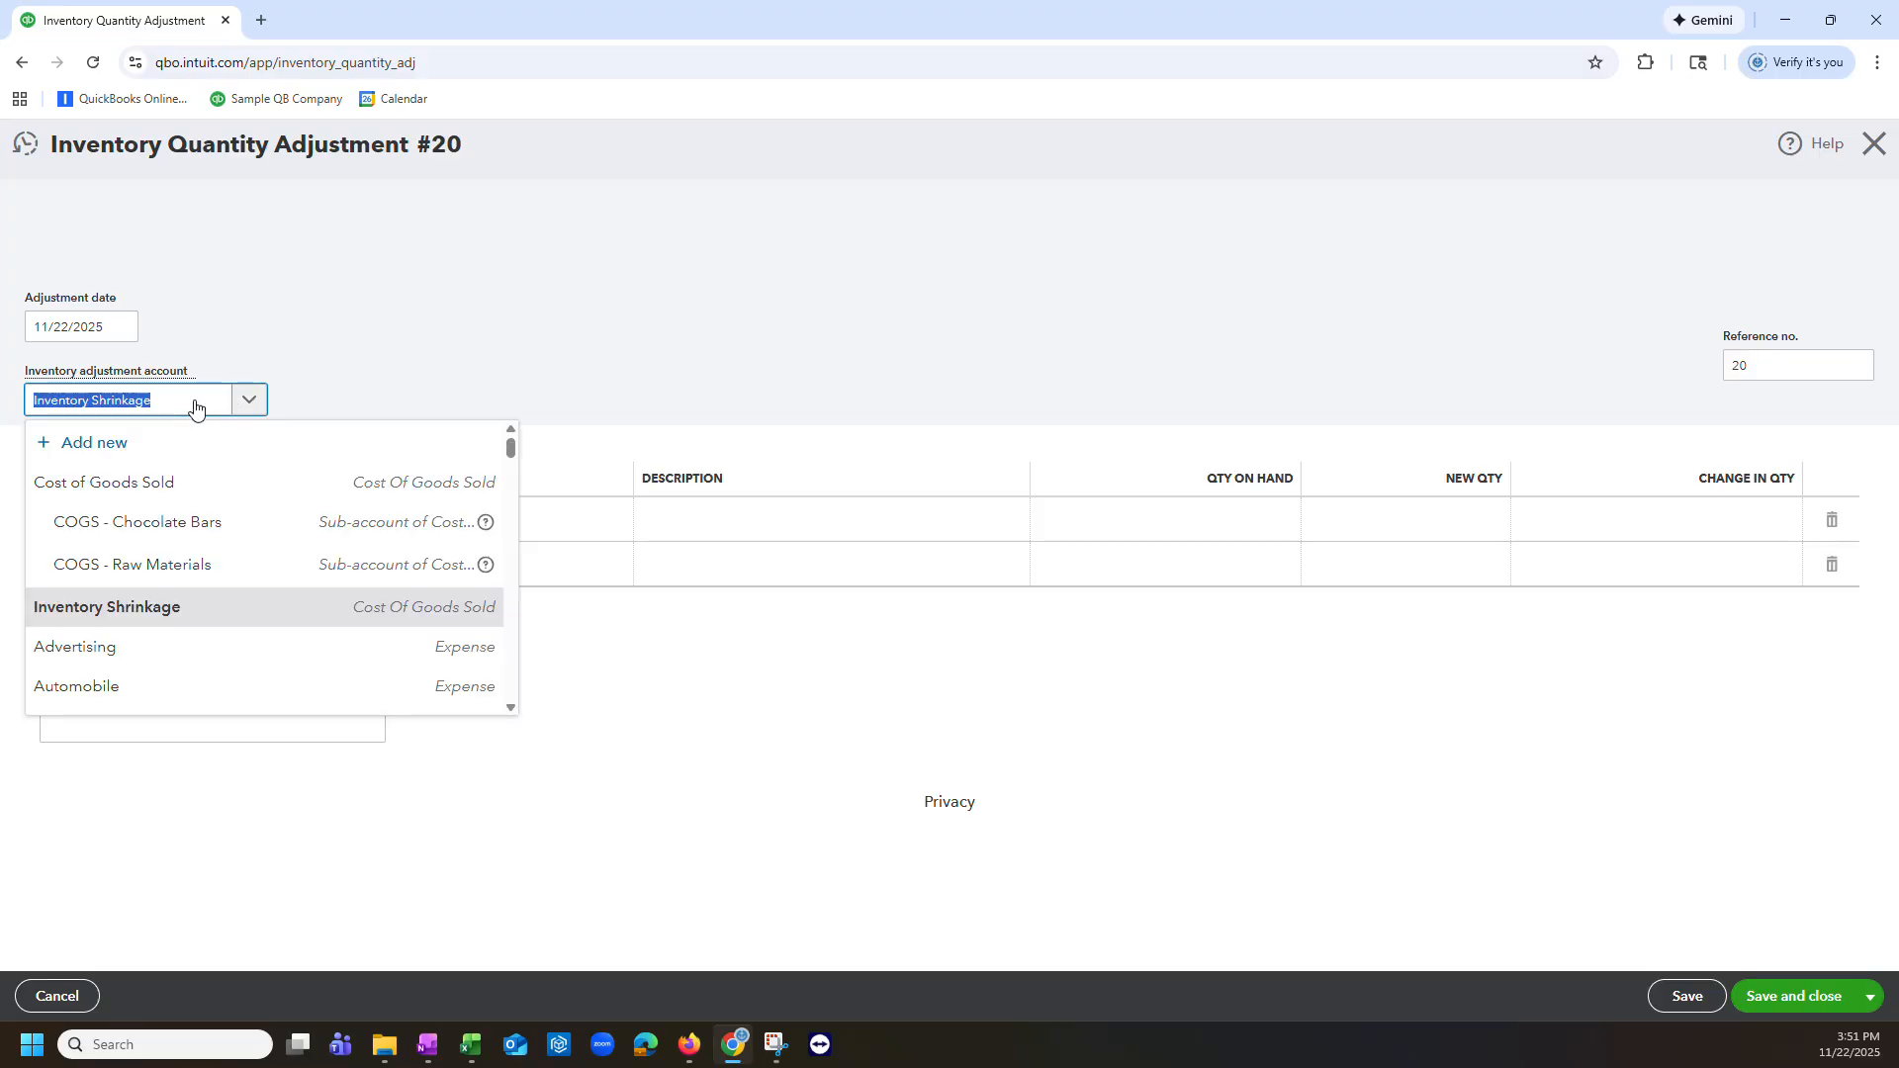
text(wip)
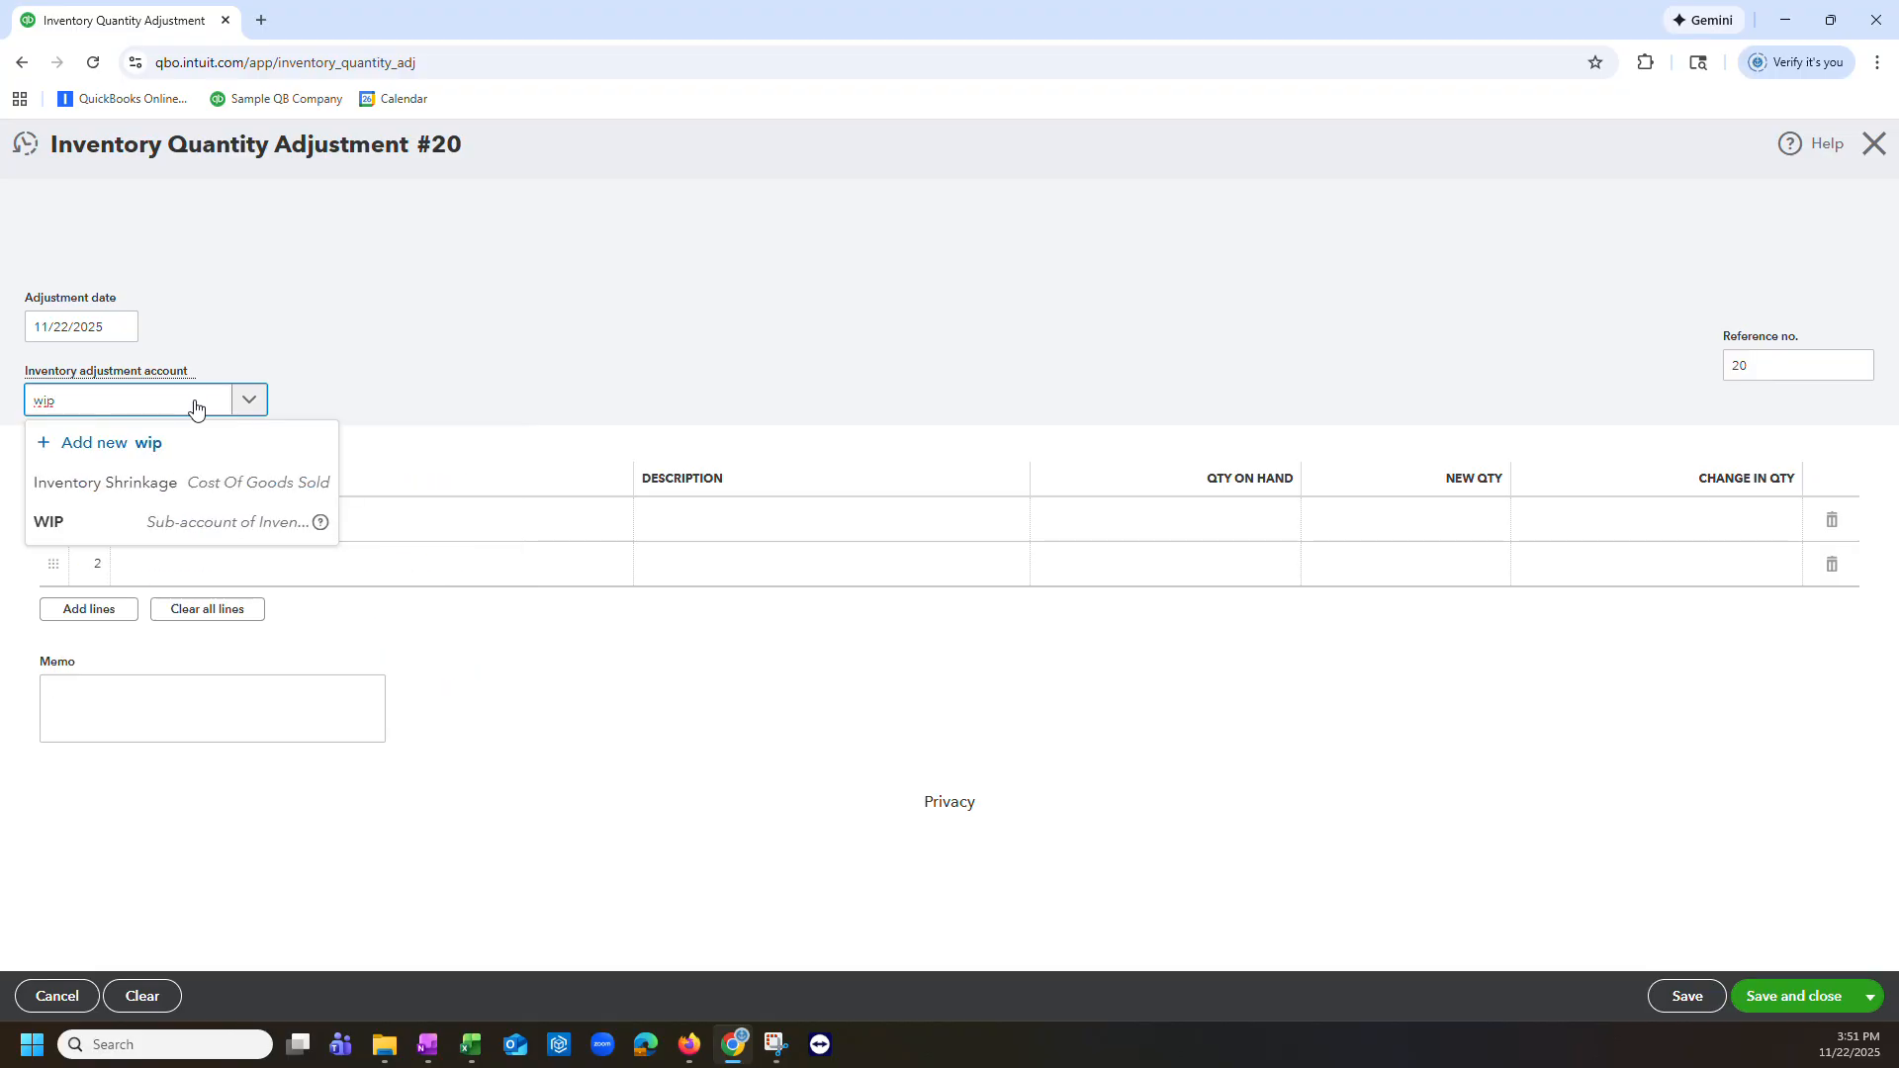
click(195, 524)
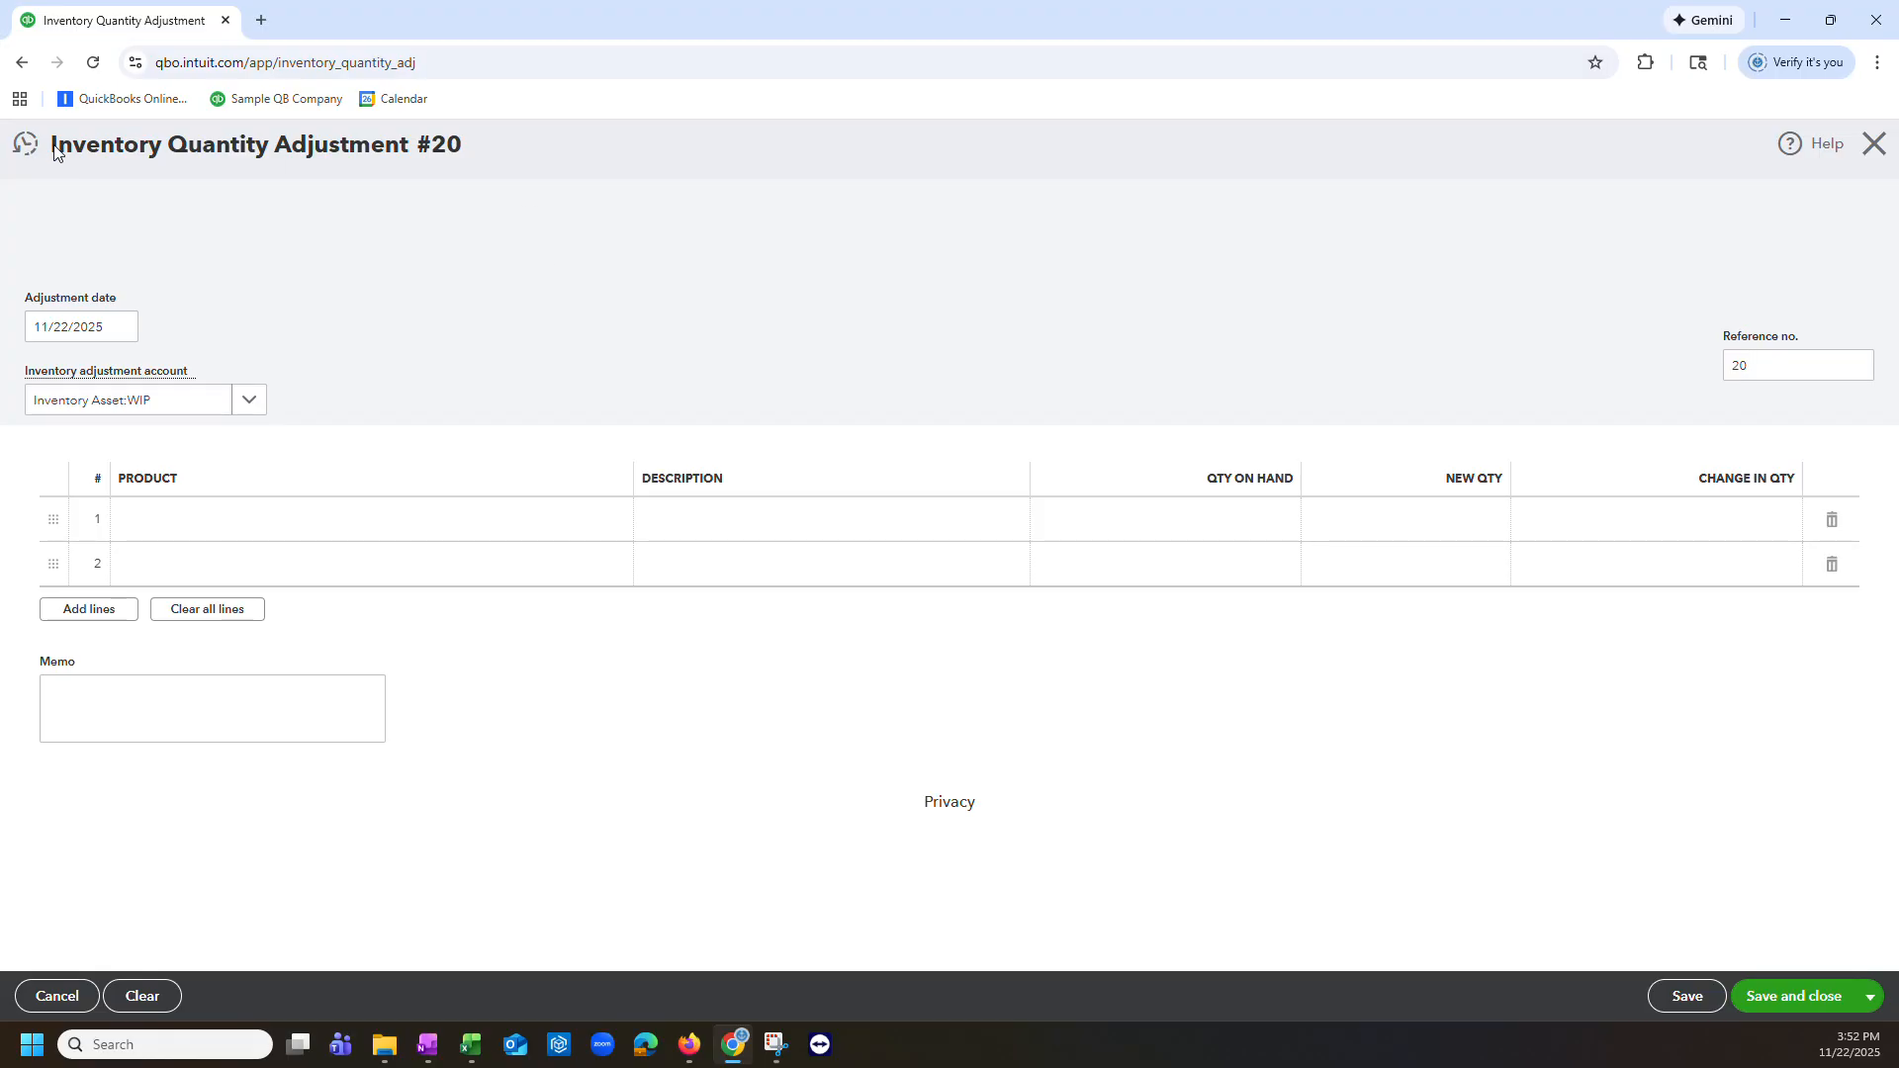
drag(53, 148, 506, 147)
click(504, 151)
click(549, 153)
click(1876, 146)
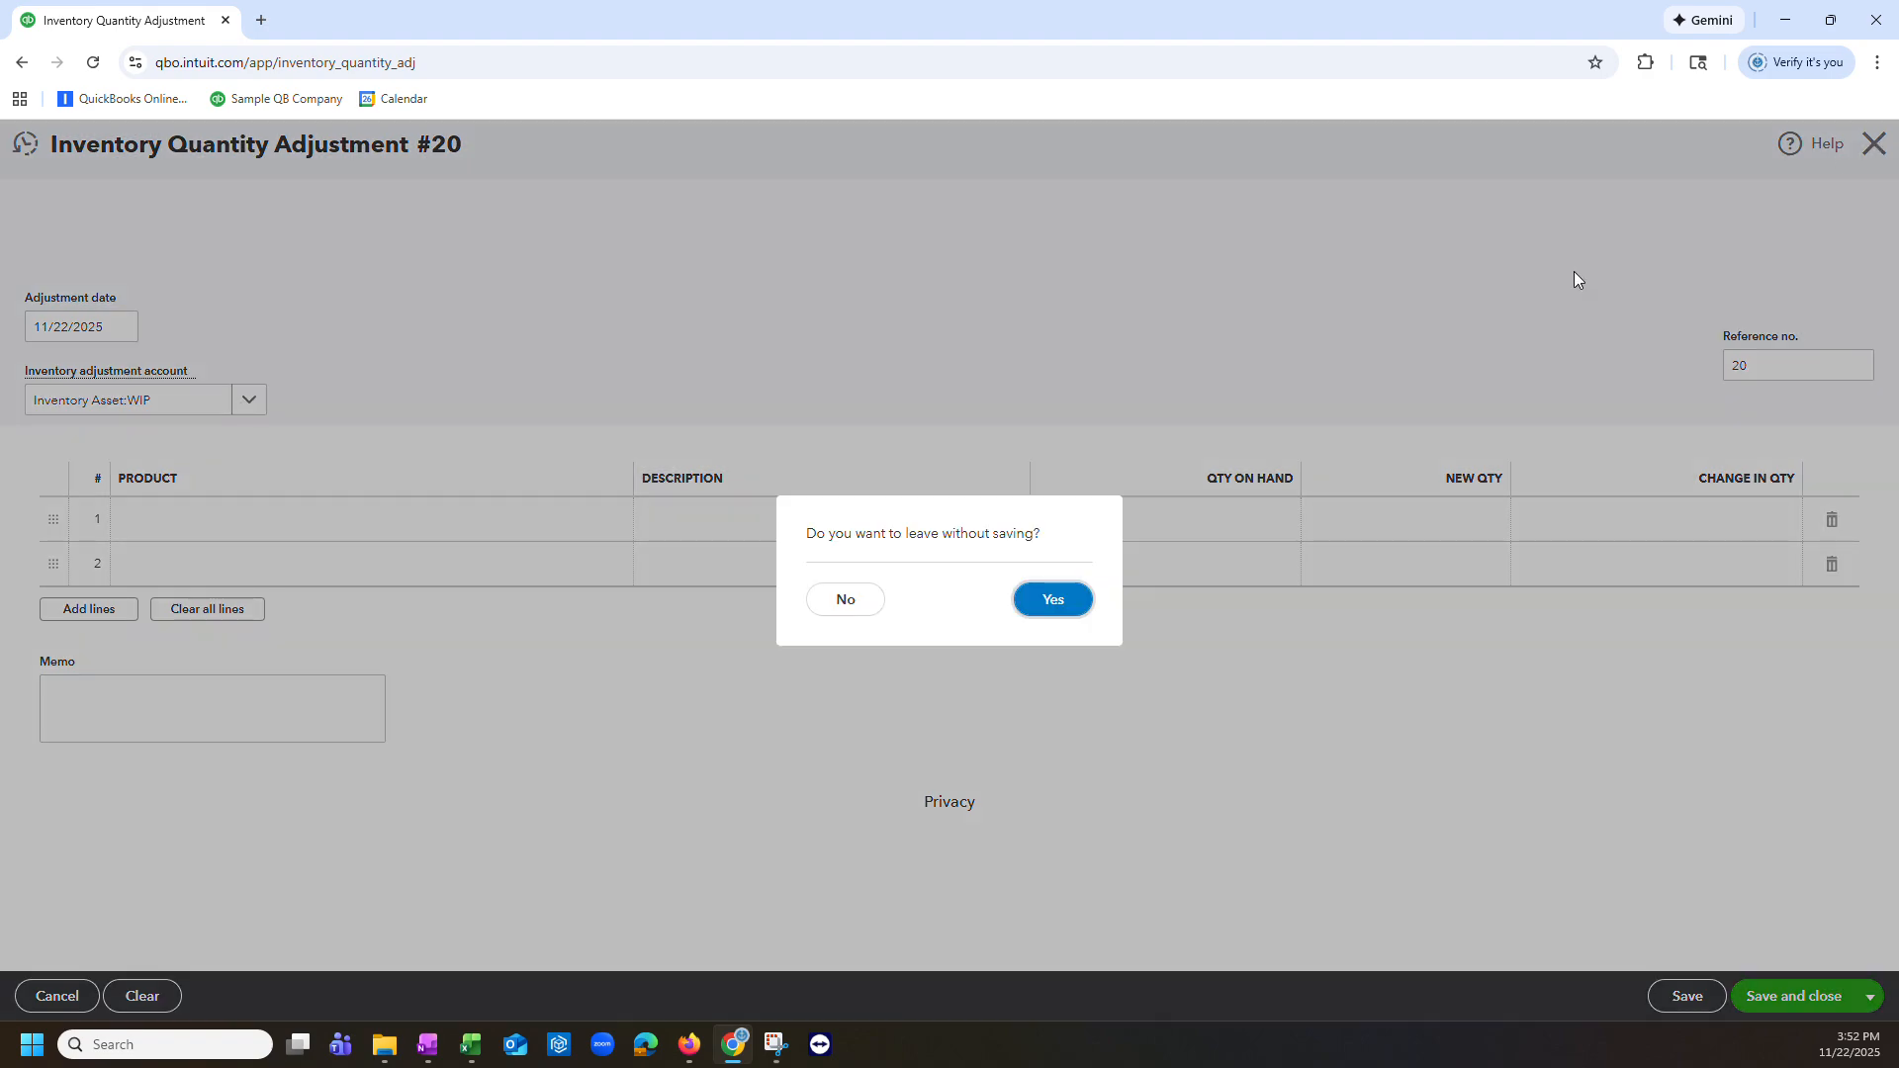
click(1054, 602)
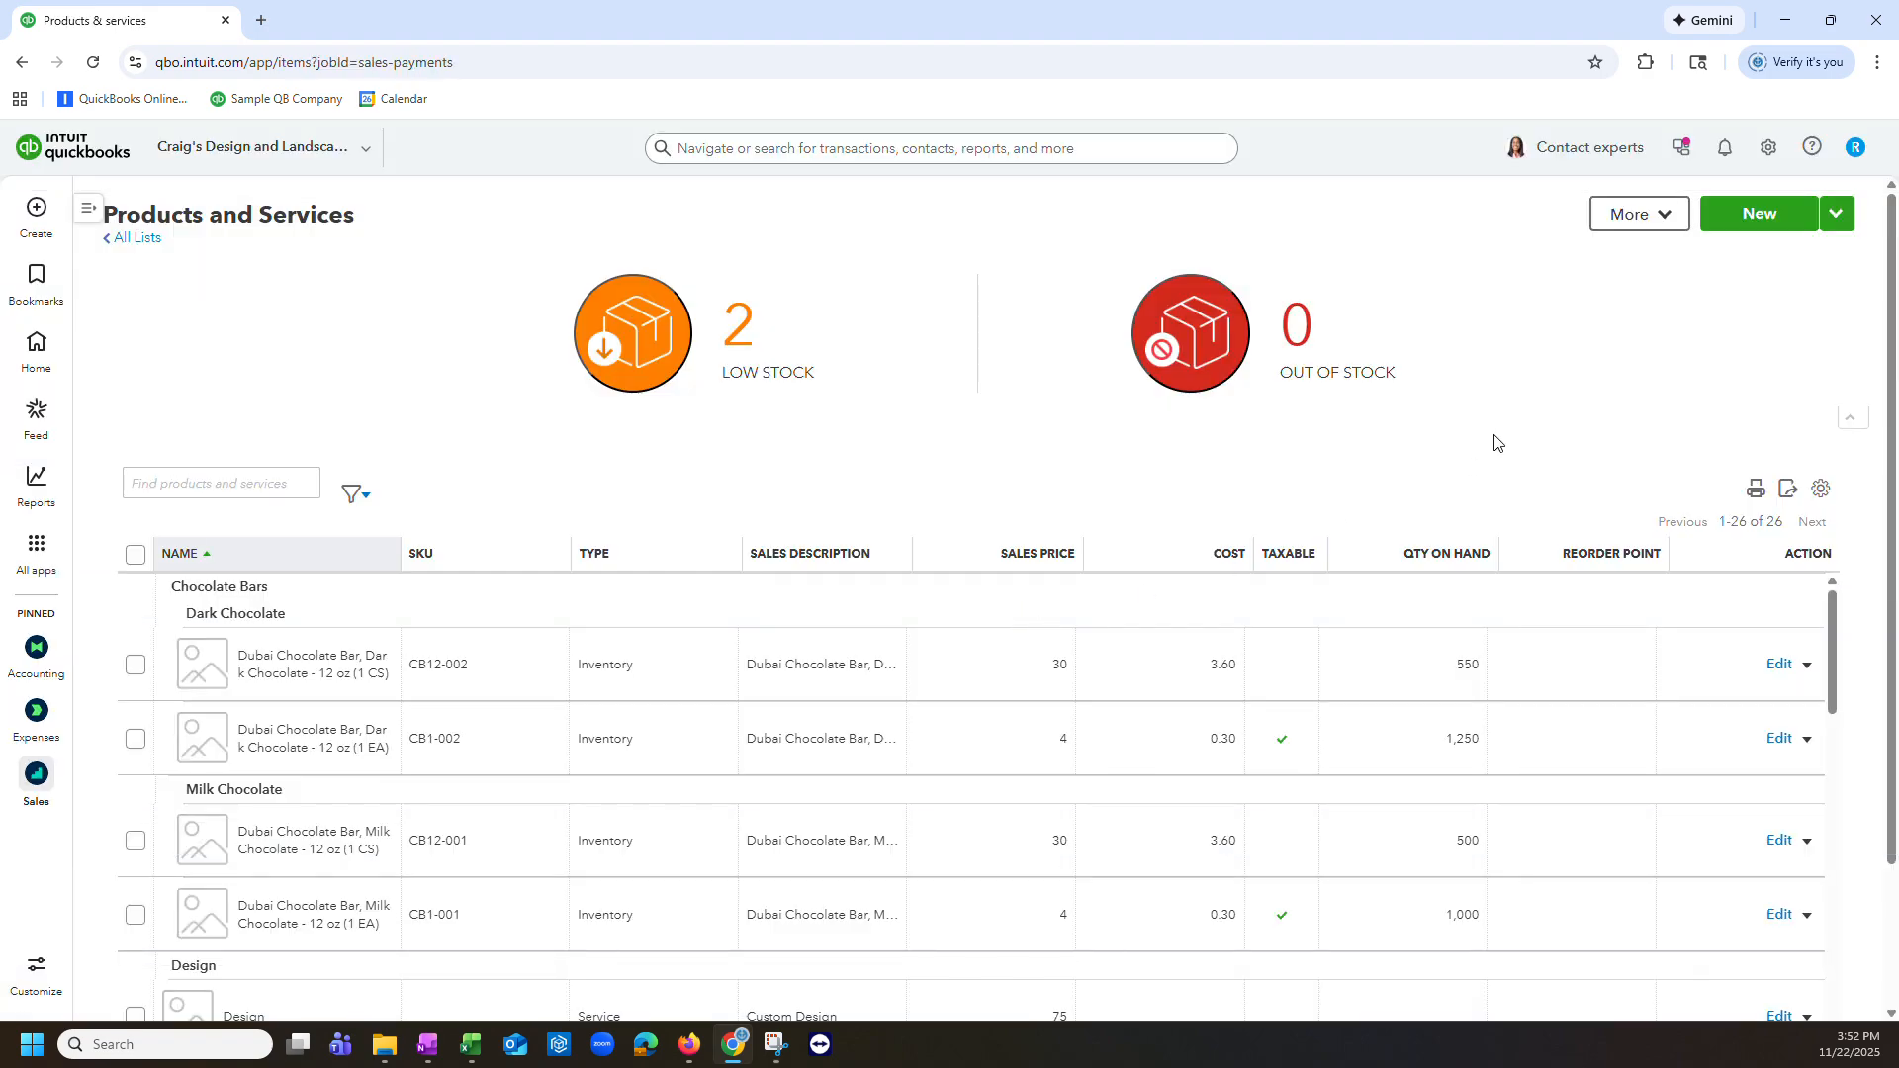